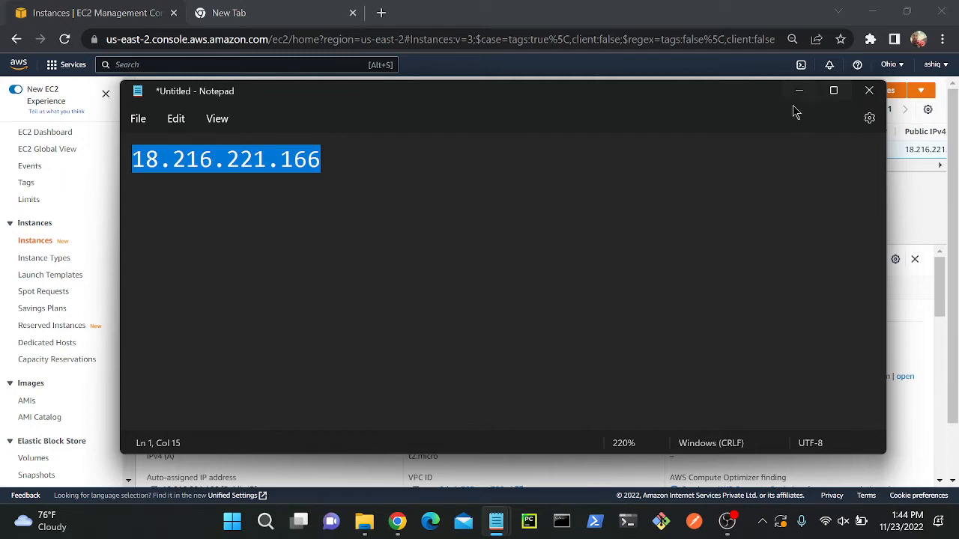
- Return to the EC2 console in Chrome and stop the dockerDemo instance, confirming the stop
click(148, 10)
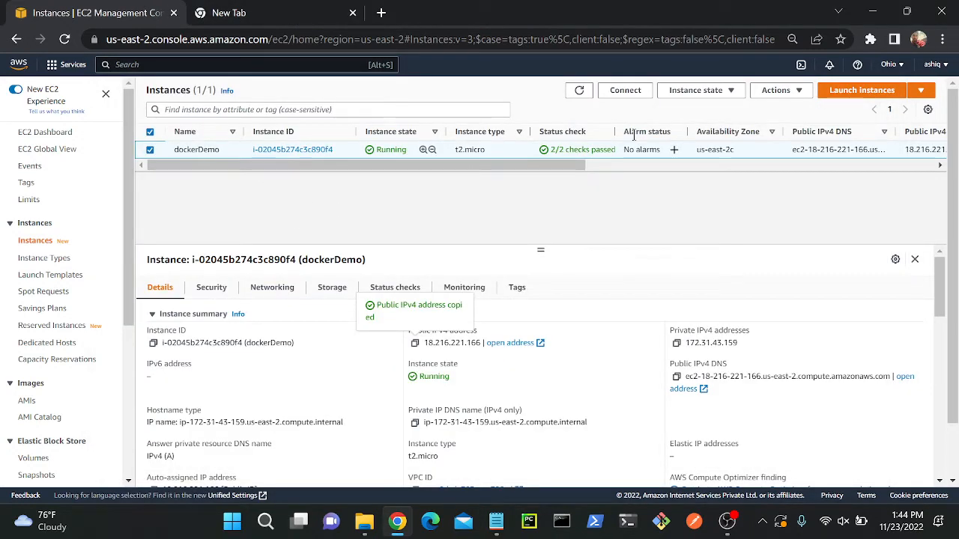
click(682, 91)
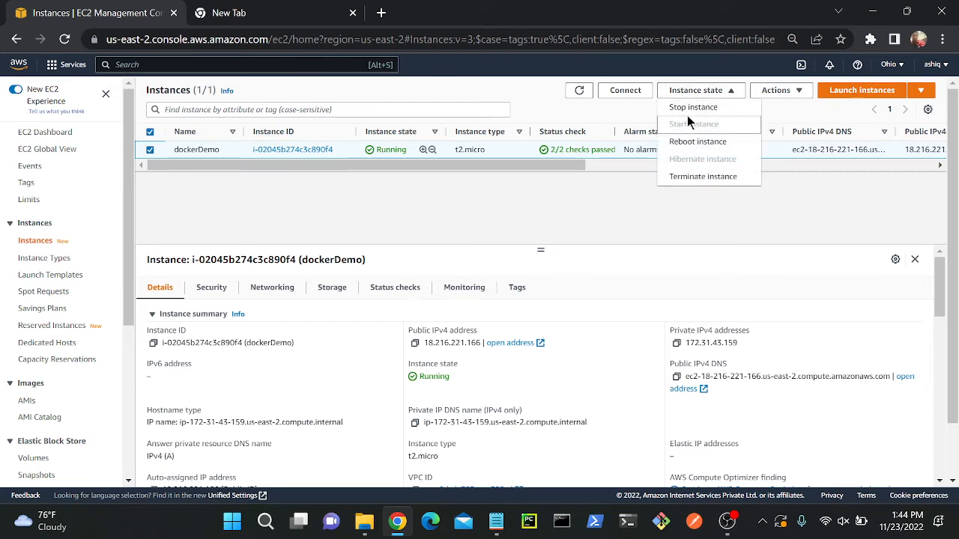
click(691, 107)
click(683, 332)
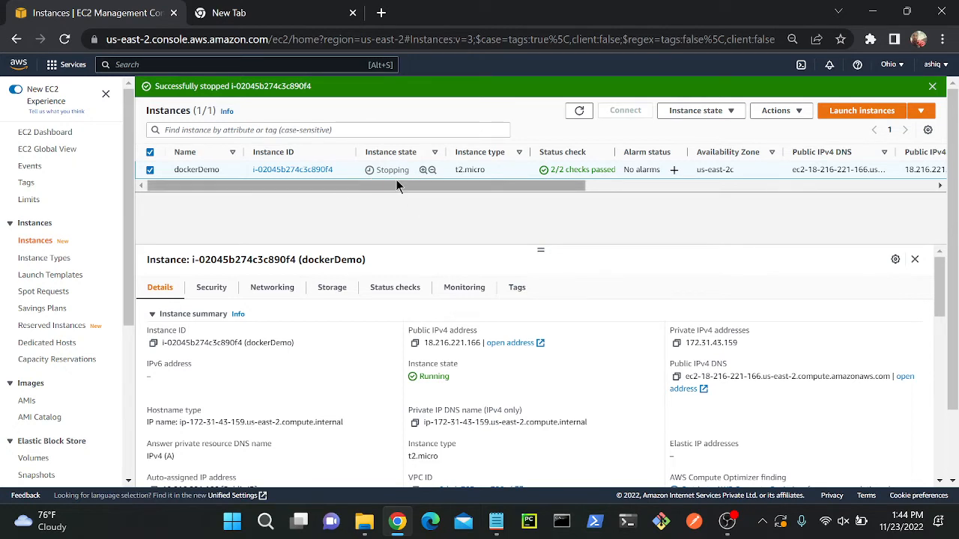
- Refresh the instances list repeatedly to check whether dockerDemo has finished stopping
click(579, 111)
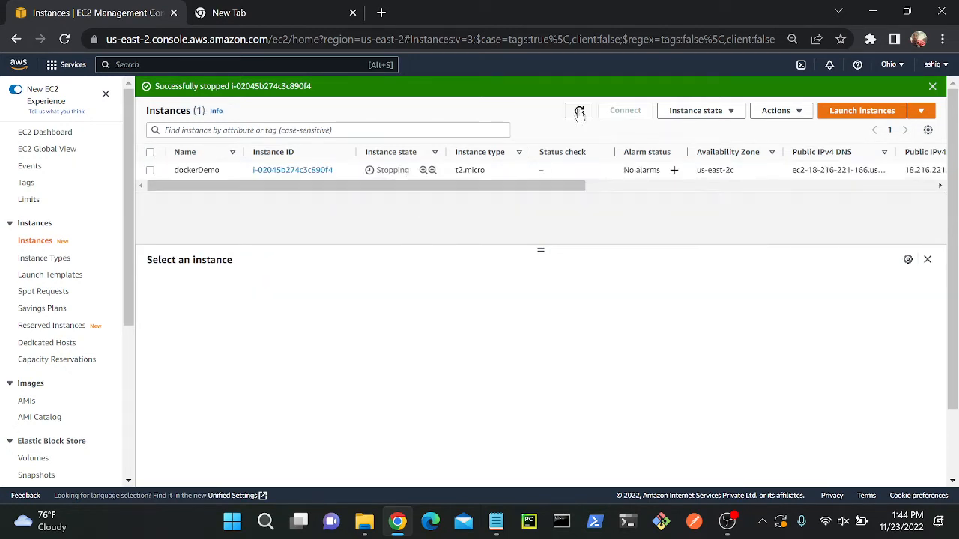
click(580, 111)
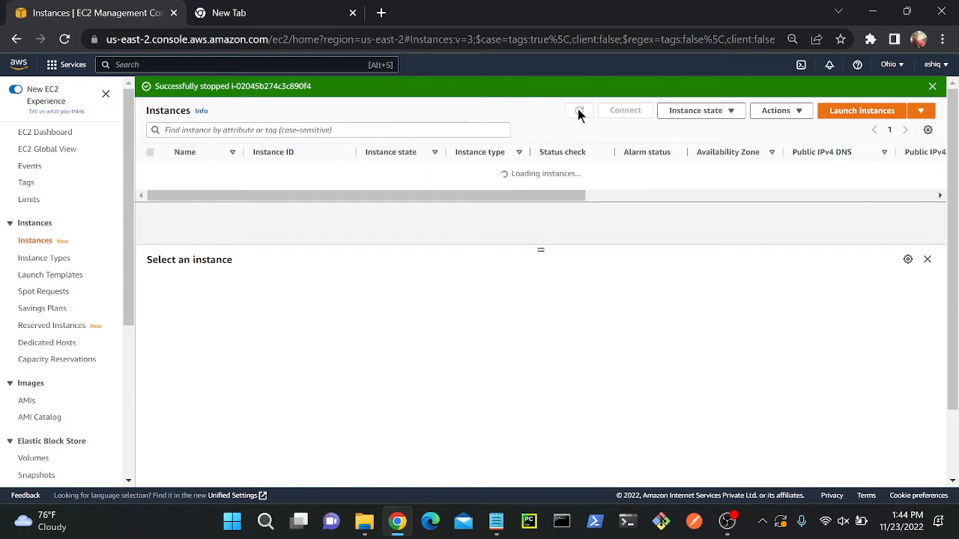
click(579, 111)
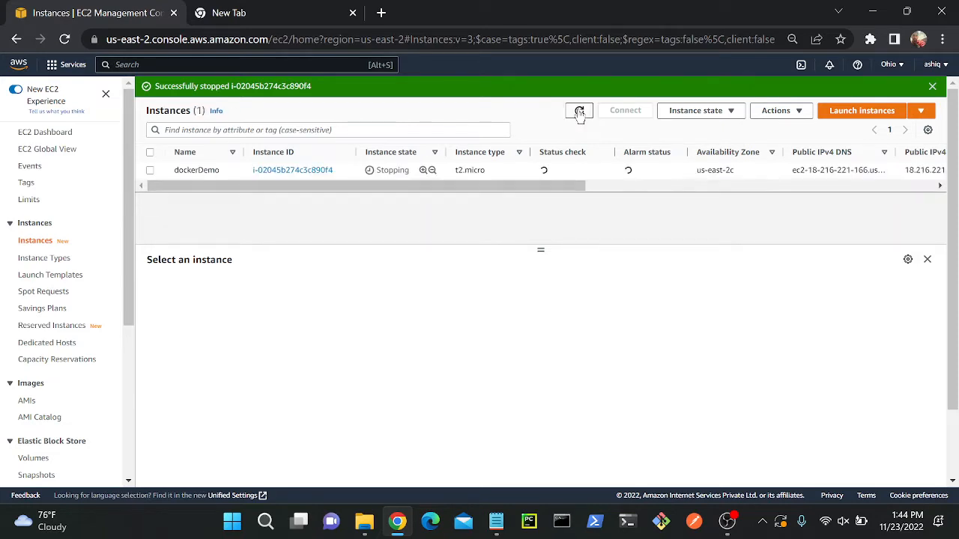
click(579, 112)
click(579, 112)
click(579, 111)
click(579, 112)
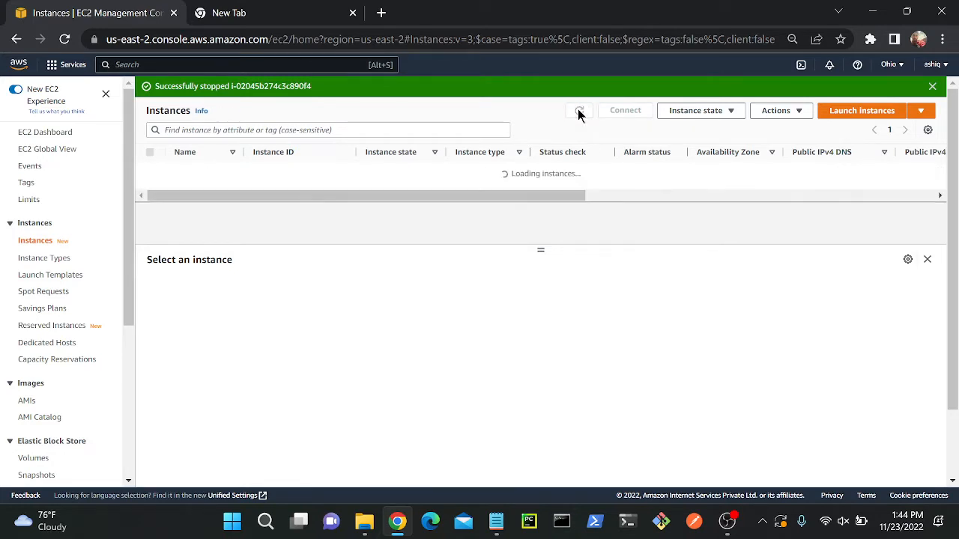
click(579, 112)
click(579, 112)
click(579, 112)
click(579, 111)
click(579, 111)
click(579, 112)
click(579, 111)
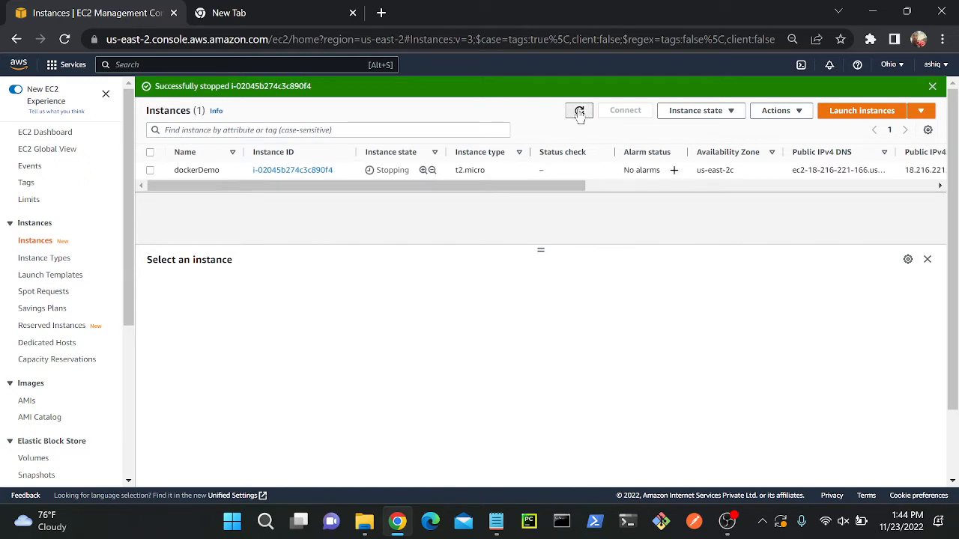
click(579, 112)
click(579, 112)
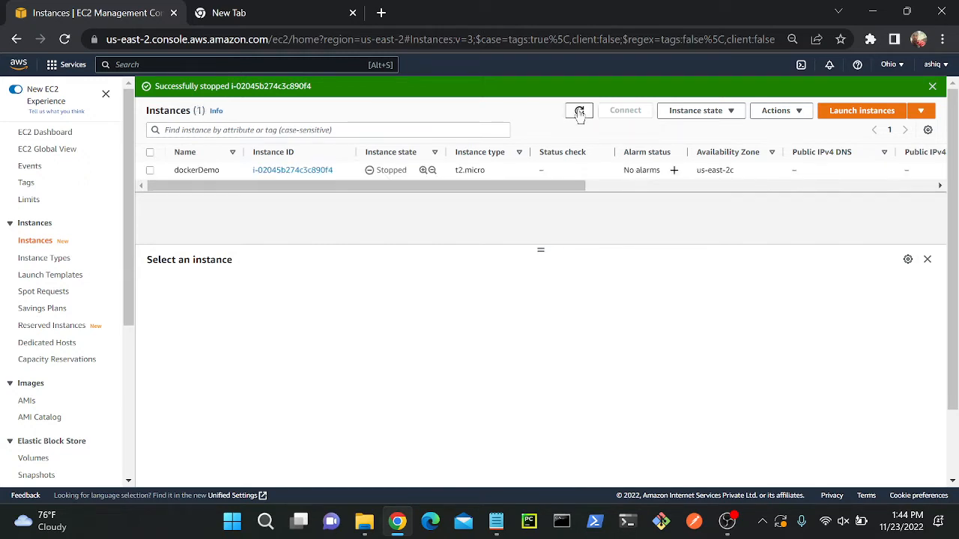
- Select the stopped dockerDemo instance and start it again
click(407, 171)
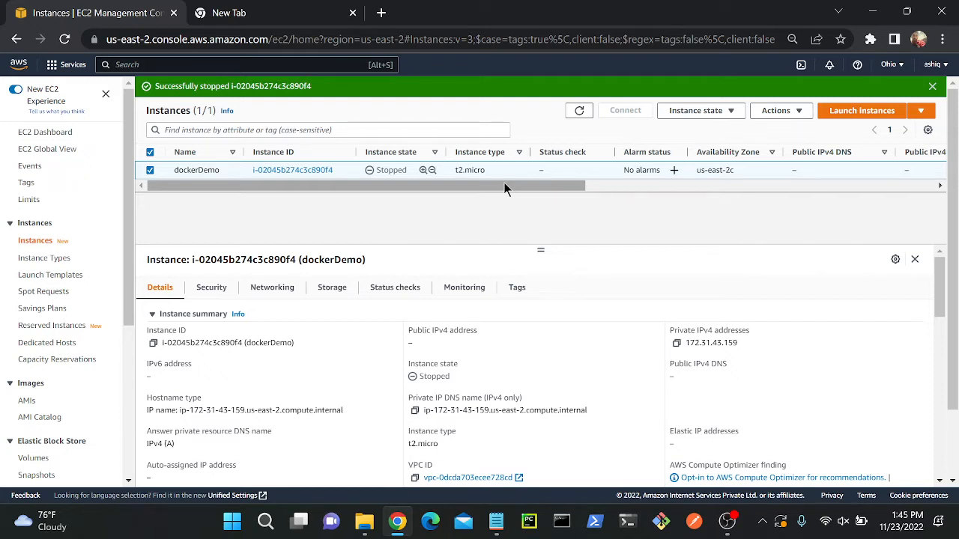
click(695, 111)
click(694, 145)
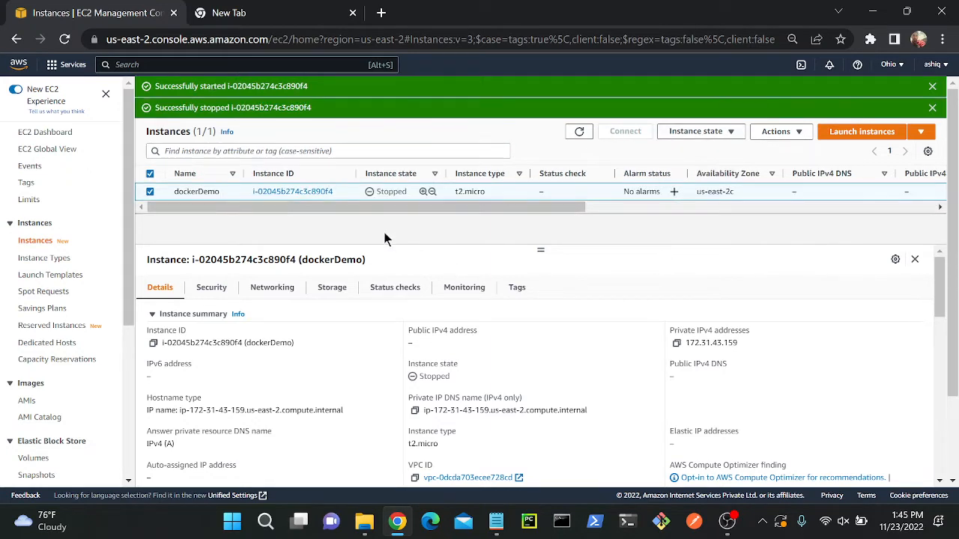
- Refresh the instances list repeatedly to check whether dockerDemo is running again
click(579, 131)
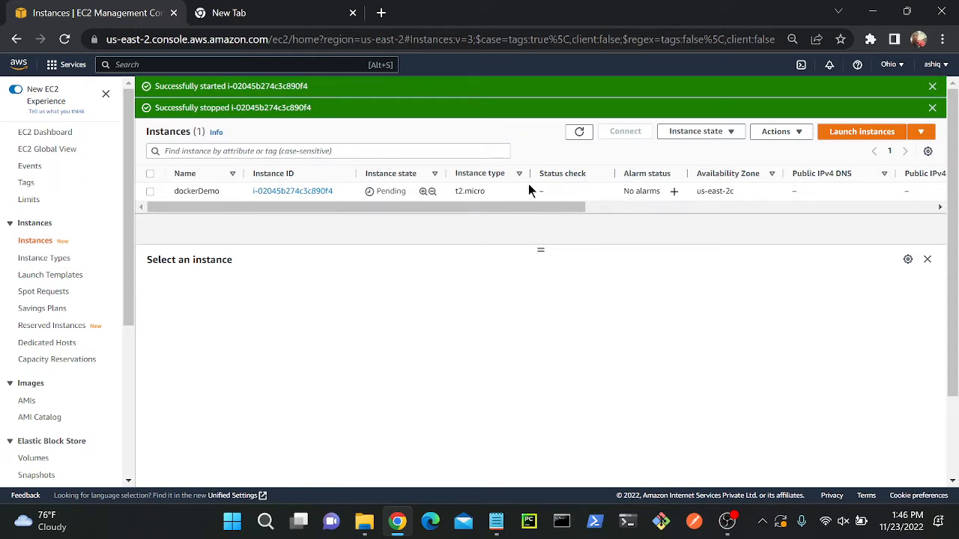
click(575, 133)
click(574, 134)
click(575, 133)
click(573, 133)
click(573, 135)
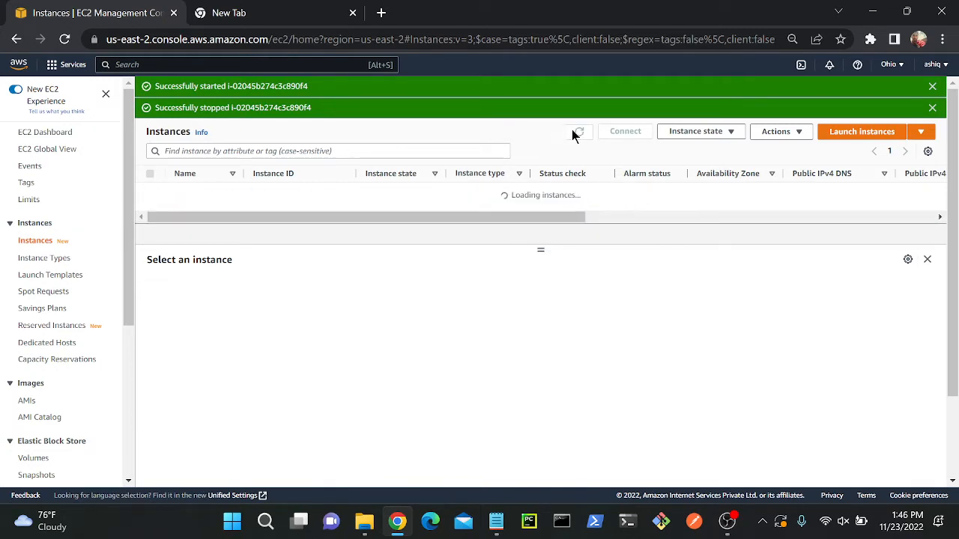
click(574, 134)
click(574, 134)
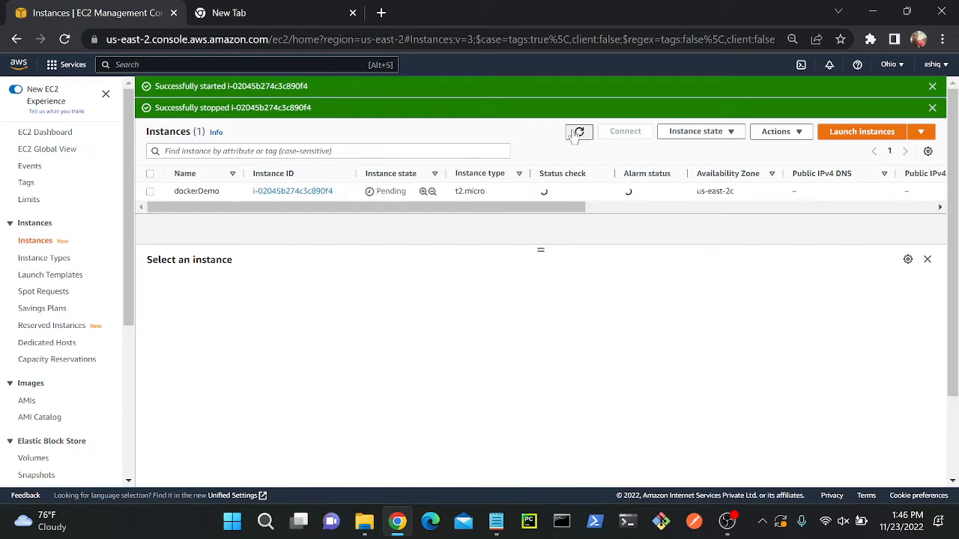
click(573, 134)
click(573, 134)
click(575, 135)
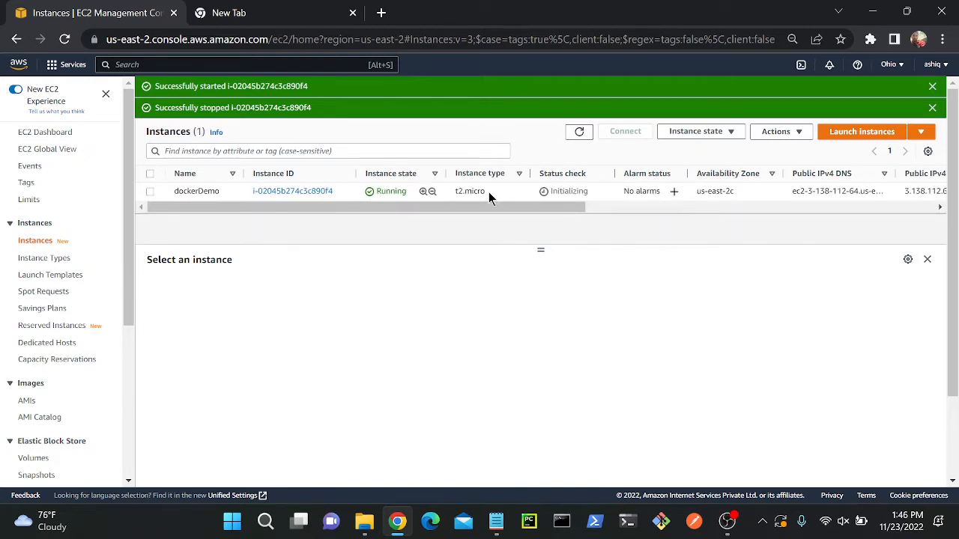
- Copy dockerDemo's new public IPv4 address, 3.138.112.64, onto a new line below the old address in Notepad and compare both
click(488, 192)
click(415, 343)
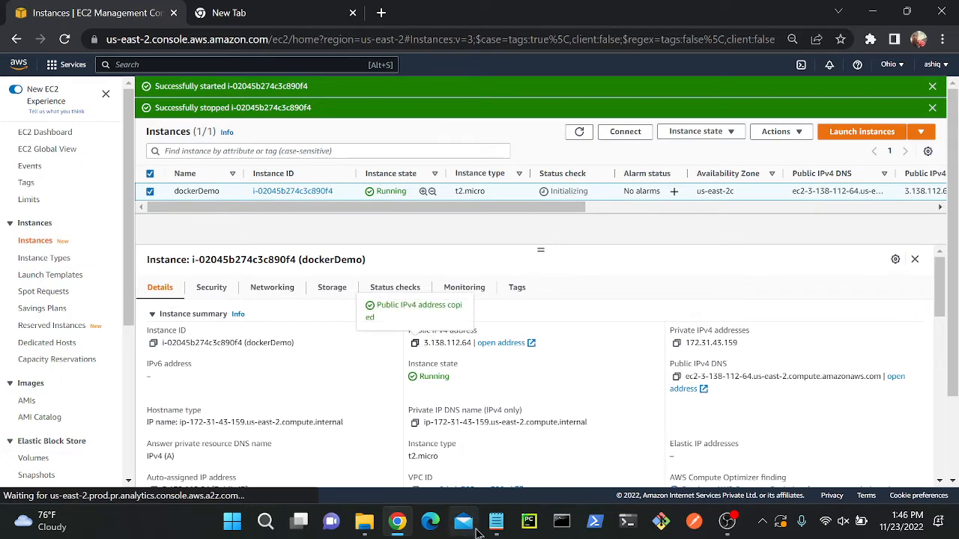
mouse_move(496, 524)
click(509, 440)
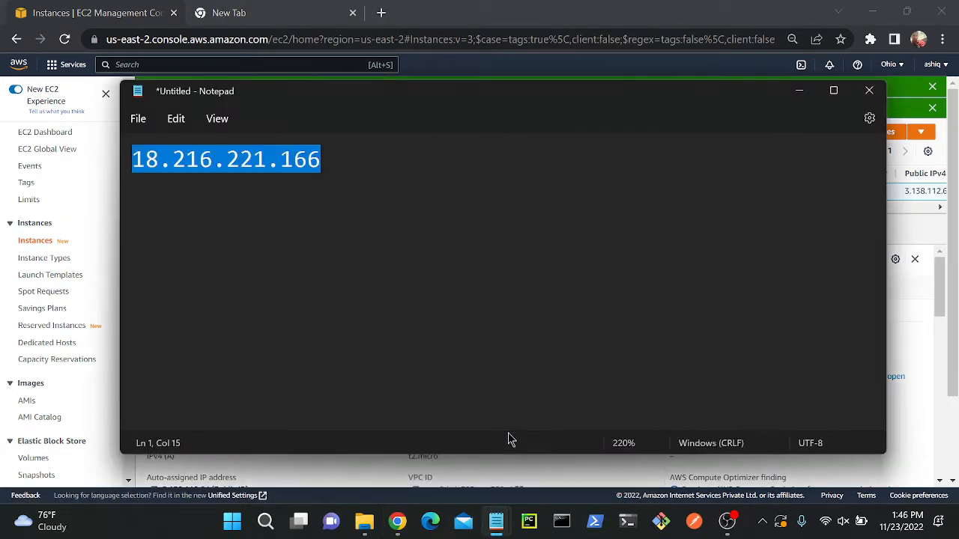
key(End)
key(Return)
key(ctrl+v)
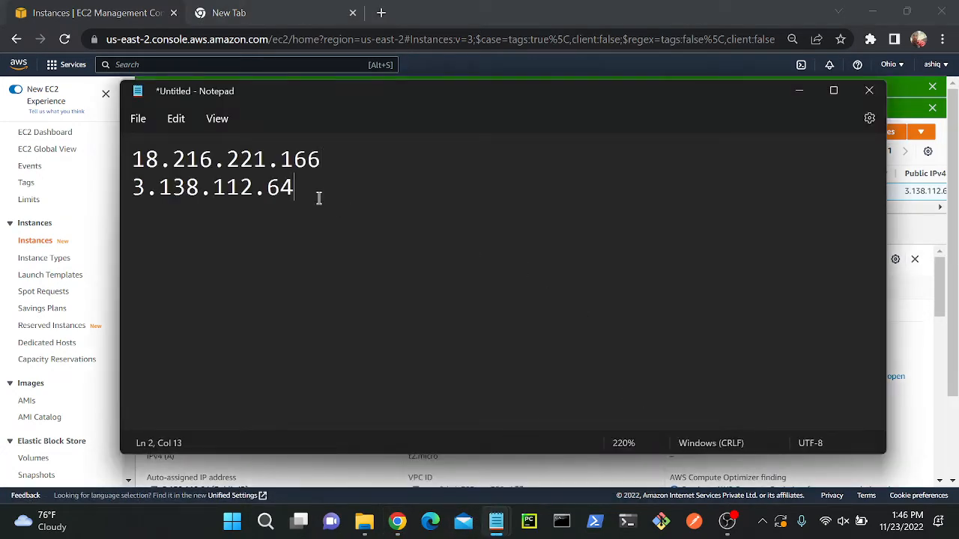
drag(314, 195, 93, 203)
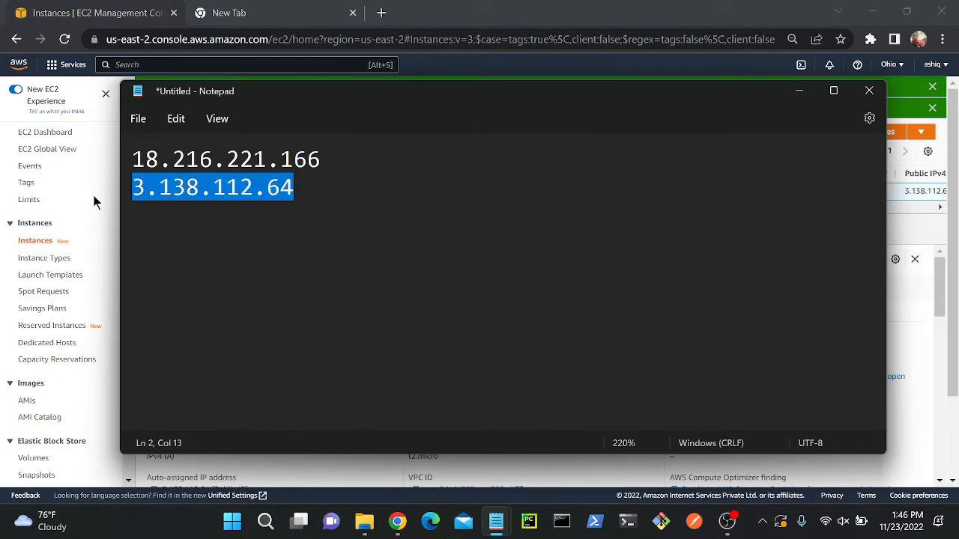
drag(330, 153, 54, 159)
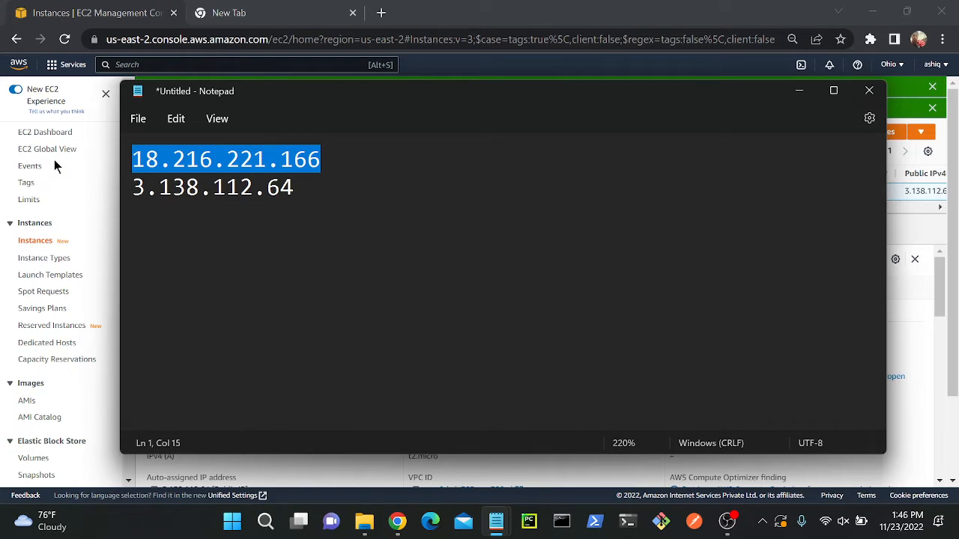
- Switch back to Chrome and duplicate the EC2 Instances browser tab
click(69, 9)
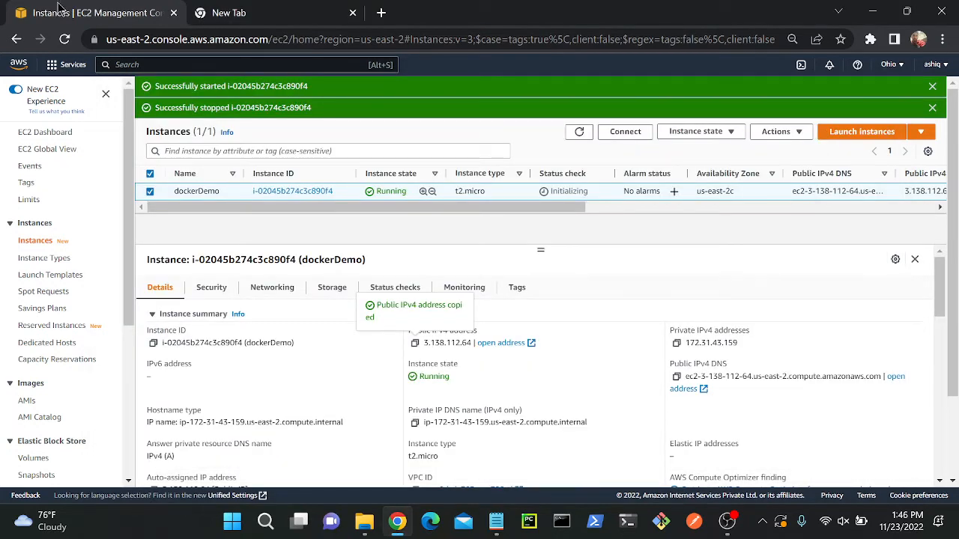
right_click(124, 13)
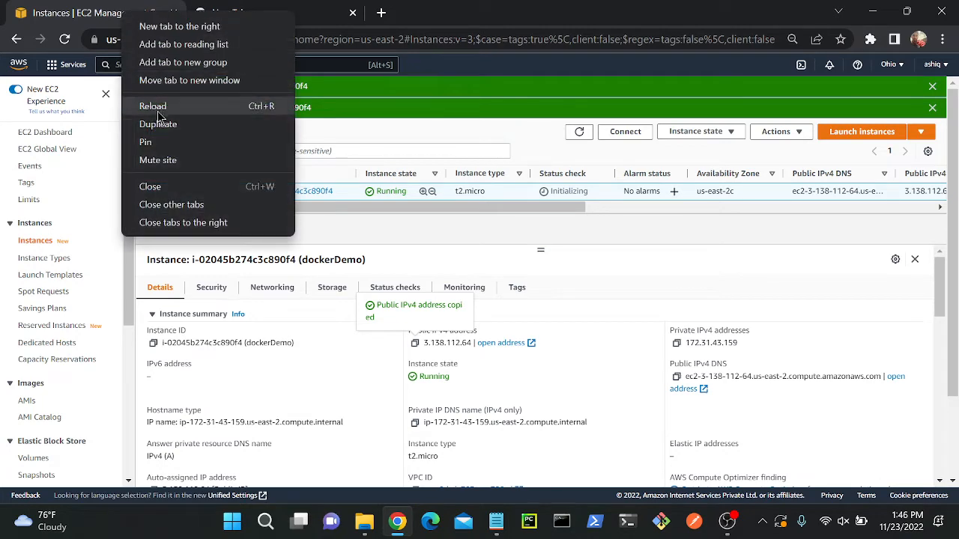
click(157, 120)
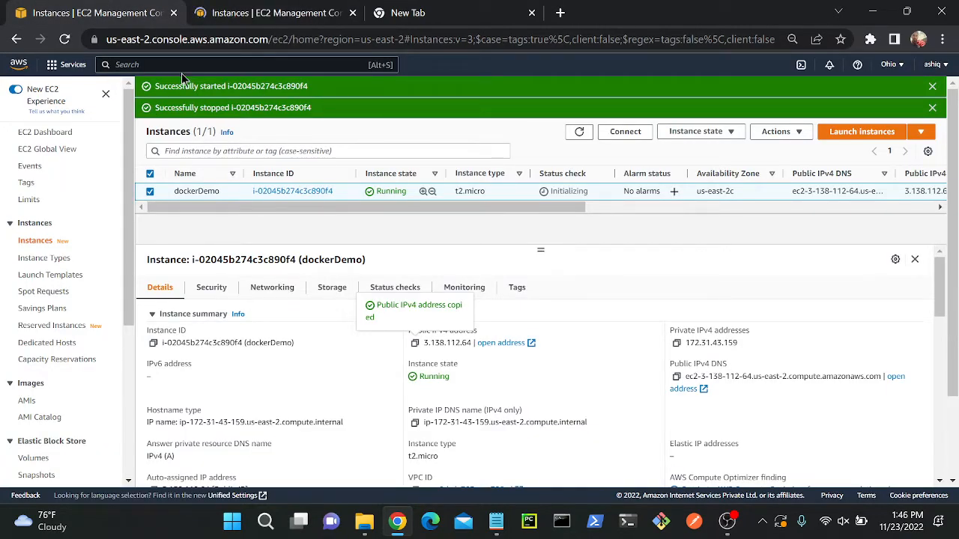
- Search the AWS services for vpc, open the VPC service, and close the empty New Tab page
click(181, 67)
text(vpc)
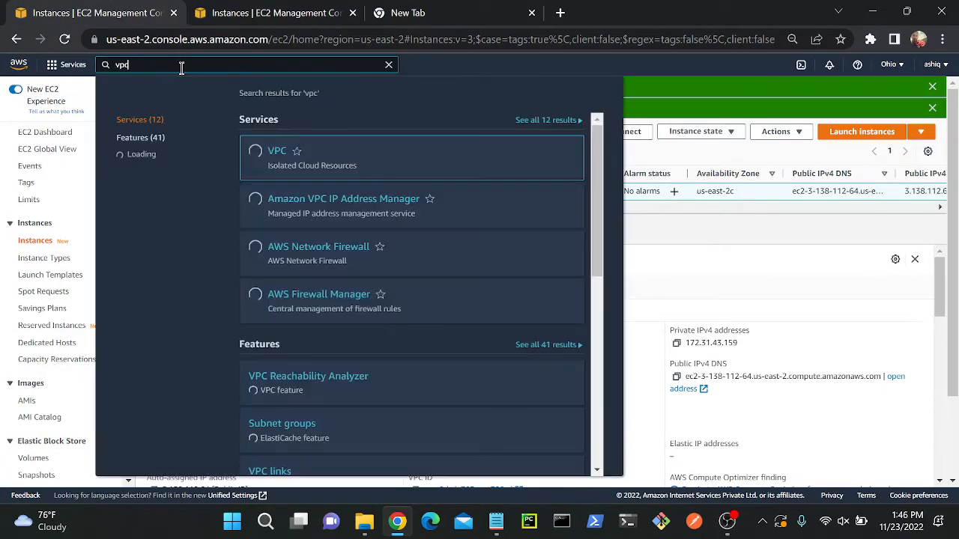
click(314, 153)
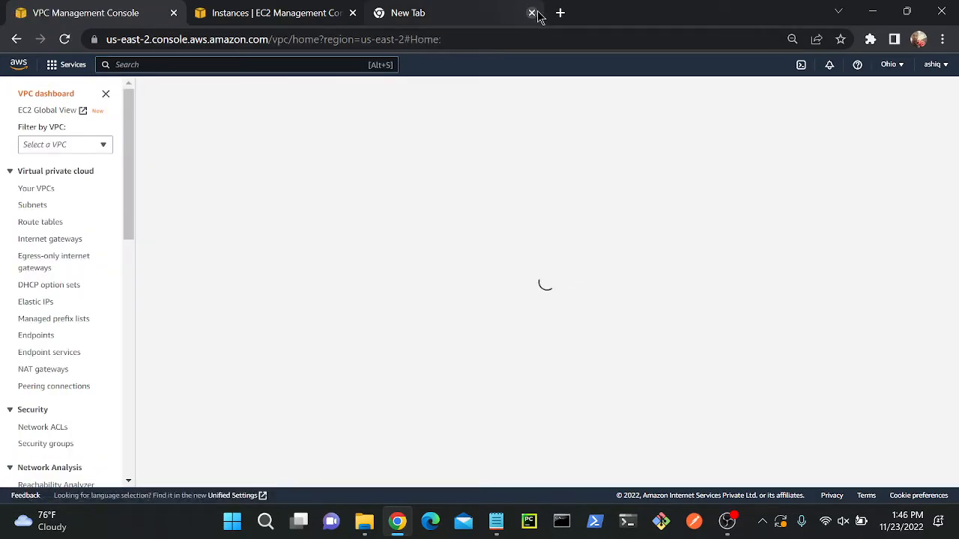
click(532, 13)
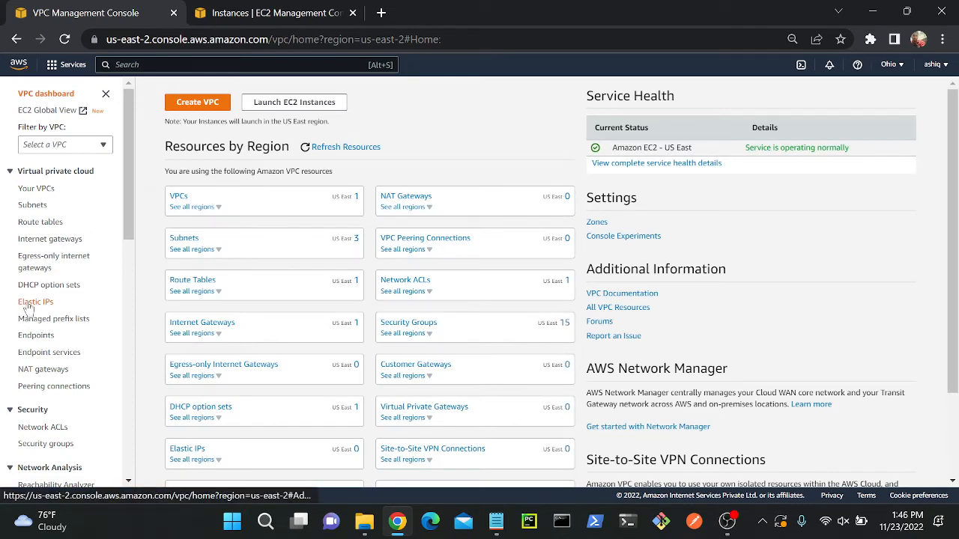
- Allocate a new Elastic IP address from Amazon's pool of IPv4 addresses
click(29, 302)
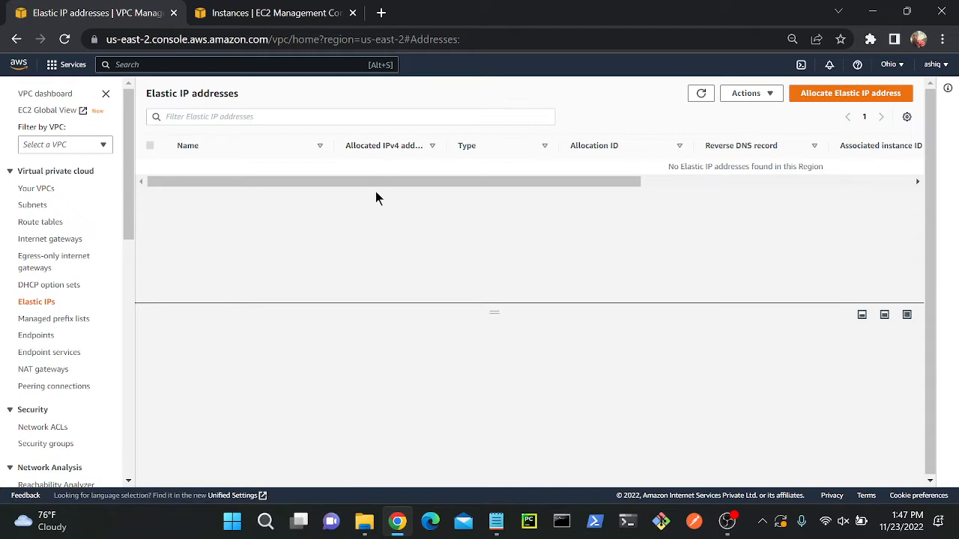
drag(376, 184, 506, 192)
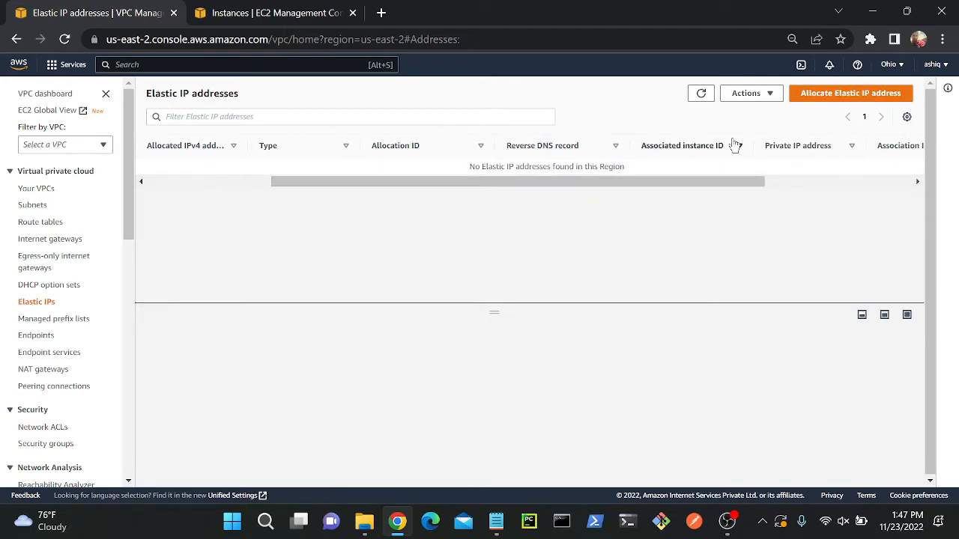
click(824, 101)
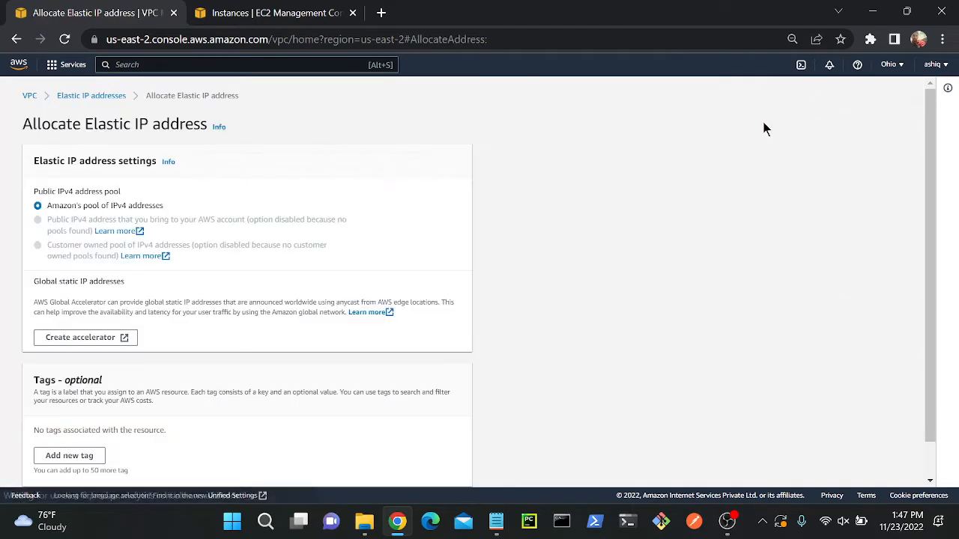
scroll(100, 333, down, 1)
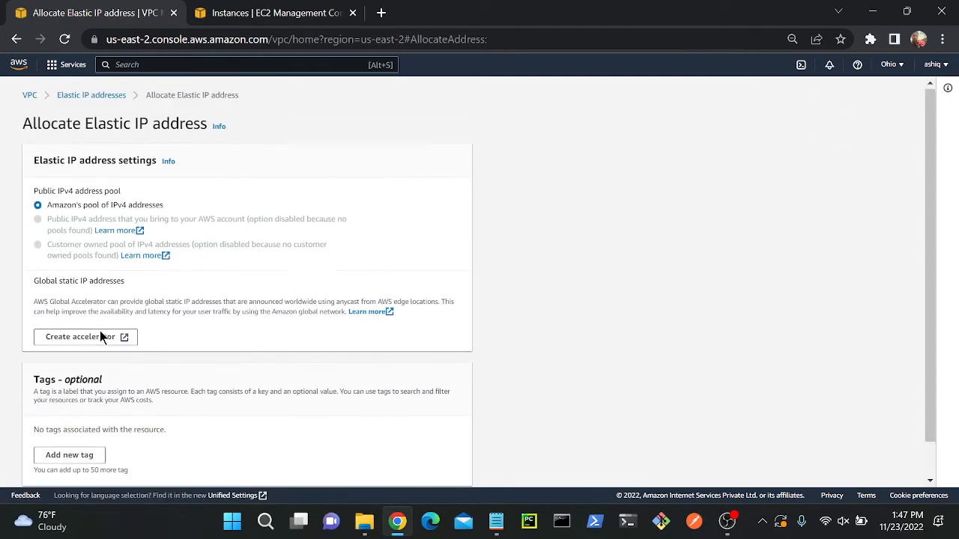
click(457, 469)
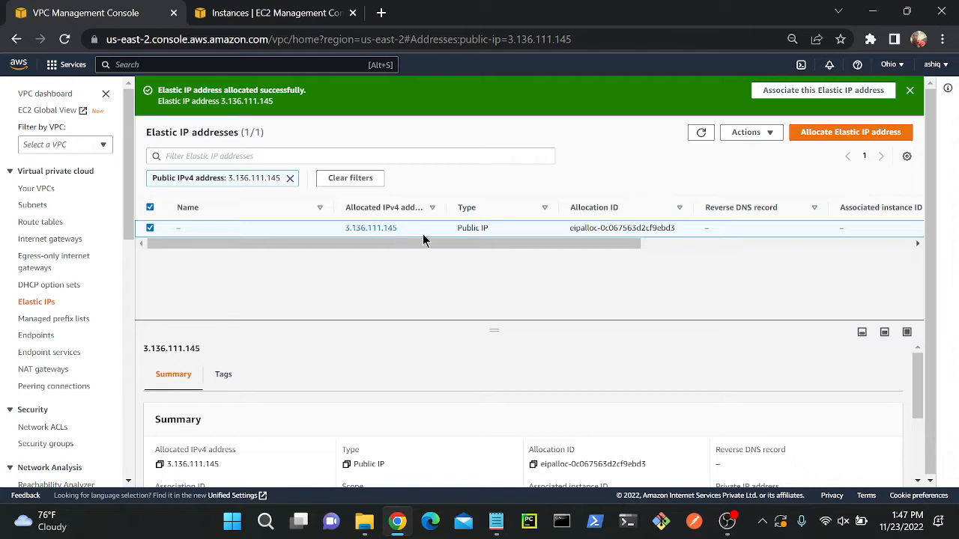
- Start associating Elastic IP address 3.136.111.145 with a resource of type Instance and choose the dockerDemo instance
click(764, 132)
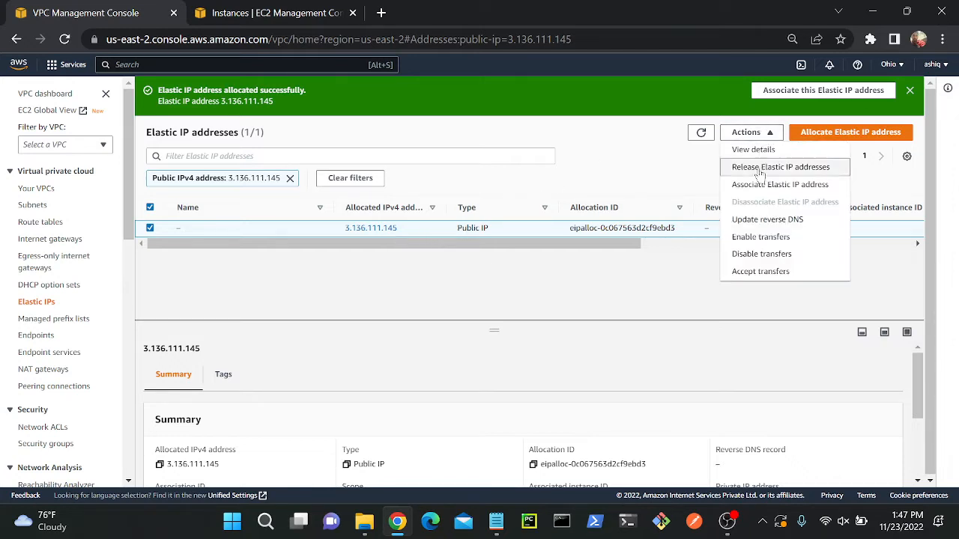
click(701, 131)
click(734, 149)
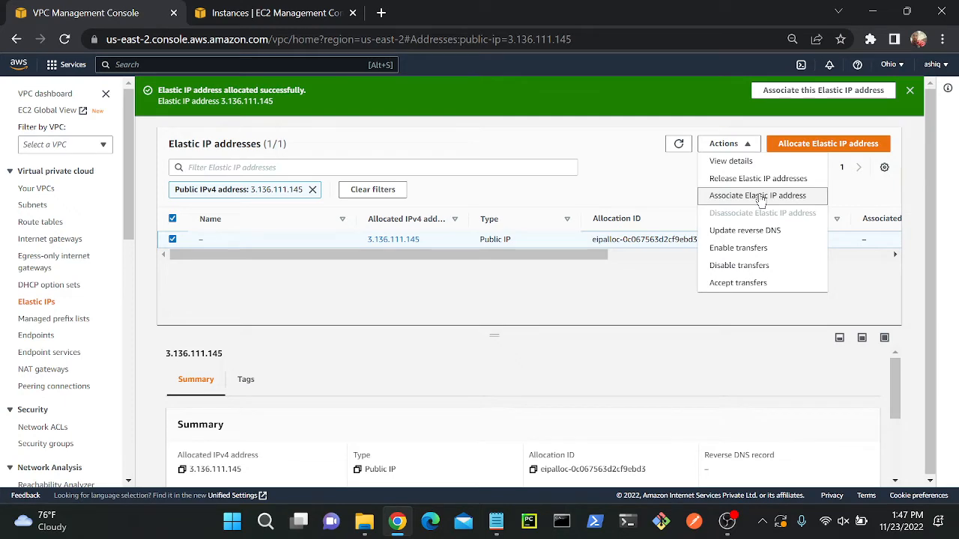
click(759, 197)
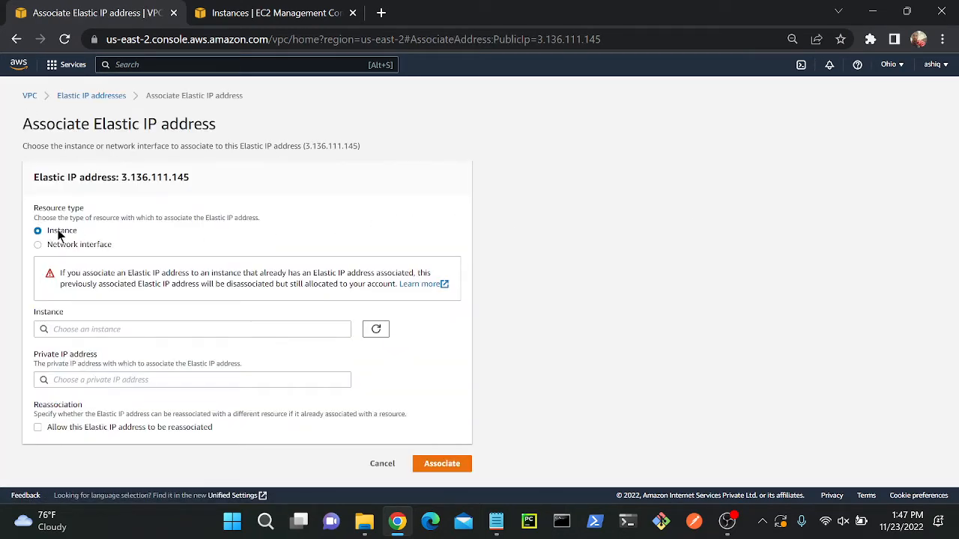
click(87, 330)
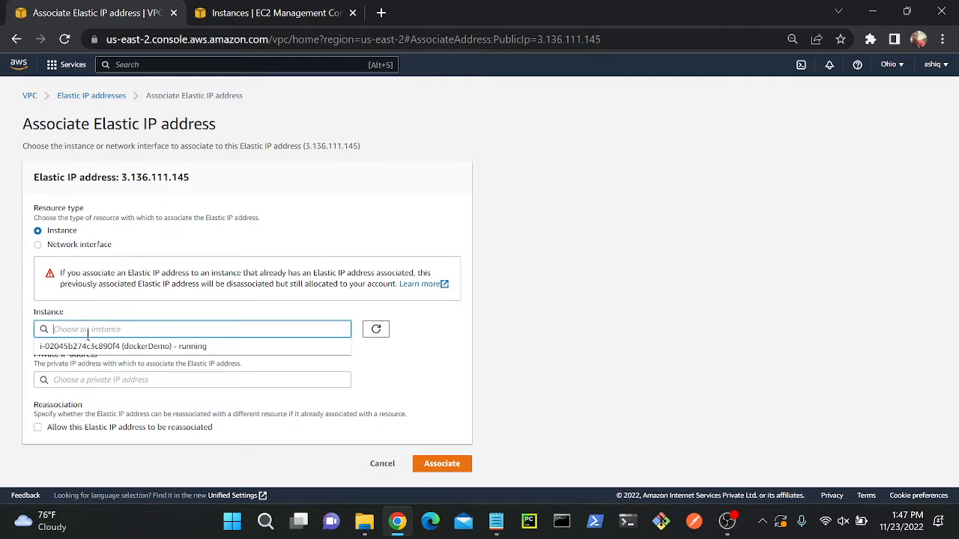
click(154, 347)
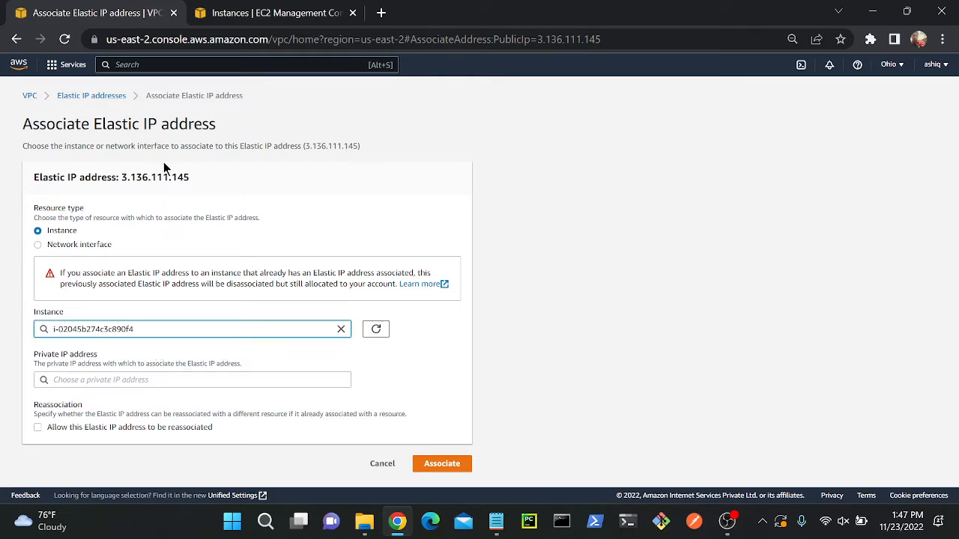
- Check dockerDemo's instance ID in the EC2 instances list, choose private IP address 172.31.43.159, and complete the Elastic IP association
click(270, 13)
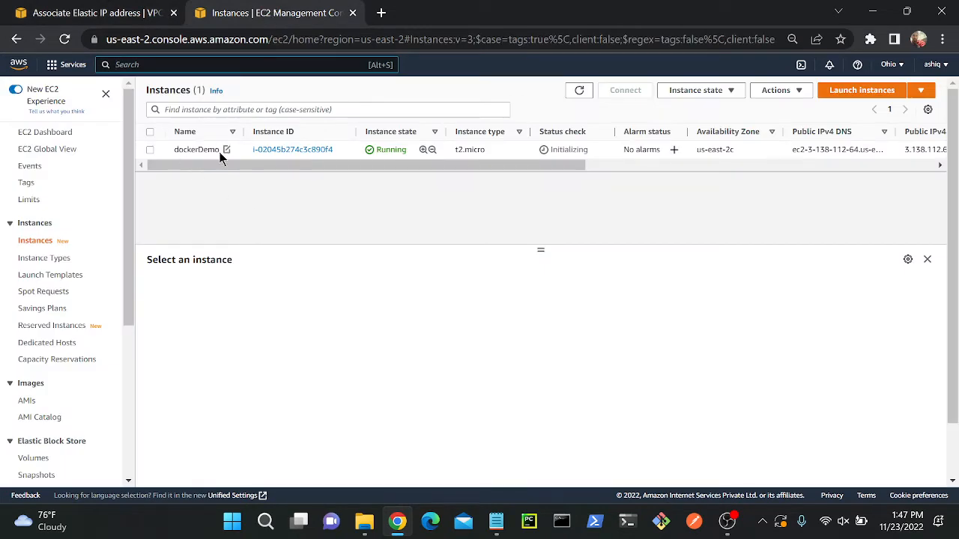
click(75, 15)
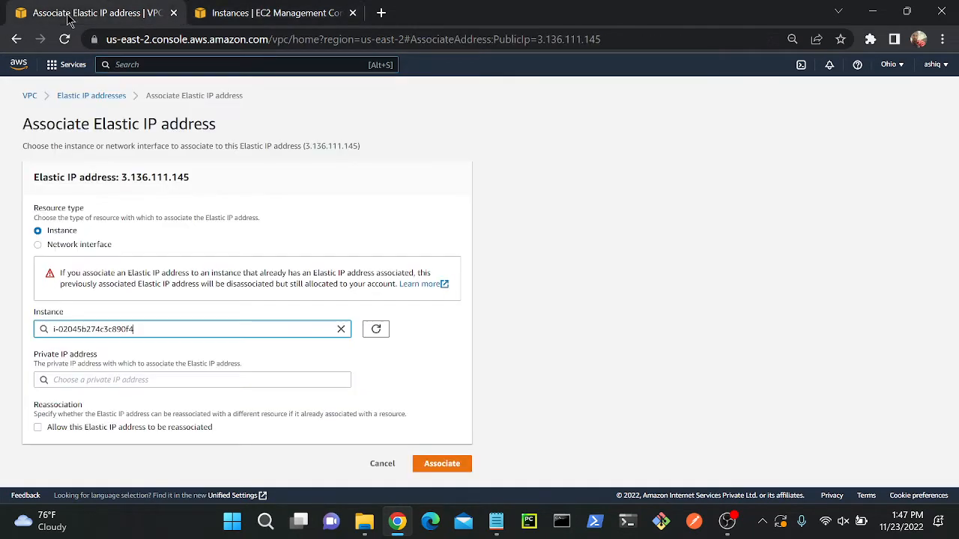
click(87, 380)
click(66, 399)
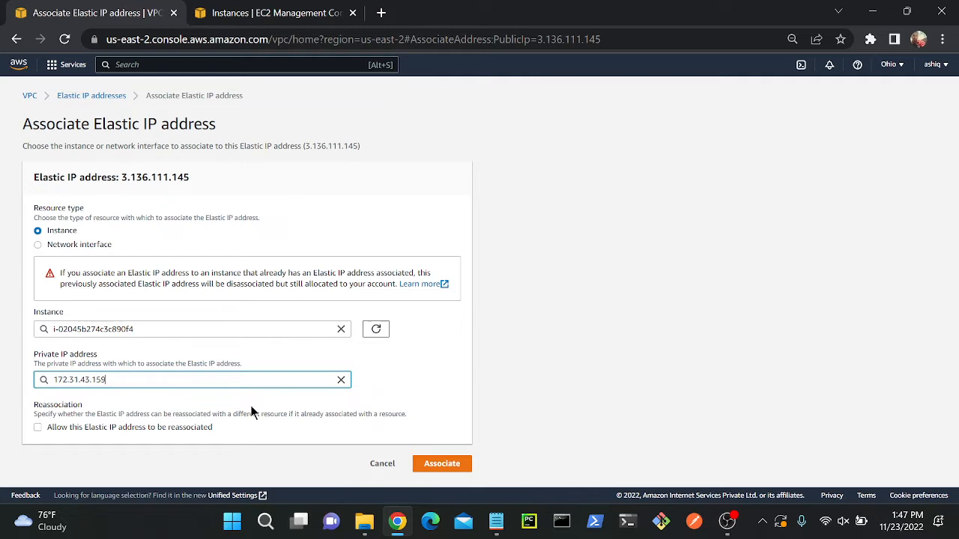
click(442, 464)
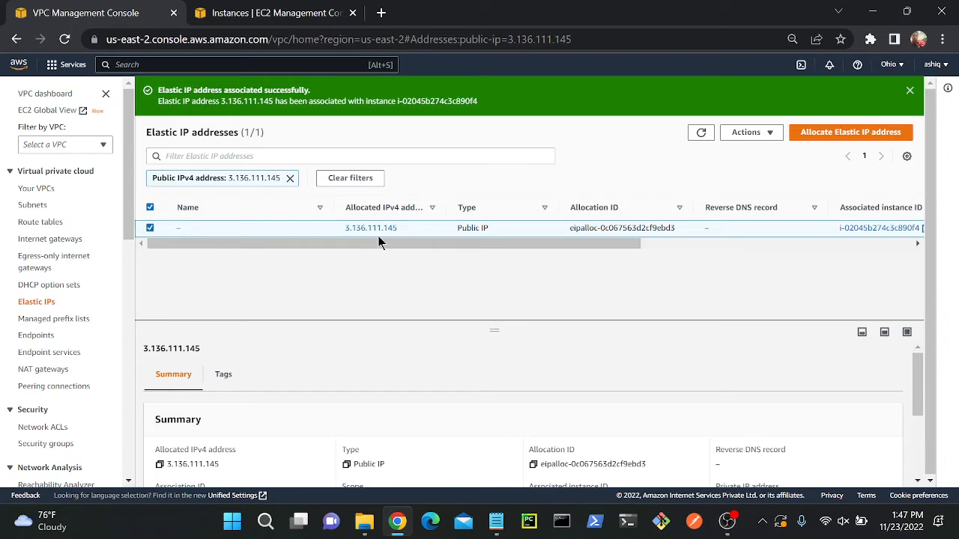
- Stop the dockerDemo instance in the EC2 console and refresh the instances list until it has stopped
click(300, 13)
click(243, 149)
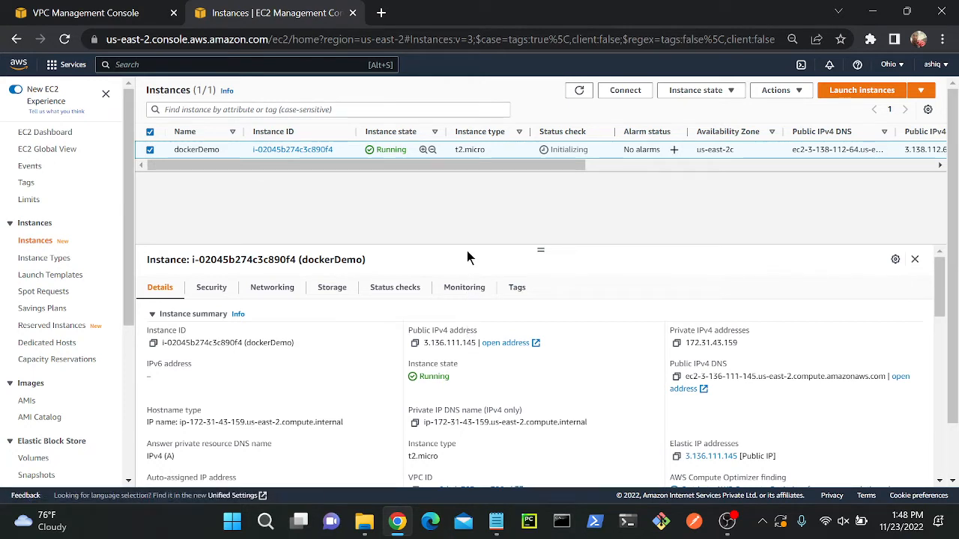
click(700, 91)
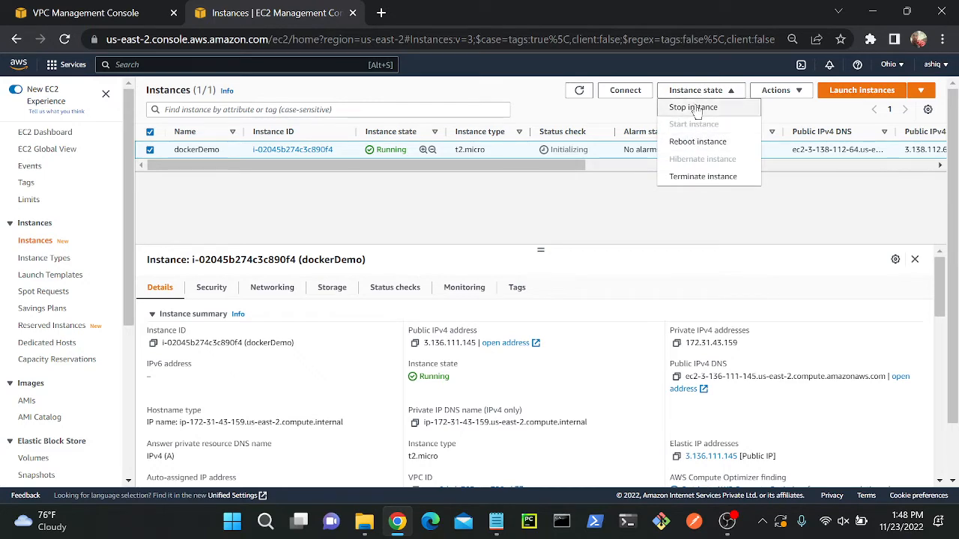
click(693, 108)
click(689, 334)
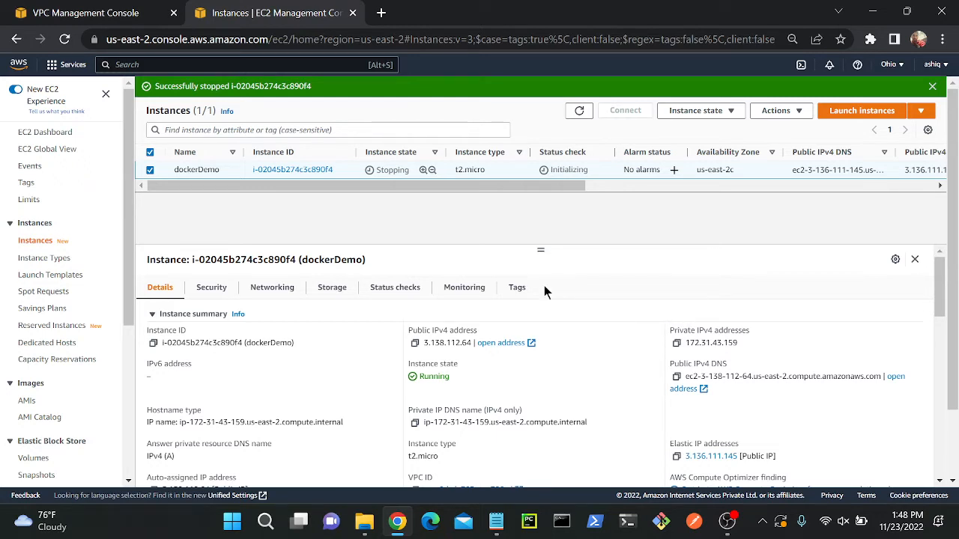
click(579, 112)
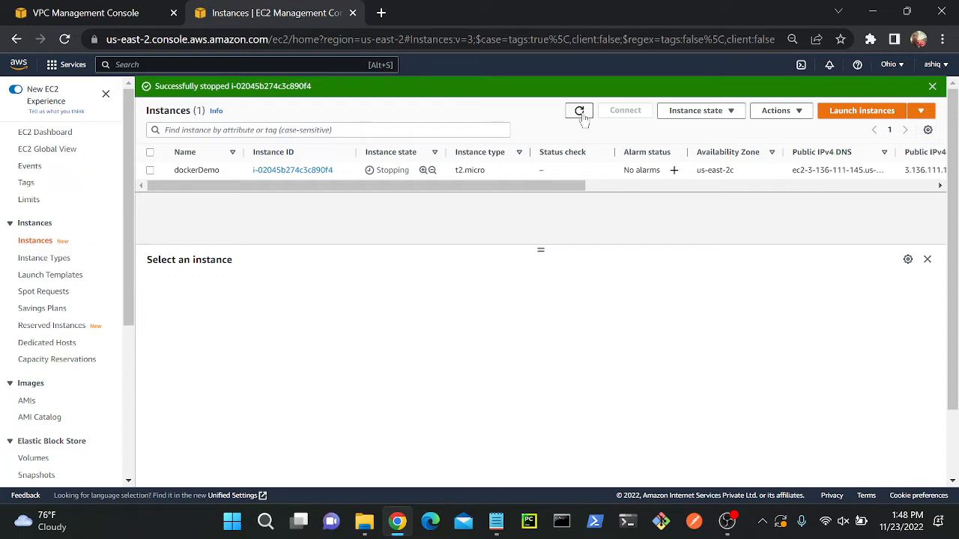
click(580, 112)
click(581, 112)
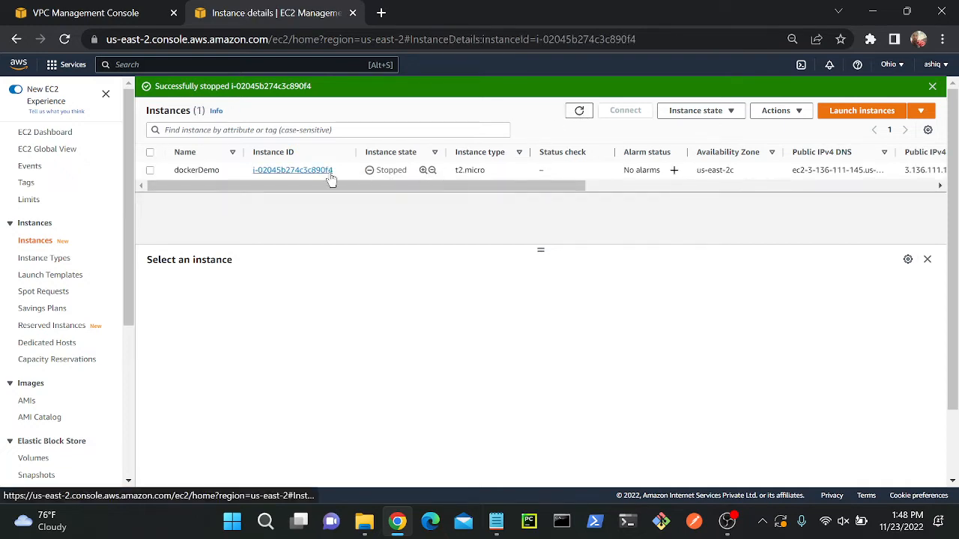
- Open dockerDemo's instance summary, start the instance again, and refresh its details
click(329, 171)
click(803, 118)
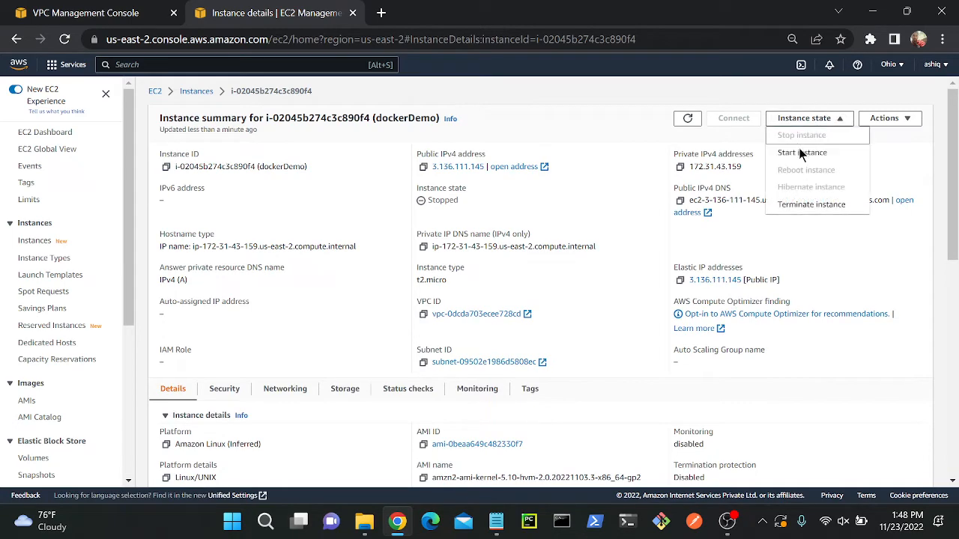
click(798, 150)
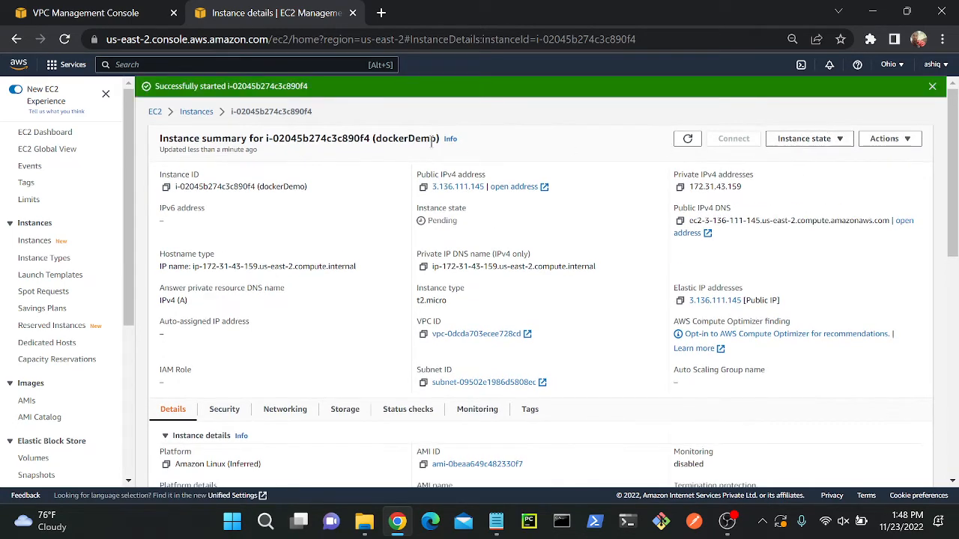
click(687, 138)
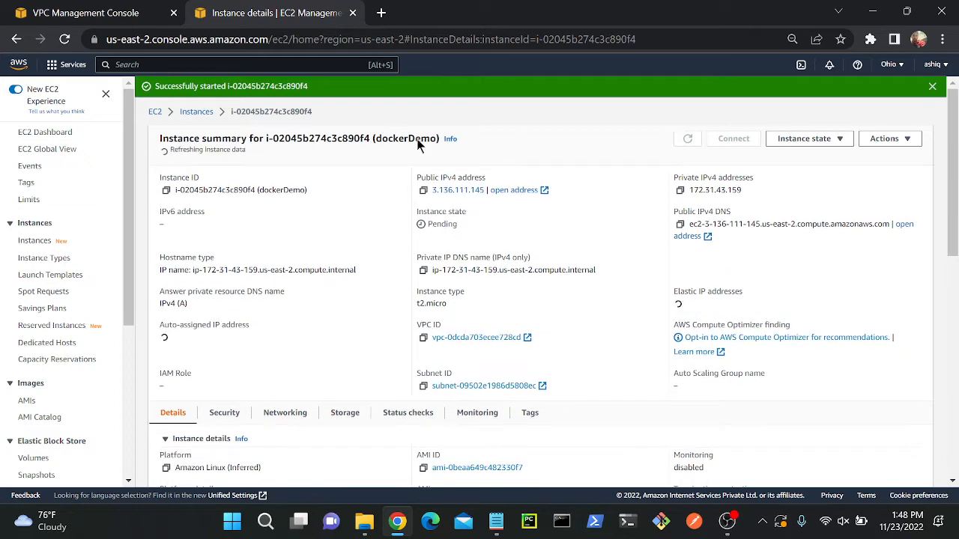
- Refresh the EC2 instances list until dockerDemo is running and check its public IPv4 address in the instance details
click(193, 114)
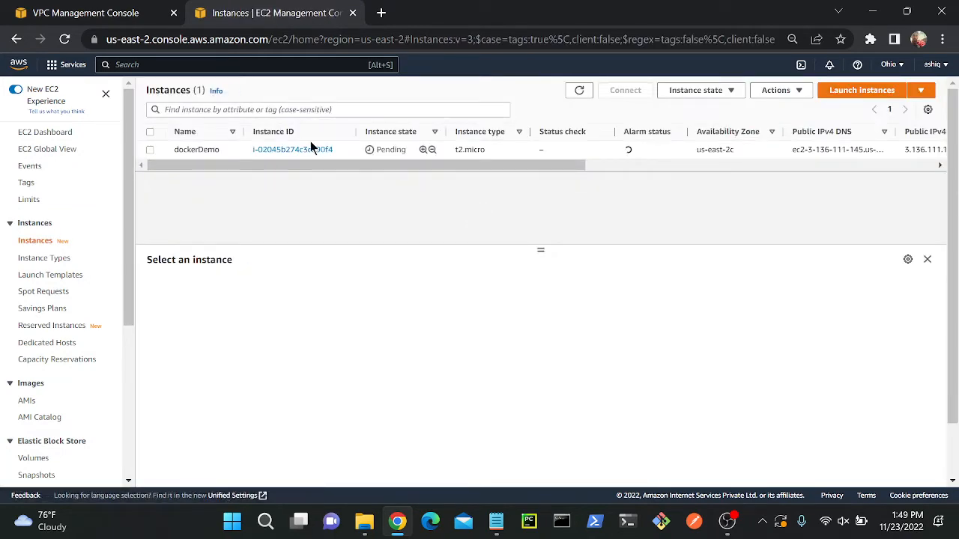
click(228, 149)
click(446, 184)
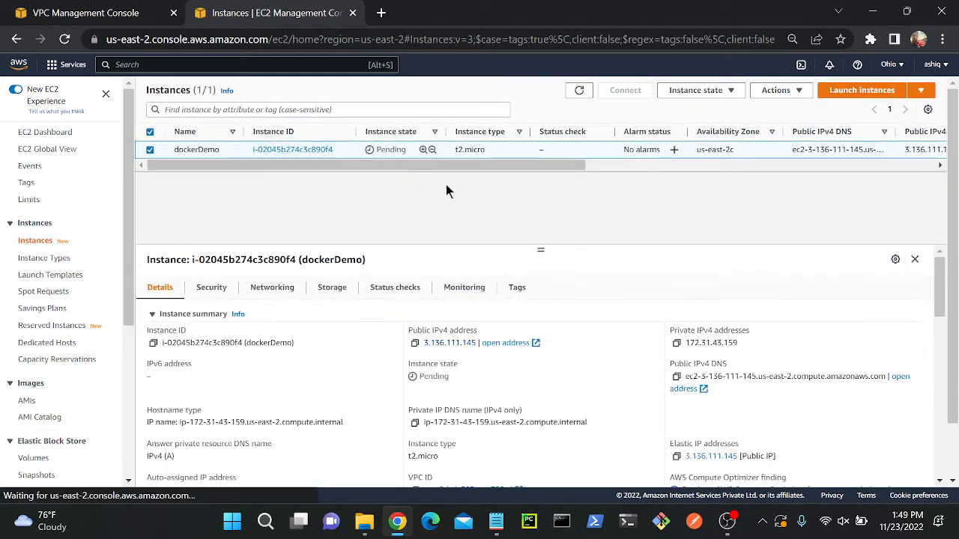
click(582, 97)
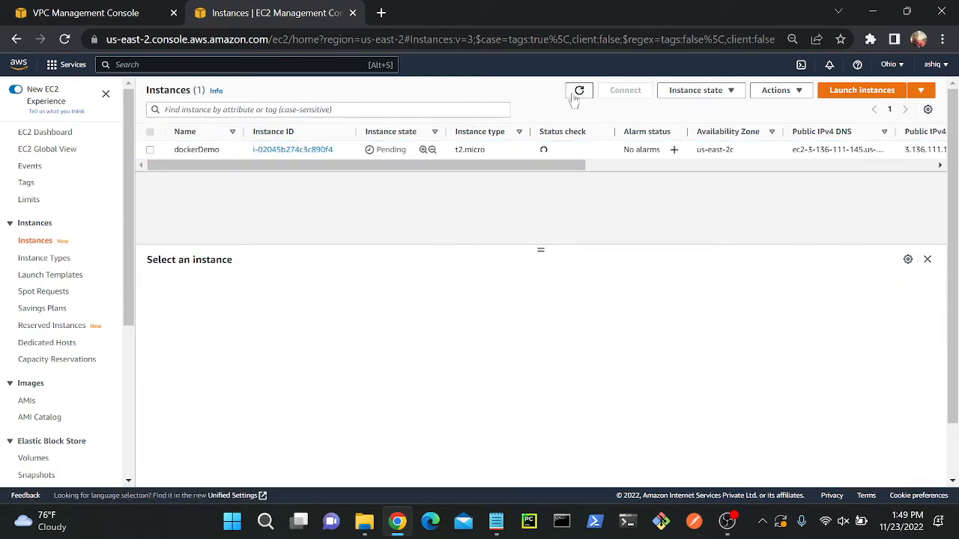
click(574, 96)
click(572, 96)
click(573, 92)
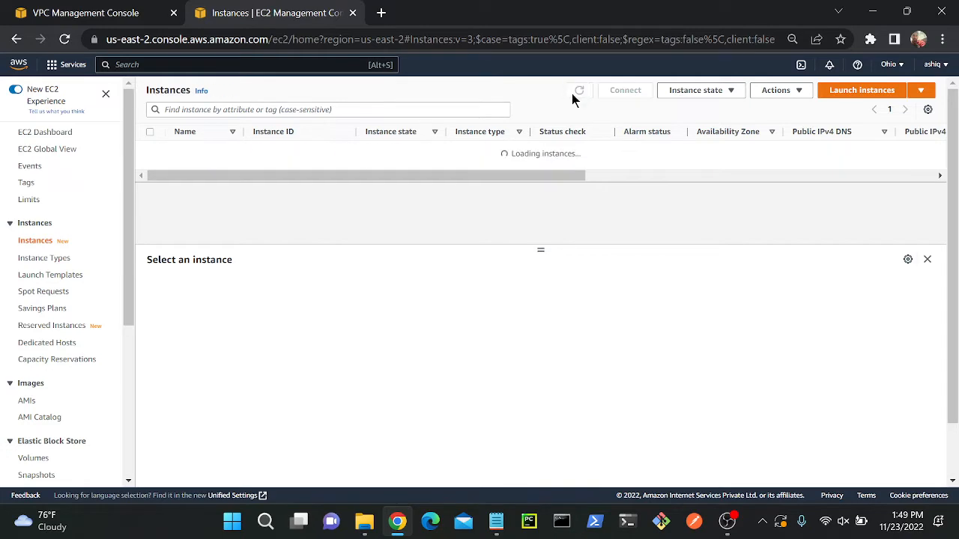
click(573, 93)
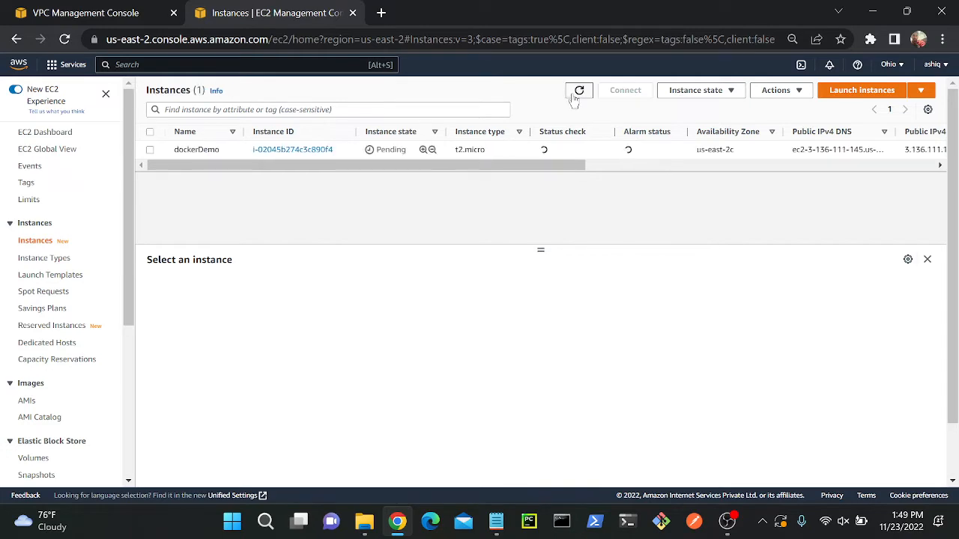
click(573, 93)
click(573, 93)
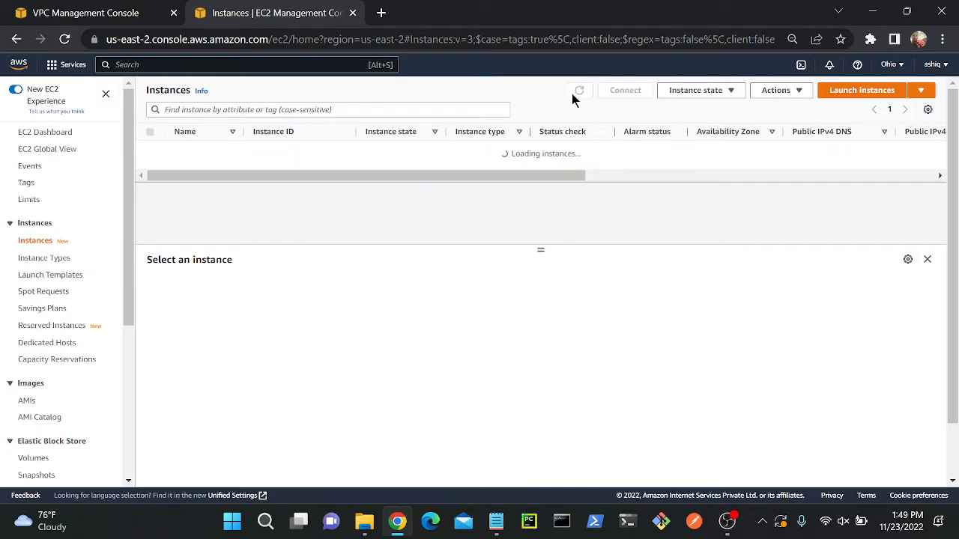
click(573, 93)
click(573, 93)
click(573, 93)
click(573, 93)
click(573, 92)
click(571, 93)
click(571, 93)
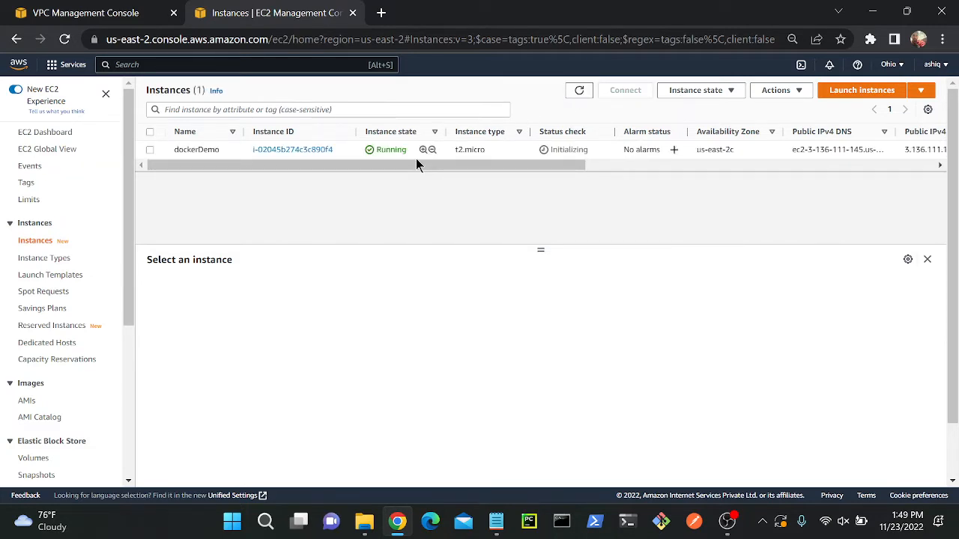
click(506, 152)
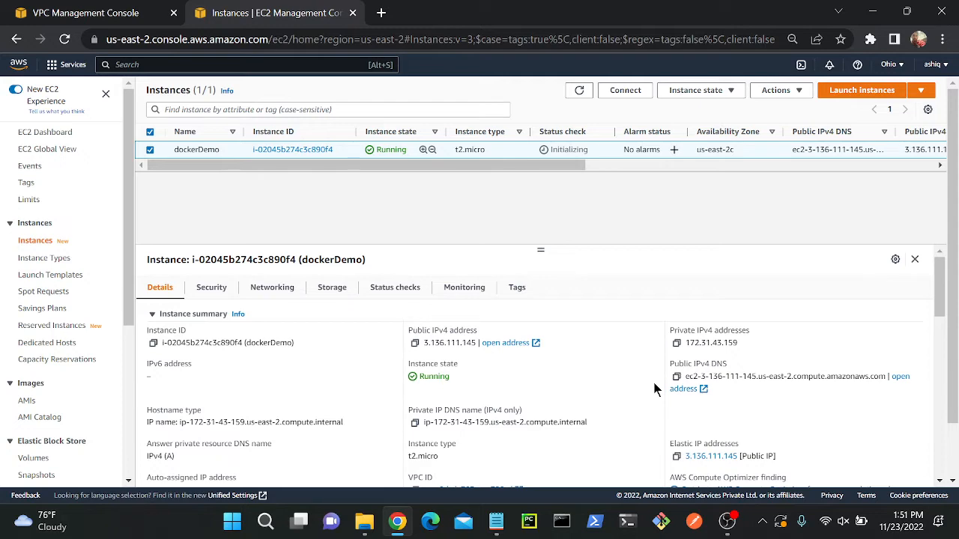
- Switch to the completed notes in Notepad and highlight the endpoints heading, then the peering connection and transit gateway heading
click(496, 521)
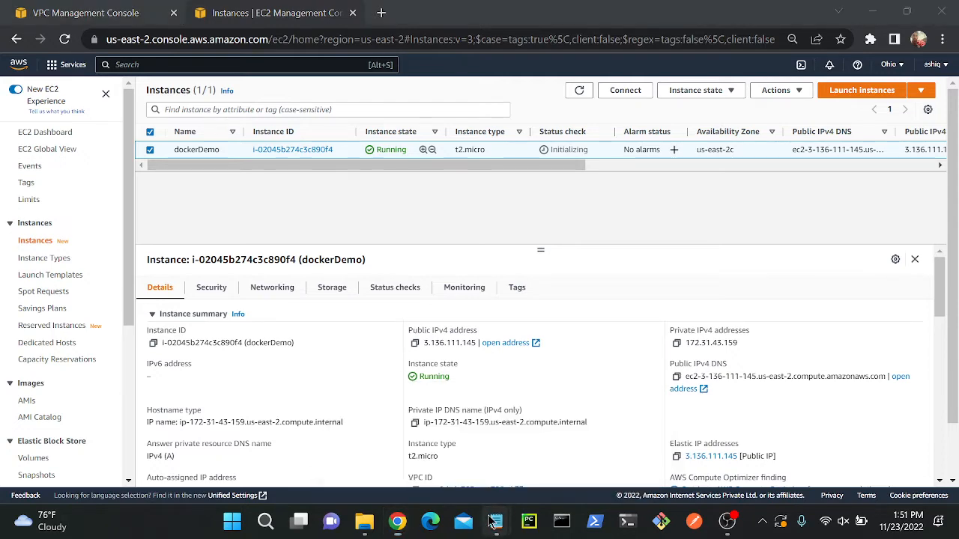
click(433, 449)
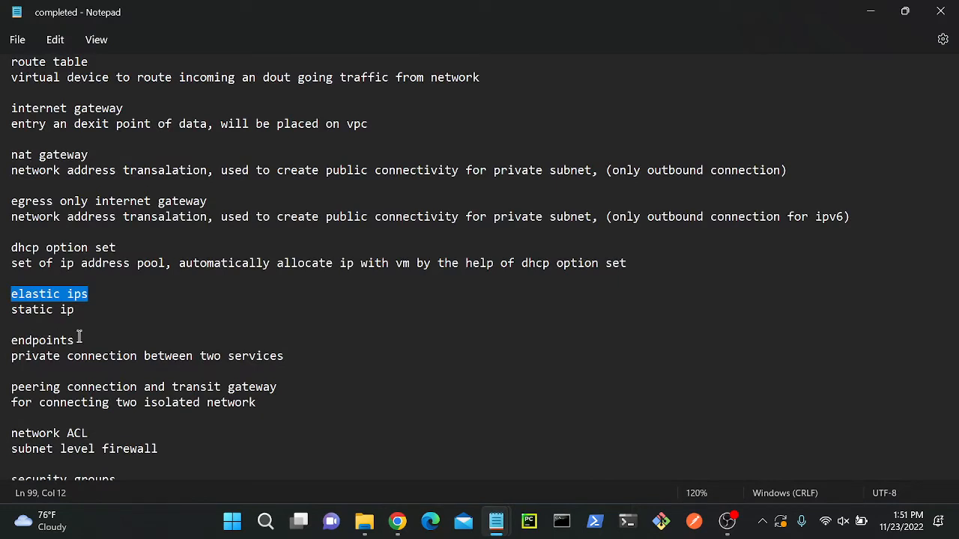
double_click(78, 338)
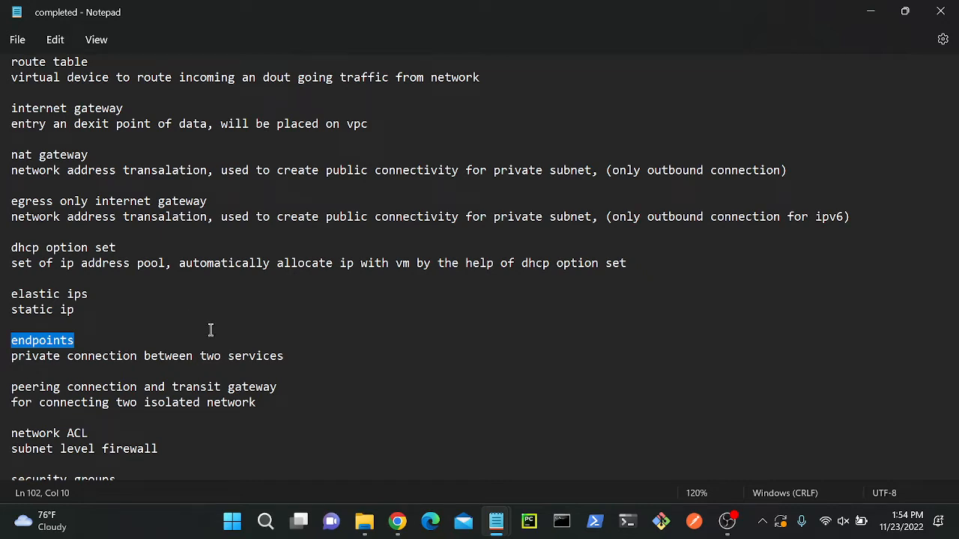
drag(302, 383, 2, 383)
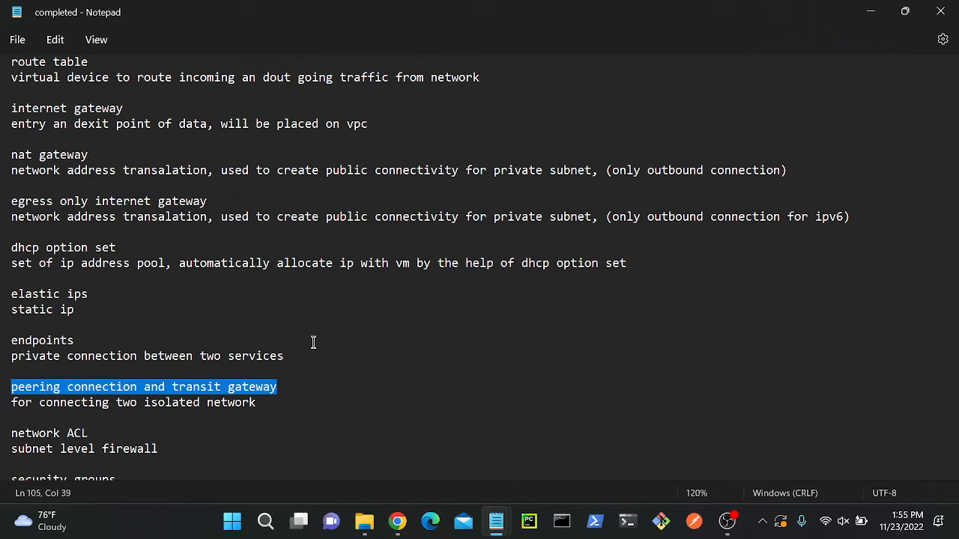
- Read through the network ACL and security groups definitions in the notes
key(Down)
key(Down)
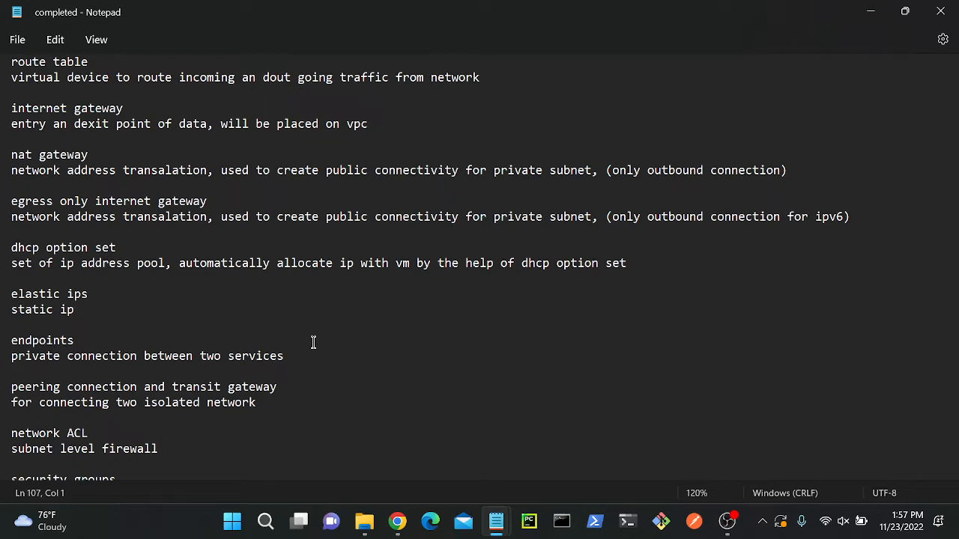
key(Down)
key(Down)
key(Down)
key(Down)
key(Down)
key(Down)
key(Down)
key(Down)
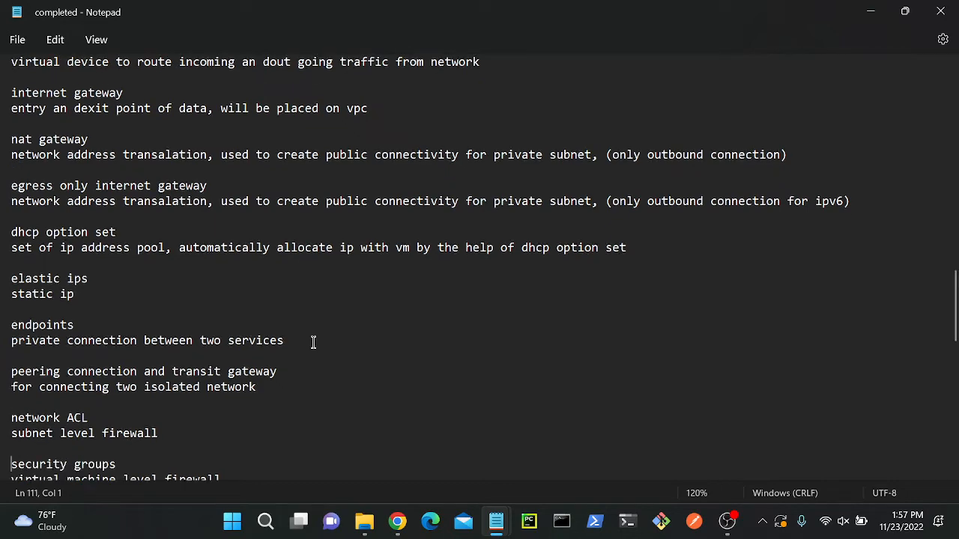
key(Up)
key(Up)
key(Up)
key(Up)
key(Up)
key(Up)
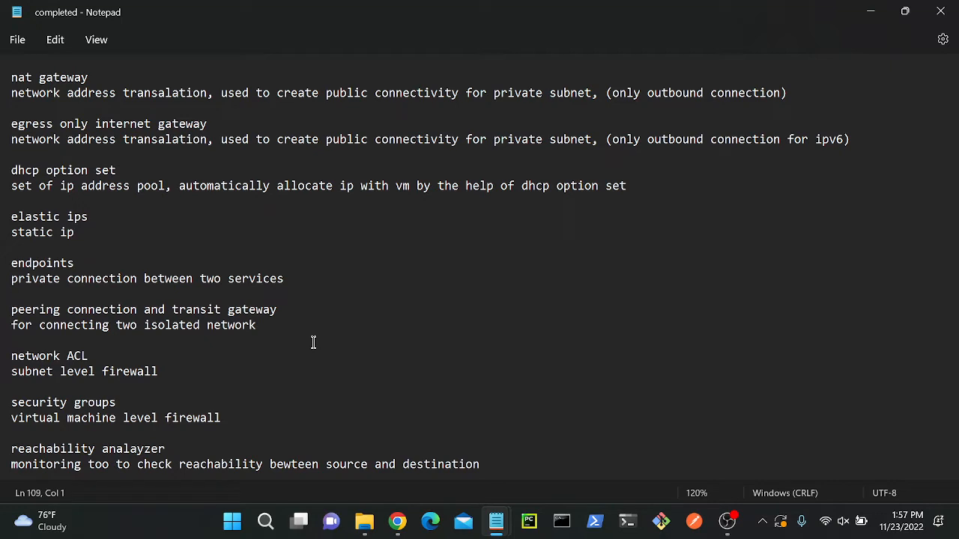
- Move down the notes to review the reachability analyzer and network analyzer definitions
key(Down)
key(Down)
key(Down)
key(Down)
key(Down)
key(Down)
key(Down)
key(Down)
key(Down)
key(Down)
key(Down)
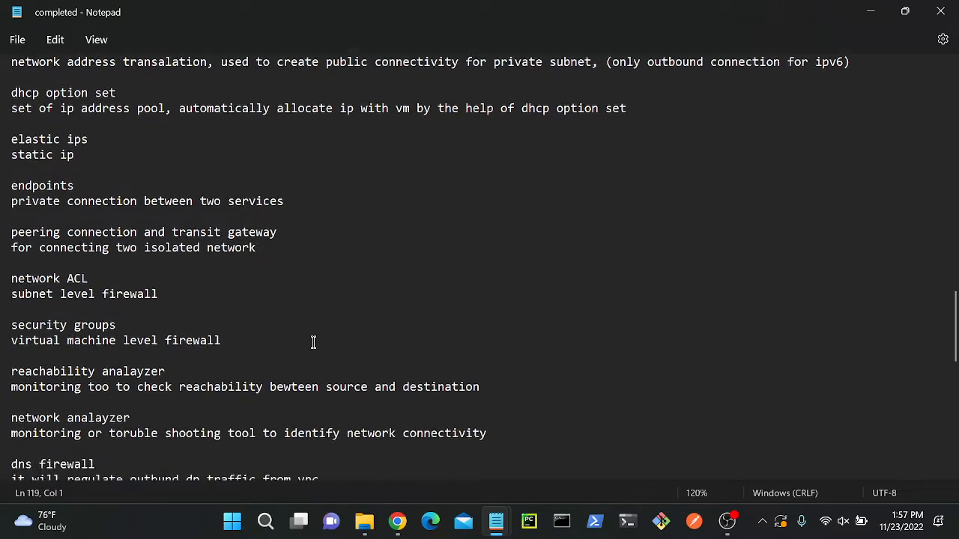
- Review the DNS firewall, network firewall, and virtual private network (VPN) entries further down the notes
key(Down)
key(Down)
key(Down)
key(Down)
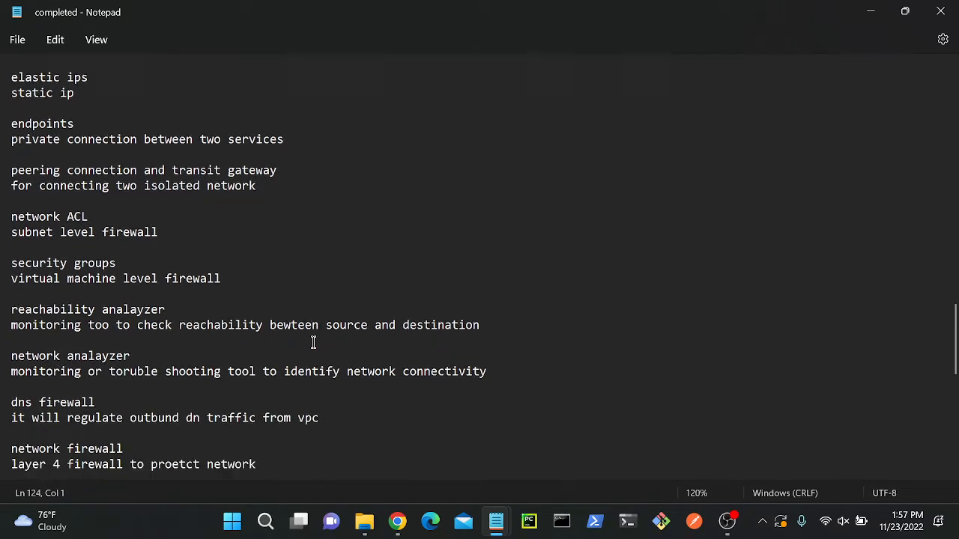
key(Up)
key(Up)
key(Up)
key(Down)
key(Down)
key(Down)
key(Down)
key(Down)
key(Down)
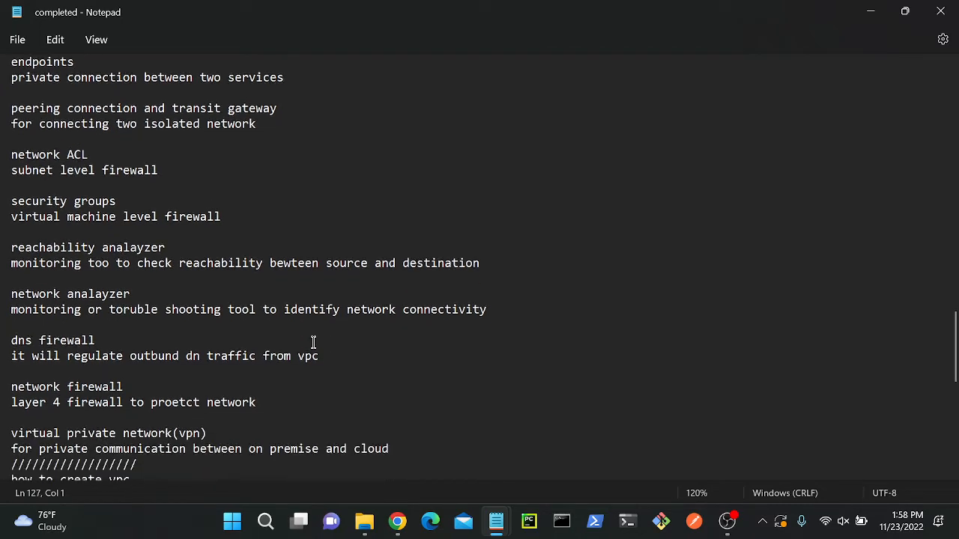
- Read the last VPC component notes and the list of VPC creation topics that follows the virtual private network entry
key(Up)
key(Down)
key(Down)
key(Down)
key(Down)
key(Down)
key(Down)
key(Down)
key(Down)
key(Down)
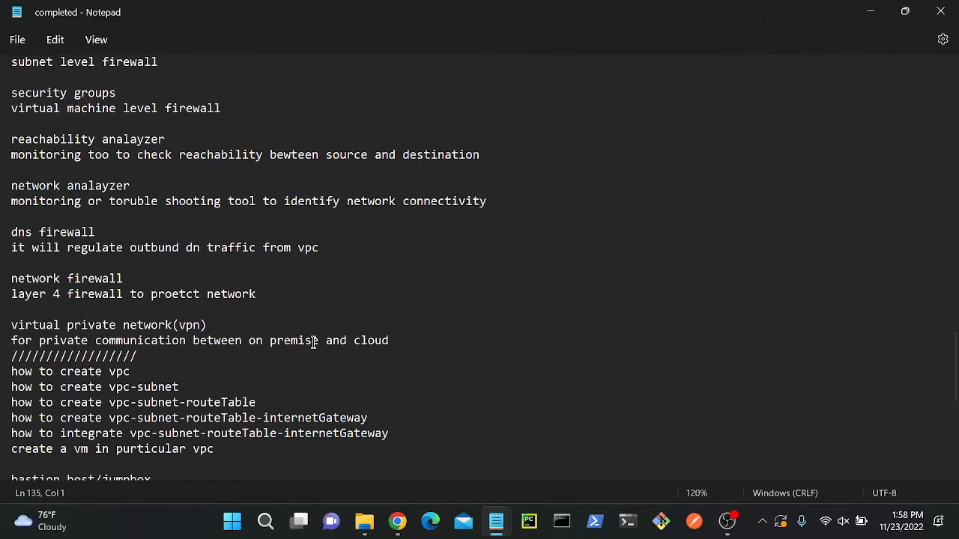
key(Up)
key(Up)
key(Up)
key(Up)
key(Up)
key(Up)
key(Down)
key(Down)
- Switch back to the AWS console in Chrome, search for the vpc service and open its dashboard
click(870, 12)
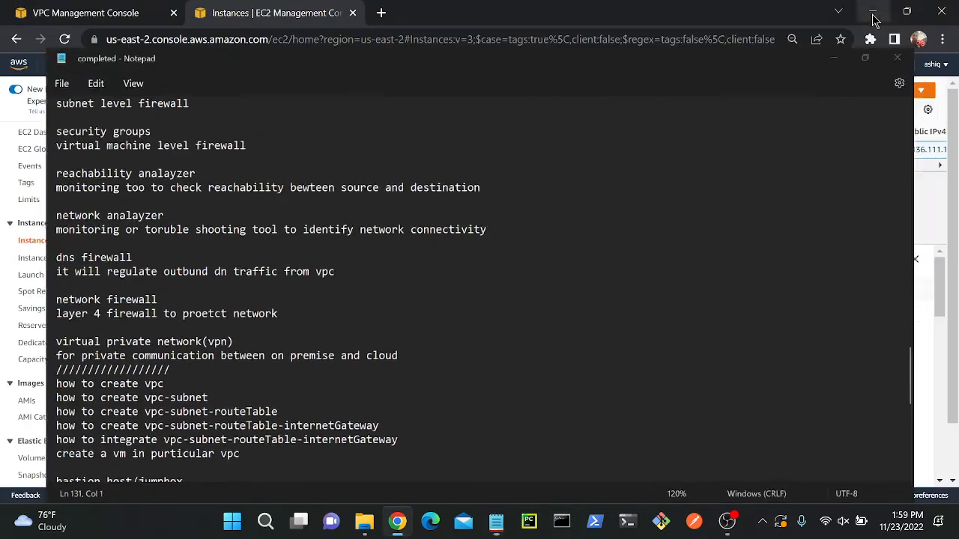
click(727, 523)
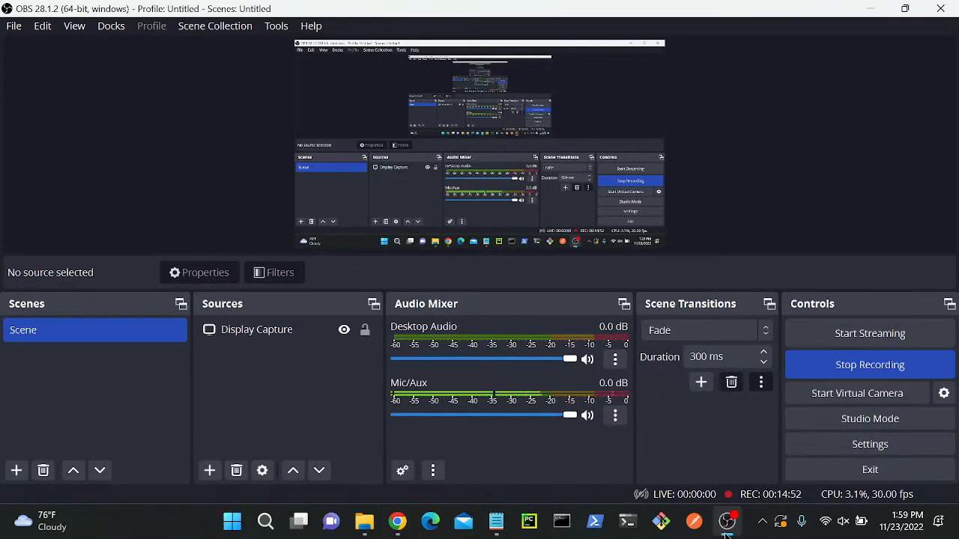
click(727, 530)
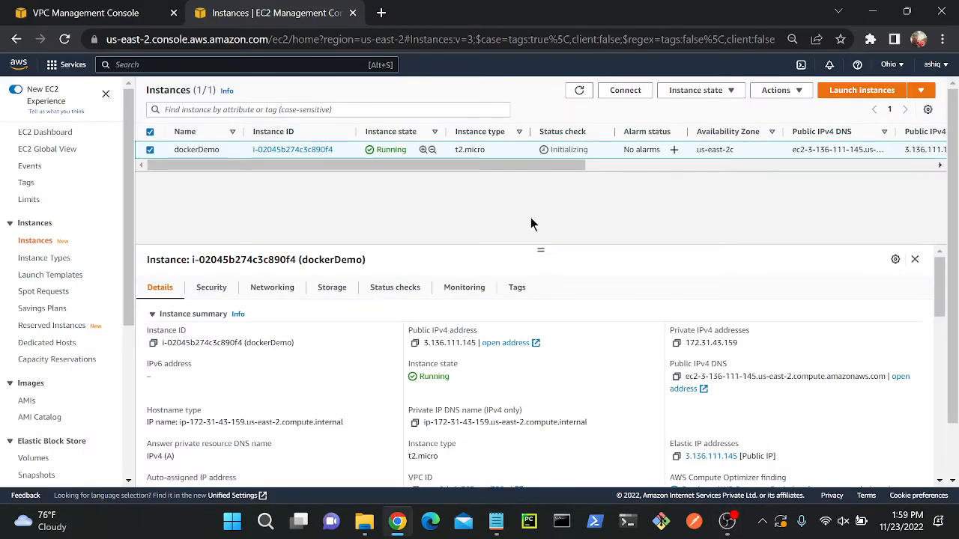
click(96, 12)
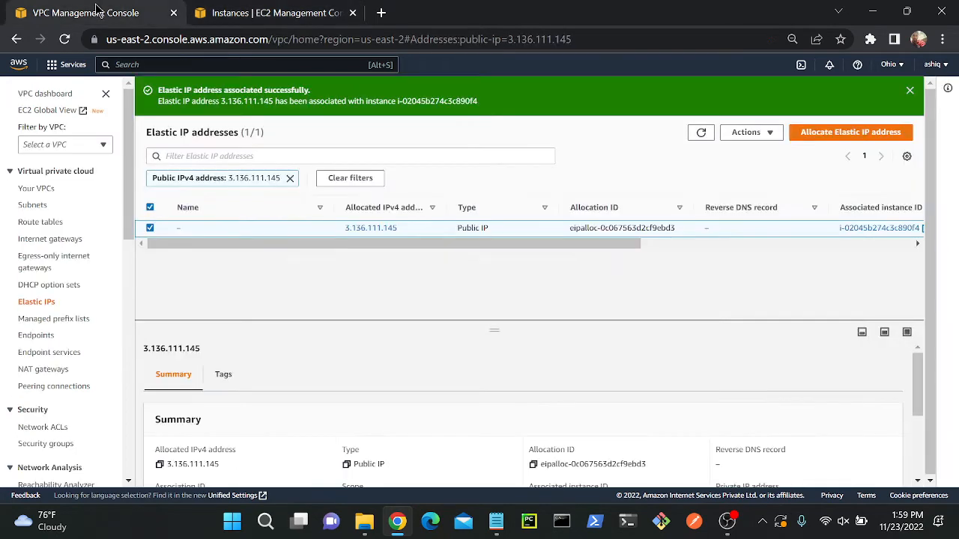
click(255, 65)
text(vpc)
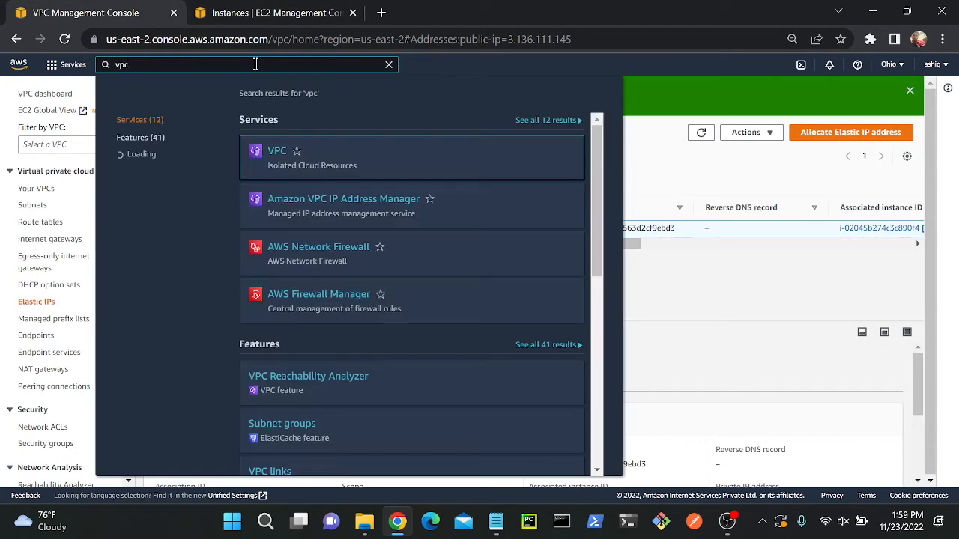
key(Return)
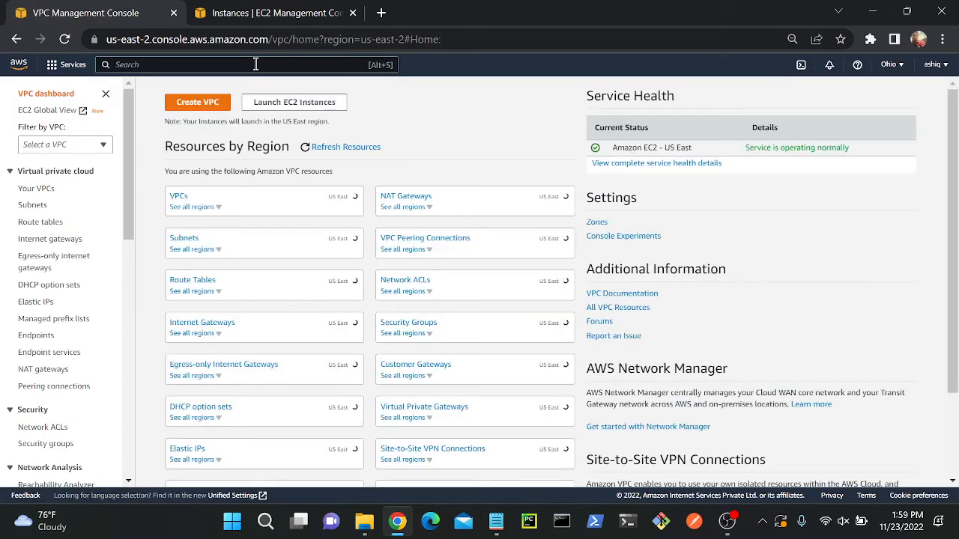
- Open the list of VPCs and look at the details of the existing VPC
click(180, 197)
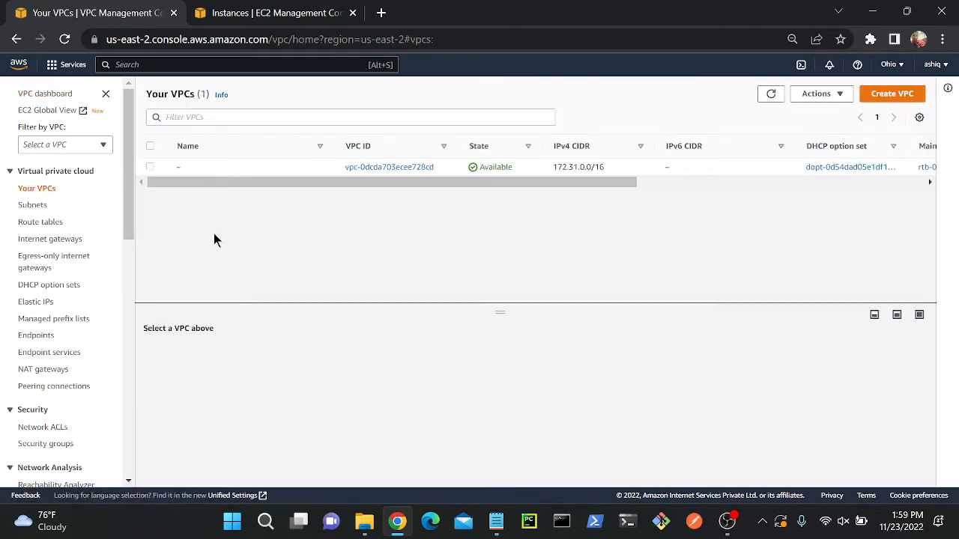
click(214, 170)
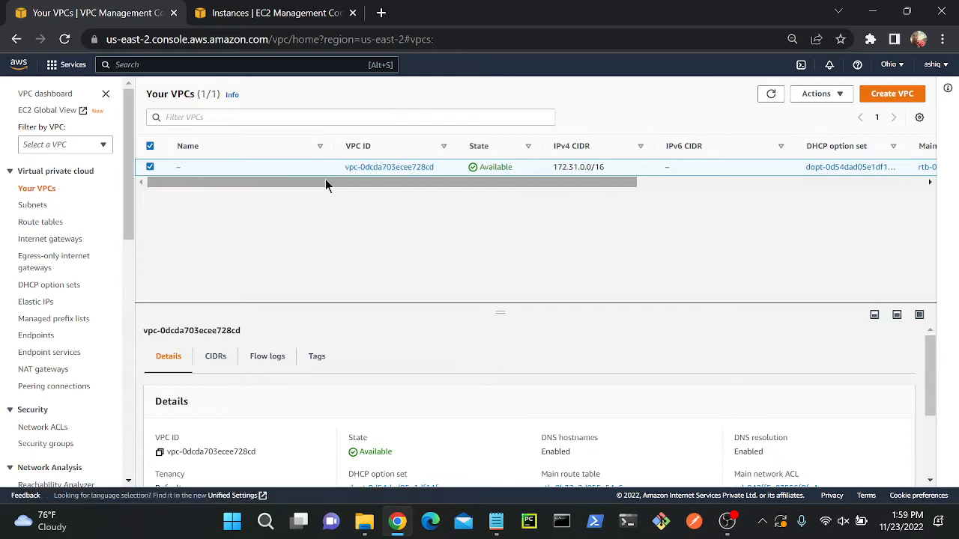
click(150, 167)
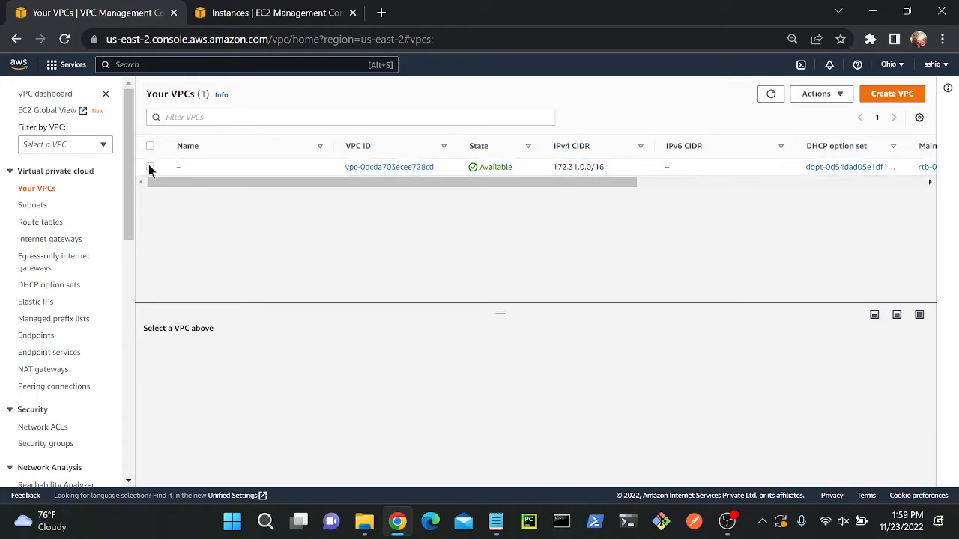
- Open Paint and draw a rounded rectangle about 1133 × 397 px across the canvas to represent the VPC
click(264, 522)
text(paint)
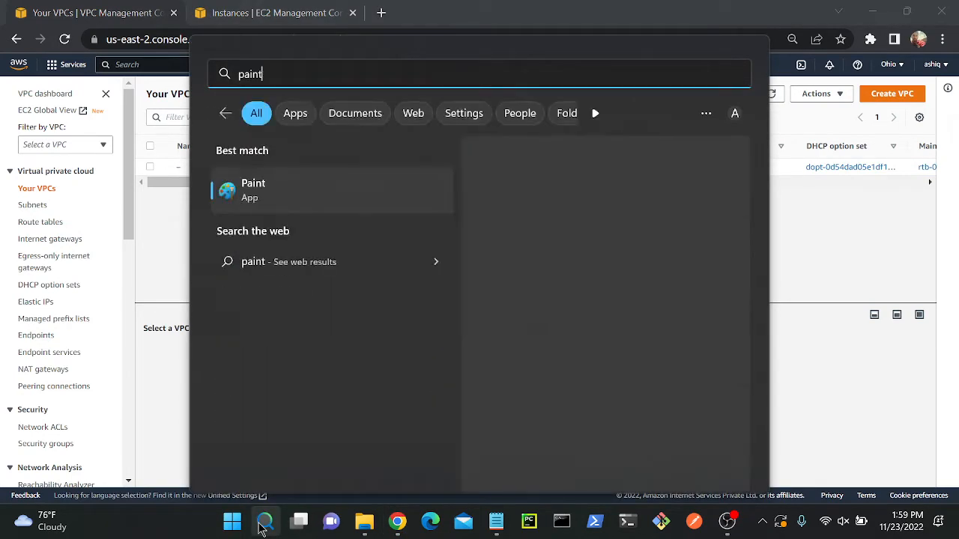
key(Return)
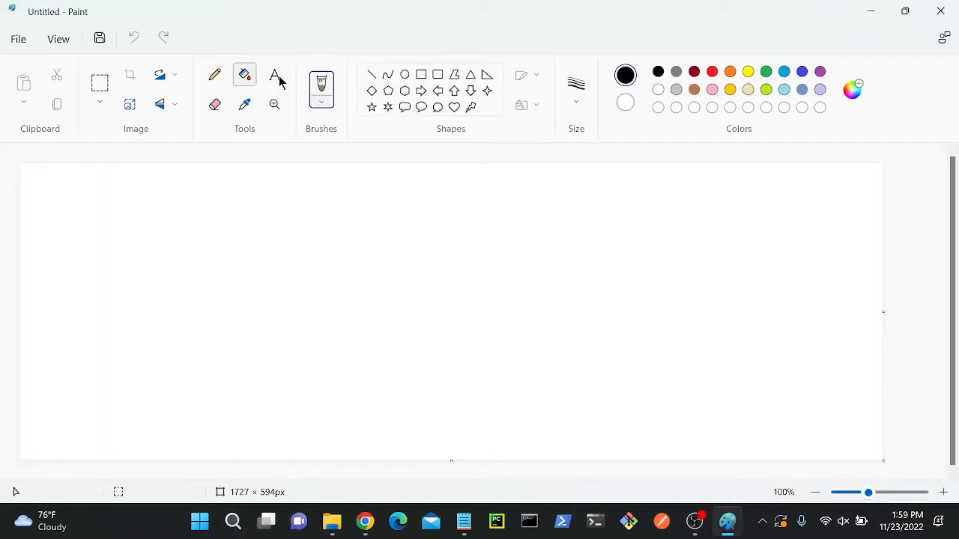
click(438, 74)
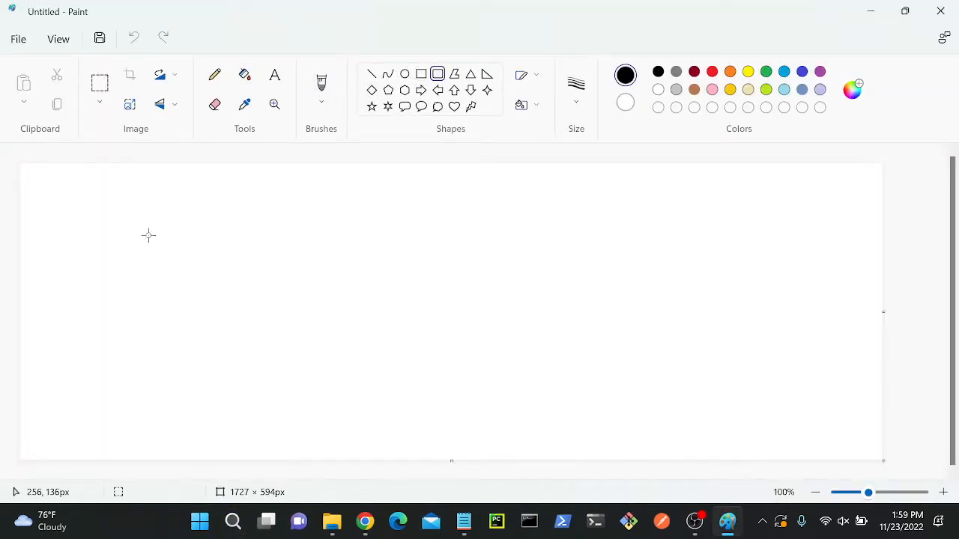
drag(150, 238, 715, 434)
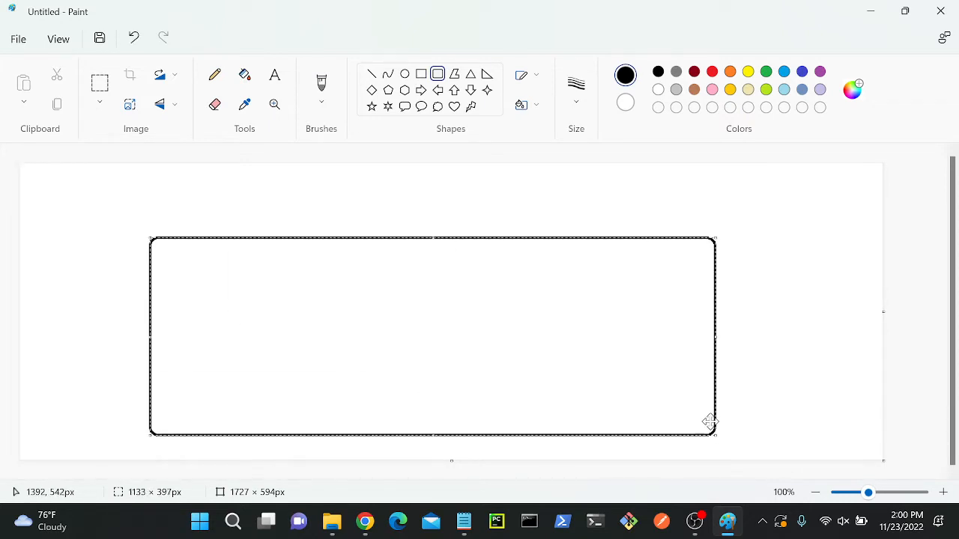
drag(490, 321, 496, 315)
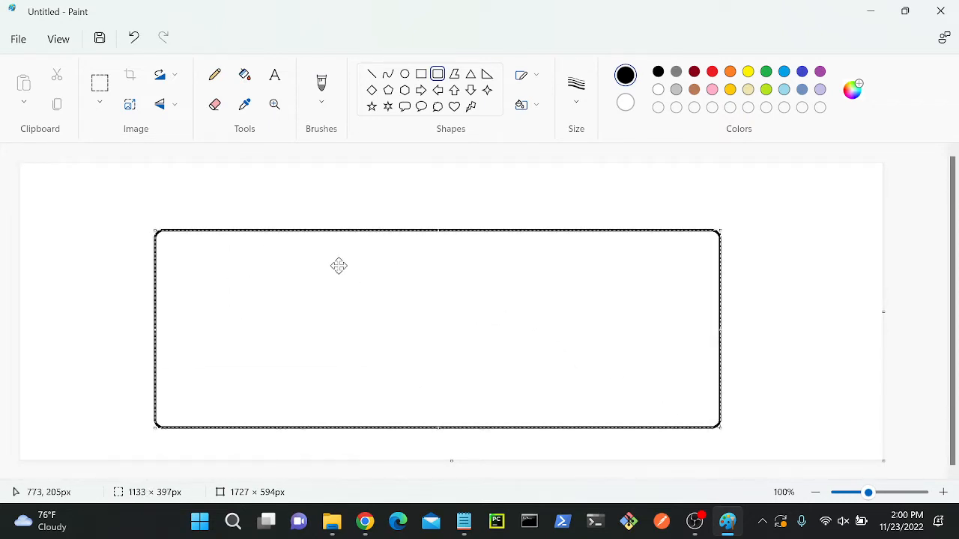
click(59, 229)
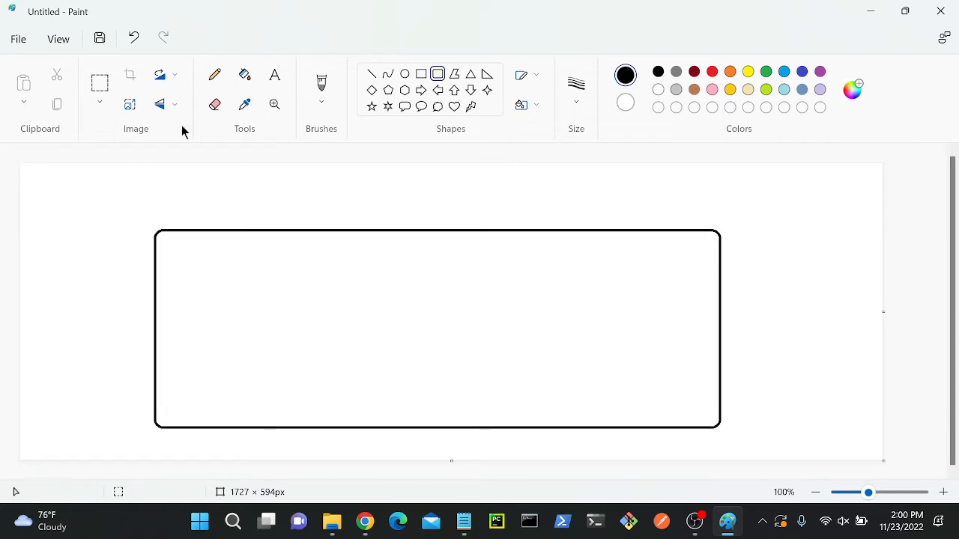
- Add the text label 10.0.0.0/24 just above the rounded rectangle, right of its centre
click(275, 75)
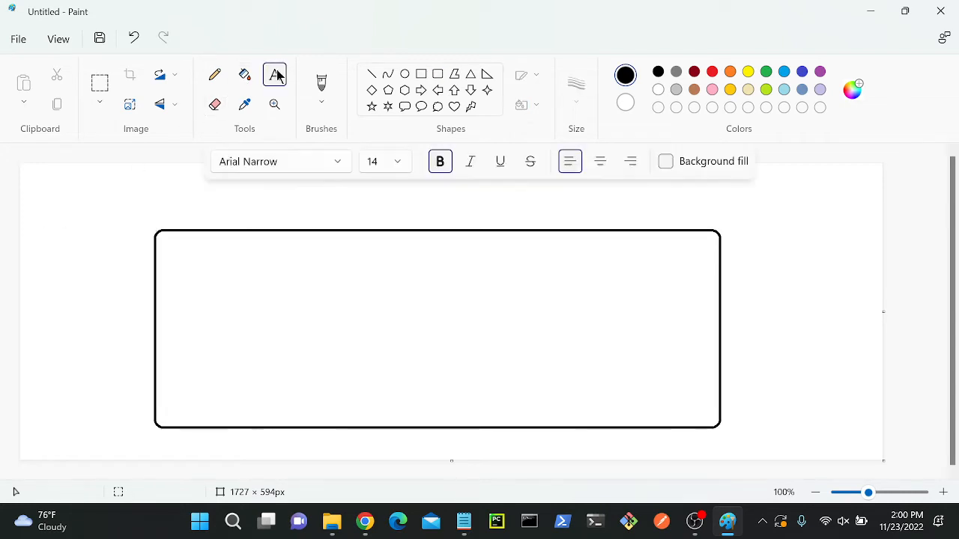
click(527, 210)
text(10.)
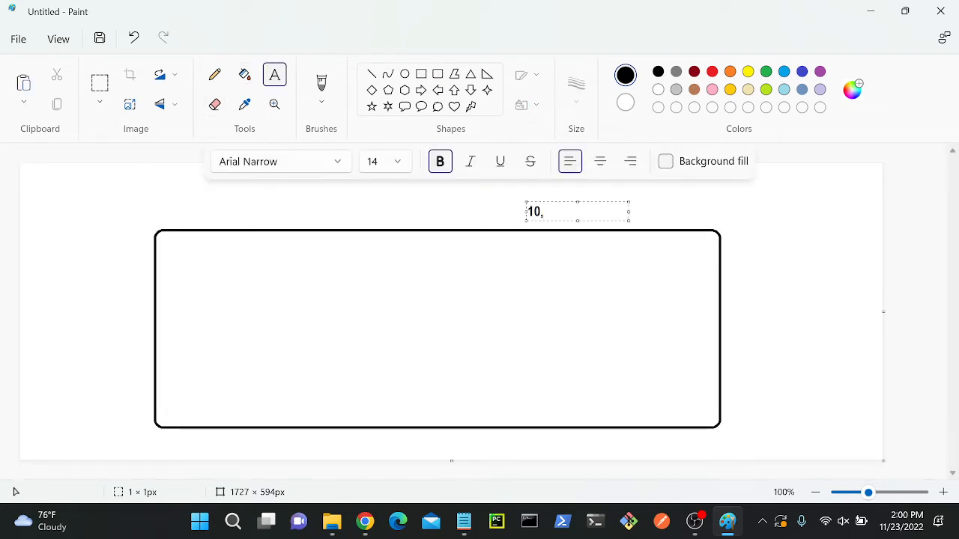
key(BackSpace)
text(.0.0.0/24)
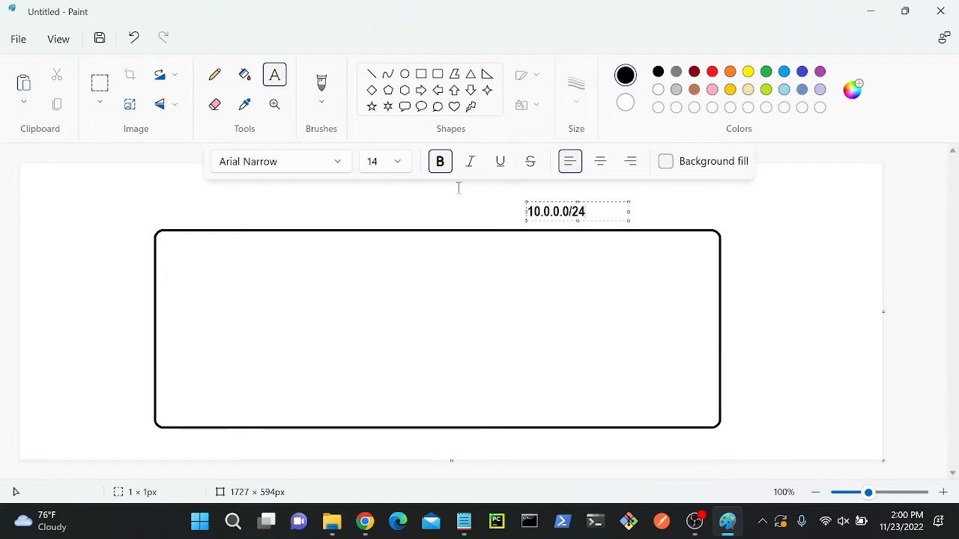
click(268, 367)
- Switch to Chrome and start creating a VPC, previewing the VPC and more option before choosing VPC only
click(365, 522)
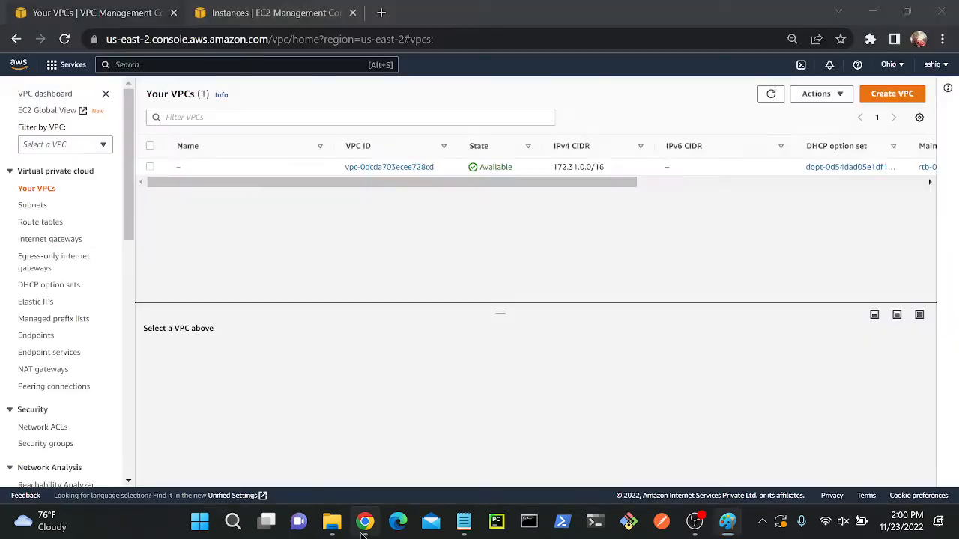
click(885, 101)
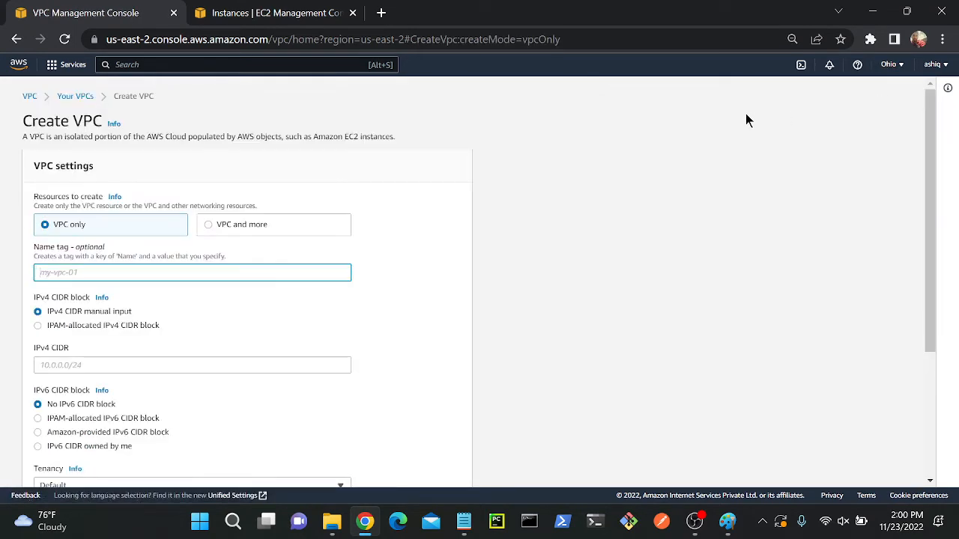
click(220, 226)
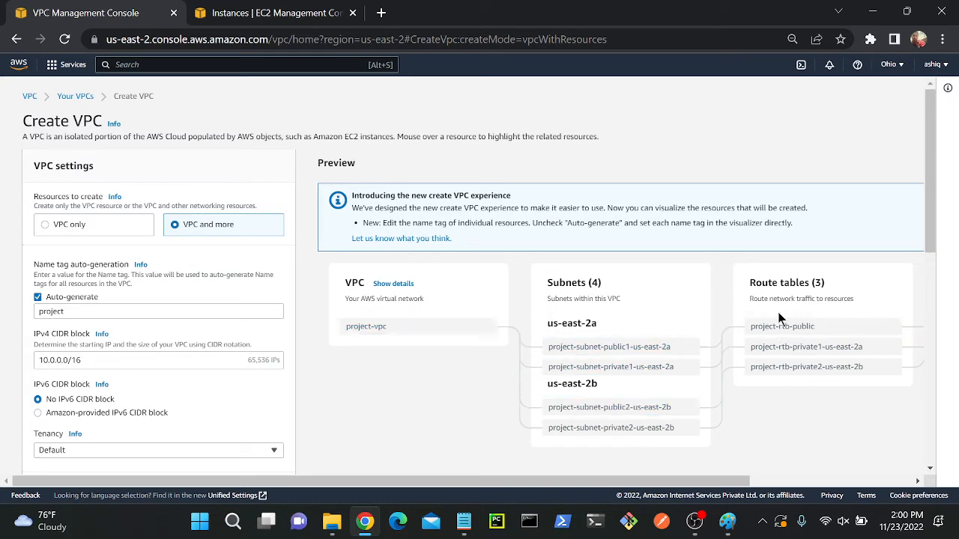
click(62, 222)
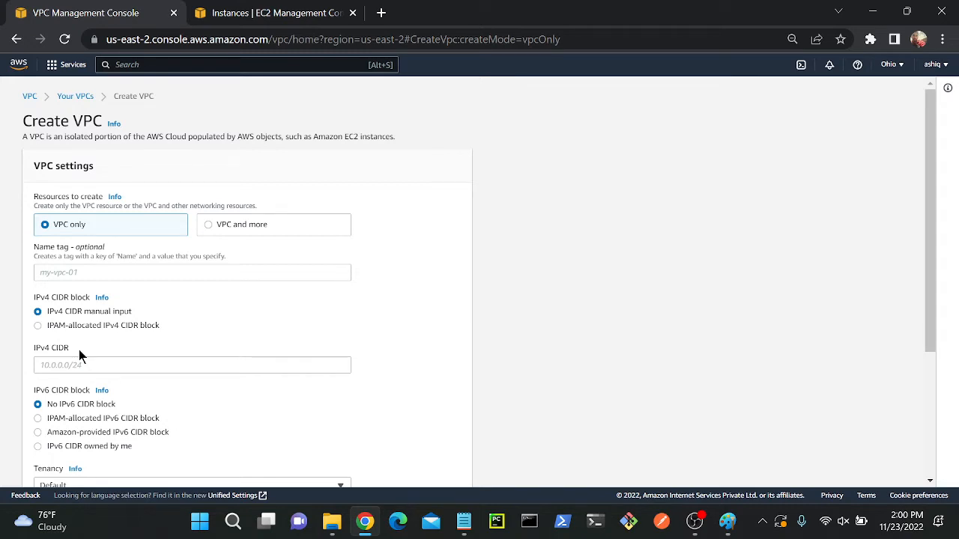
click(875, 15)
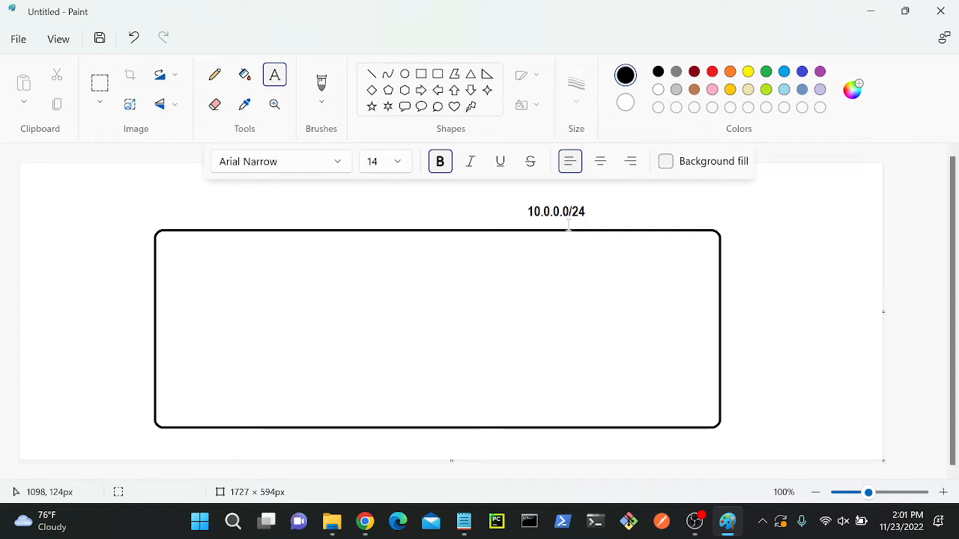
click(365, 522)
click(178, 274)
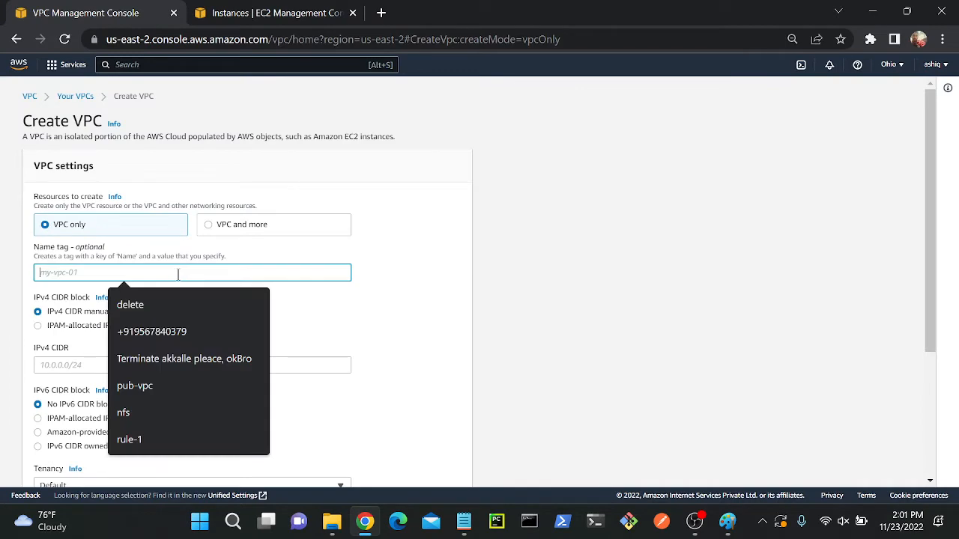
text(10.0.0.0)
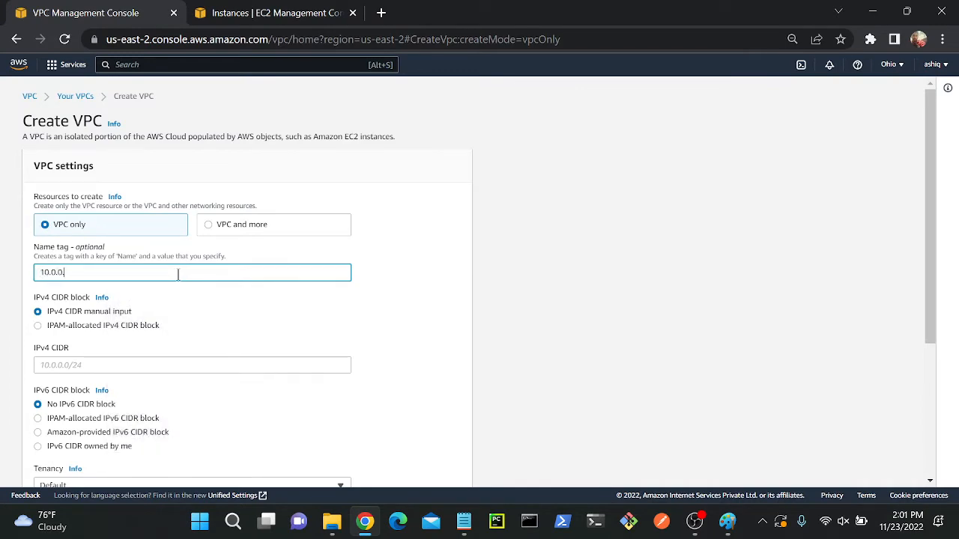
key(ctrl+a)
key(BackSpace)
- Create the VPC with IPv4 CIDR 10.0.0.0/24 and the name tag first-vpc
click(157, 367)
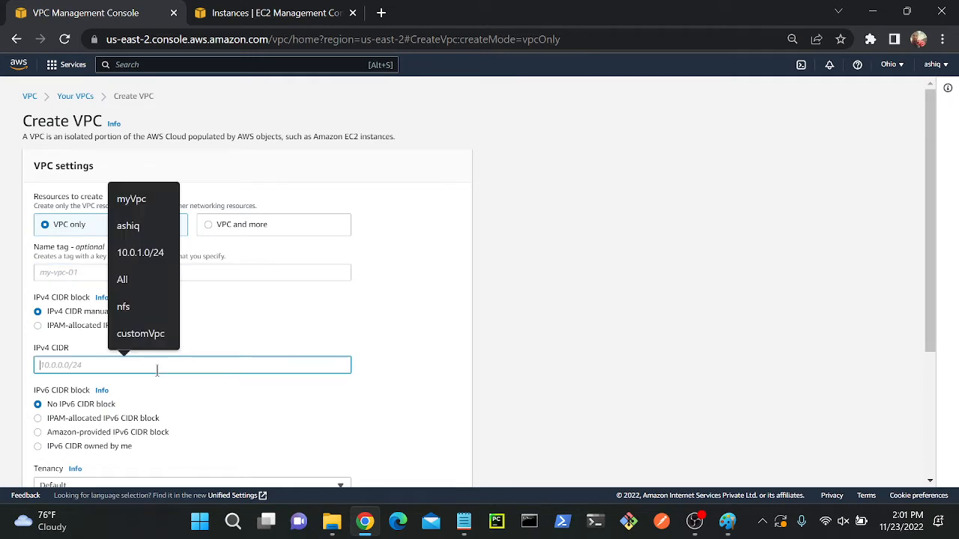
text(10.0.0.0)
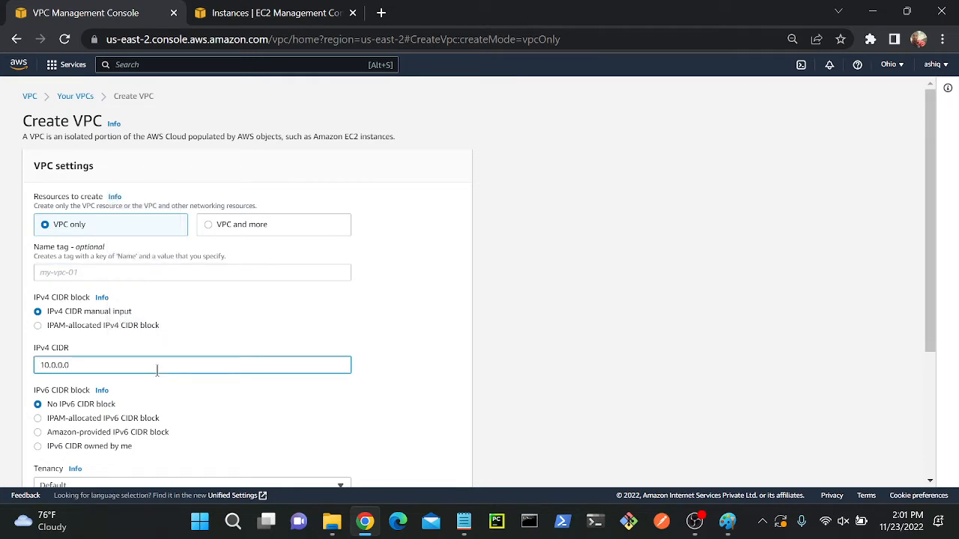
text(/24)
click(78, 273)
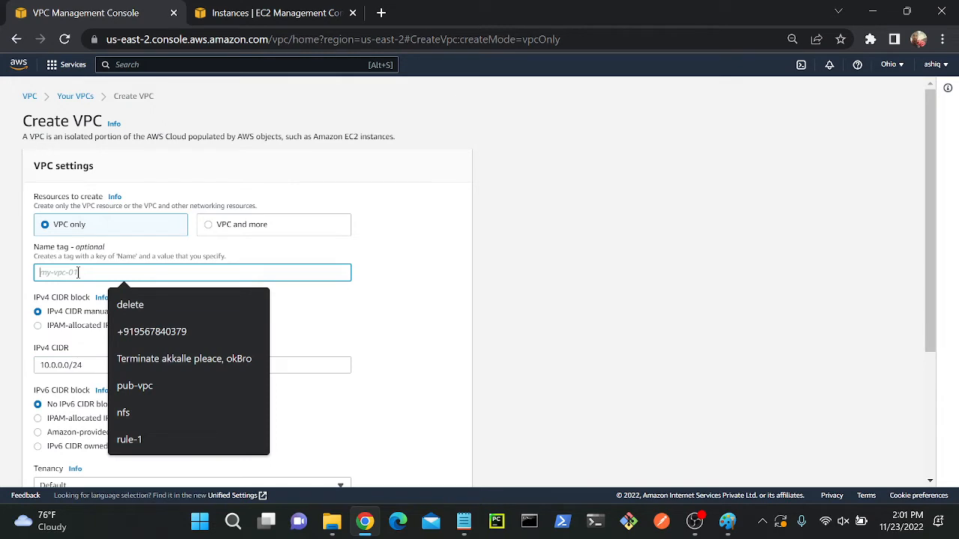
text(first)
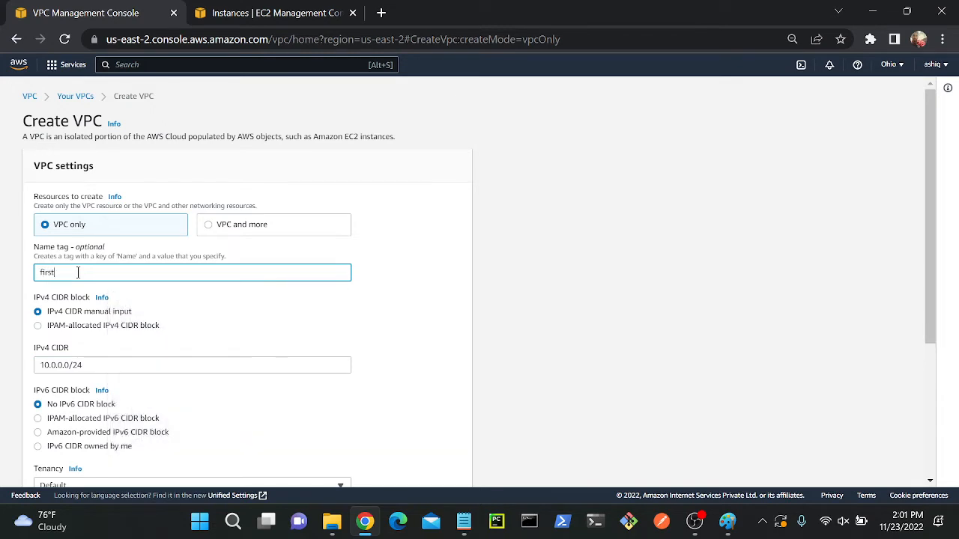
text(-vpc)
drag(933, 214, 927, 374)
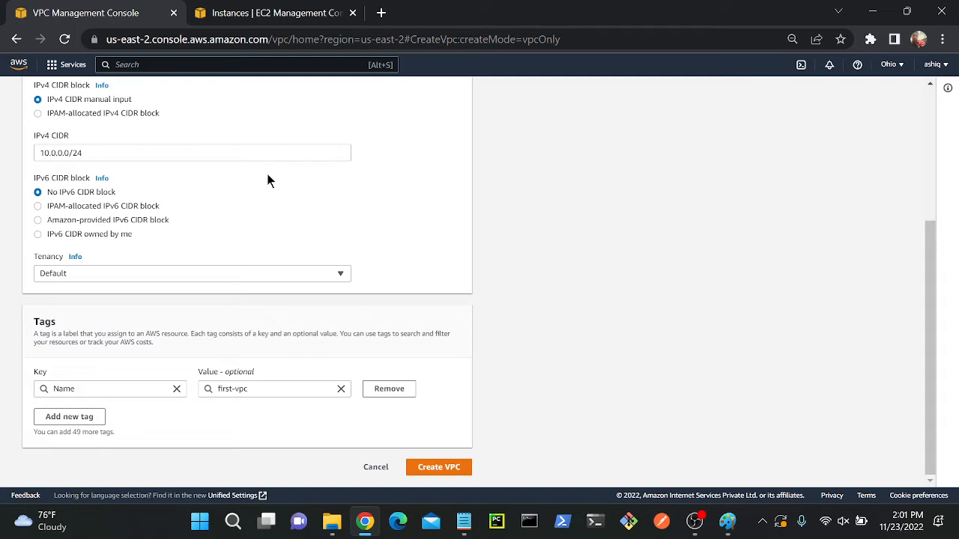
click(426, 469)
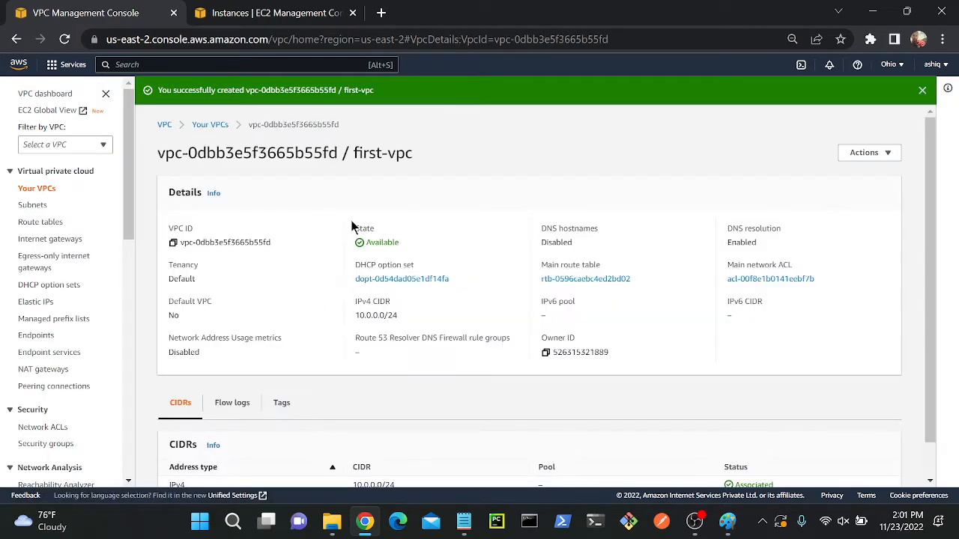
- Switch to Paint and draw a rectangle about 291 × 253 px inside the left part of the rounded rectangle
click(727, 521)
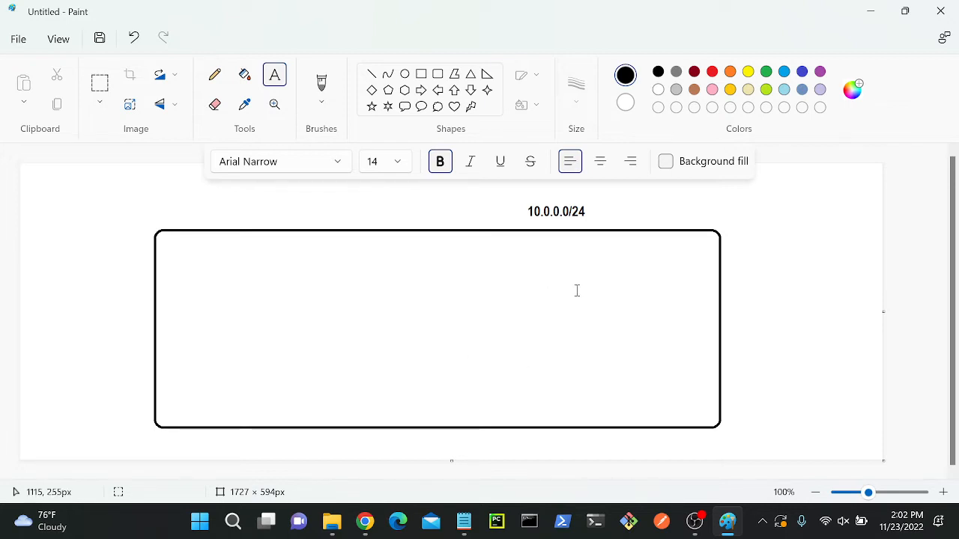
click(420, 74)
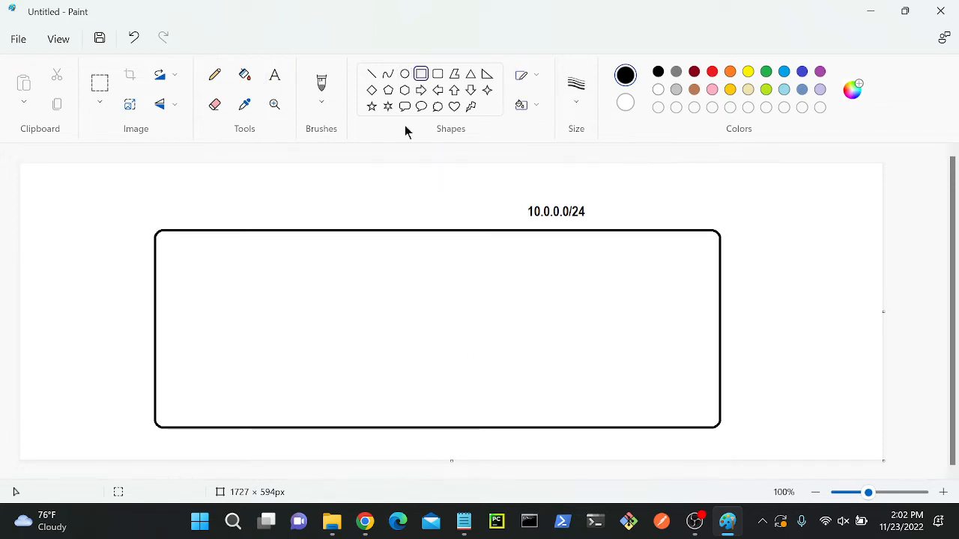
drag(219, 272, 365, 398)
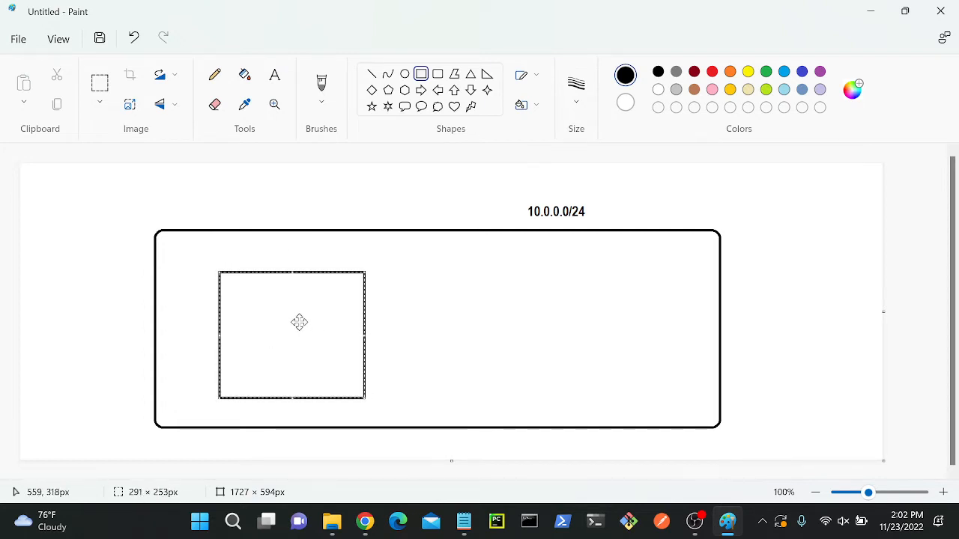
- Move the inner rectangle slightly up and to the left within the rounded rectangle
drag(297, 322, 295, 317)
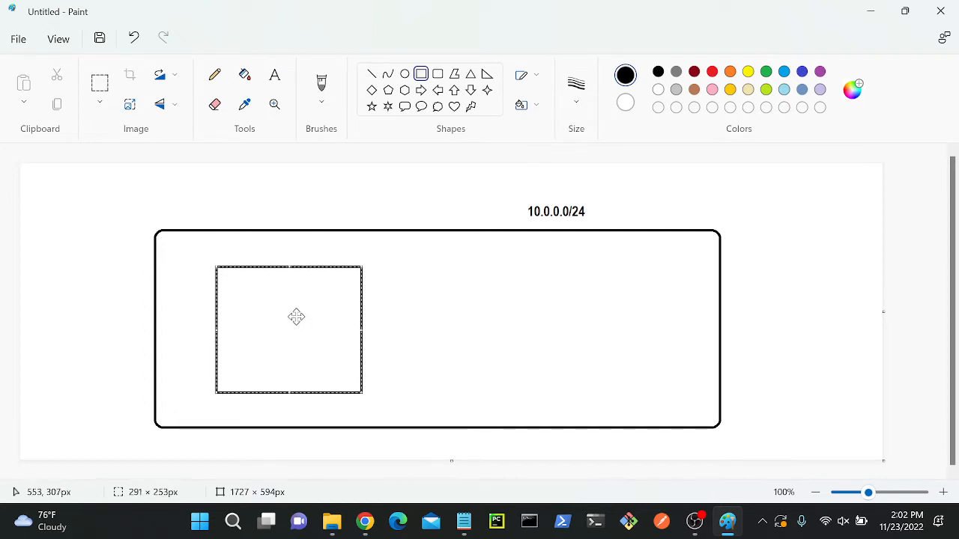
- Switch to Chrome and give the unnamed 172.31.0.0/16 VPC the name default
click(375, 522)
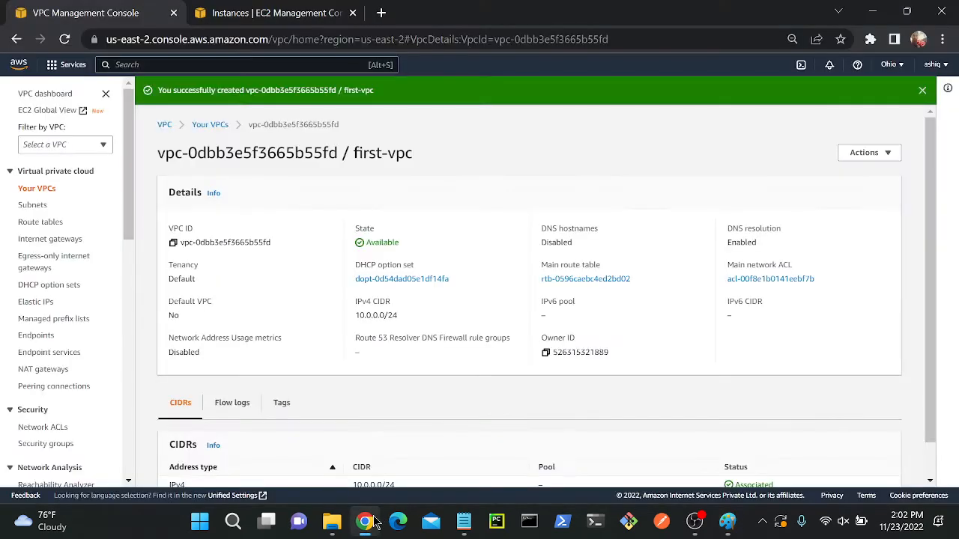
click(42, 212)
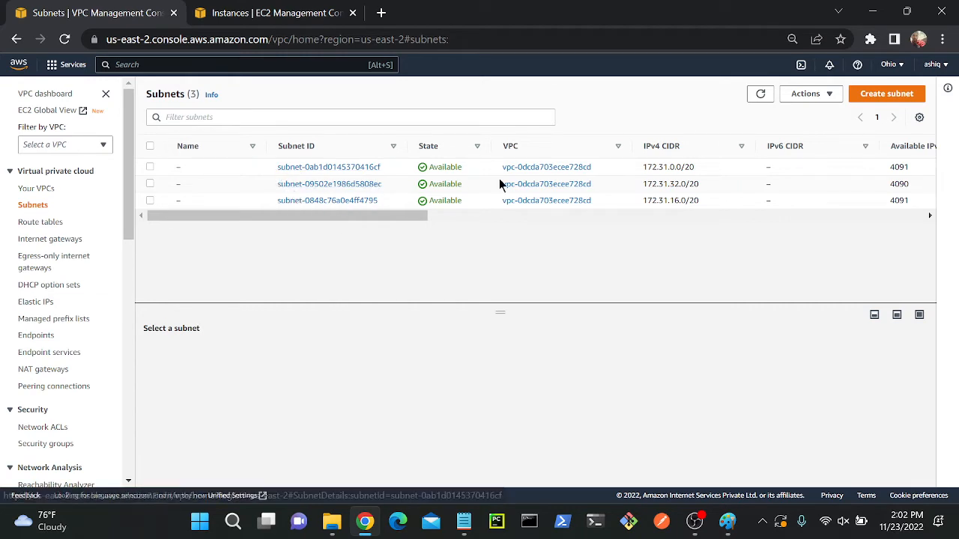
click(33, 189)
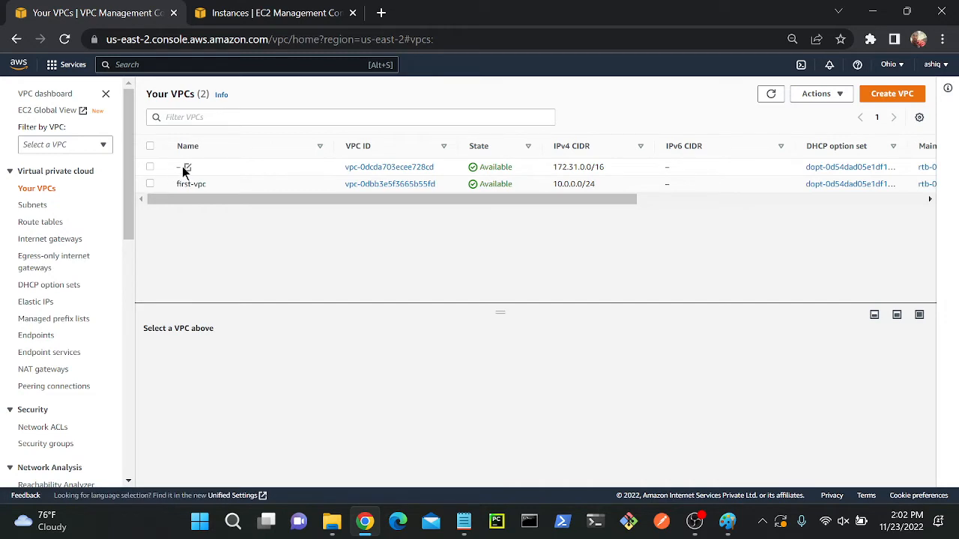
click(187, 167)
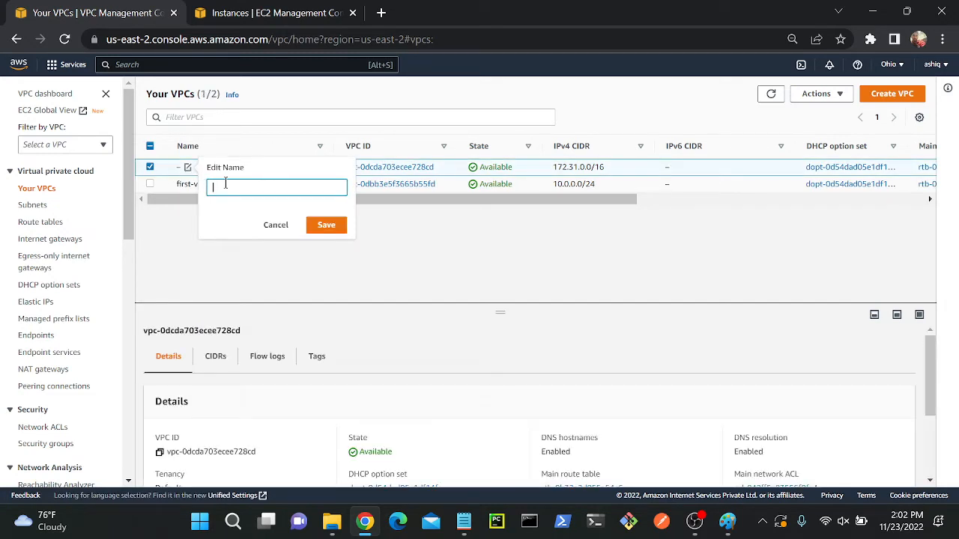
text(default)
key(Return)
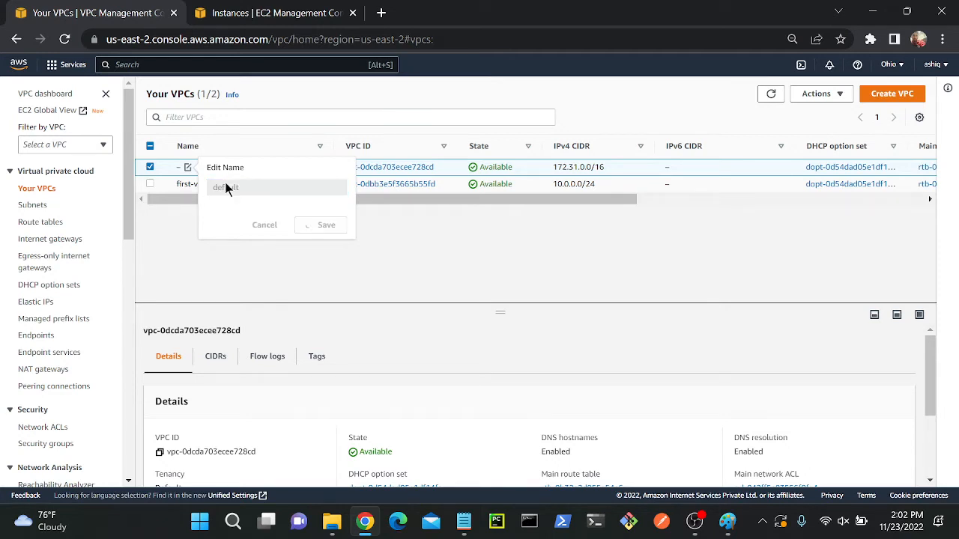
- Widen the VPC column in the subnets list and start creating a subnet in the first-vpc VPC
click(48, 204)
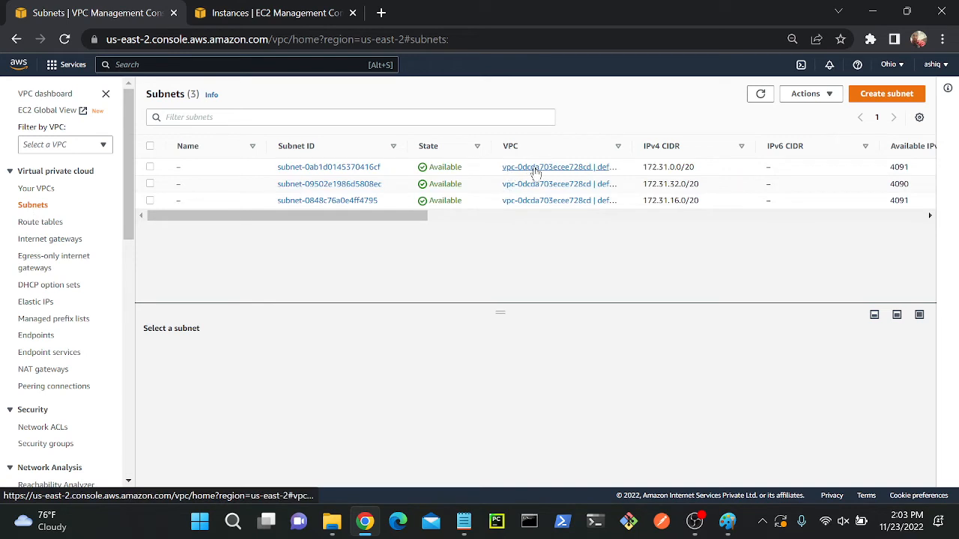
drag(633, 149, 690, 149)
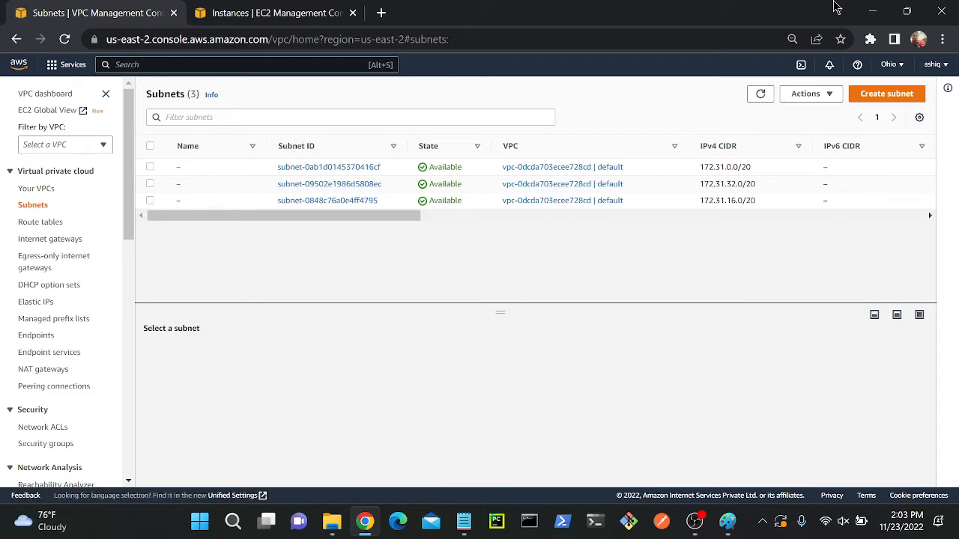
click(888, 95)
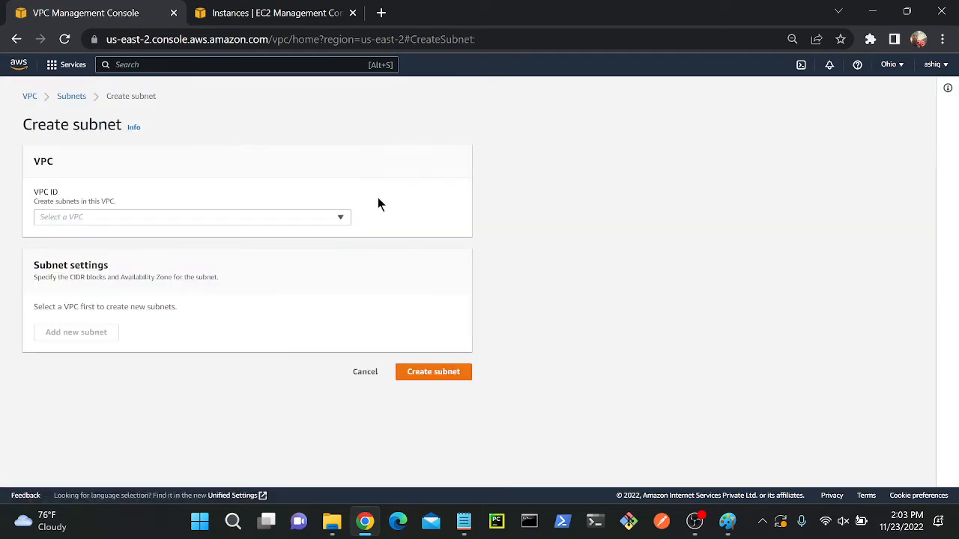
click(291, 219)
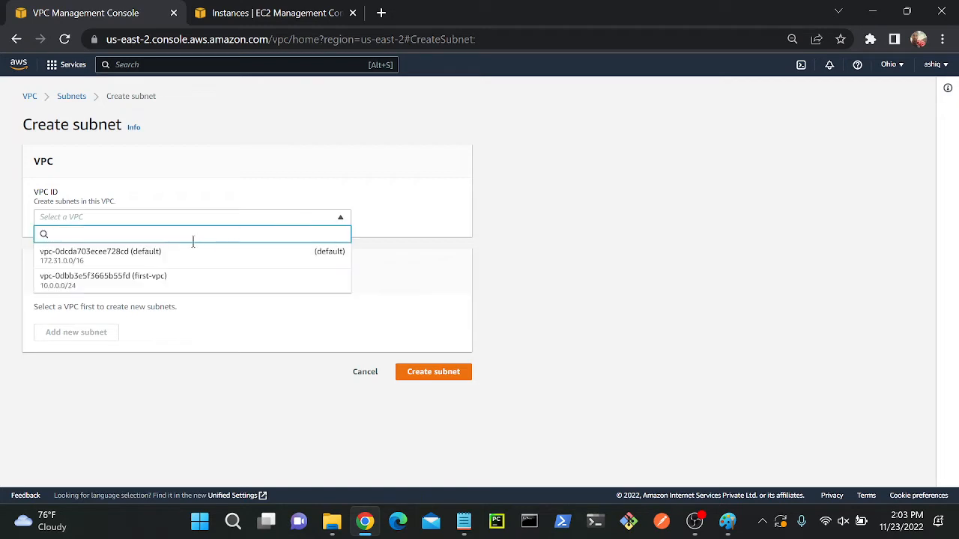
click(141, 282)
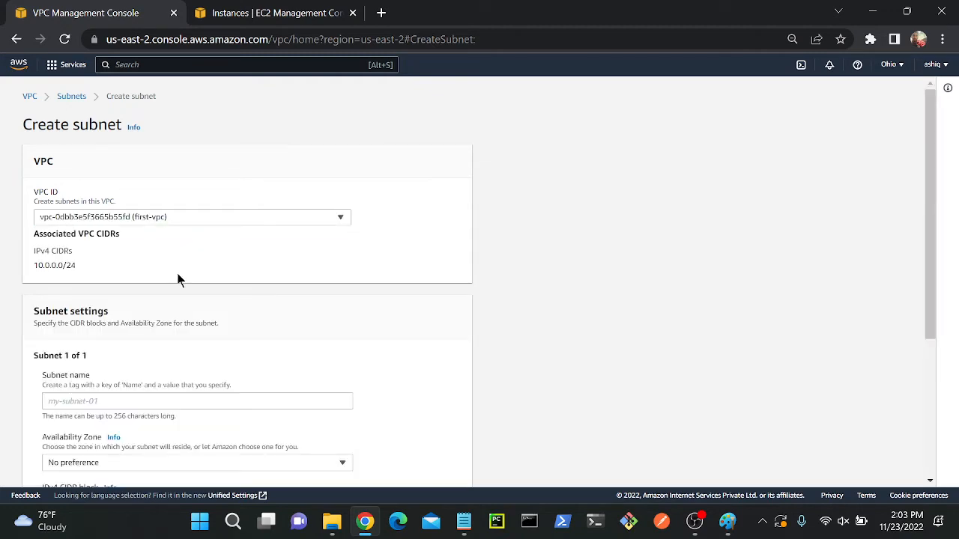
- Name the new subnet sub-1 and place it in availability zone US East (Ohio) / us-east-2a
drag(928, 154, 940, 274)
click(118, 215)
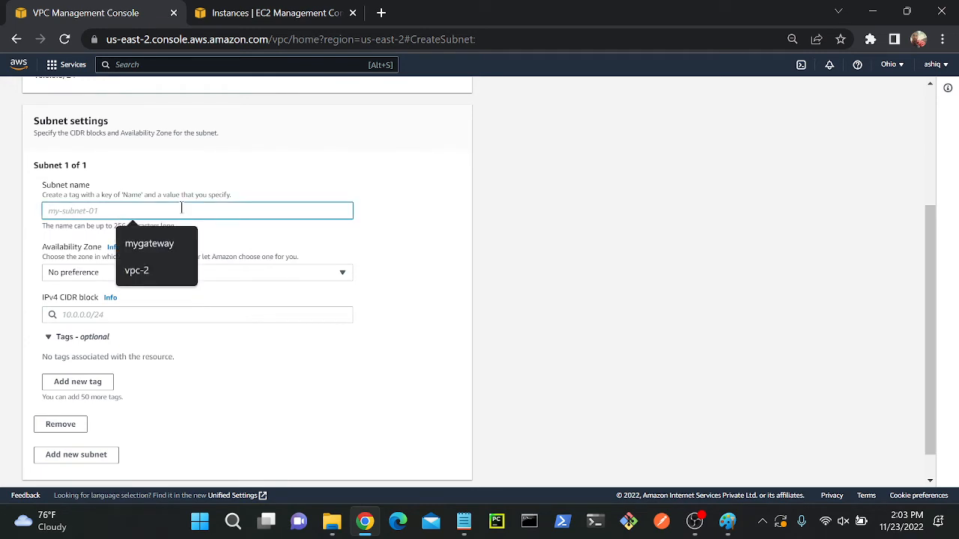
text(sub)
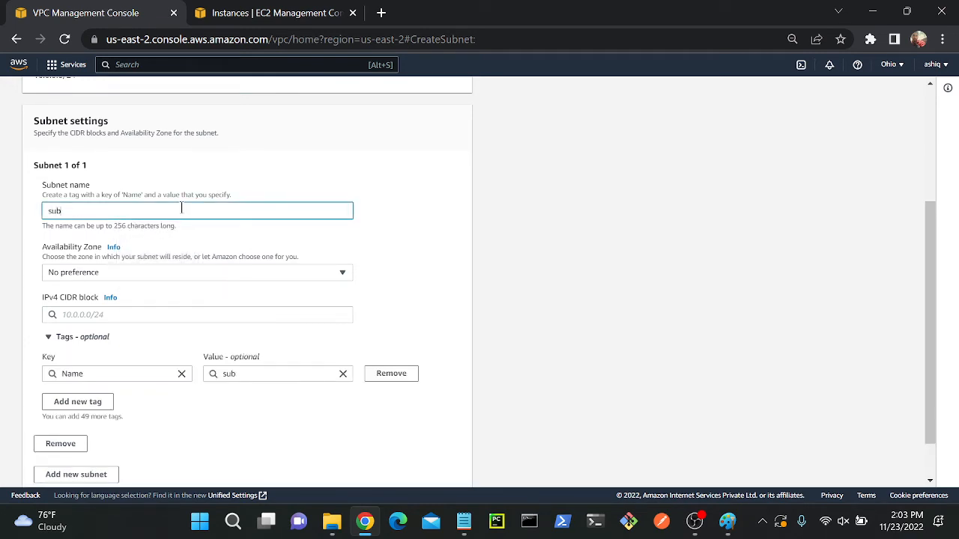
text(-1)
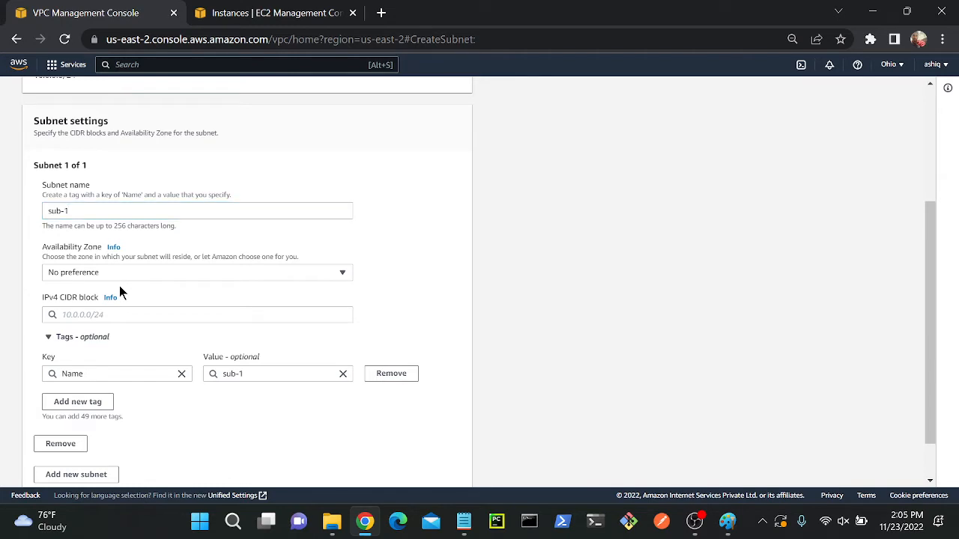
click(132, 272)
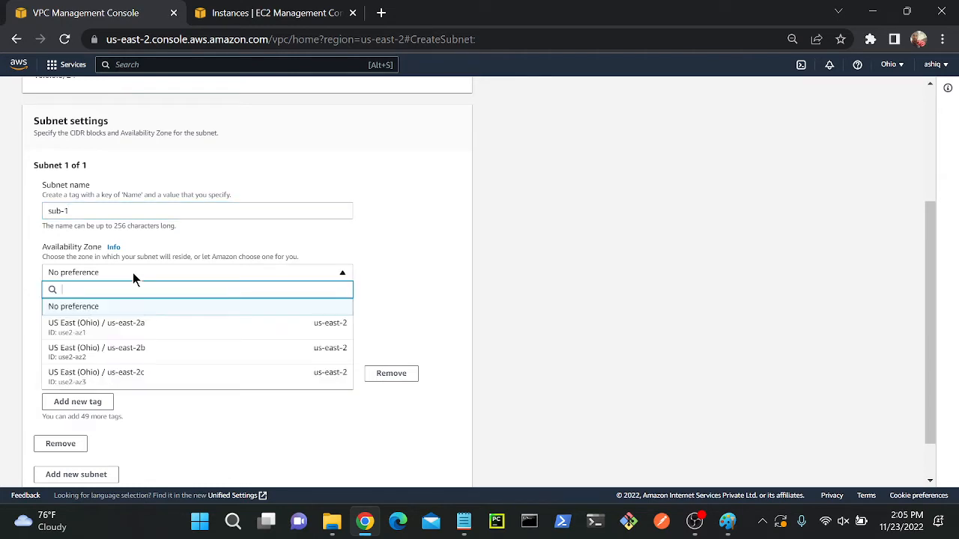
click(128, 330)
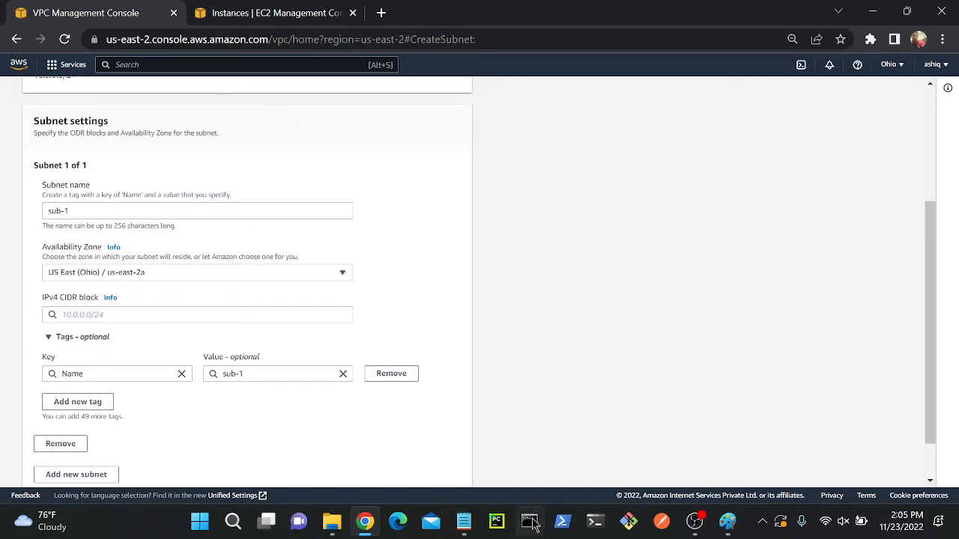
- Switch to Paint and add the text label 10.0.0.0/25 just above the inner rectangle
click(728, 521)
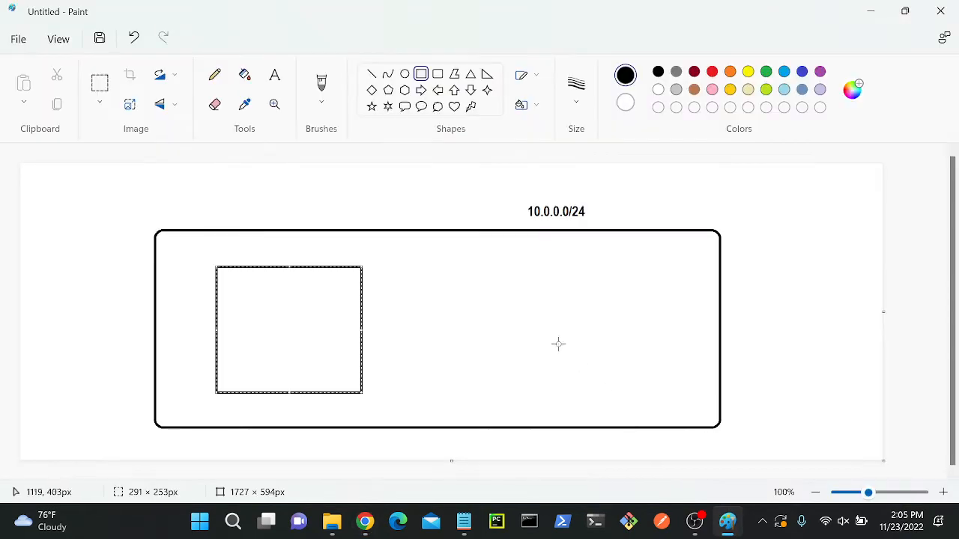
click(400, 296)
click(282, 79)
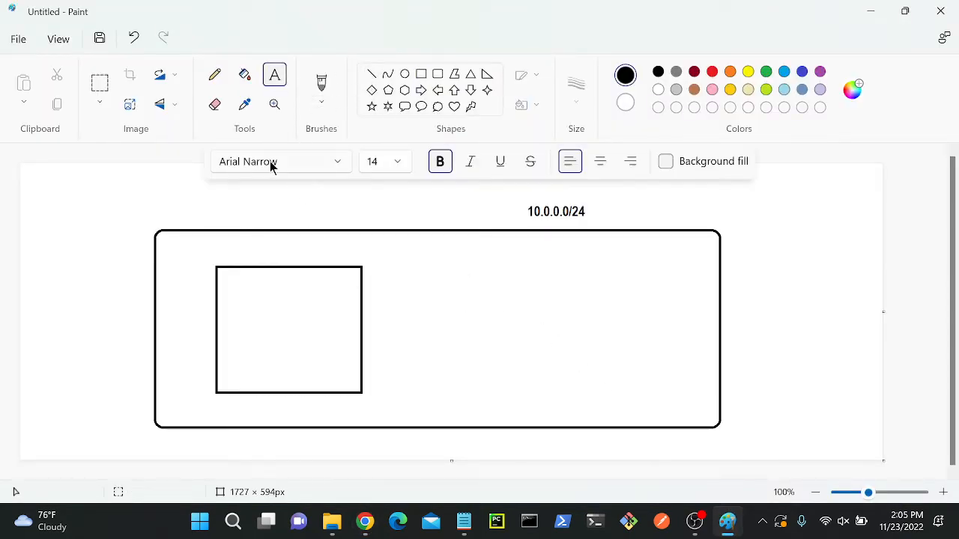
click(240, 252)
text(10.0.)
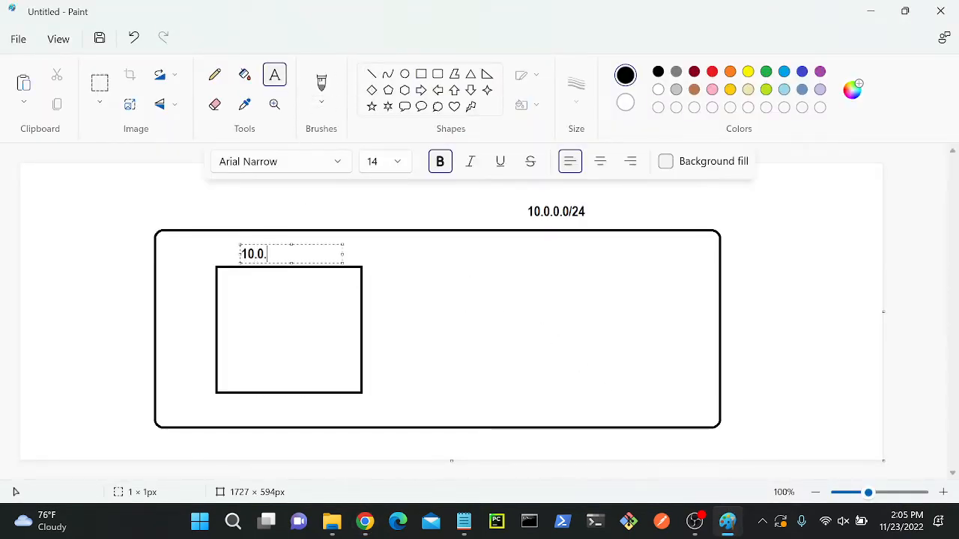
text(0.0/2)
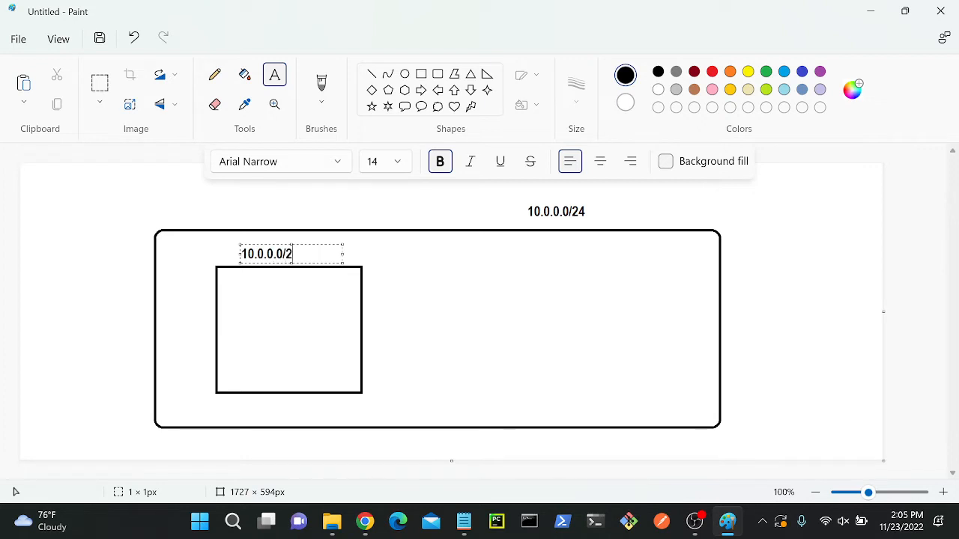
text(5)
click(452, 302)
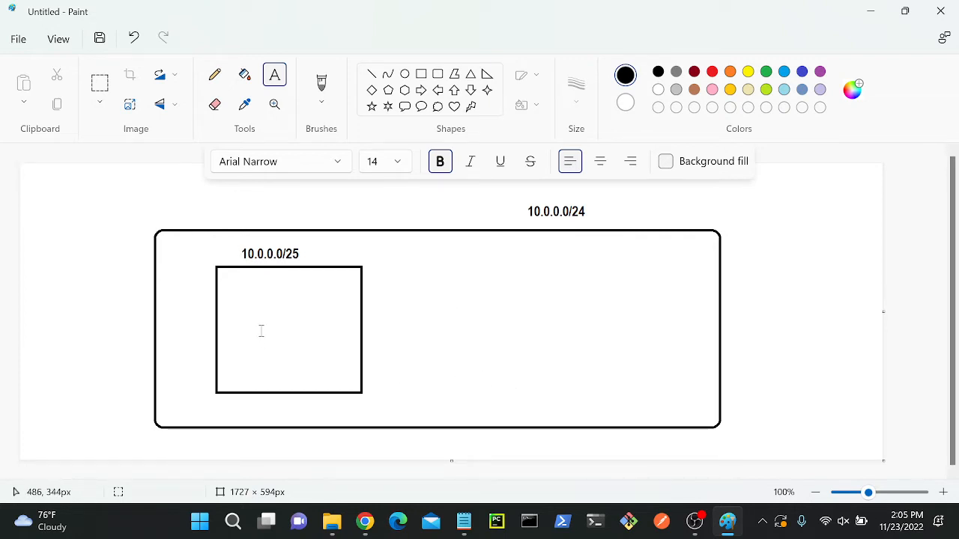
- Switch to Chrome, set the subnet's IPv4 CIDR block to 10.0.0.0/25 and create the subnet
click(376, 535)
click(127, 316)
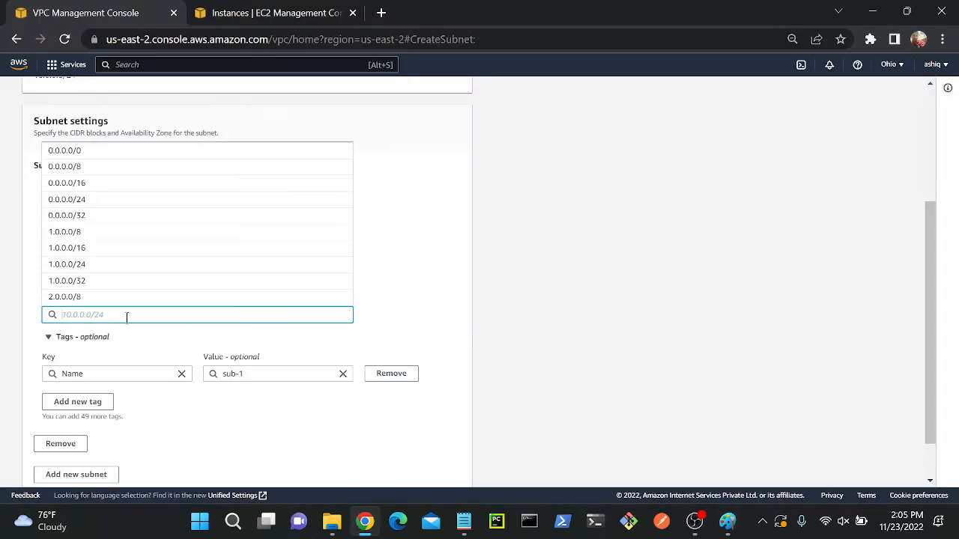
text(10.0.0.0)
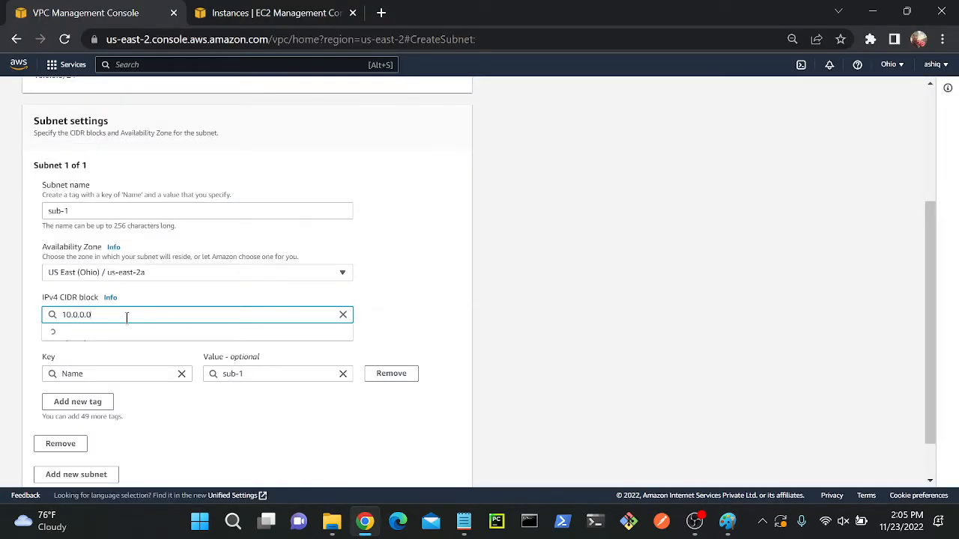
text(/25)
click(66, 337)
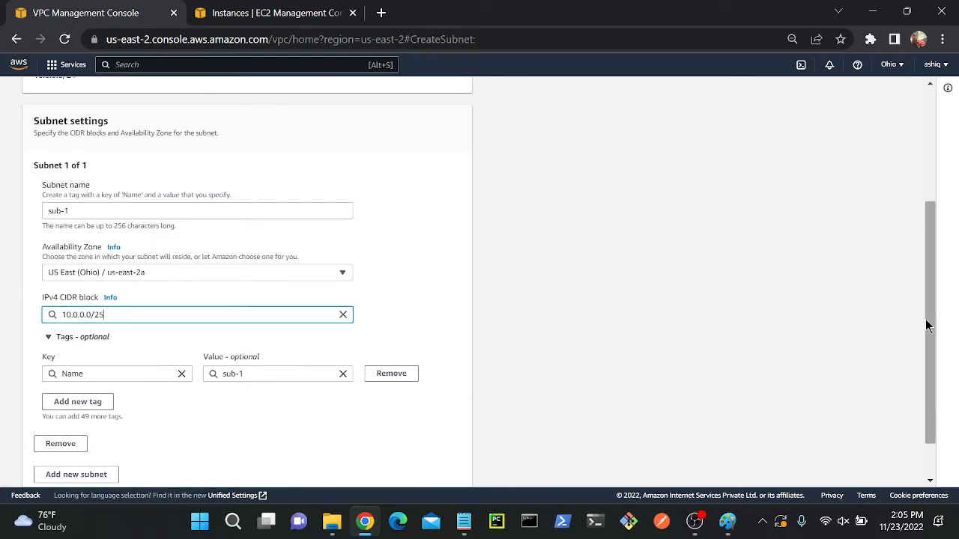
drag(927, 326, 934, 358)
click(438, 469)
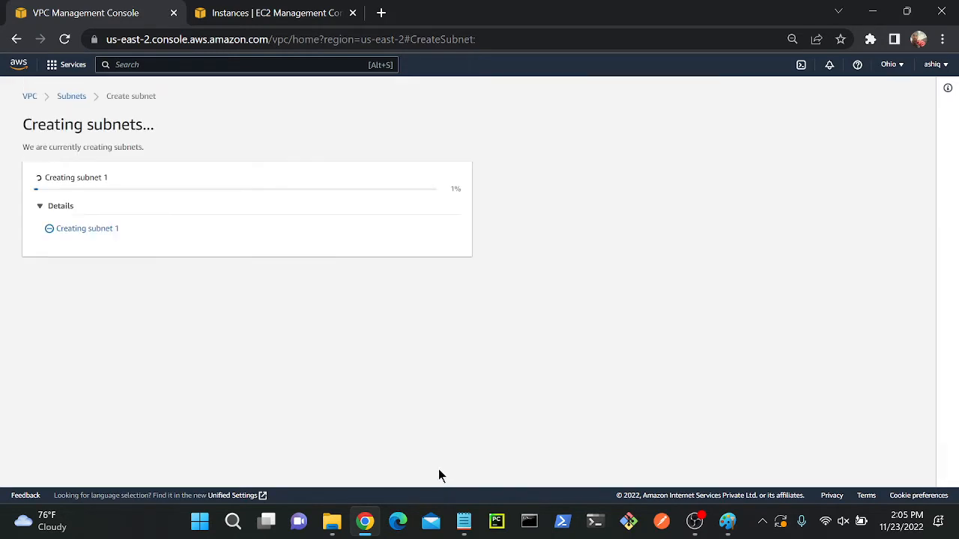
- Clear the subnet ID filter and widen the VPC column to check which VPC each subnet belongs to
mouse_move(730, 529)
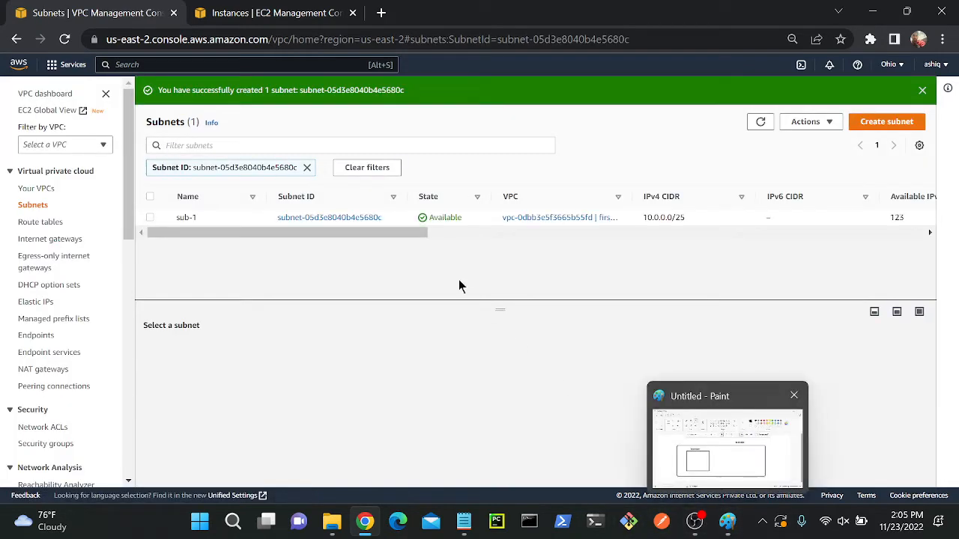
click(307, 168)
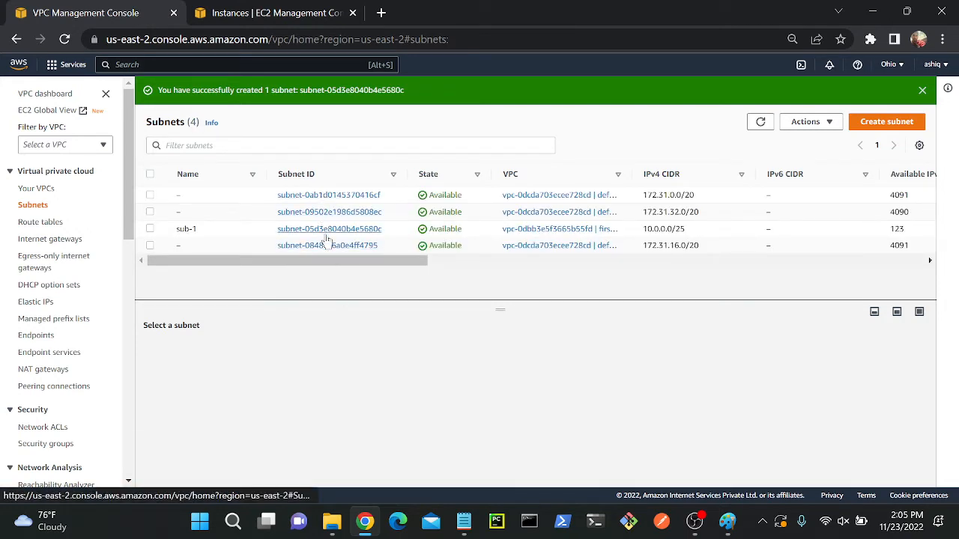
drag(638, 174, 702, 174)
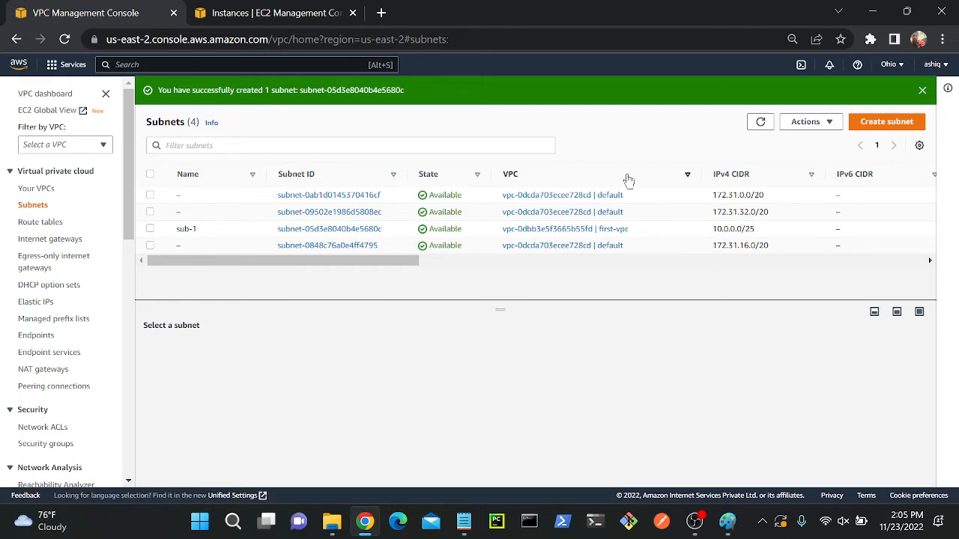
- Switch to Paint and brush a freehand box inside the 10.0.0.0/25 rectangle, undoing a trial curve drawn out of it
click(727, 522)
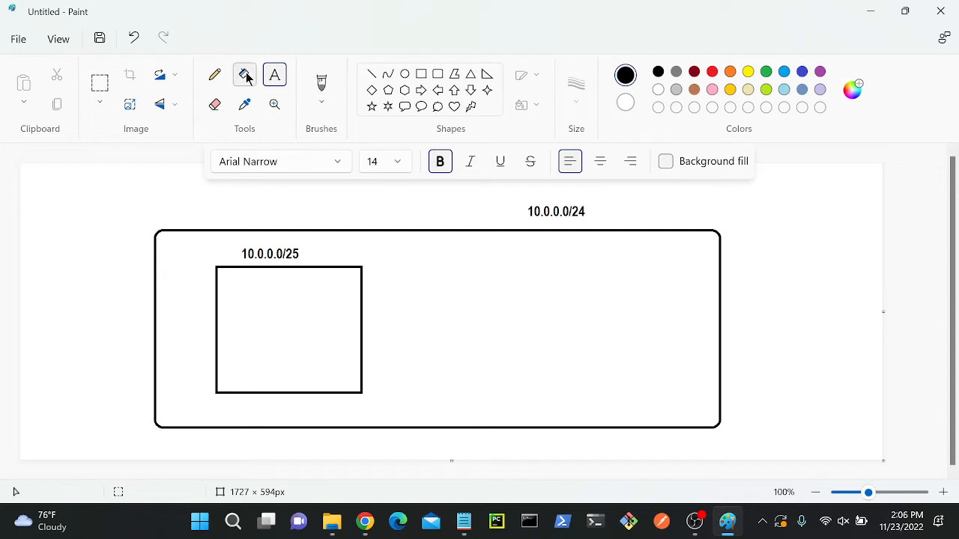
click(322, 82)
mouse_move(258, 303)
mouse_down()
mouse_move(258, 360)
mouse_move(345, 335)
mouse_move(262, 356)
mouse_up()
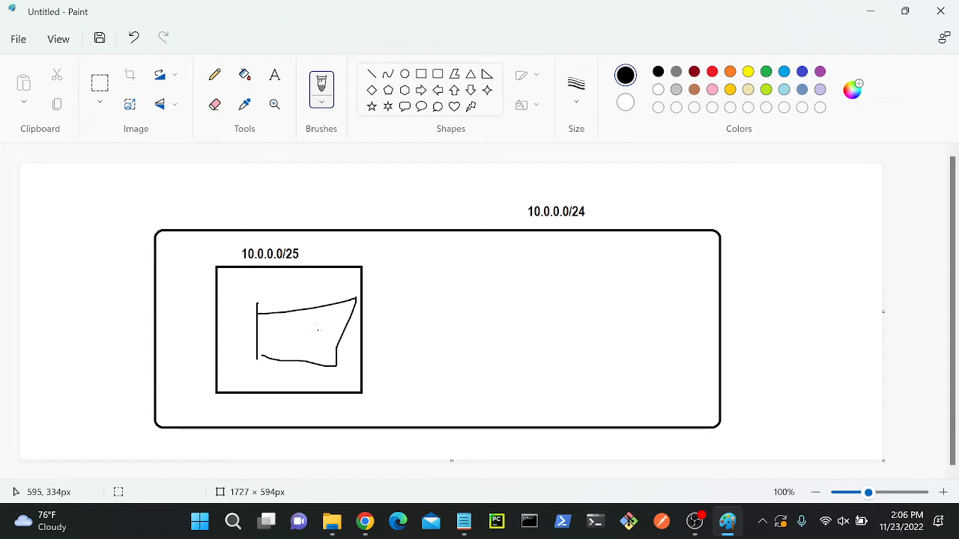
mouse_move(314, 330)
mouse_down()
mouse_move(337, 330)
mouse_move(414, 229)
mouse_up()
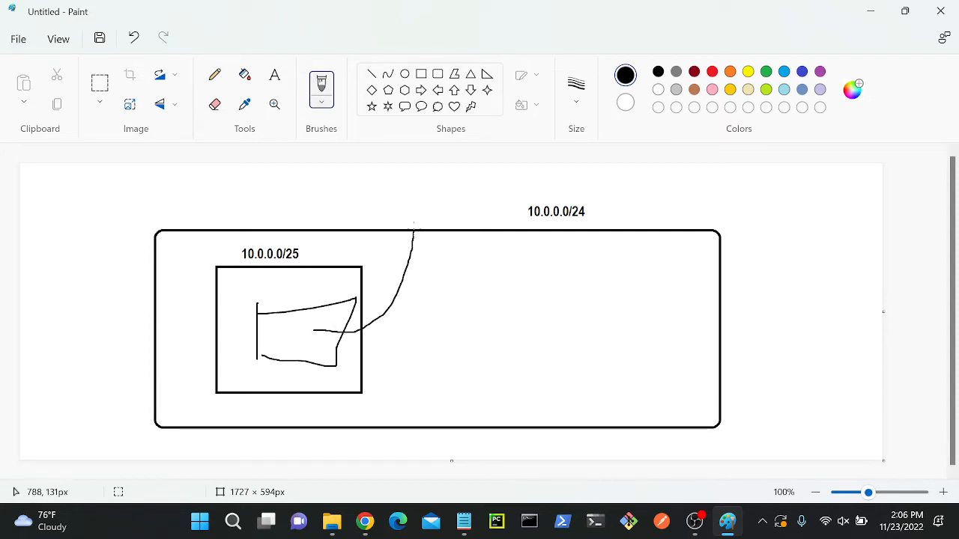
key(ctrl+z)
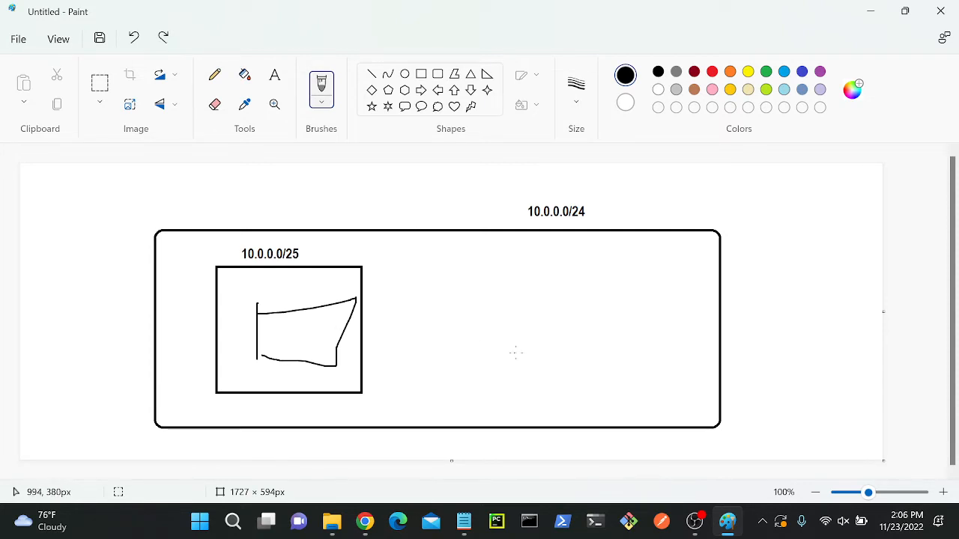
- Brush a second freehand box right of the 10.0.0.0/25 rectangle, with small marks beside it and an arrow leaving the rounded rectangle's right edge
mouse_move(478, 305)
mouse_down()
mouse_move(477, 373)
mouse_move(531, 302)
mouse_move(485, 368)
mouse_up()
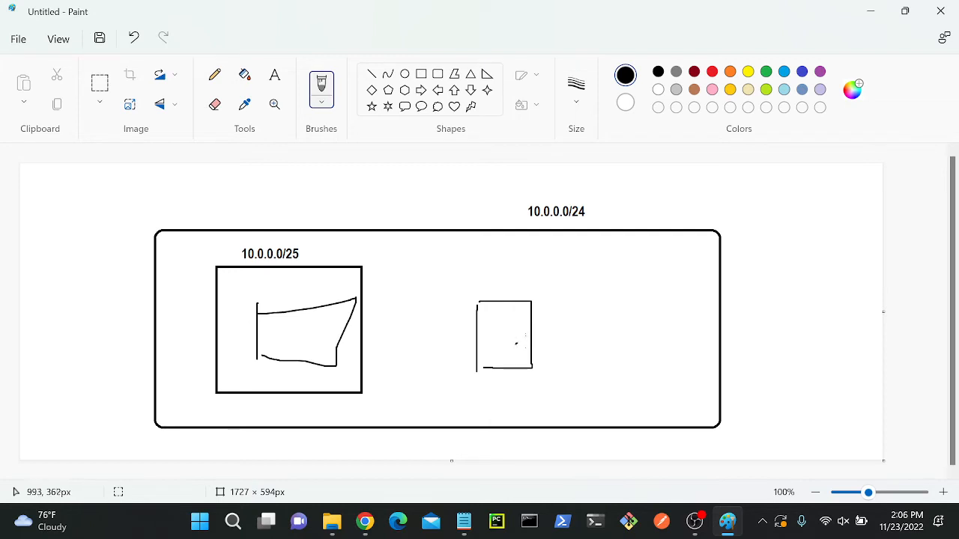
mouse_move(514, 344)
mouse_down()
mouse_move(548, 323)
mouse_move(610, 335)
mouse_move(612, 311)
mouse_move(639, 323)
mouse_up()
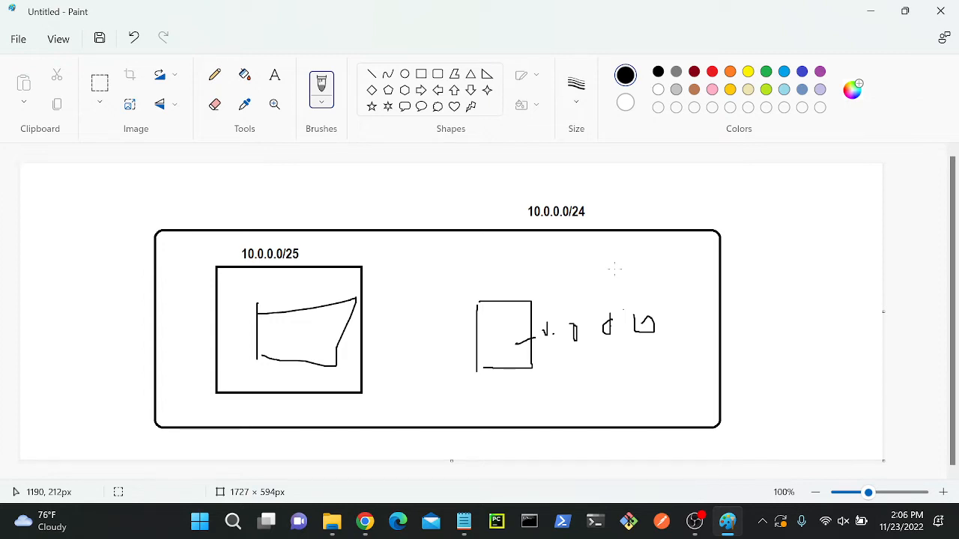
mouse_move(680, 314)
mouse_down()
mouse_move(762, 293)
mouse_move(763, 308)
mouse_up()
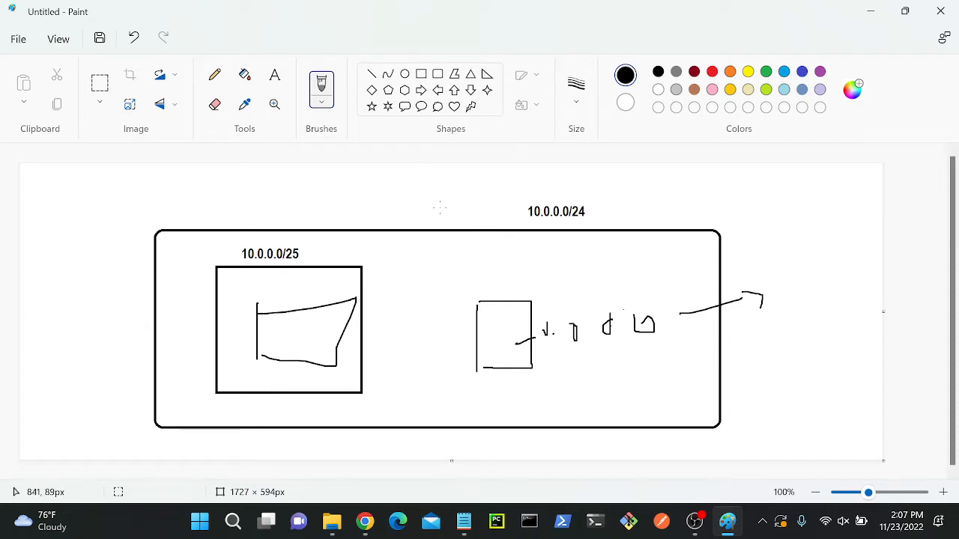
- Brush a freehand circle on the rounded rectangle's top edge, with arrows to it and from the 10.0.0.0/25 rectangle to the small box
mouse_move(439, 208)
mouse_down()
mouse_move(411, 231)
mouse_move(459, 238)
mouse_move(436, 204)
mouse_up()
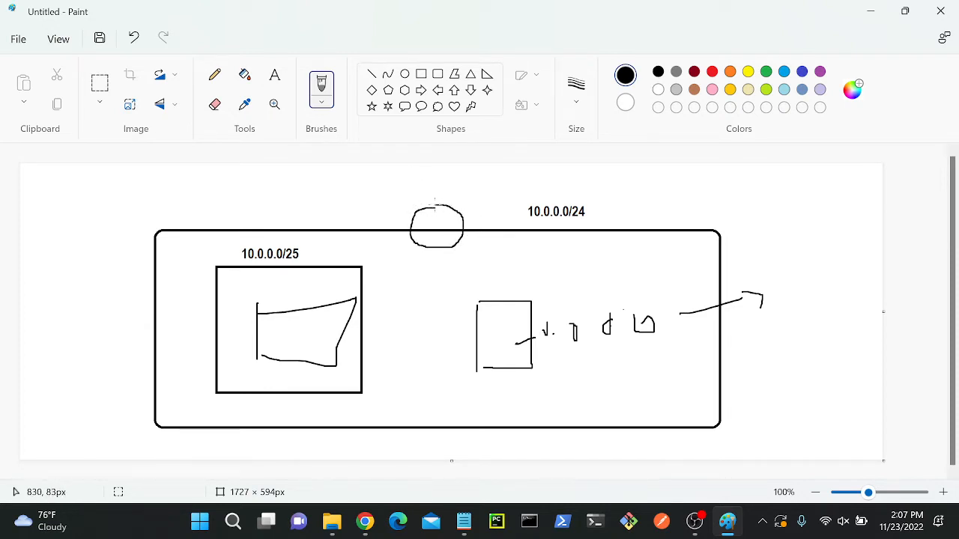
mouse_move(452, 305)
mouse_down()
mouse_move(472, 312)
mouse_move(451, 321)
mouse_up()
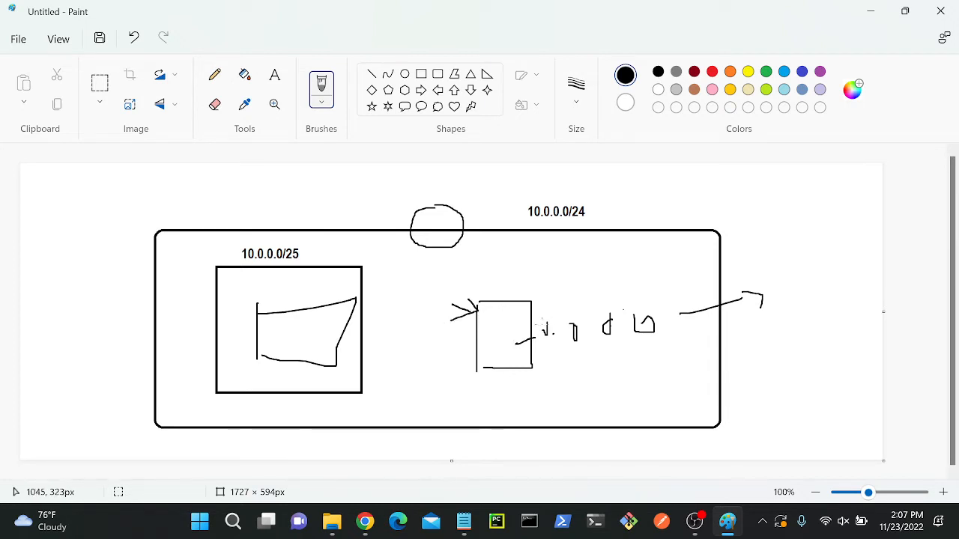
mouse_move(635, 316)
mouse_down()
mouse_move(622, 280)
mouse_move(433, 281)
mouse_move(431, 250)
mouse_move(459, 268)
mouse_up()
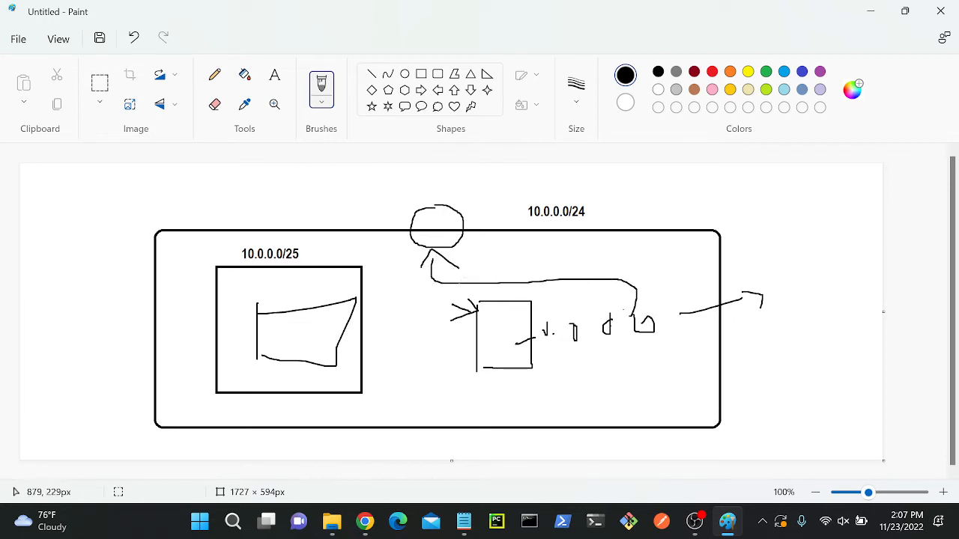
drag(358, 352, 481, 347)
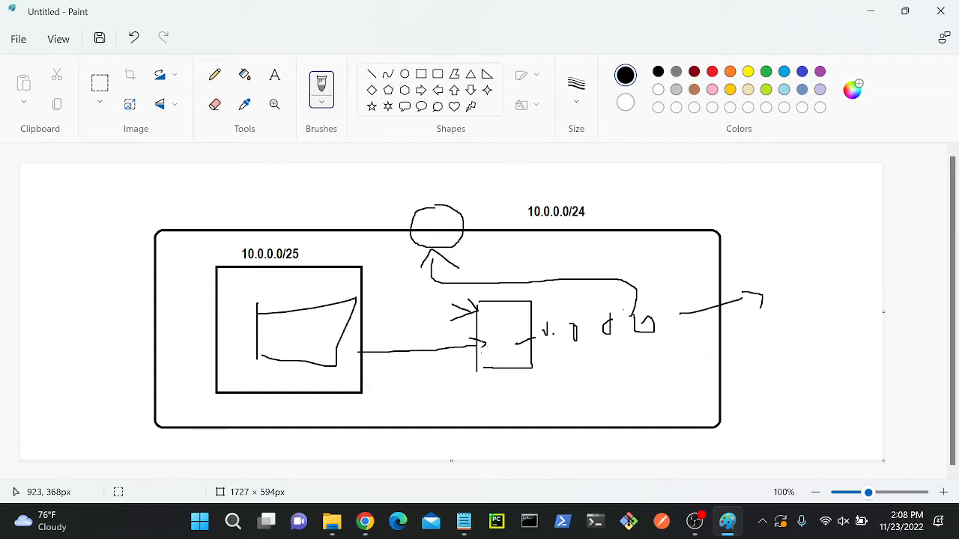
- Undo all the freehand brush strokes, back to the two rectangles and their CIDR labels
key(ctrl+z)
key(ctrl+z)
key(ctrl+z)
key(ctrl+z)
key(ctrl+z)
key(ctrl+z)
key(ctrl+z)
key(ctrl+z)
key(ctrl+z)
key(ctrl+z)
key(ctrl+z)
key(ctrl+z)
key(ctrl+z)
key(ctrl+z)
key(ctrl+z)
key(ctrl+z)
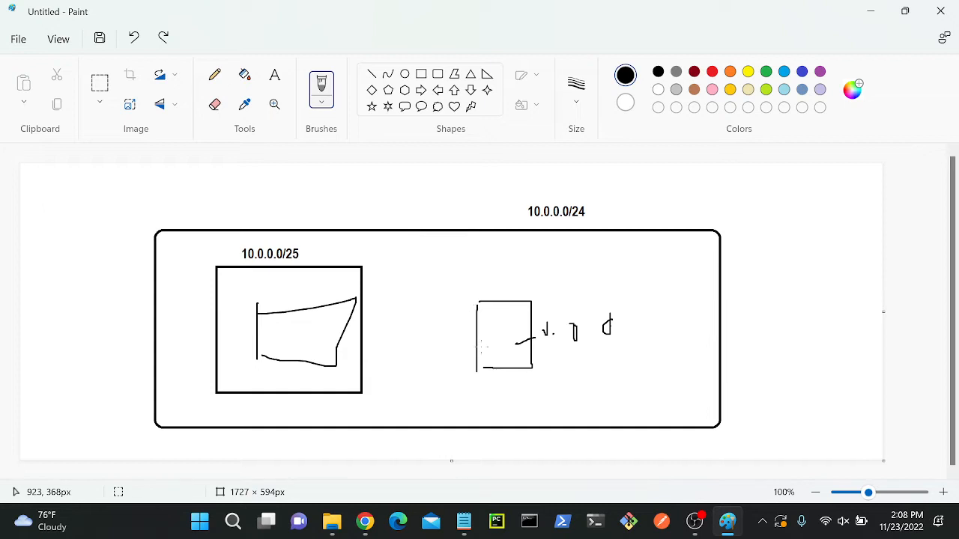
key(ctrl+z)
key(ctrl+z)
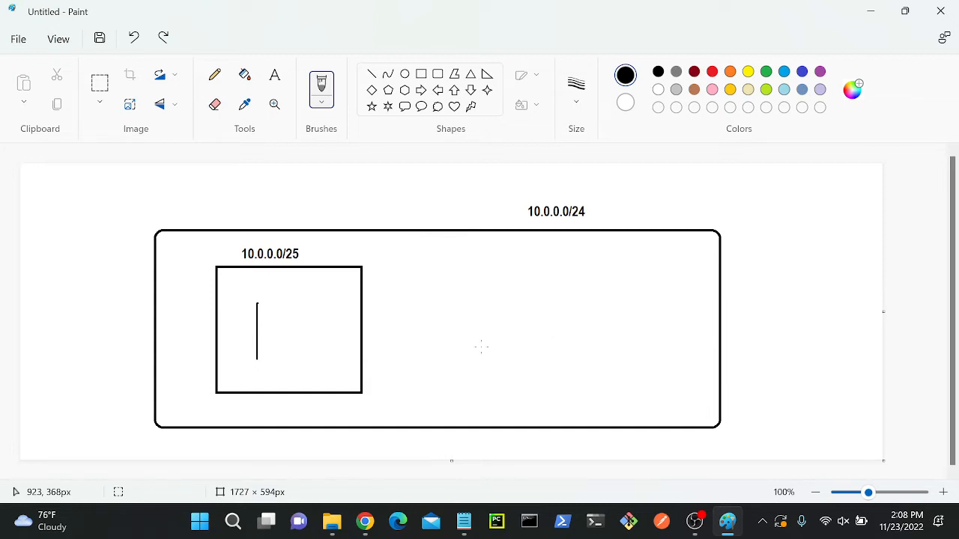
- Start a text note outside the rounded rectangle's right edge with the line "1-create vpc"
click(273, 78)
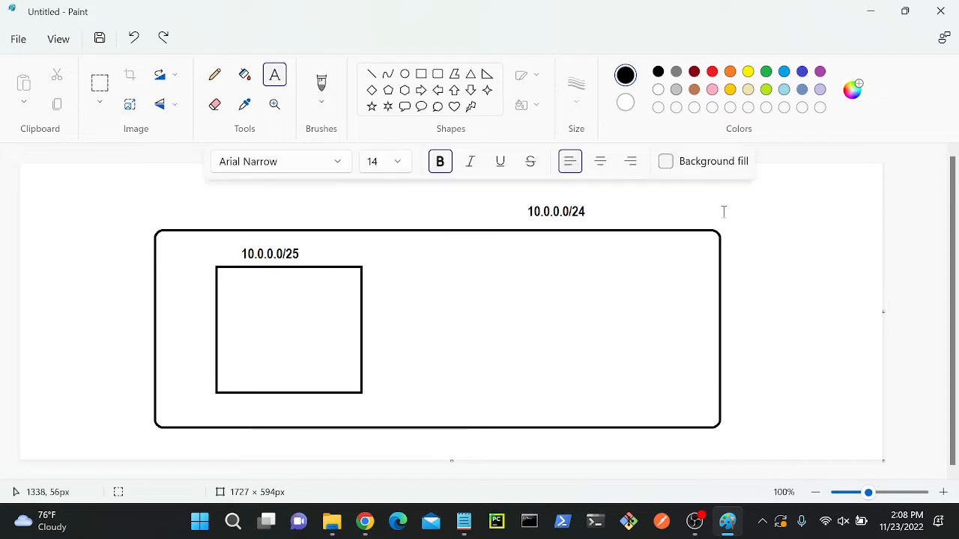
click(735, 222)
text(create vpc)
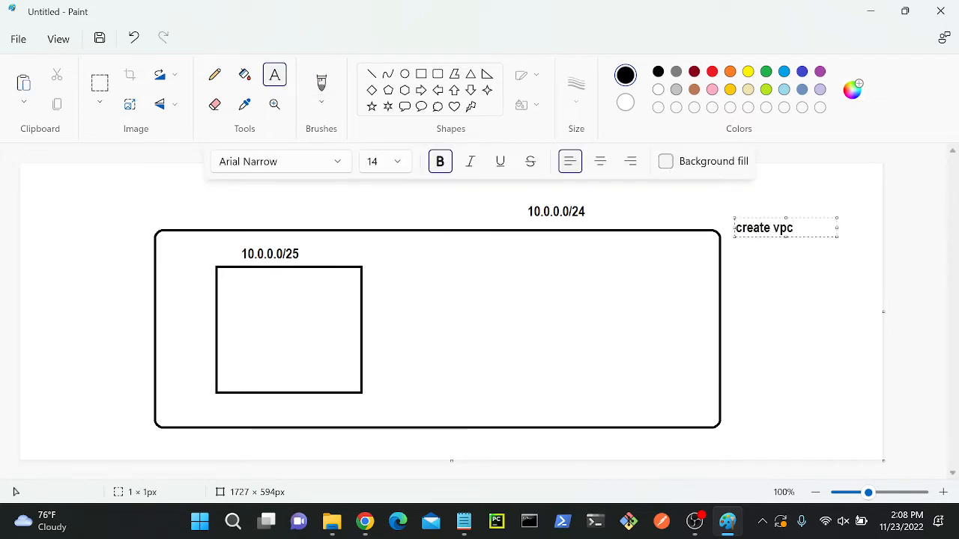
key(shift+Left)
key(shift+Left)
key(shift+Left)
key(shift+Left)
key(shift+Left)
key(shift+Left)
key(shift+Left)
key(shift+Left)
key(shift+Left)
key(shift+Left)
text(1-)
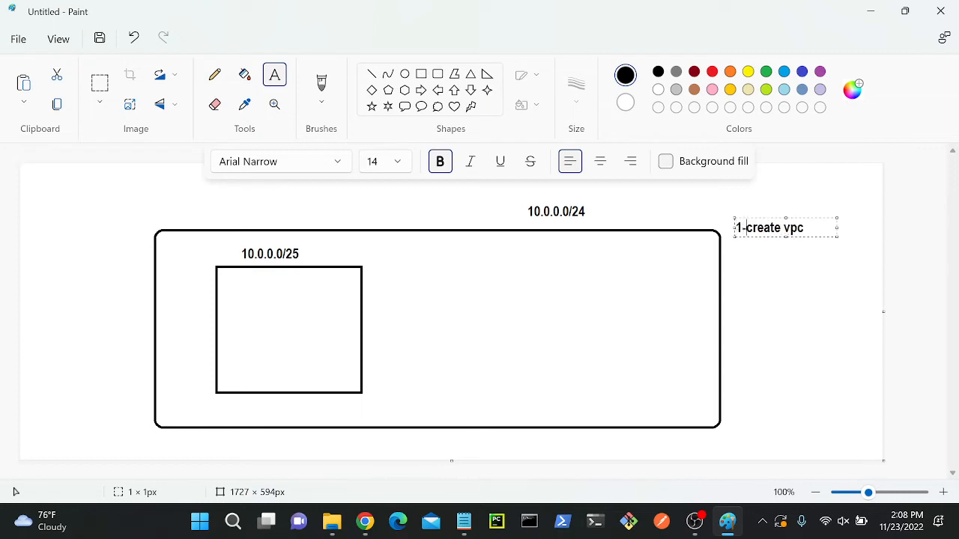
key(End)
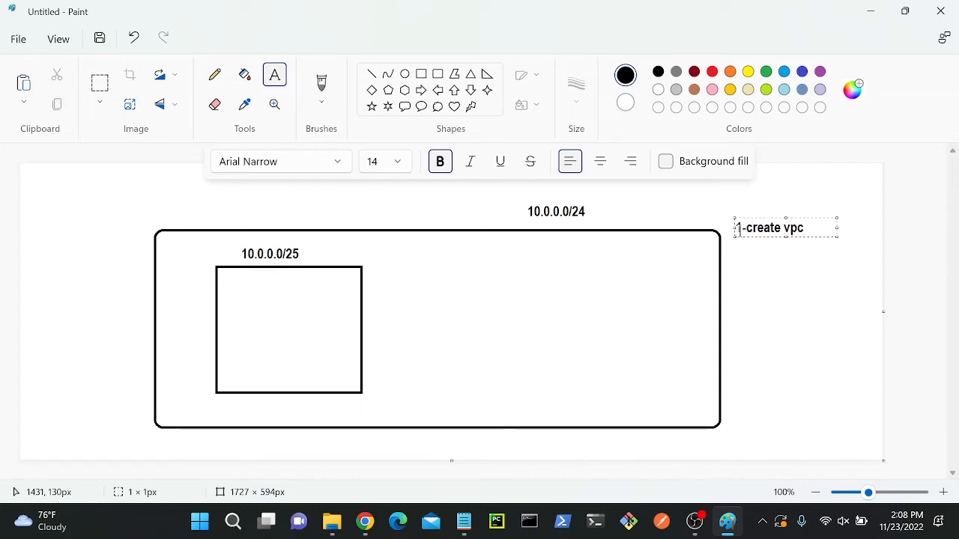
- Add the lines "2-create a subnet" and "3- create route table" to the note
key(Return)
text(2-create)
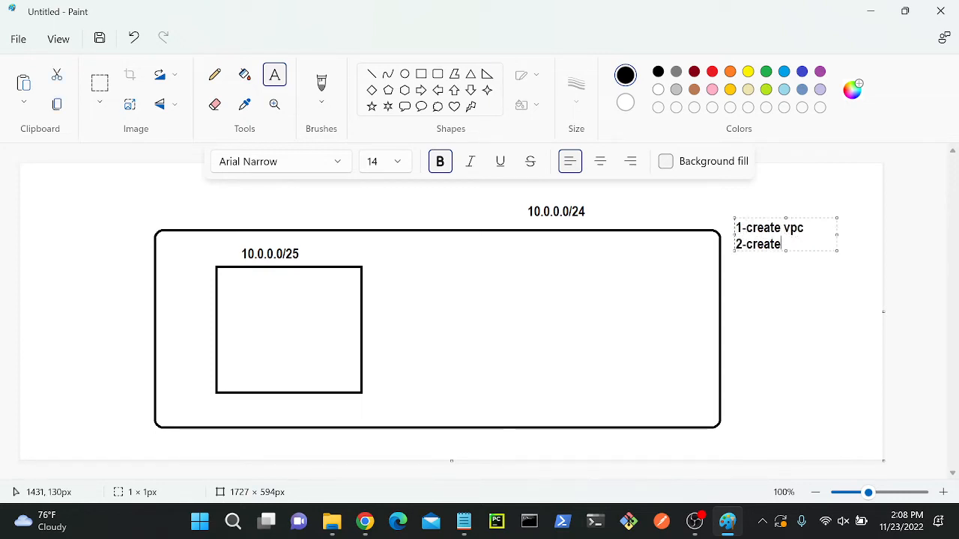
text( a subnet)
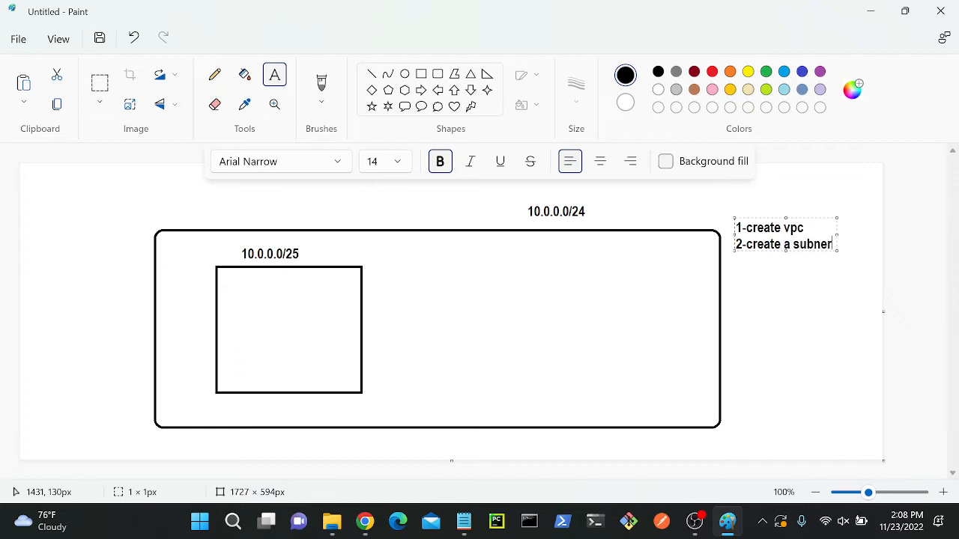
key(Return)
text(3- route)
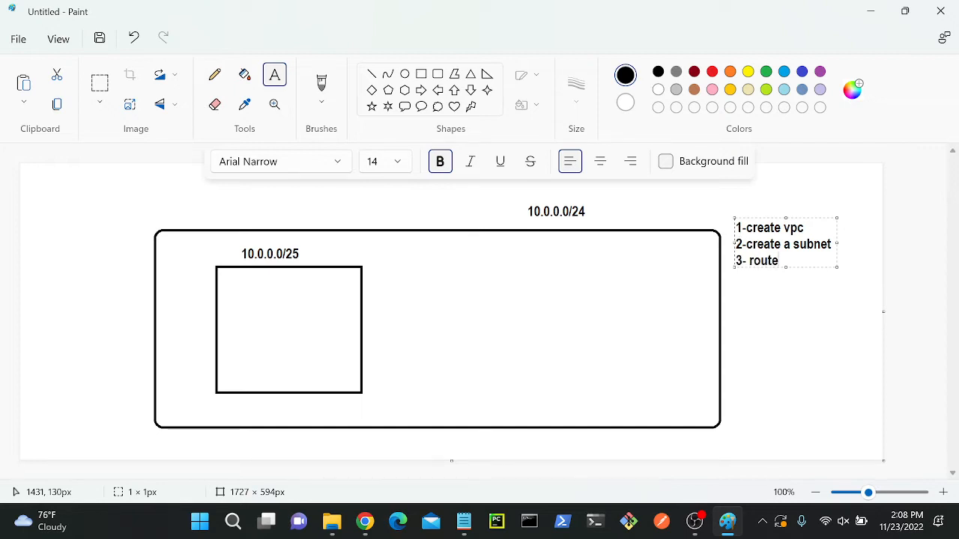
text( tablecreate)
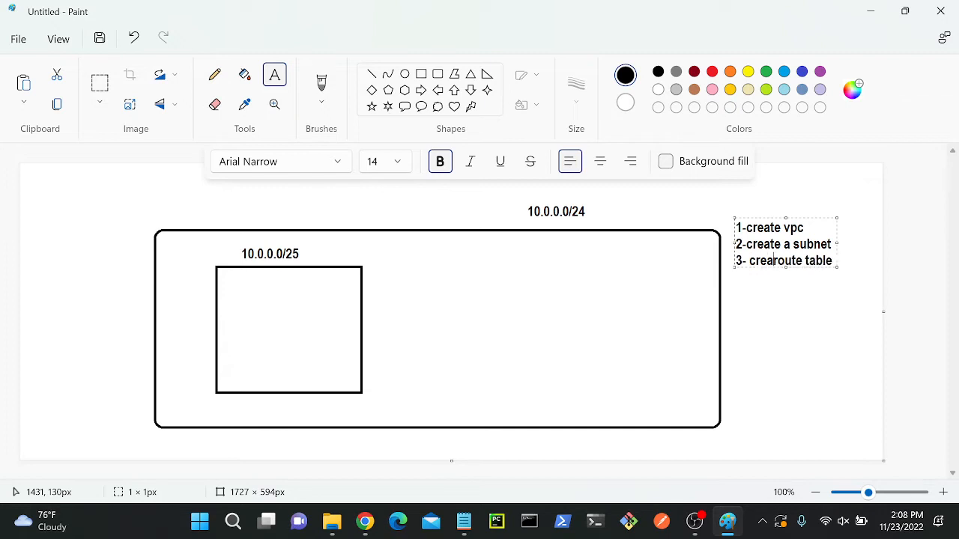
key(Down)
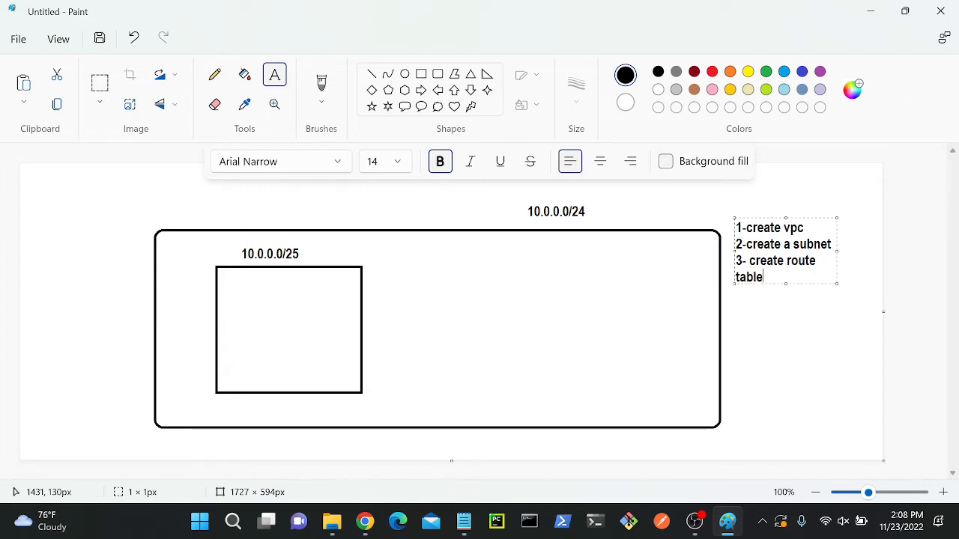
- Add the line "4-igw" and an empty item "5-" to the note
key(Return)
text(4-igw)
key(Return)
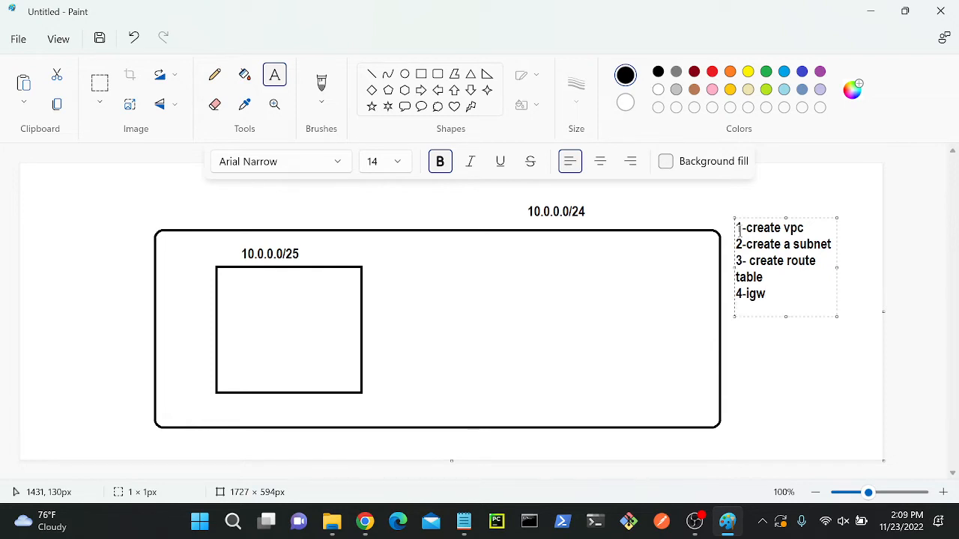
text(5-)
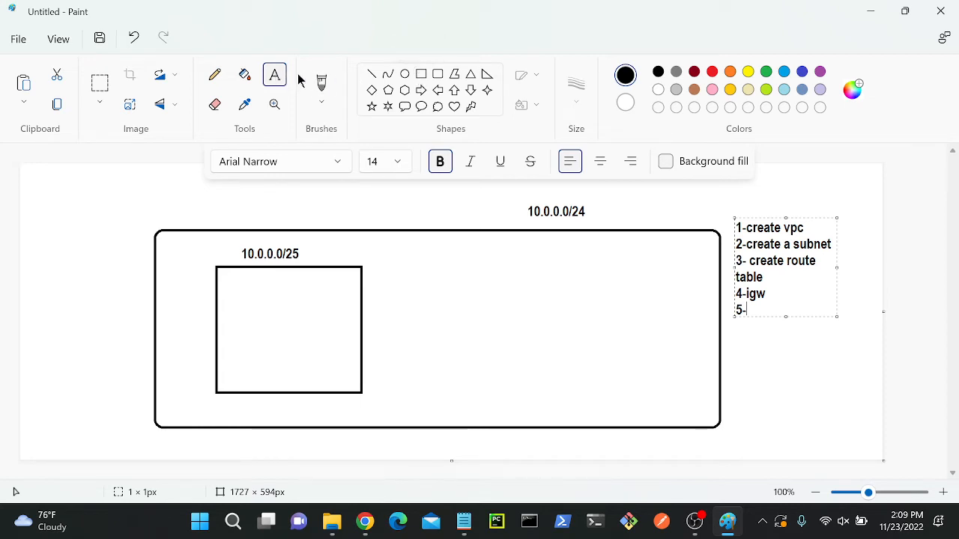
- Draw a rectangle about 88 × 140 px right of the 10.0.0.0/25 rectangle, undoing a trial one inside it, and shift it slightly right
click(421, 74)
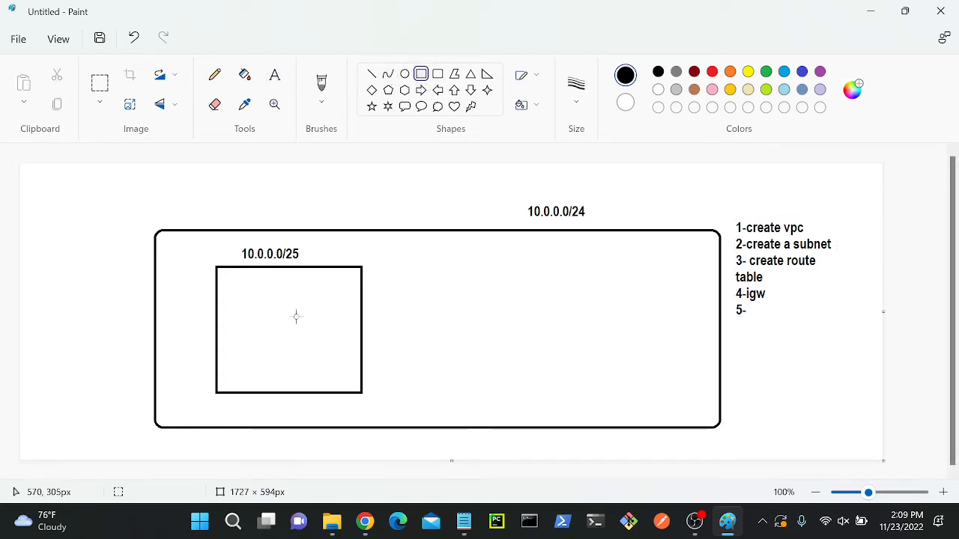
drag(260, 301, 292, 331)
key(ctrl+z)
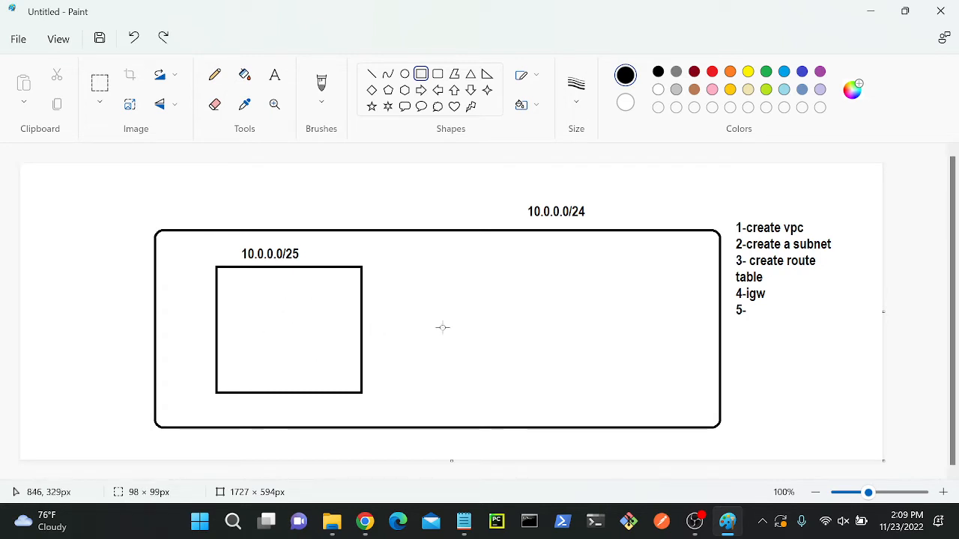
drag(455, 312, 500, 382)
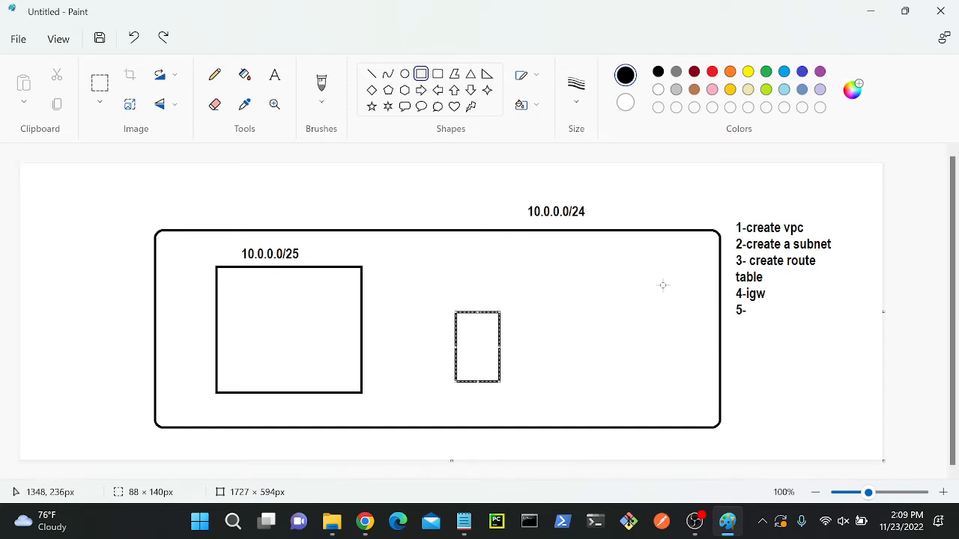
drag(484, 336, 500, 348)
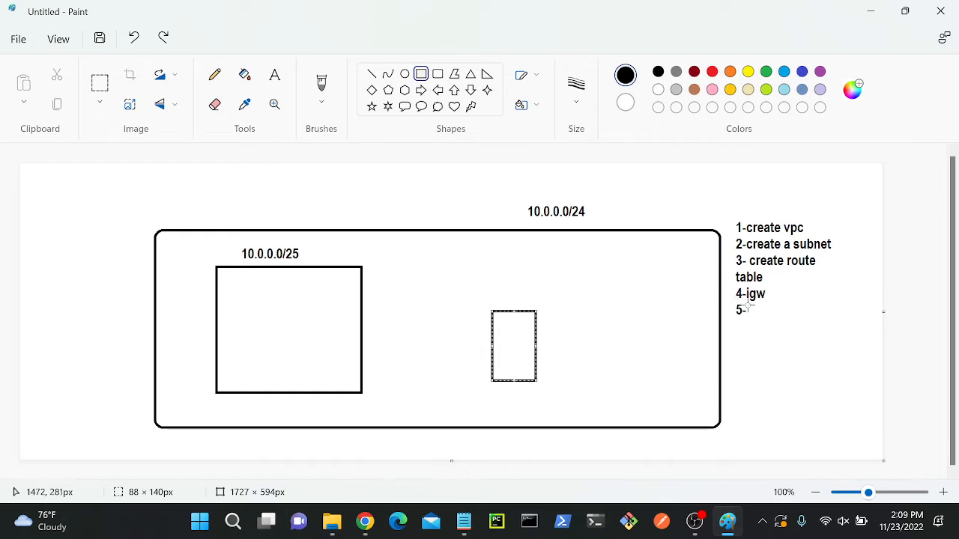
click(631, 337)
- Draw a circle about 71 px across on the middle of the rounded rectangle's top edge
click(405, 74)
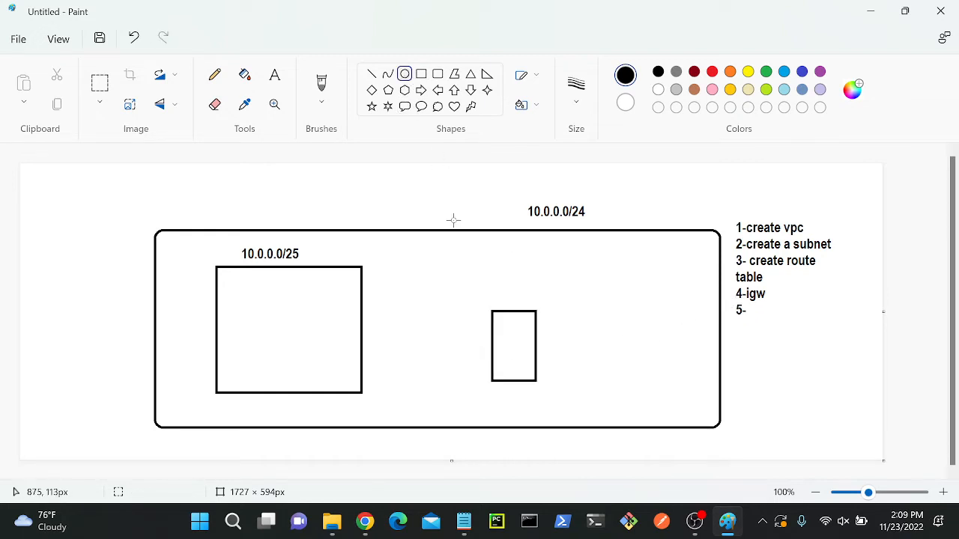
drag(428, 213, 464, 249)
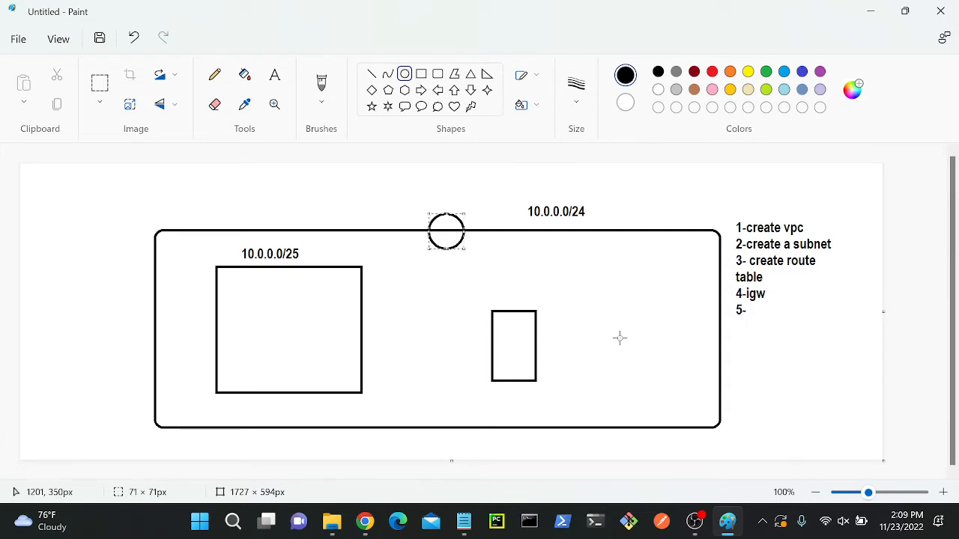
click(618, 337)
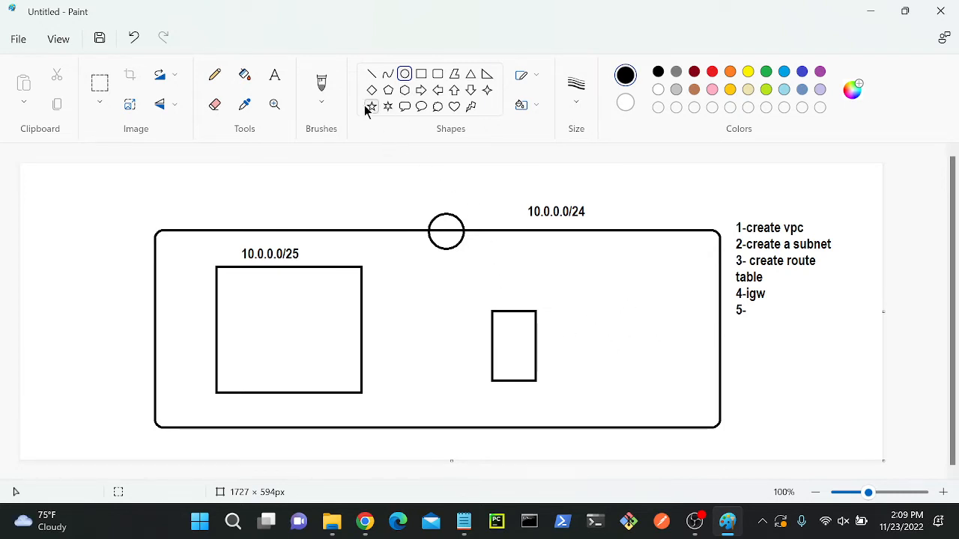
- Fill in item 5 of the note with the text "route to igw"
click(275, 75)
click(750, 309)
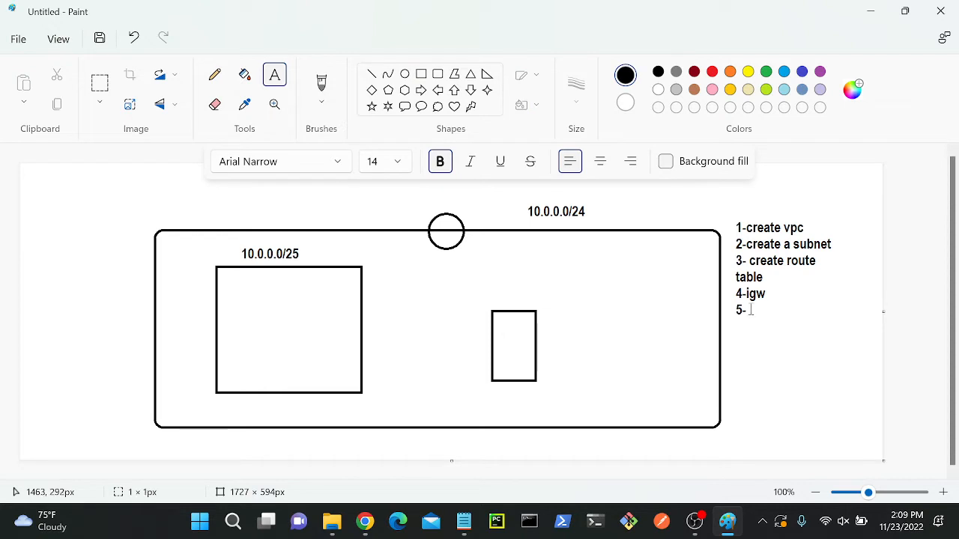
text(route)
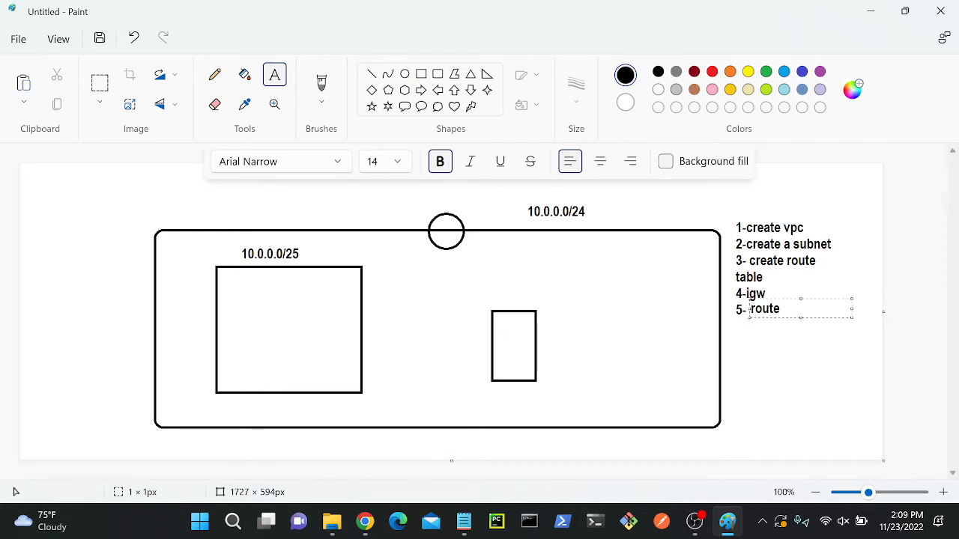
text( to igw)
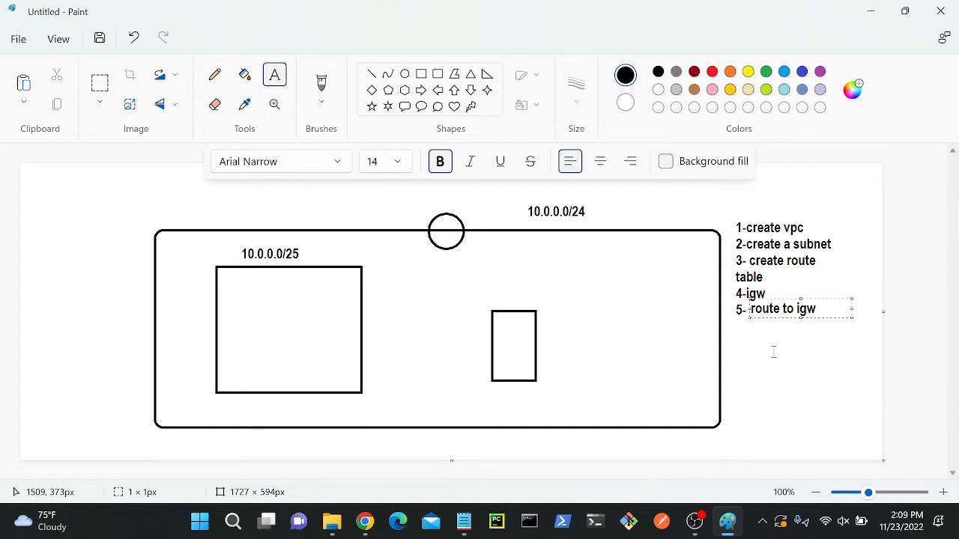
click(796, 357)
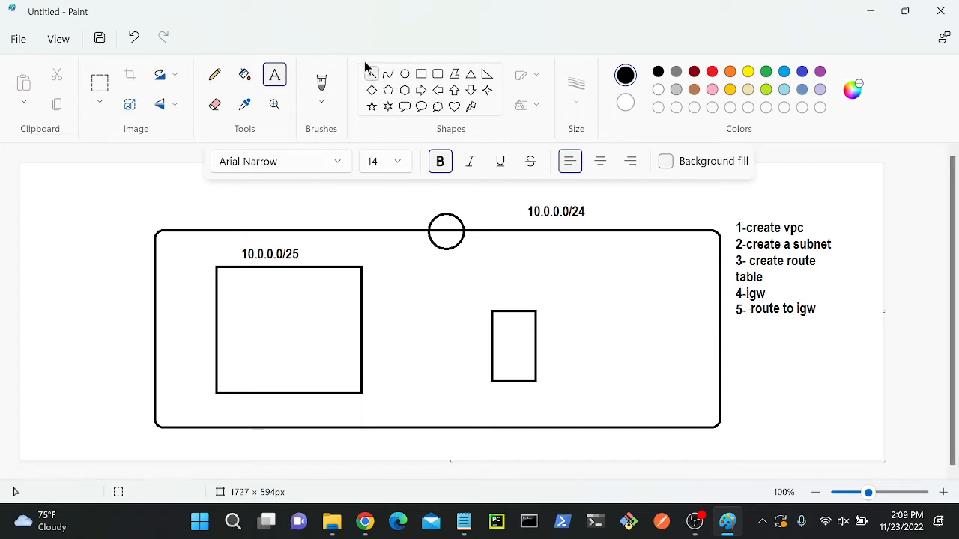
- Brush an arrow from the small rectangle to the circle and a double-headed arrow between the 10.0.0.0/25 rectangle and the small one
click(321, 83)
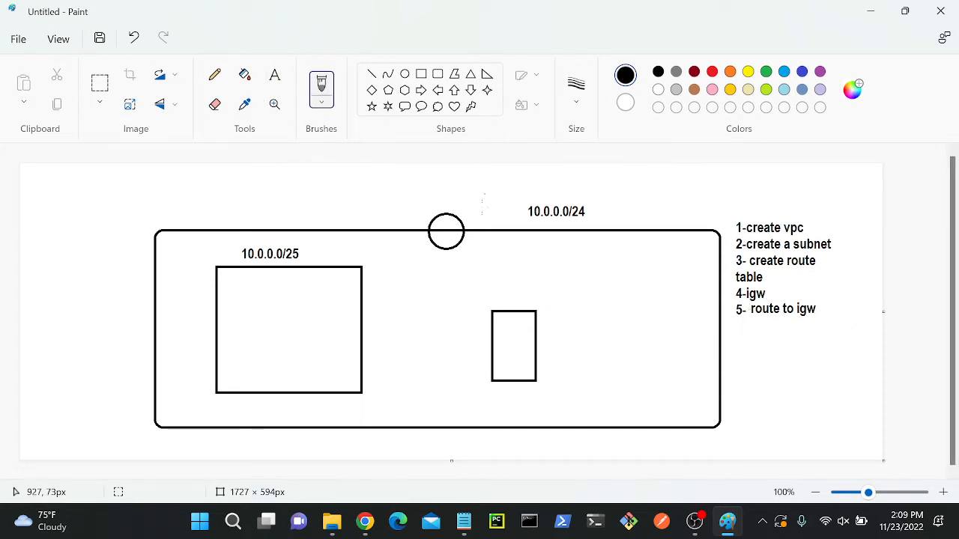
mouse_move(517, 317)
mouse_down()
mouse_move(493, 282)
mouse_move(443, 243)
mouse_move(474, 255)
mouse_up()
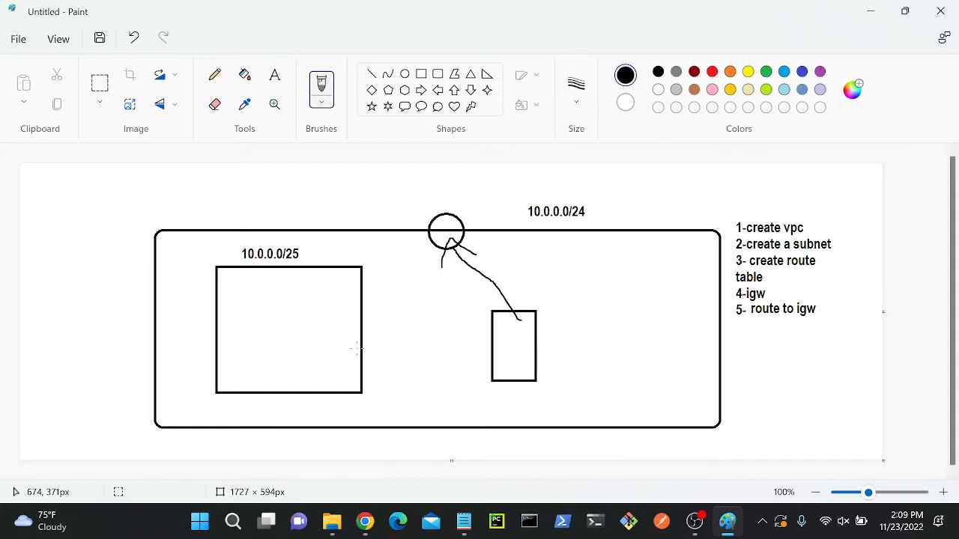
drag(357, 348, 493, 354)
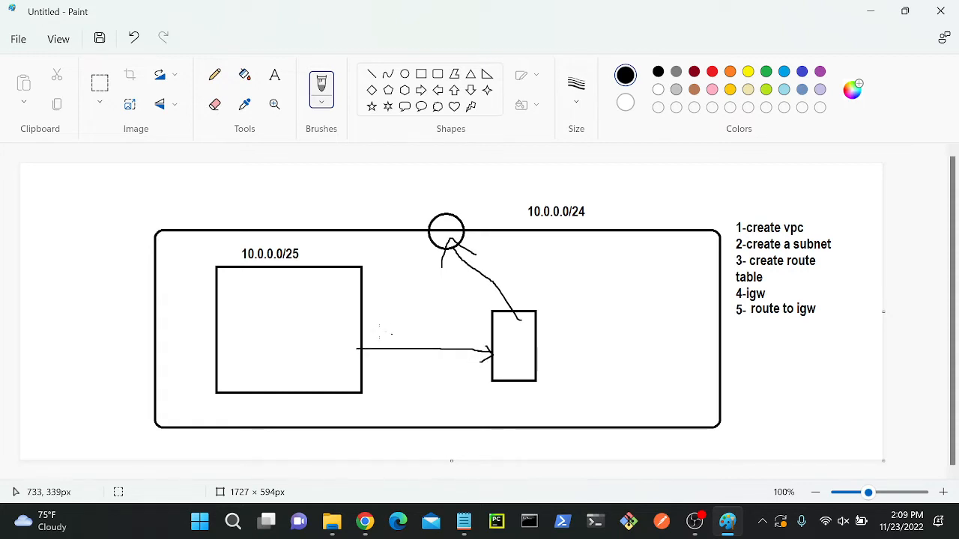
drag(369, 336, 387, 371)
- Add the text "6-associate subnet" below item 5 of the note
click(274, 74)
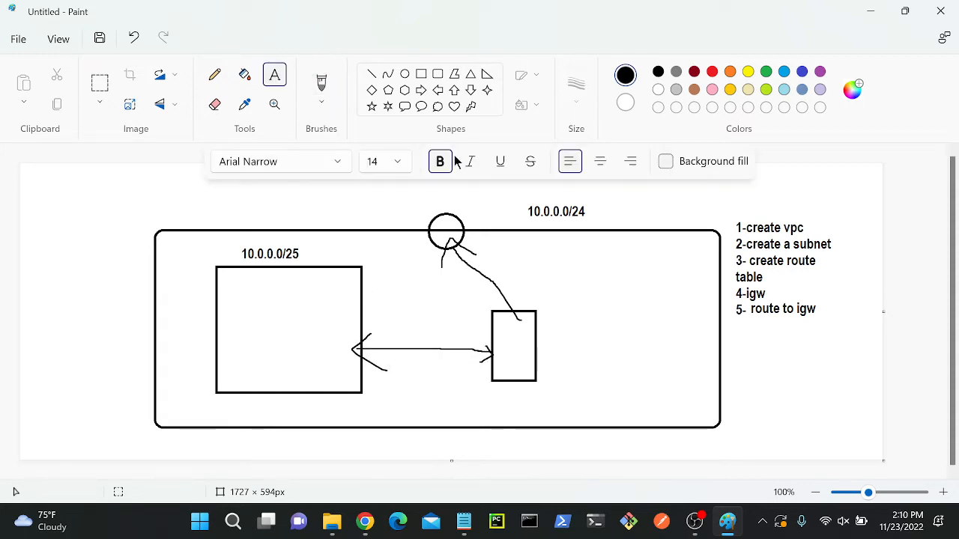
click(737, 326)
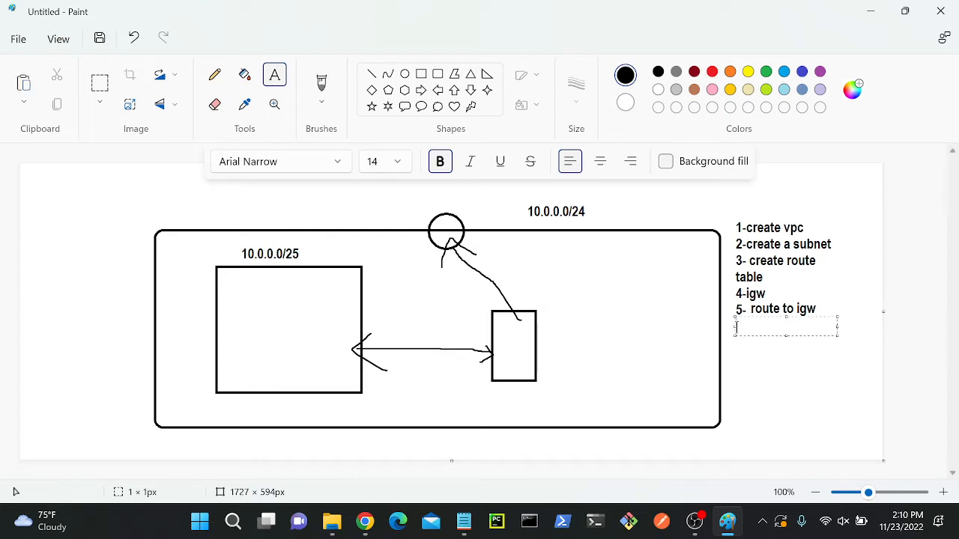
text(6-assco)
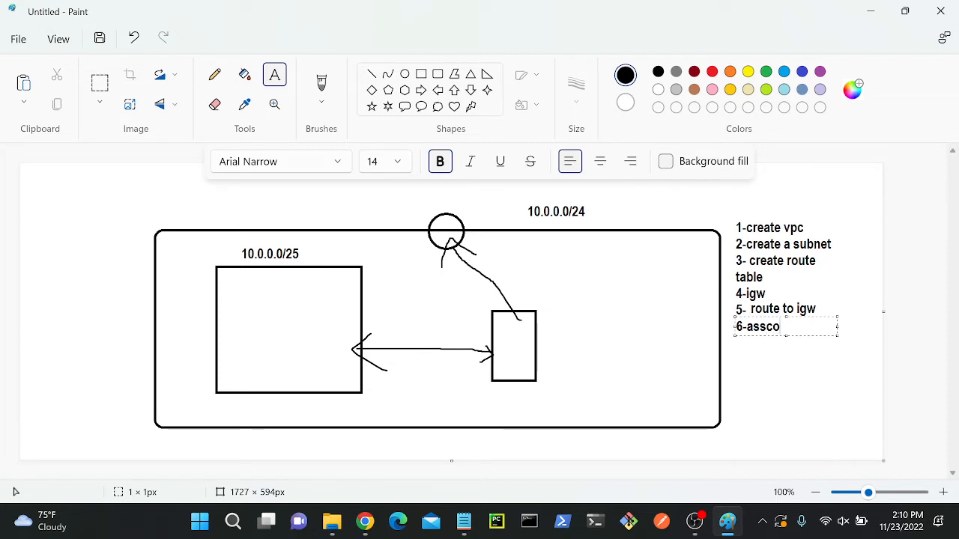
key(BackSpace)
key(BackSpace)
text(ociate subnet)
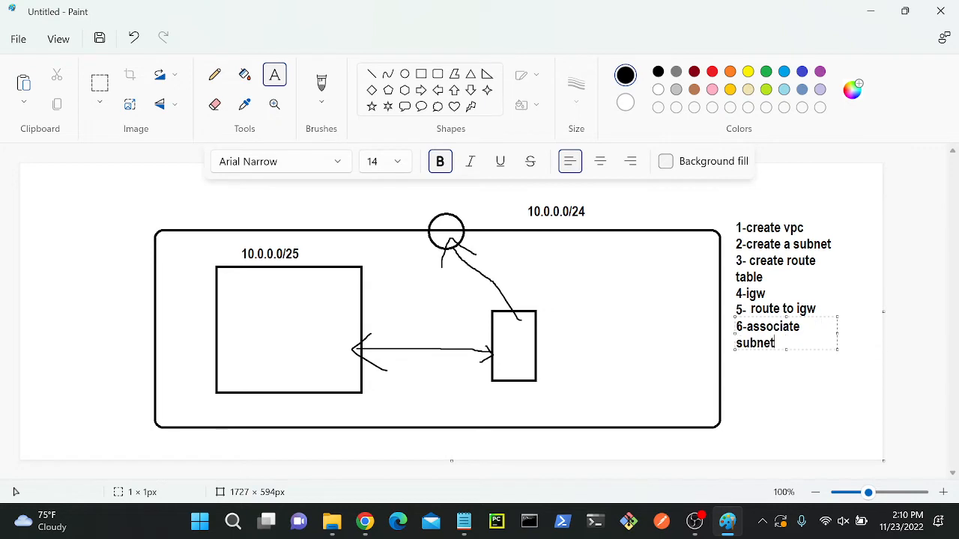
- Extend item 6 of the note with "and route table" and widen its text box so it wraps onto two lines
text( and route table)
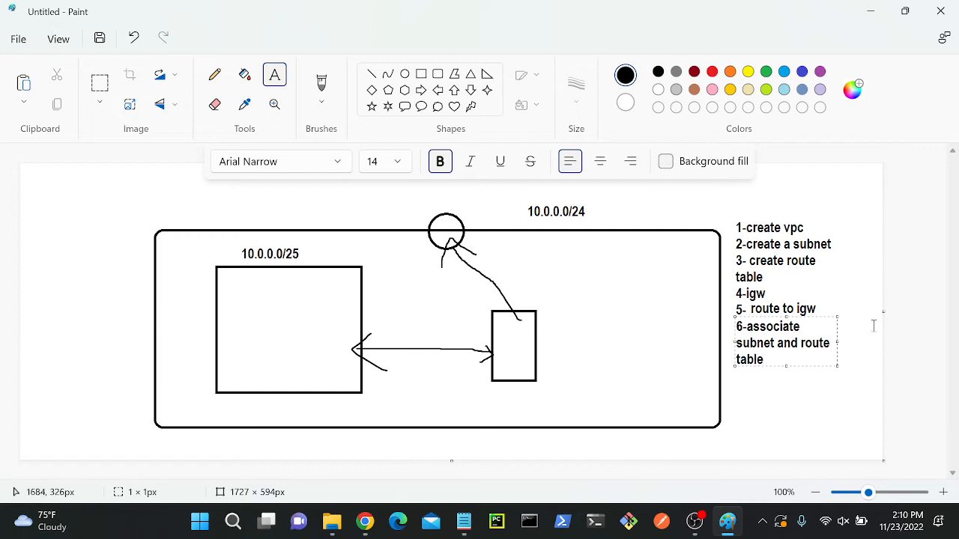
drag(838, 342, 866, 342)
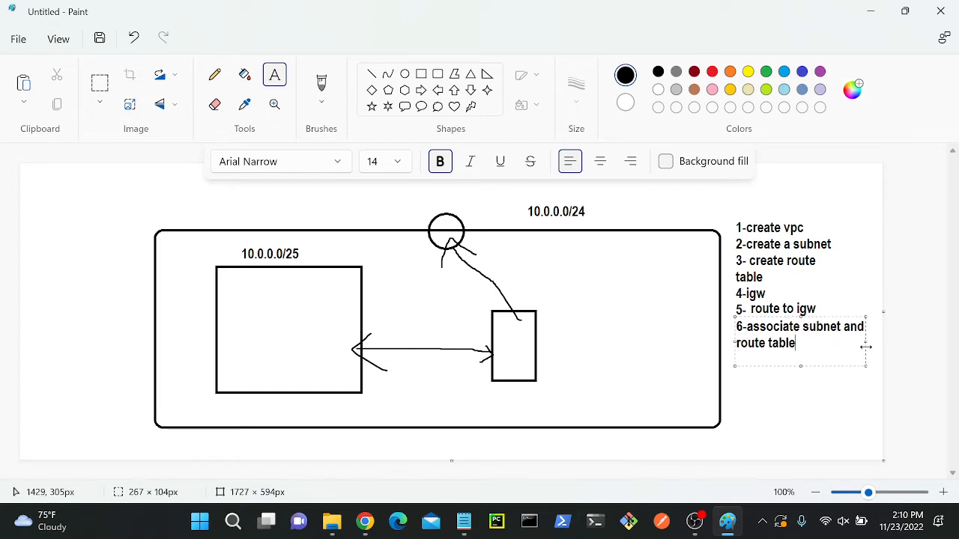
click(814, 423)
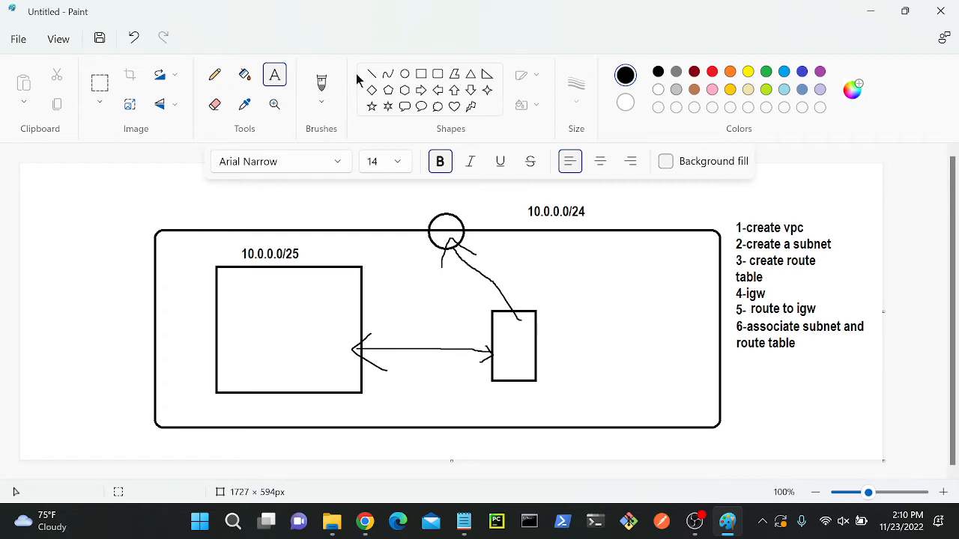
- Add a red number 1 above the rounded rectangle's upper-left corner and a red 2 beside the 10.0.0.0/25 label
click(177, 223)
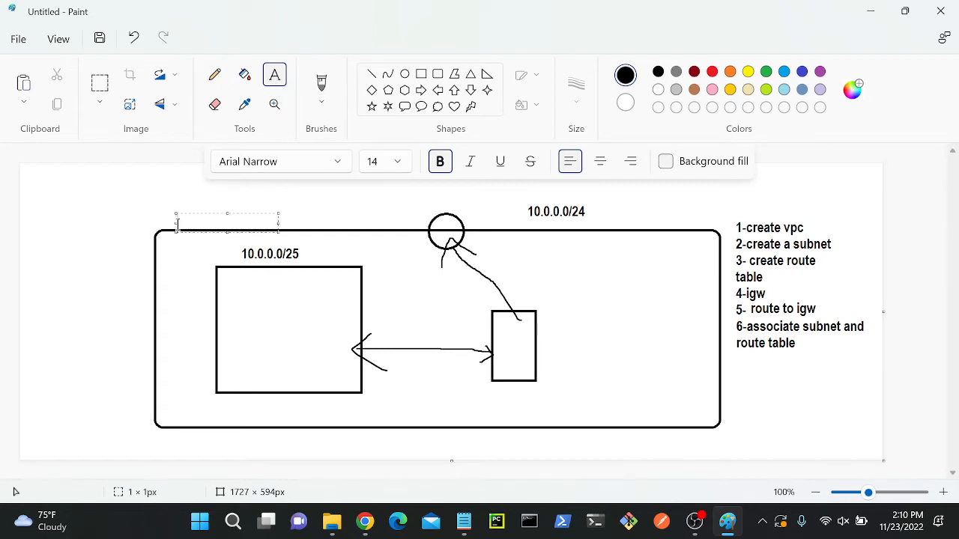
text(1)
key(ctrl+a)
click(712, 72)
click(327, 255)
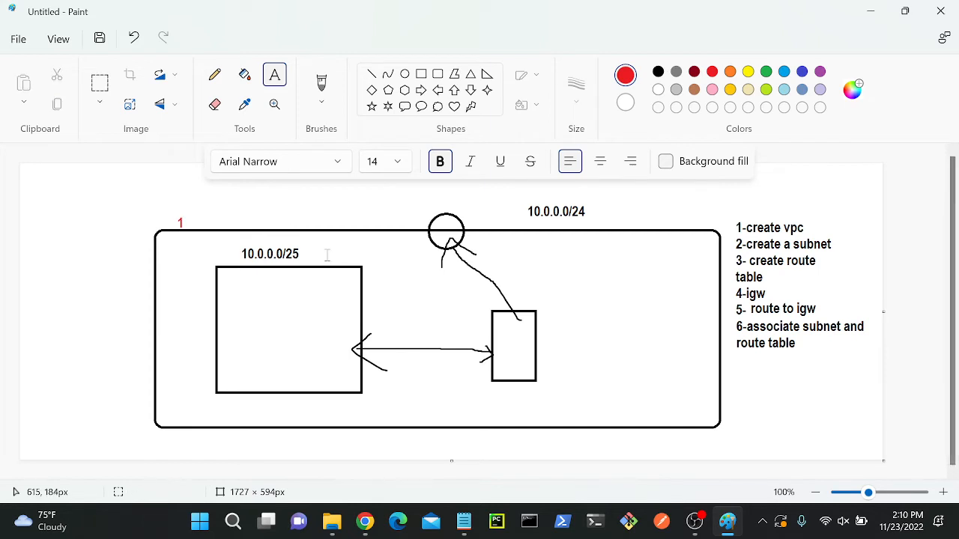
click(328, 255)
text(2)
click(422, 391)
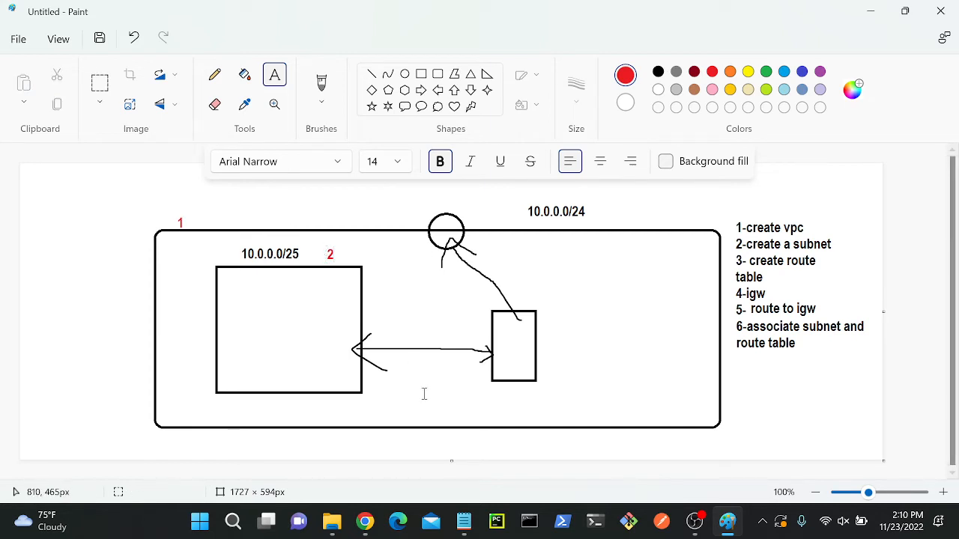
- Add a red number 3 above the small rectangle and a red 4 above the circle
click(535, 296)
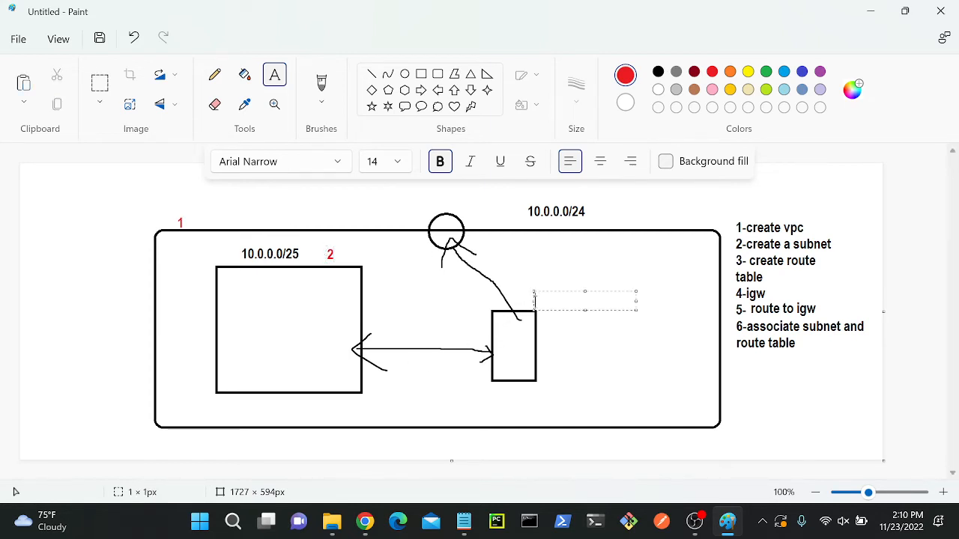
text(3)
click(562, 387)
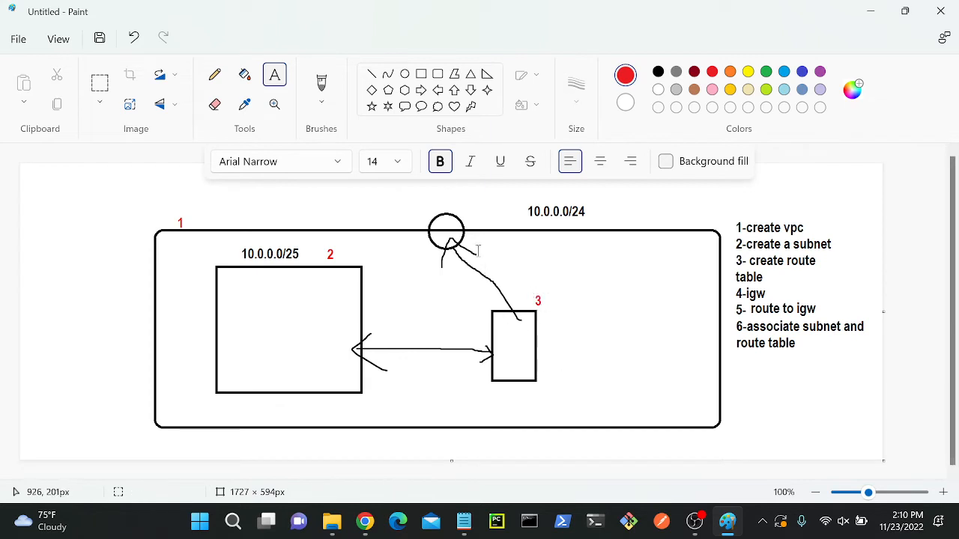
click(461, 200)
text(4)
click(604, 325)
- Add a red number 5 beside the arrow to the circle and a red 6 above the double-headed arrow
click(487, 259)
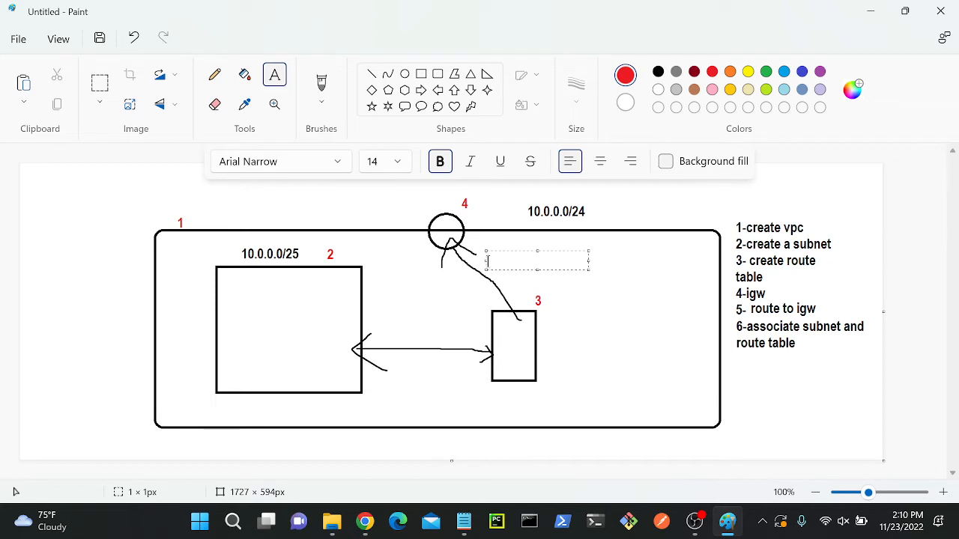
text(5)
click(591, 360)
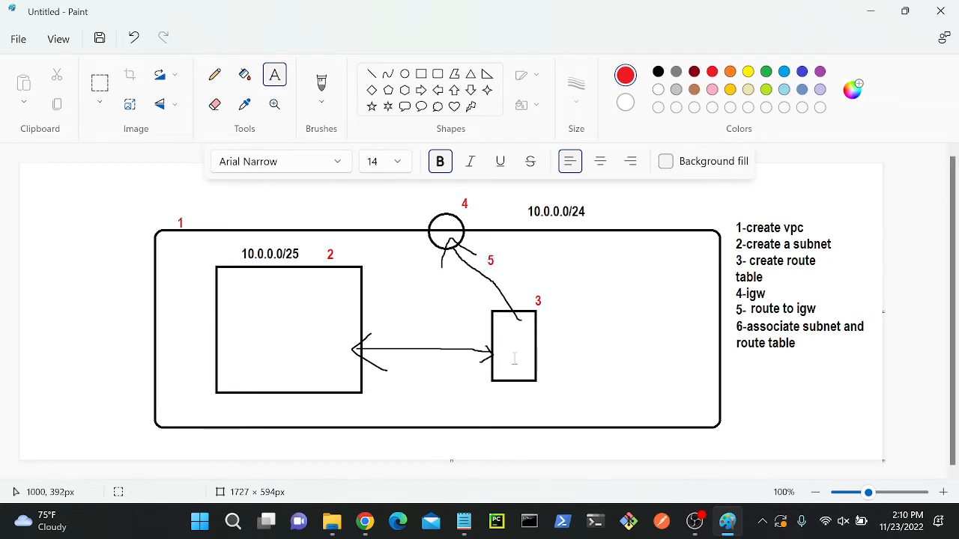
click(421, 329)
text(6)
click(603, 345)
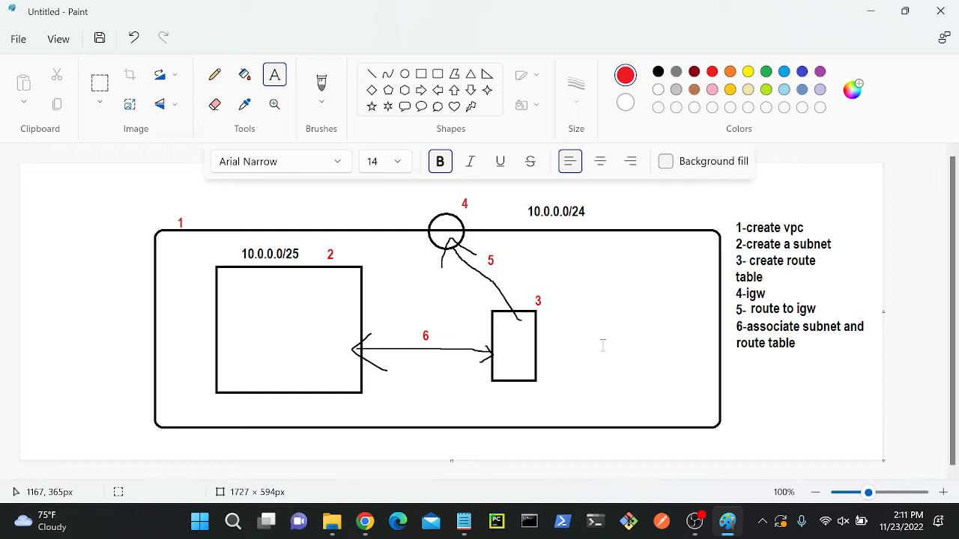
- Switch to the EC2 console in the browser and start a new instance launch with the name afaG
click(872, 14)
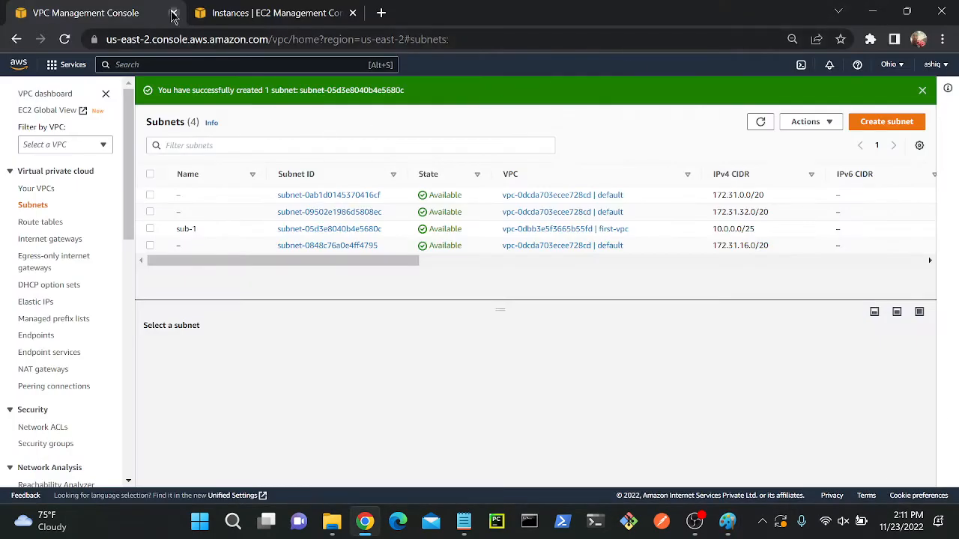
click(268, 13)
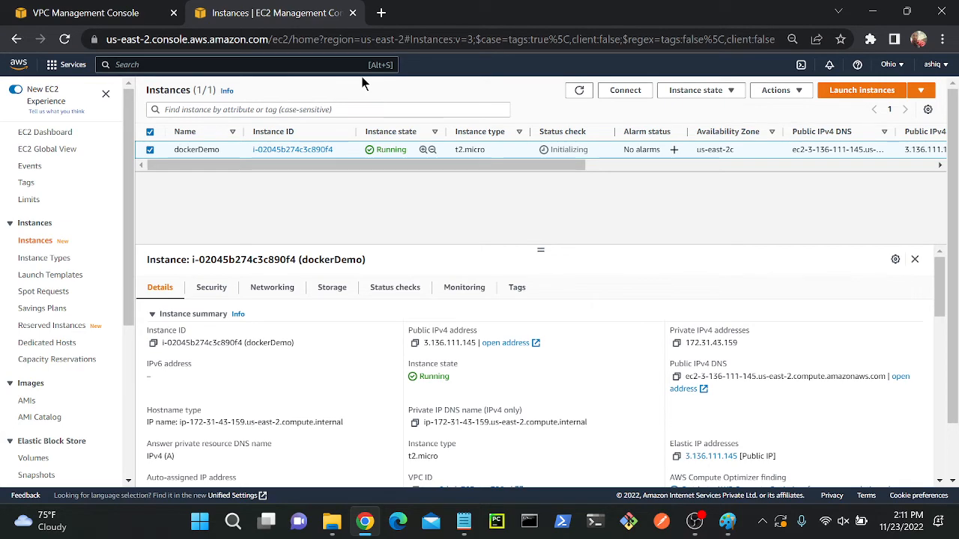
click(861, 91)
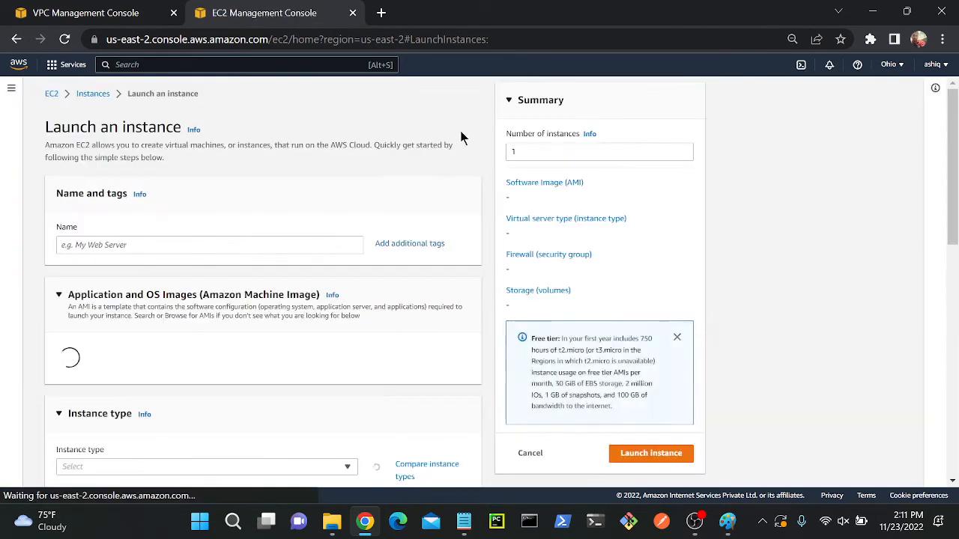
click(104, 245)
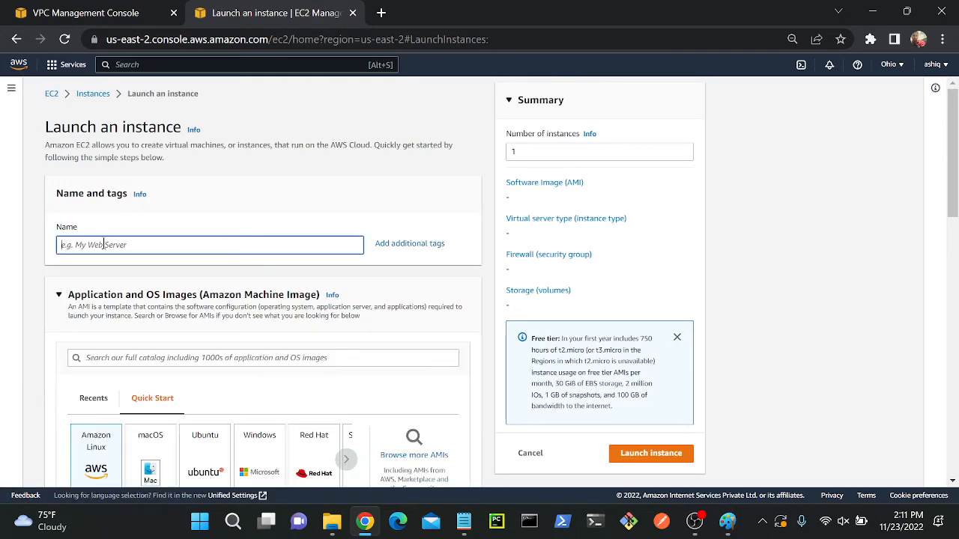
text(afaG)
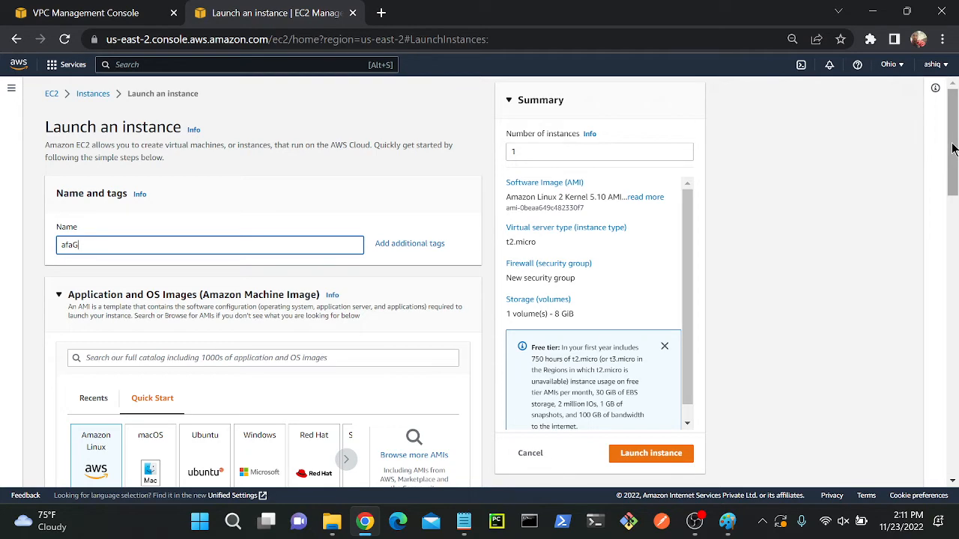
- Open the new instance's network settings for editing and view the VPCs available for it
drag(953, 149, 952, 351)
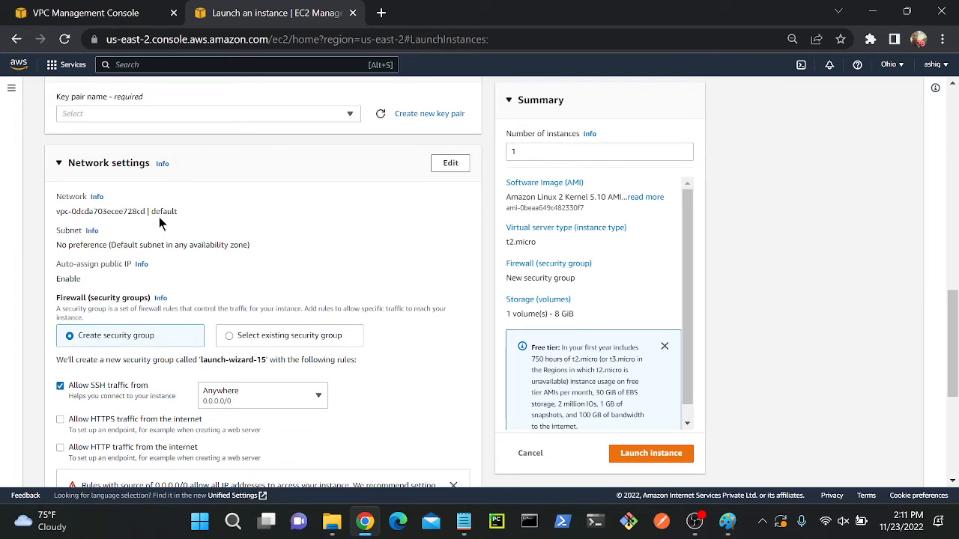
click(451, 165)
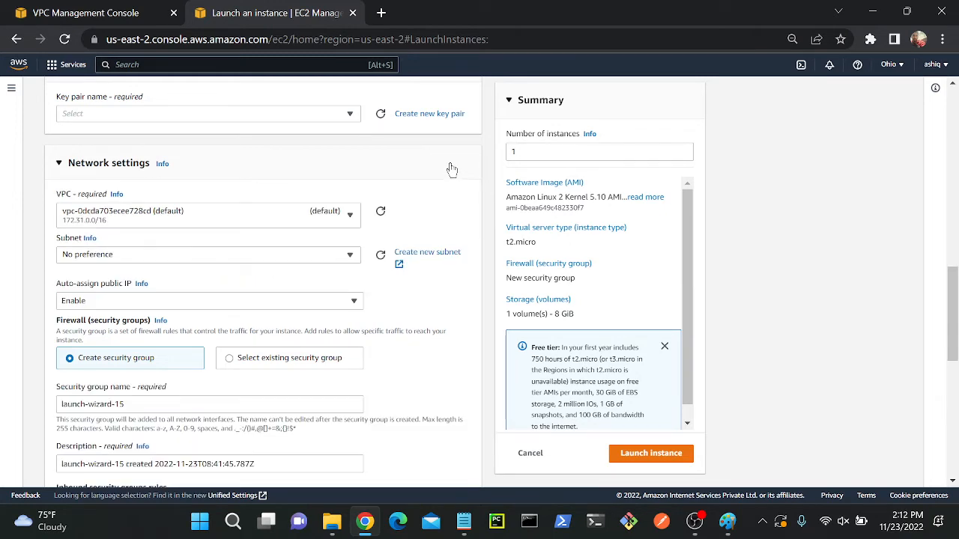
click(281, 218)
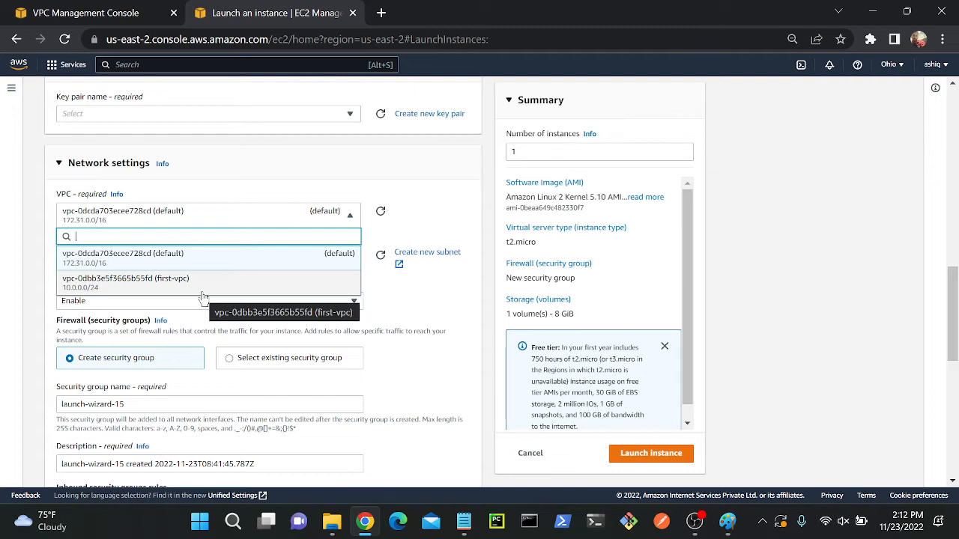
- Show the list of VPCs in the VPC console and change the region to US East (N. Virginia)
click(95, 11)
click(42, 190)
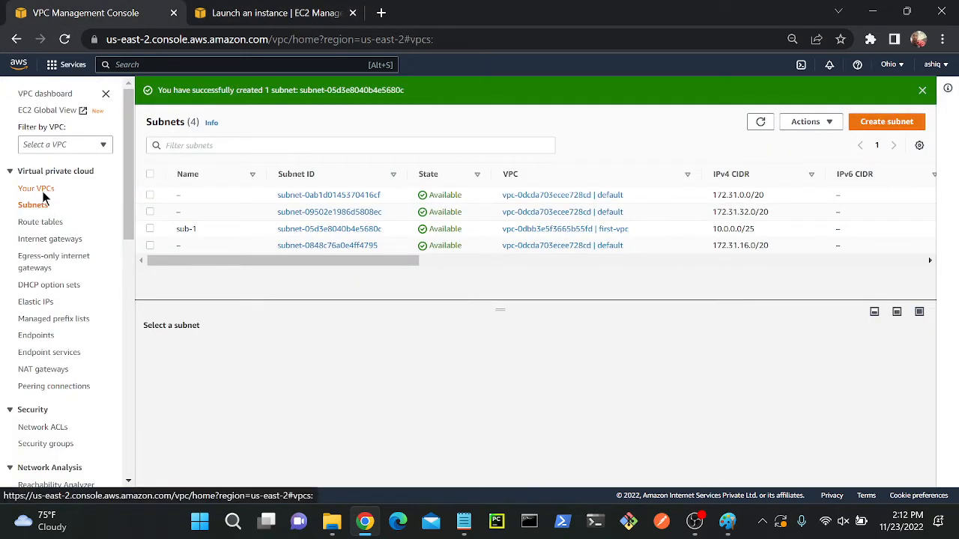
click(889, 64)
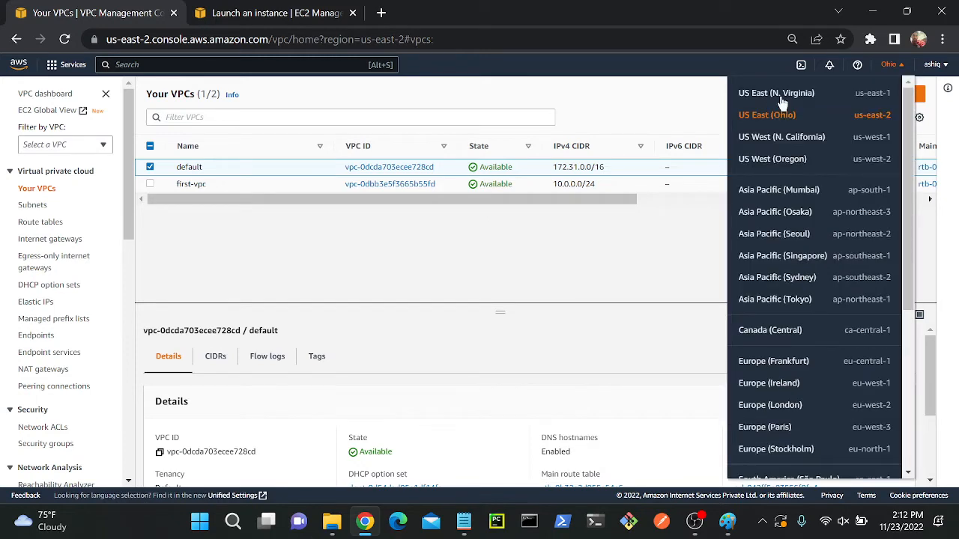
click(781, 96)
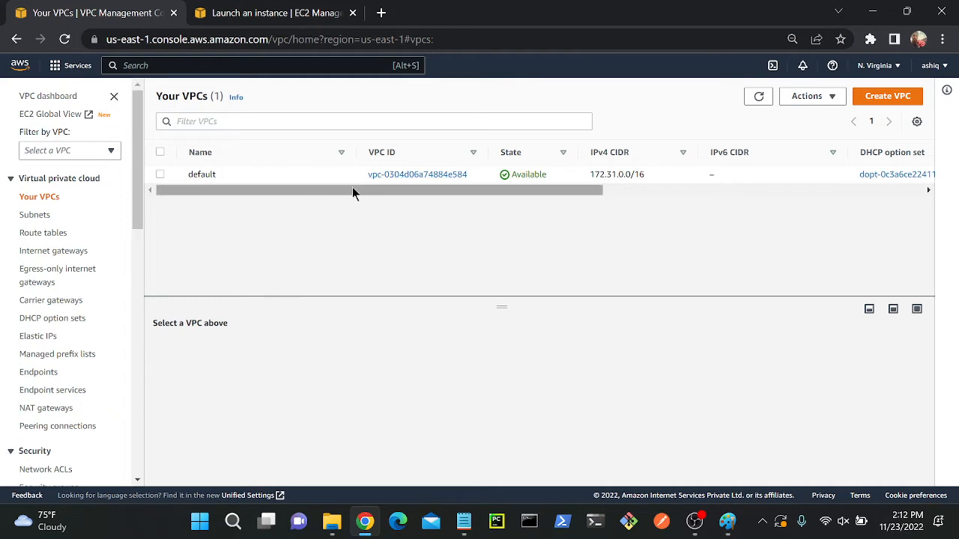
- Start deleting the default VPC in N. Virginia and acknowledge that the default VPC is meant to be deleted
click(274, 177)
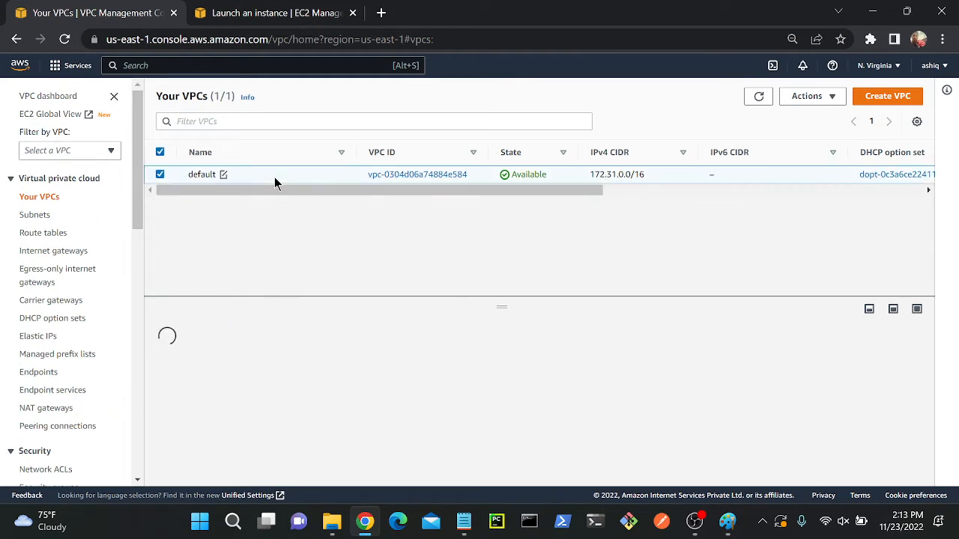
click(808, 97)
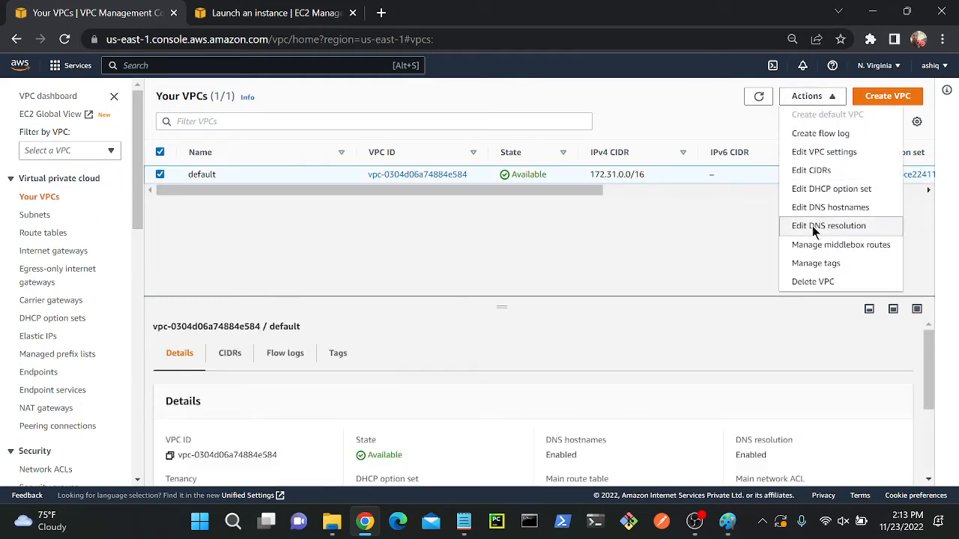
click(809, 281)
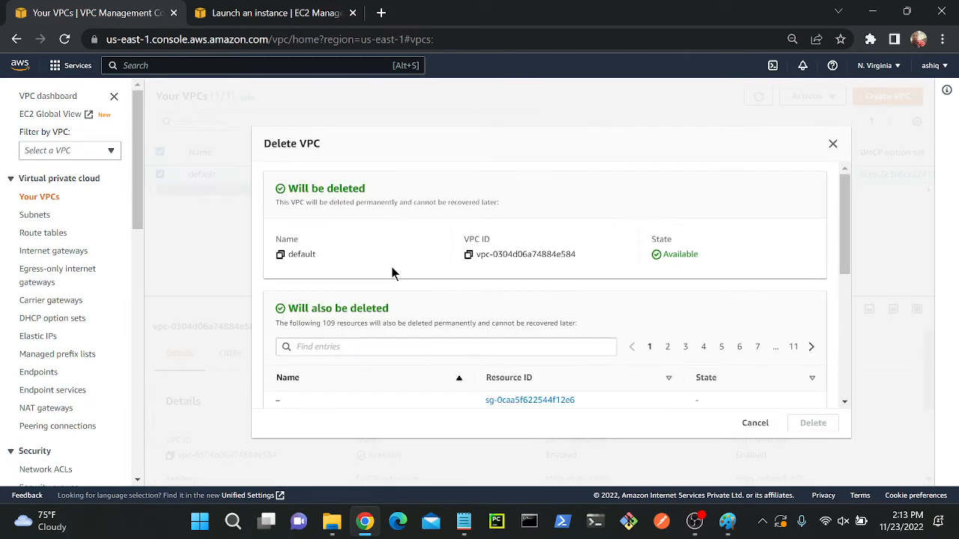
scroll(546, 321, down, 10)
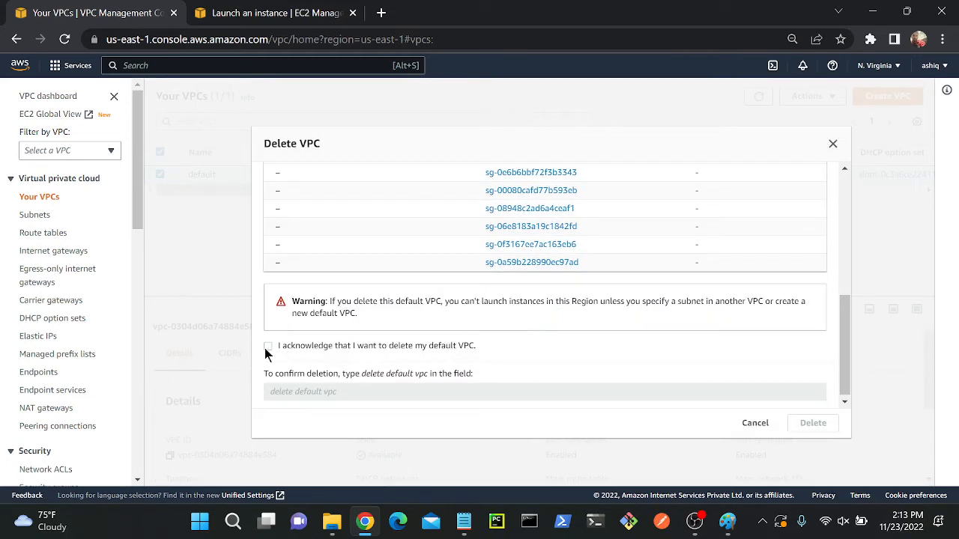
click(267, 346)
key(Tab)
click(502, 376)
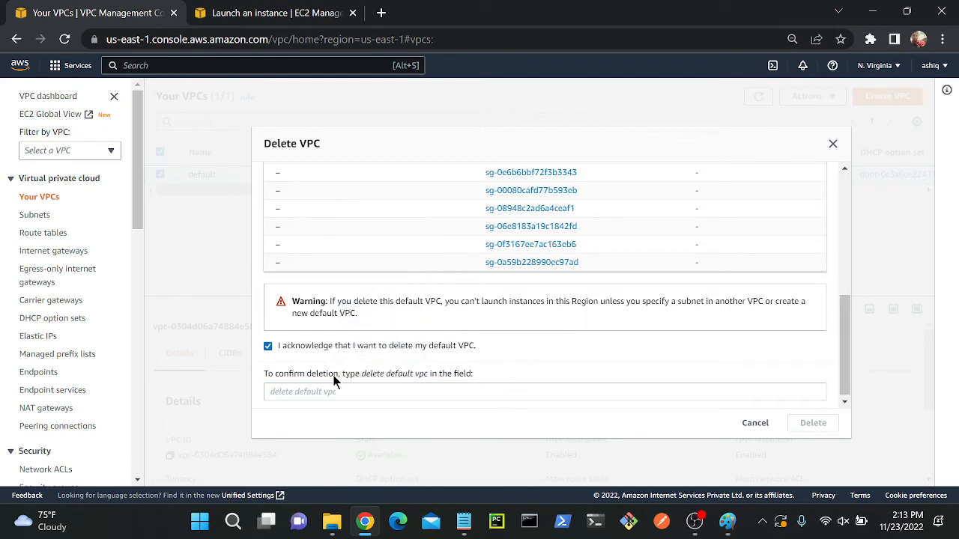
- Enter the confirmation text "delete default vpc" and delete the default VPC
click(367, 391)
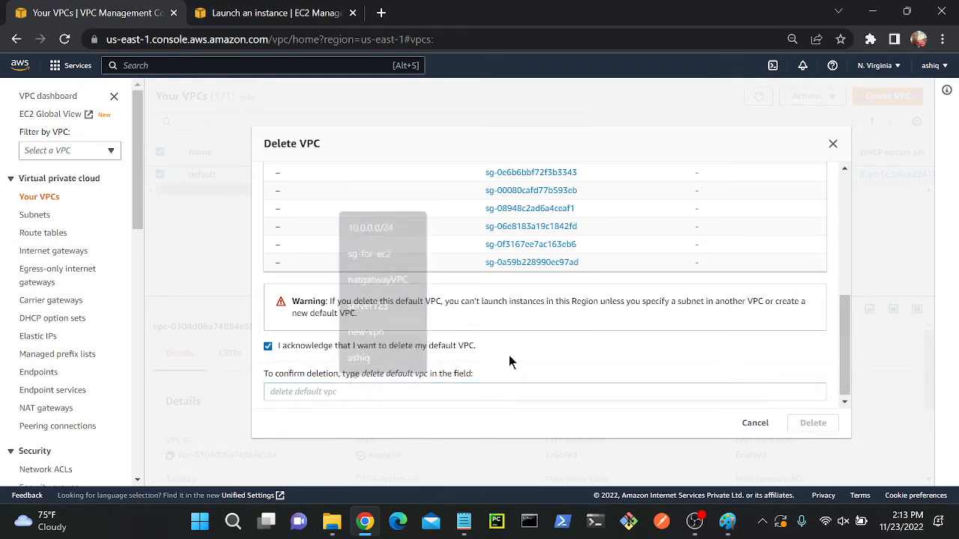
triple_click(310, 385)
key(ctrl+c)
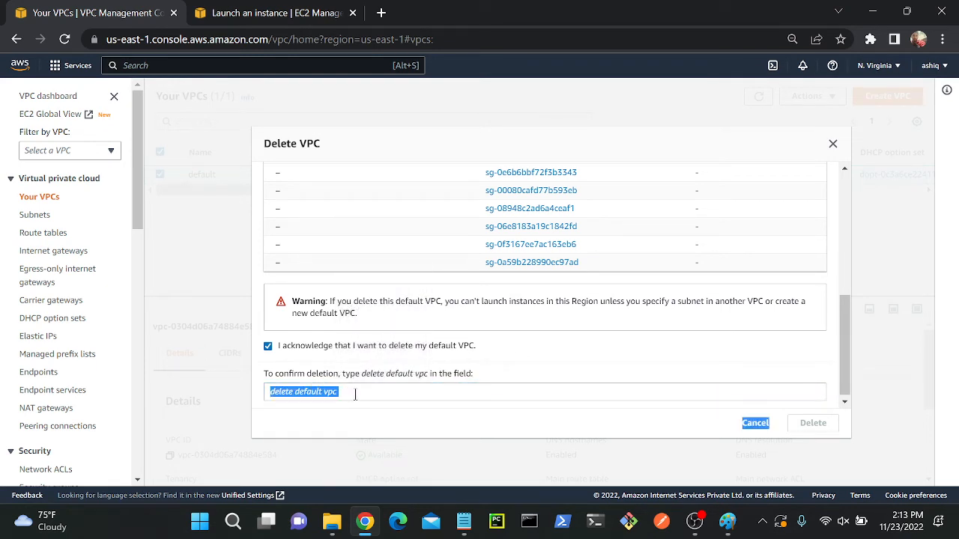
click(356, 395)
key(ctrl+v)
key(BackSpace)
key(BackSpace)
key(BackSpace)
key(BackSpace)
key(BackSpace)
key(BackSpace)
key(BackSpace)
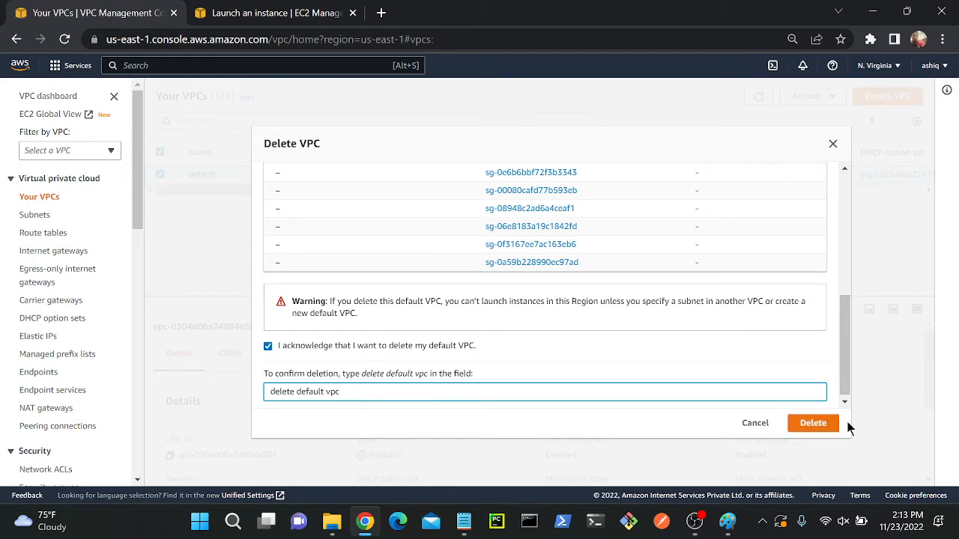
click(813, 425)
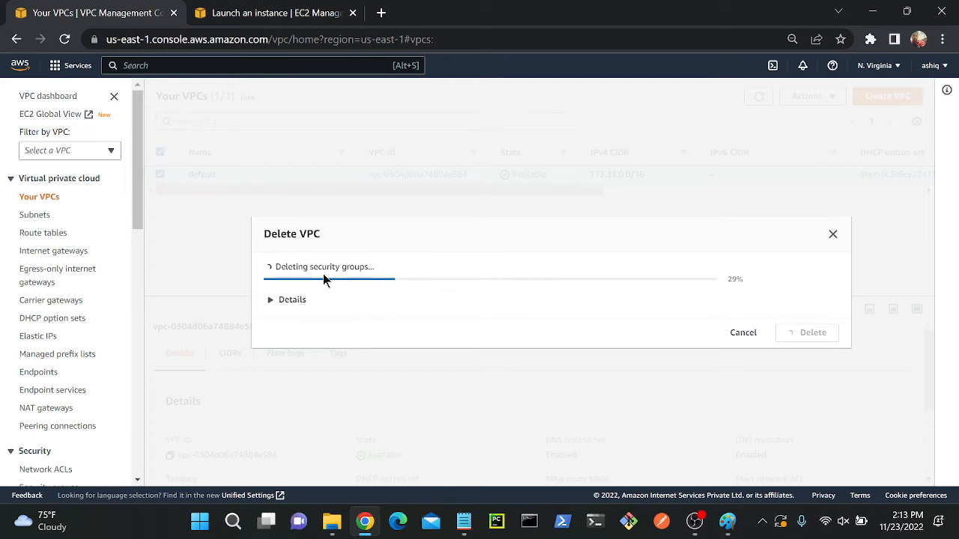
- Expand the deletion details and review the list of resource types being removed with the VPC
click(280, 300)
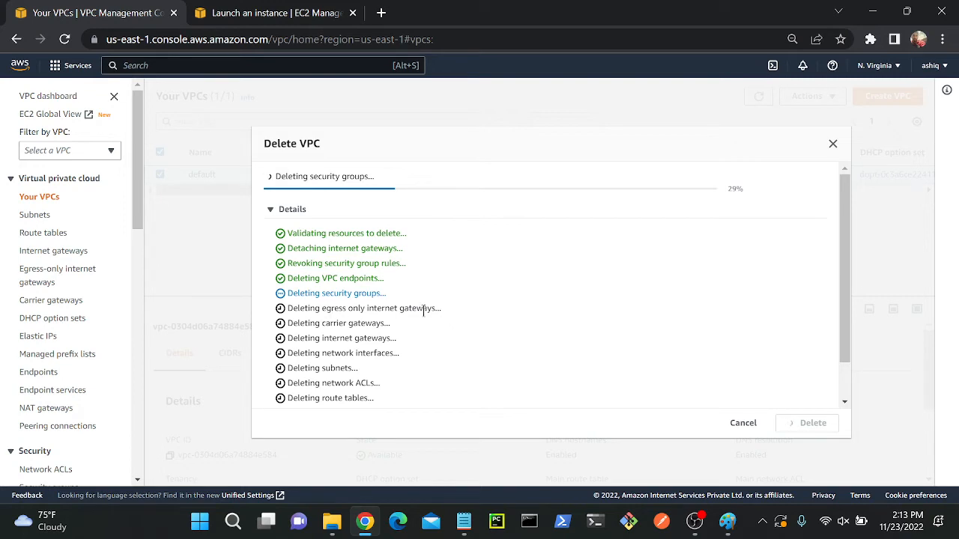
drag(315, 324, 391, 326)
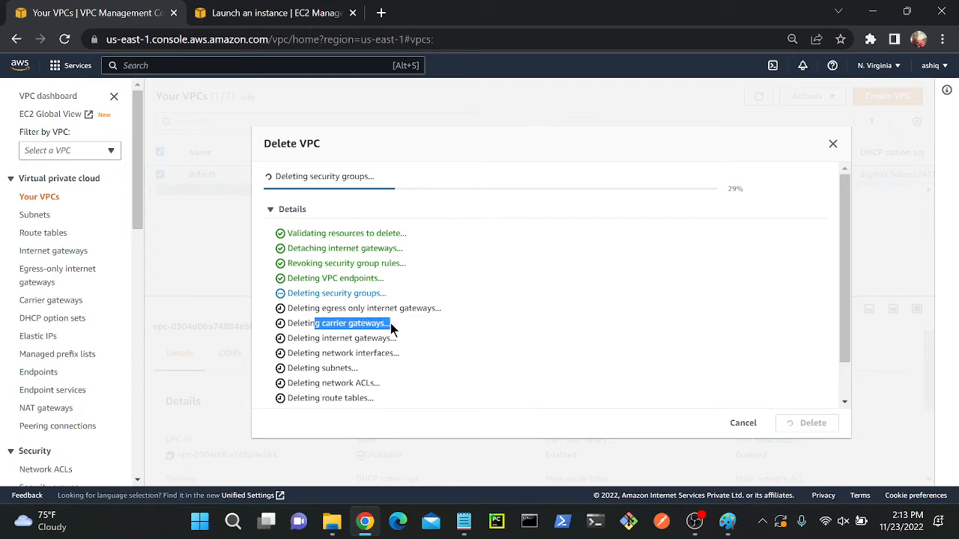
drag(306, 338, 395, 339)
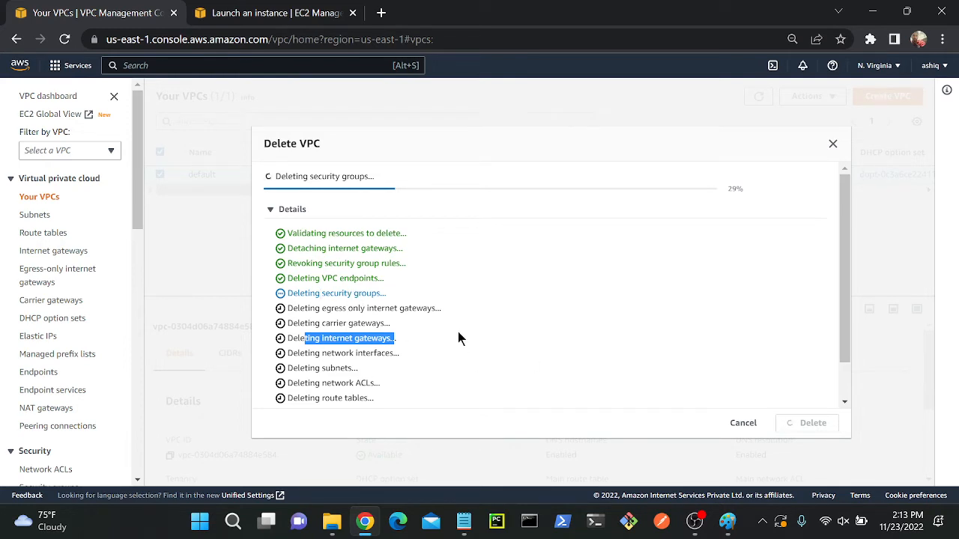
scroll(458, 334, down, 1)
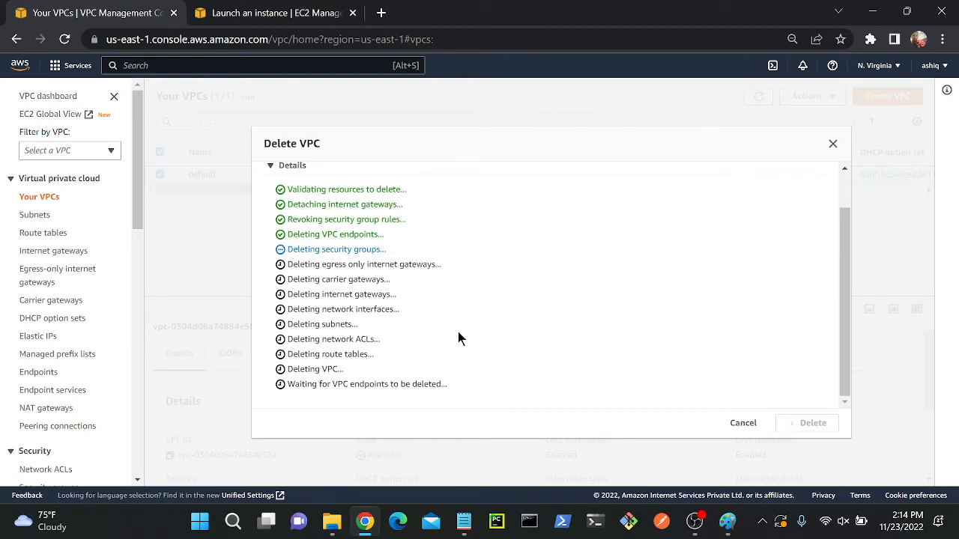
- Switch briefly to the Paint diagram, return to the VPC console, dismiss the deletion notice and refresh the VPC list
click(727, 522)
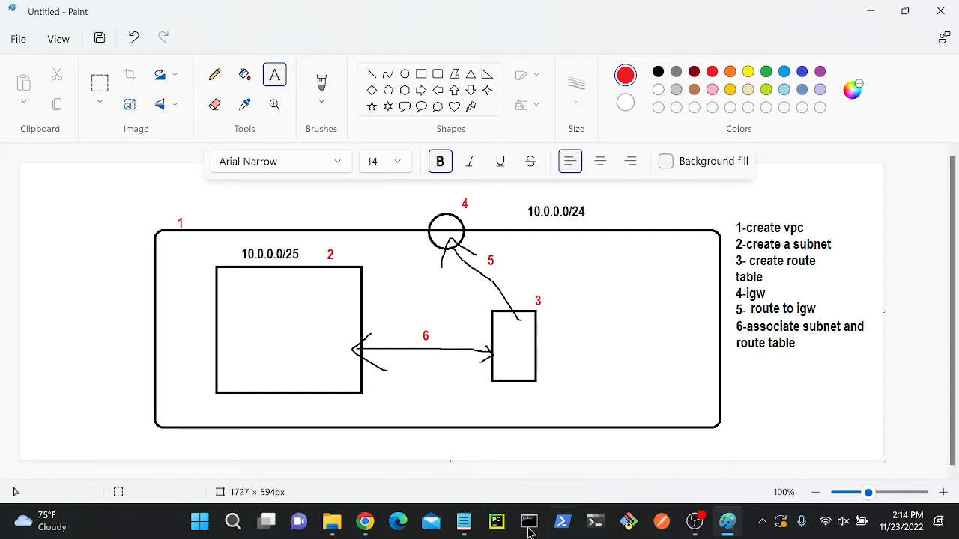
click(365, 521)
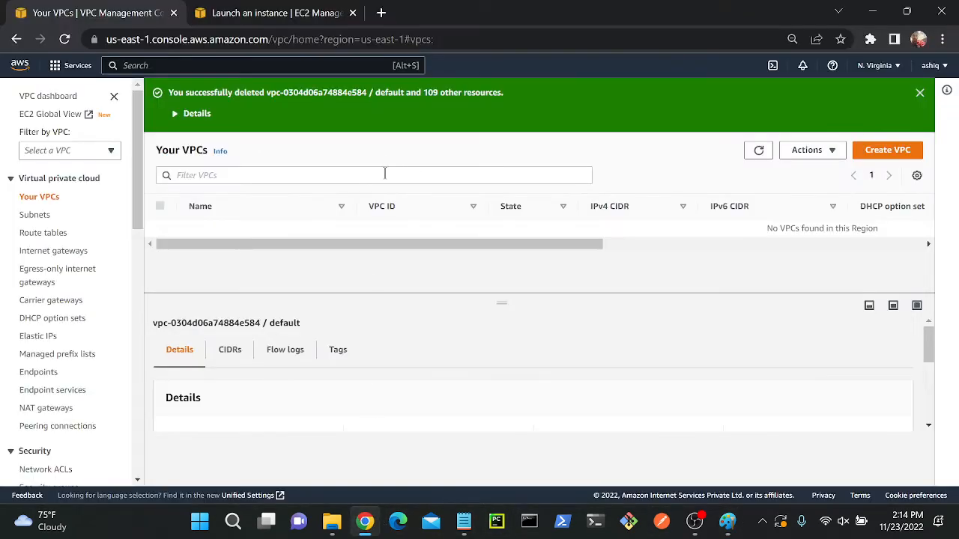
click(921, 94)
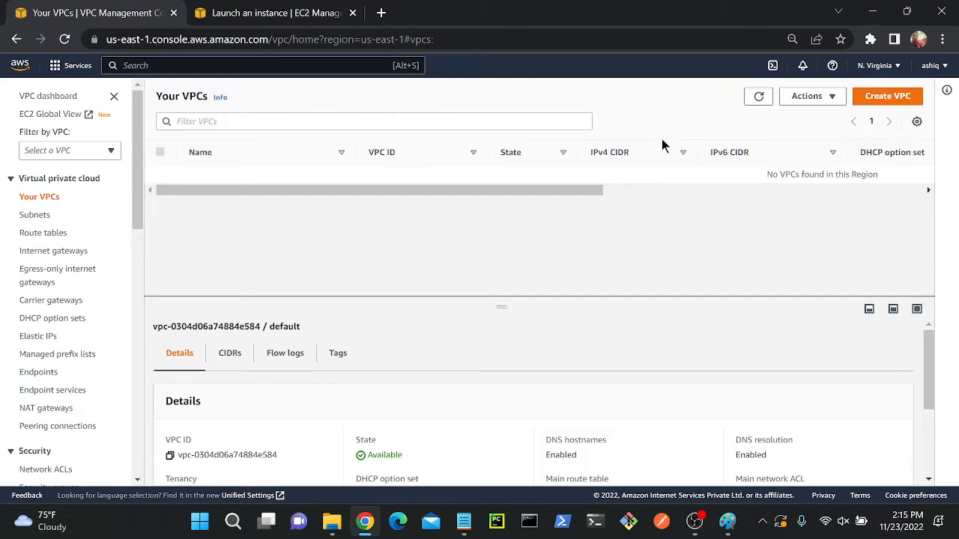
click(759, 96)
- Duplicate the VPC console tab, open the EC2 service in it and list all instances without the running-state filter
right_click(73, 8)
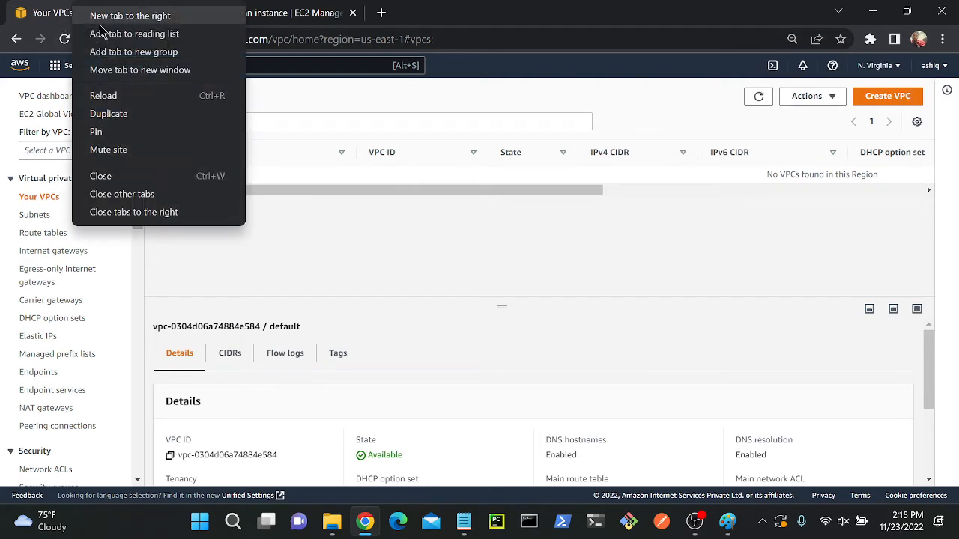
click(123, 114)
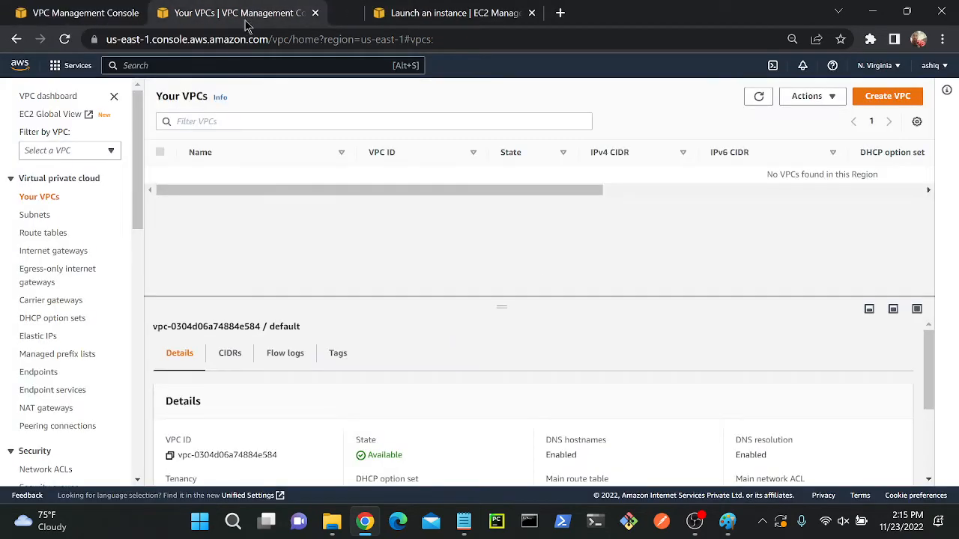
click(241, 65)
text(e)
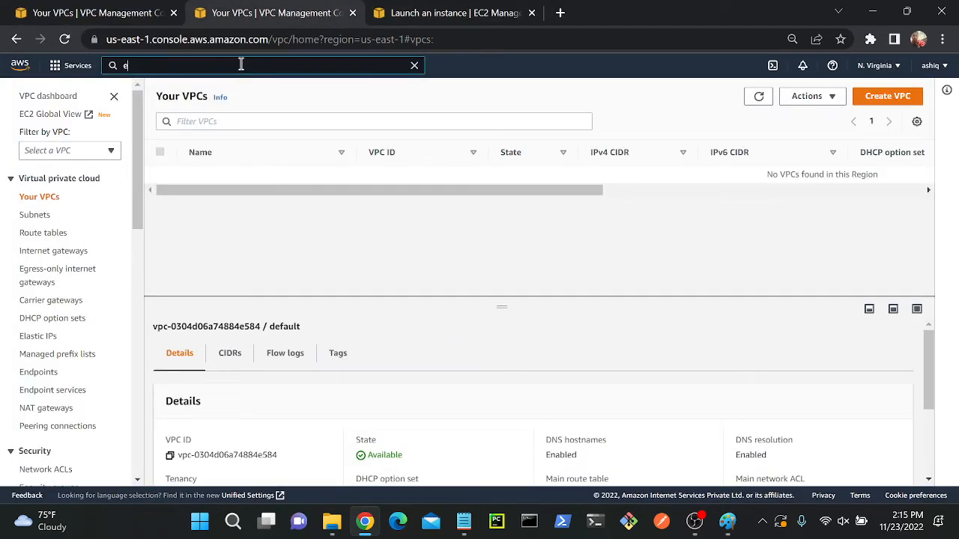
text(c2)
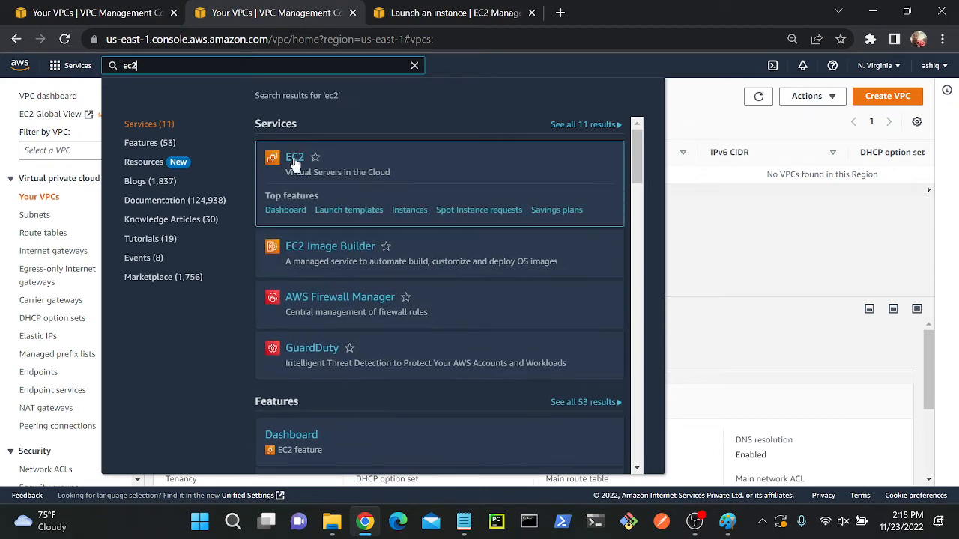
click(294, 160)
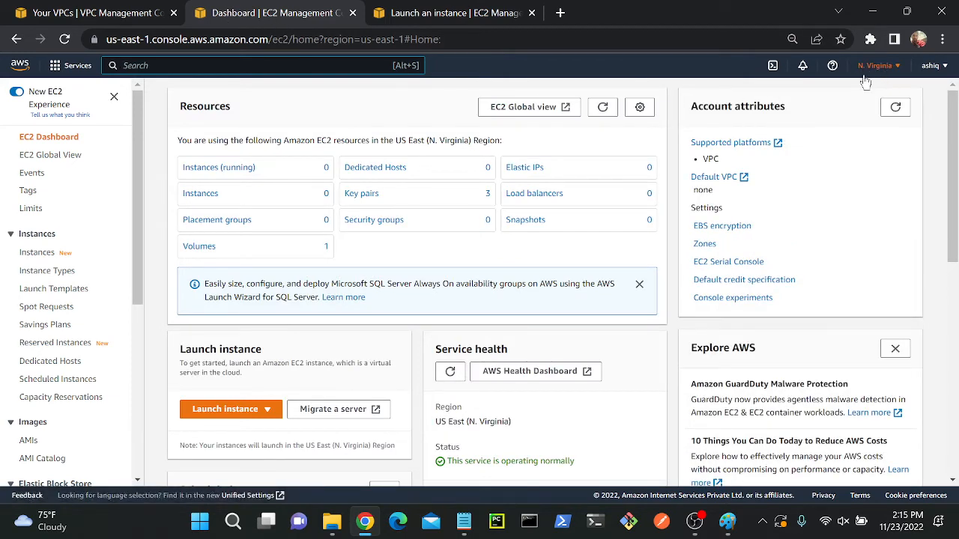
click(214, 169)
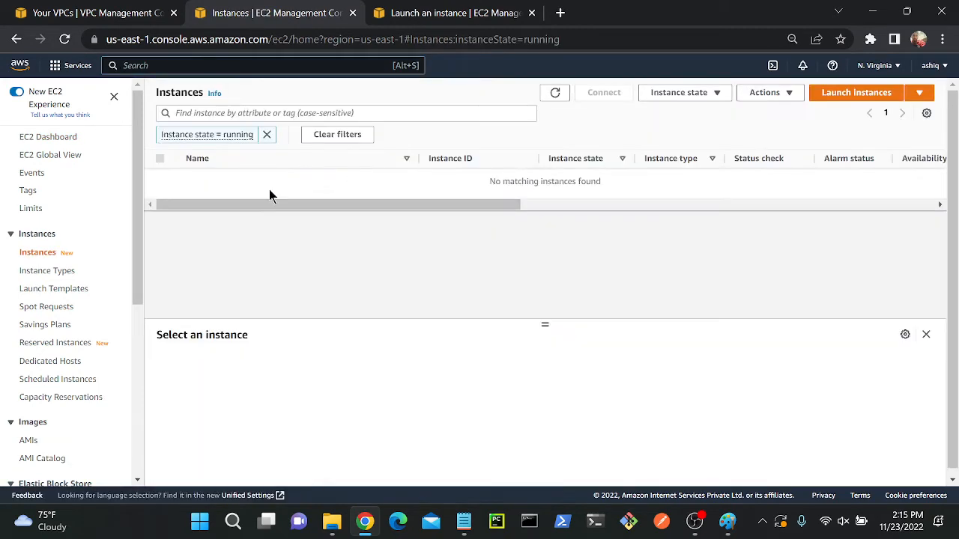
click(267, 134)
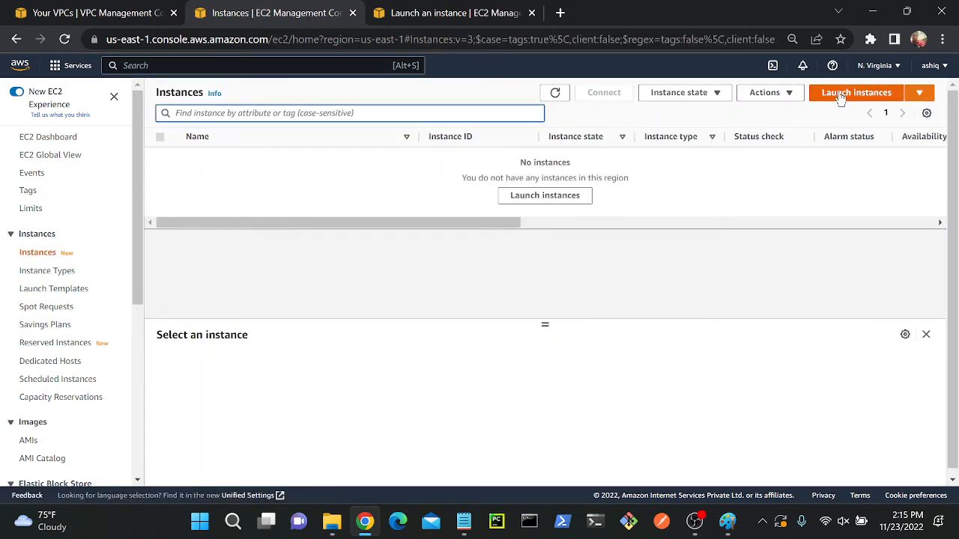
- Start launching an instance named kabskab and review its default network and storage settings
click(840, 96)
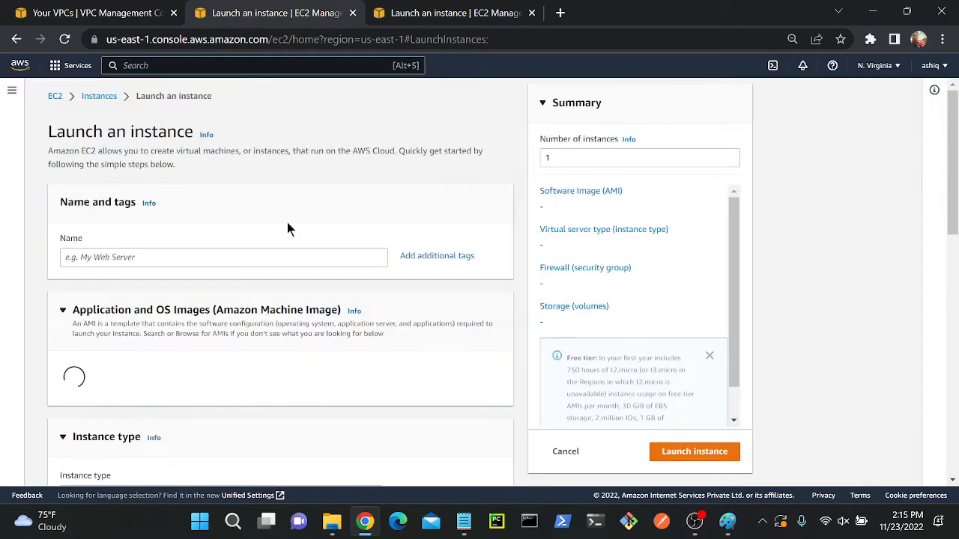
click(117, 257)
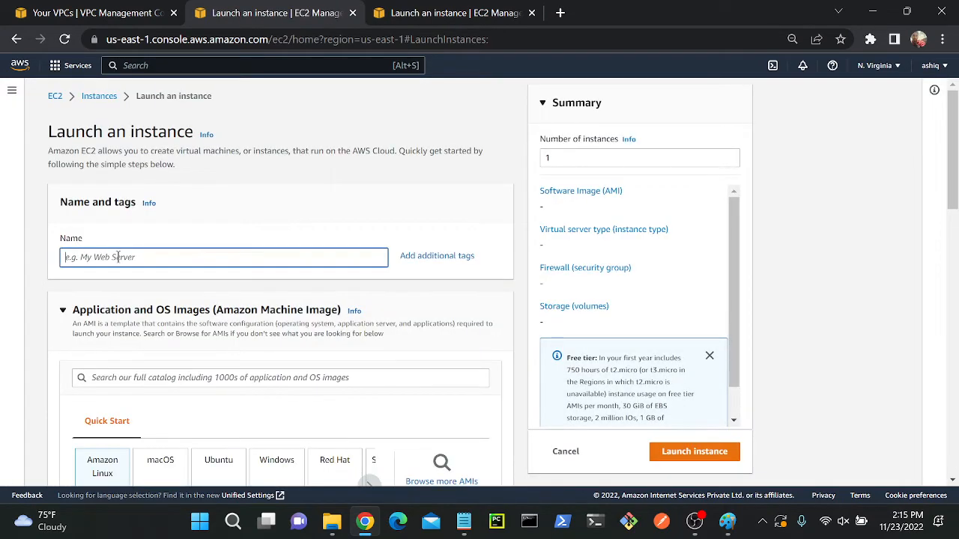
text(webhost)
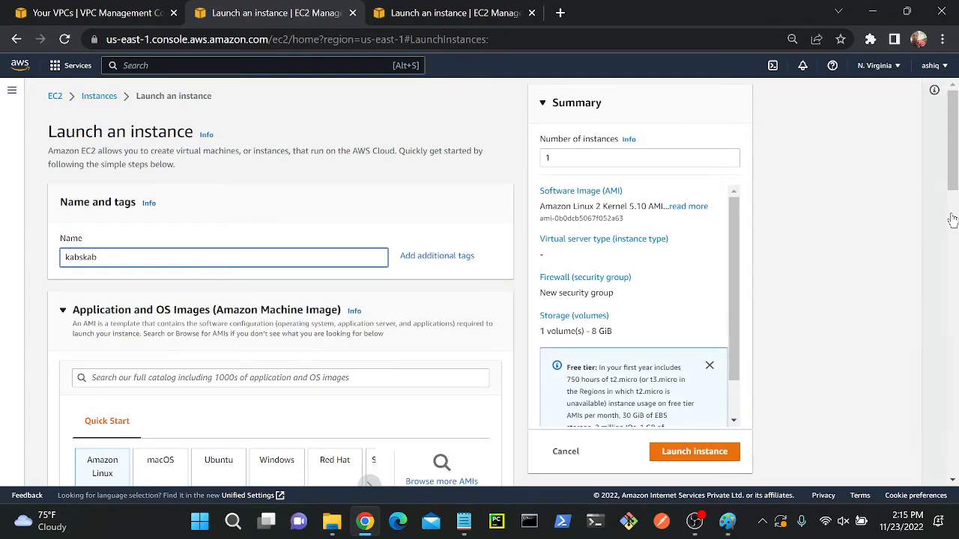
scroll(952, 218, down, 4)
scroll(952, 218, down, 8)
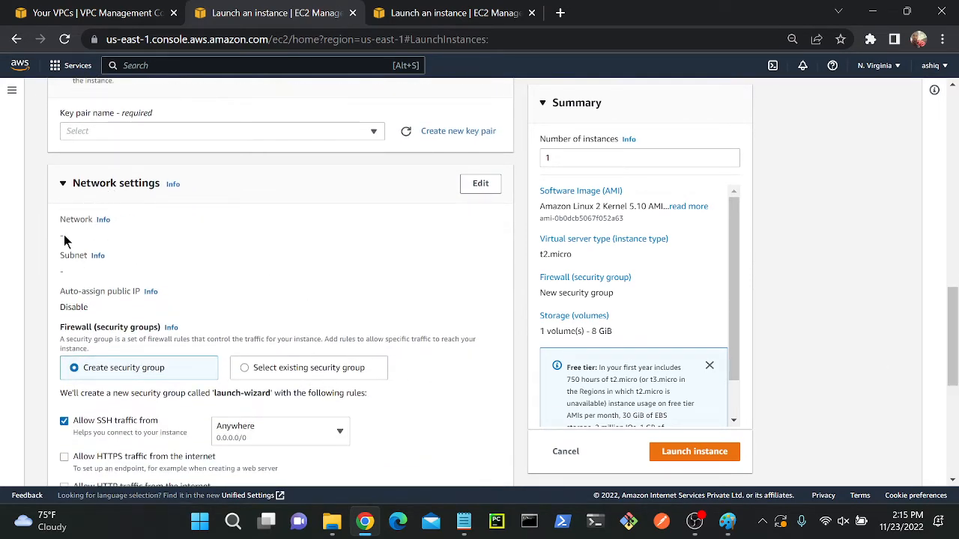
scroll(956, 433, down, 5)
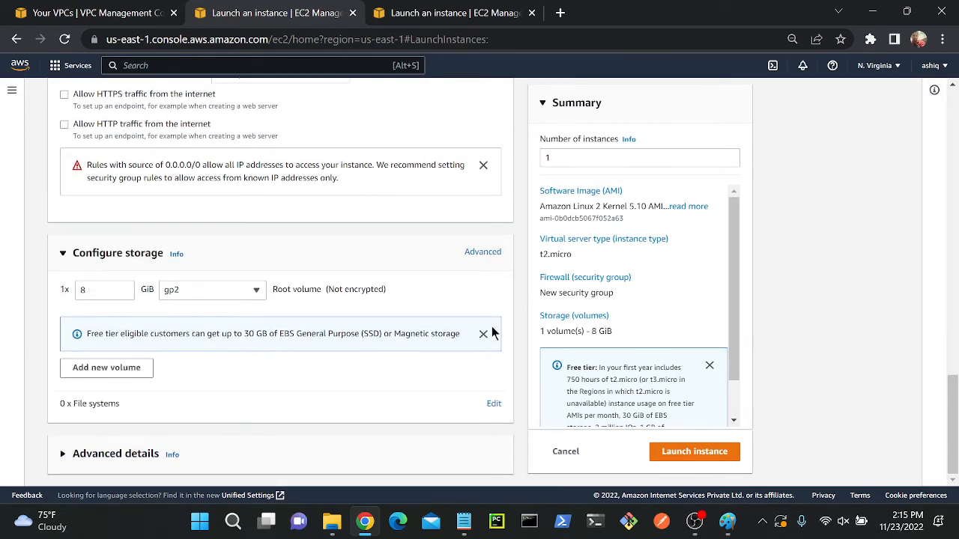
scroll(953, 420, up, 4)
scroll(261, 311, up, 3)
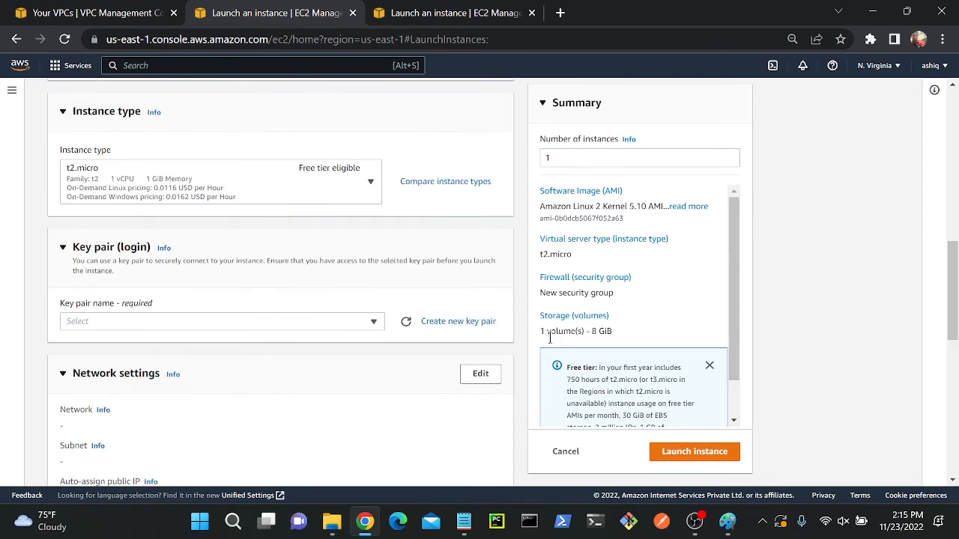
- Select the key pair key1 and try to launch the instance without choosing a network
click(247, 320)
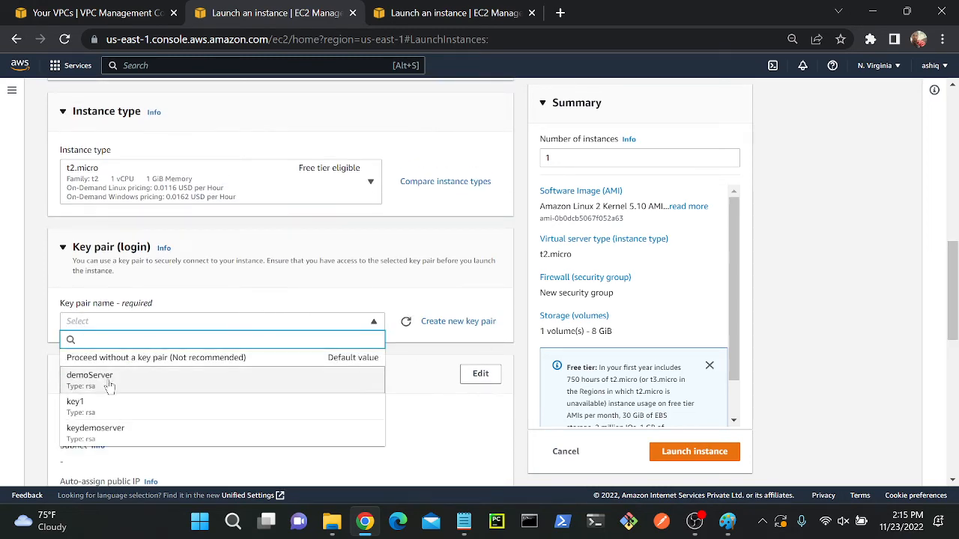
click(106, 411)
scroll(749, 359, down, 8)
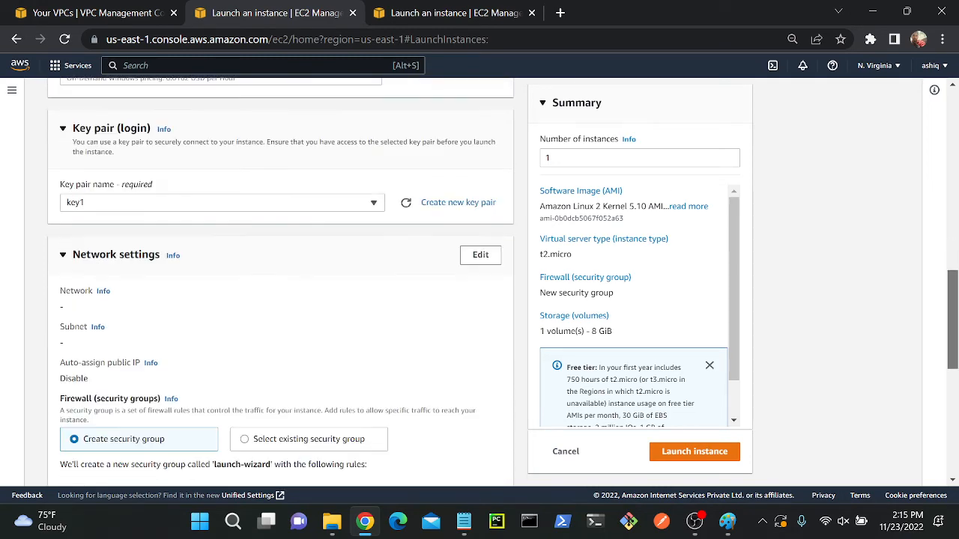
click(694, 452)
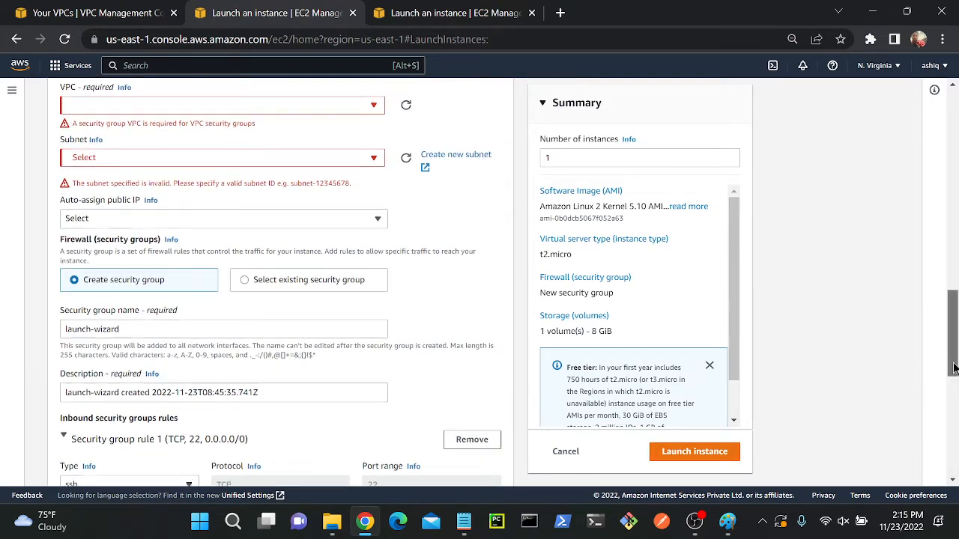
- Check which VPCs and subnets are offered in the instance's network settings
drag(954, 367, 955, 322)
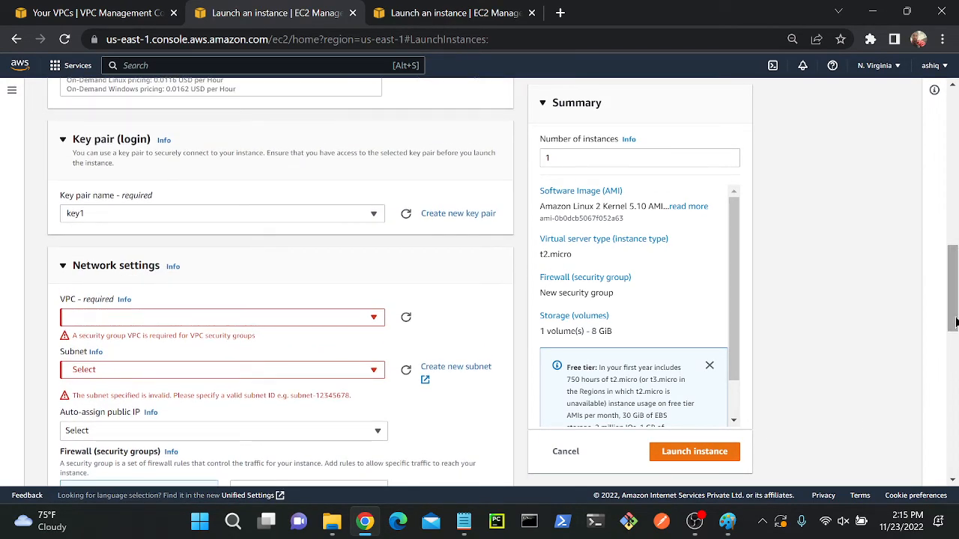
click(291, 317)
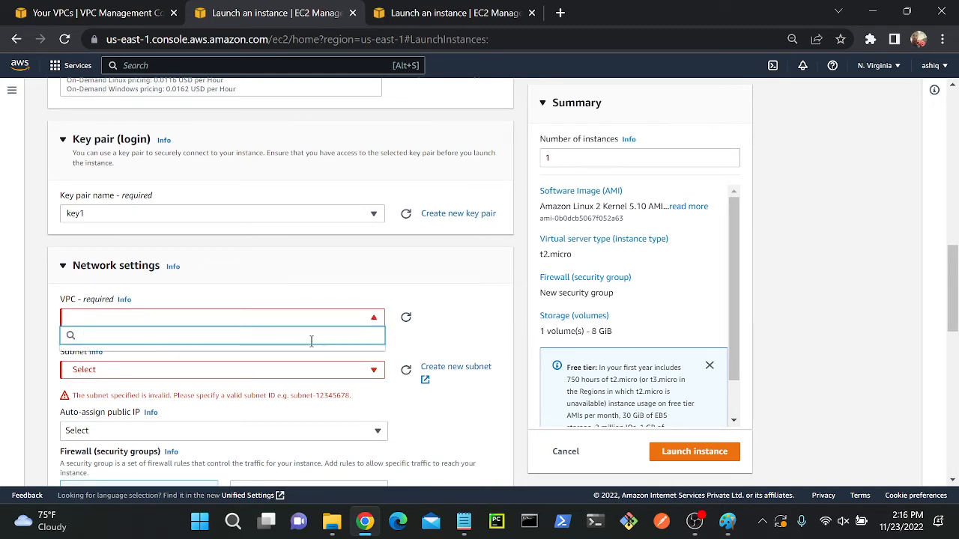
click(439, 322)
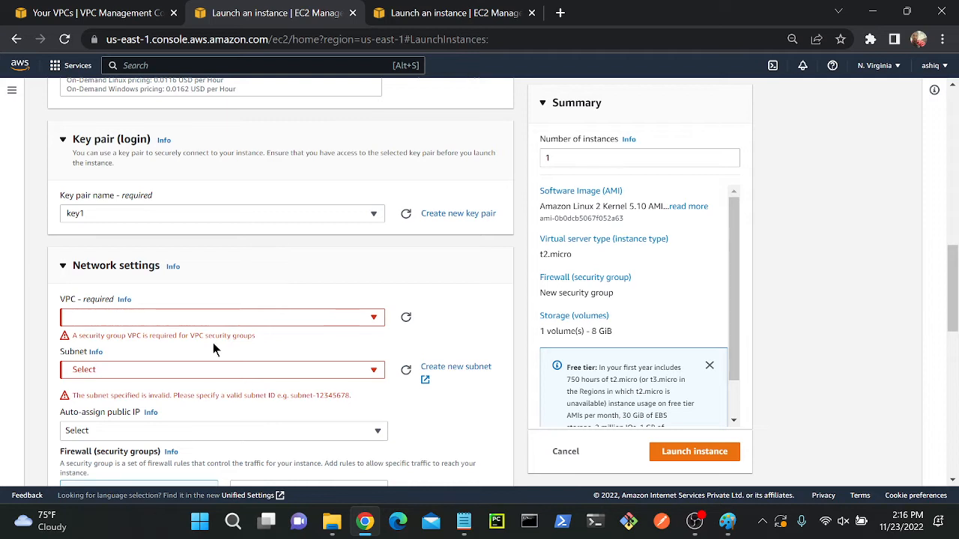
click(103, 371)
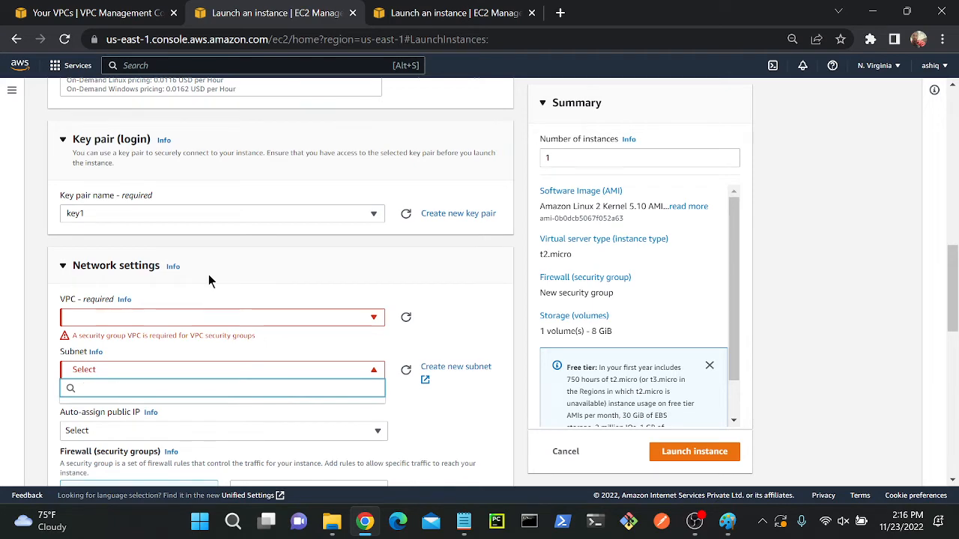
- Start a new VPC-only VPC in N. Virginia, entering a first name as its name tag and 10.0.0.0/24 as its IPv4 CIDR
click(129, 6)
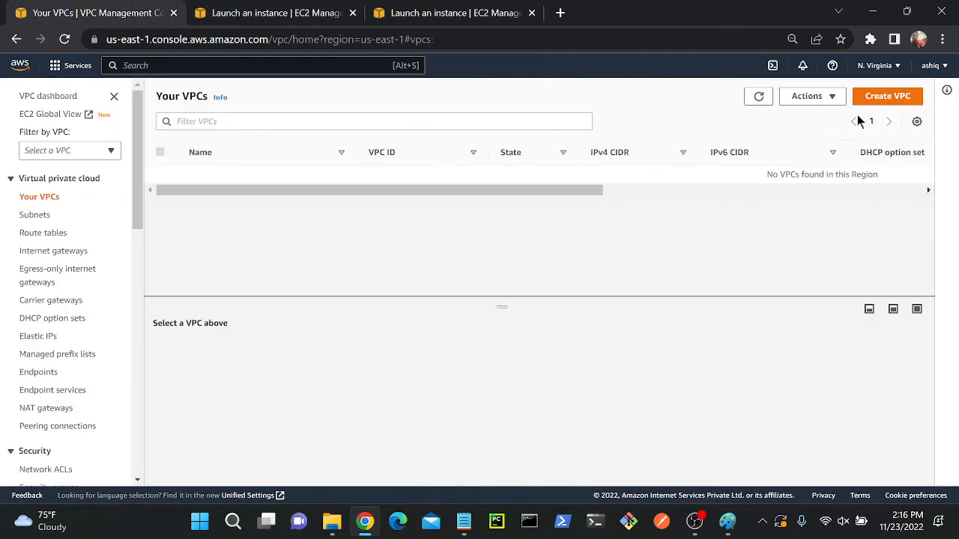
click(885, 98)
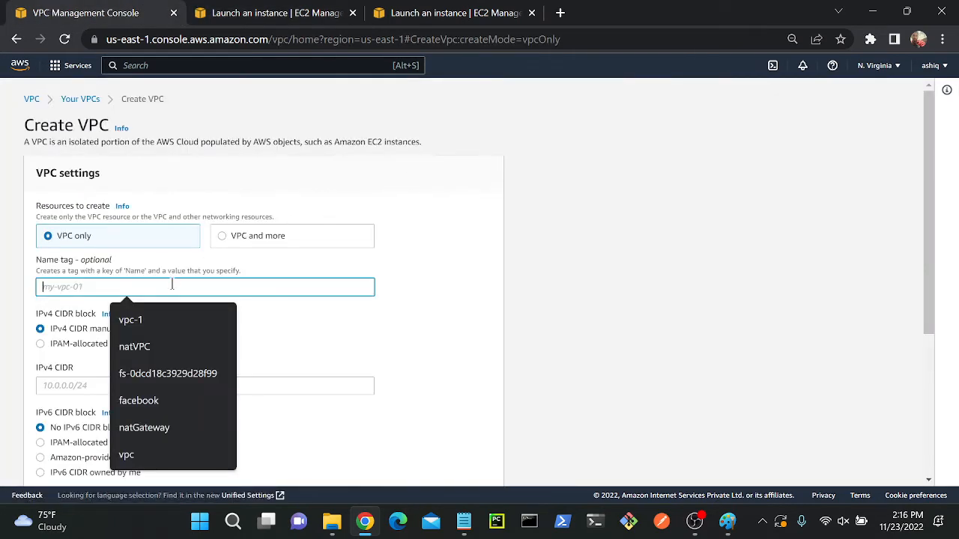
text(ashiq)
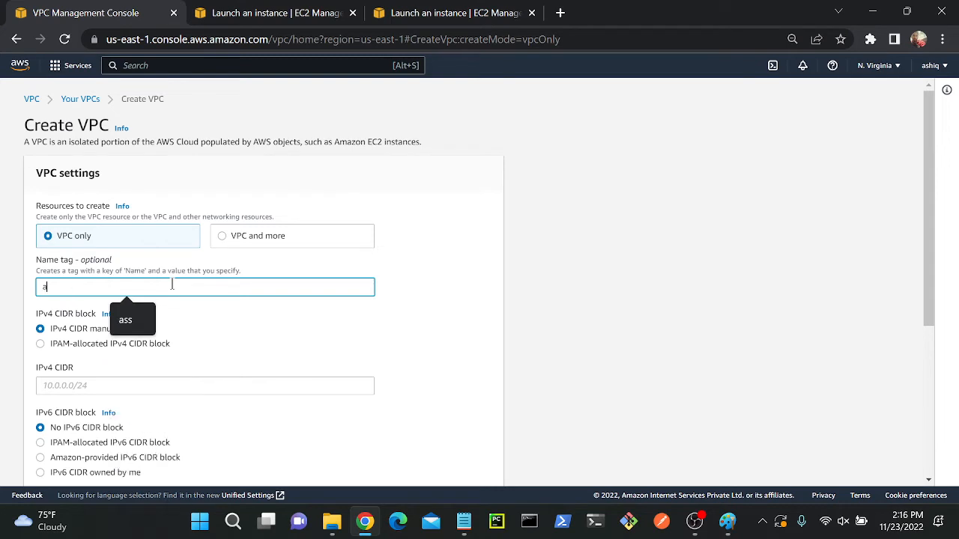
click(161, 389)
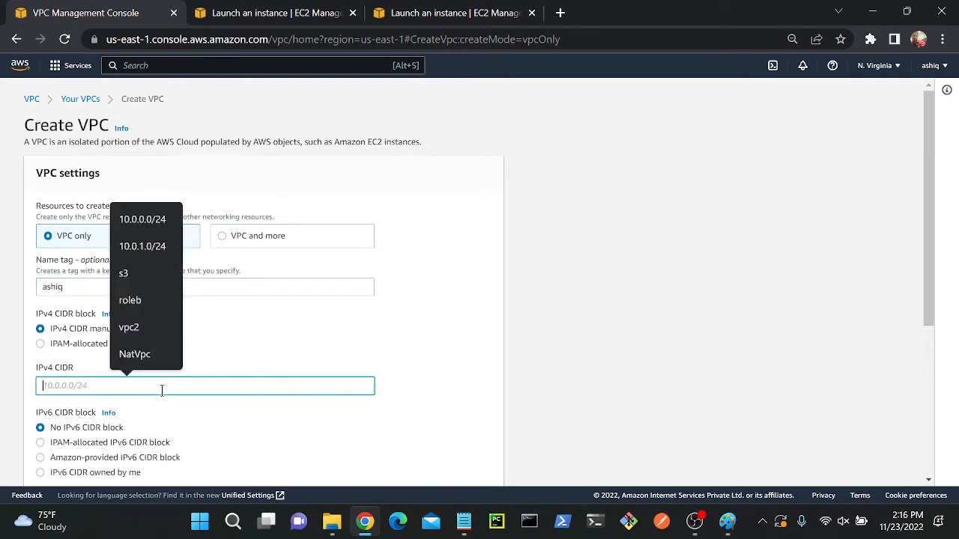
text(10.0.0.0/24)
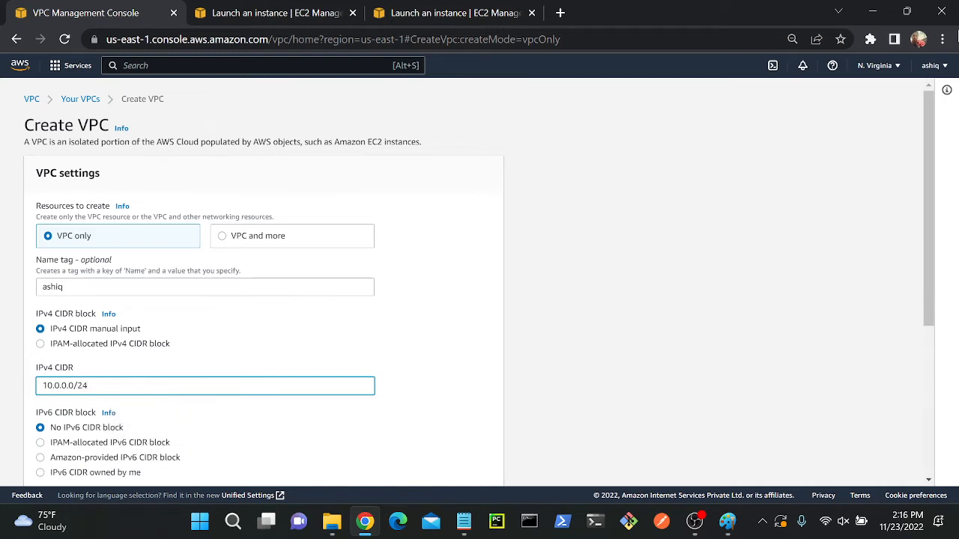
- Check the VPC choices on the Ohio instance launch page, then submit the new N. Virginia VPC for creation
click(474, 15)
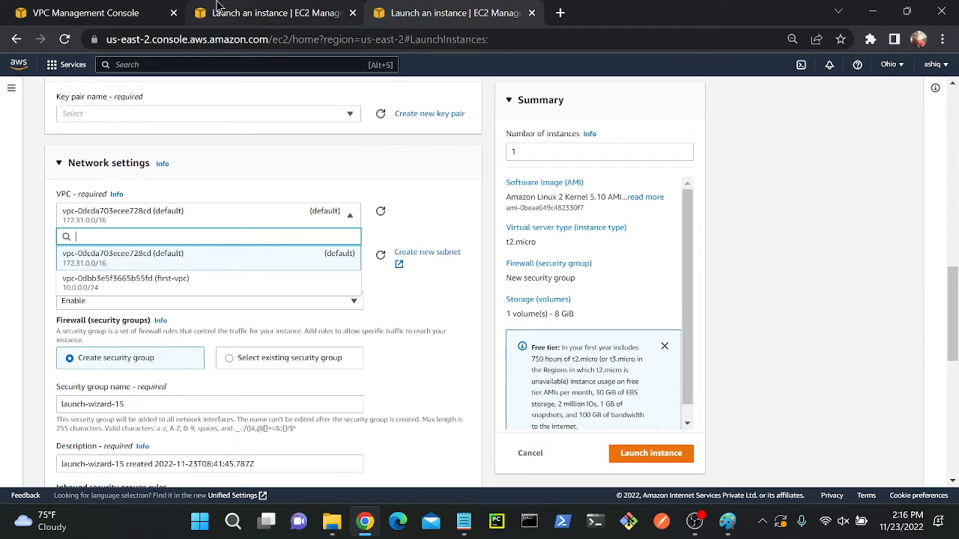
click(95, 14)
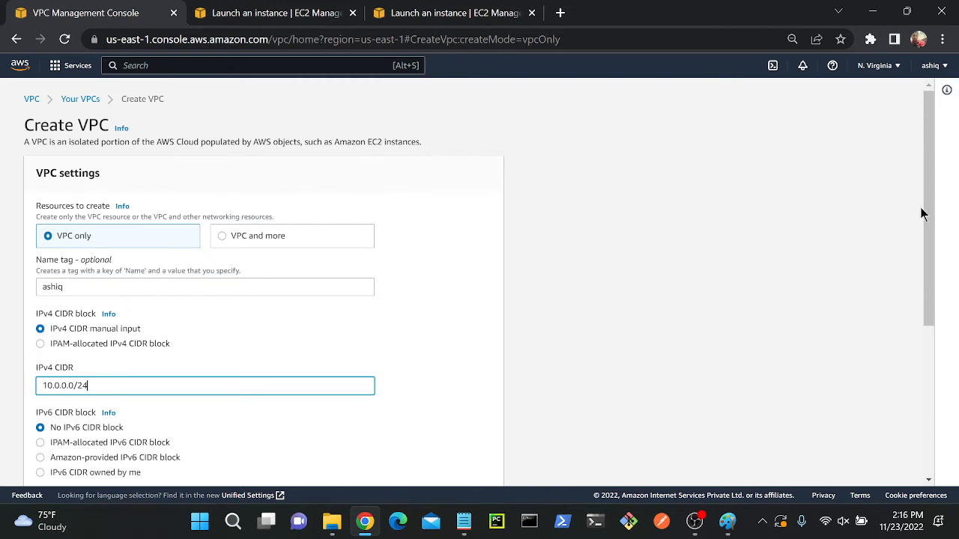
scroll(926, 217, down, 5)
click(461, 464)
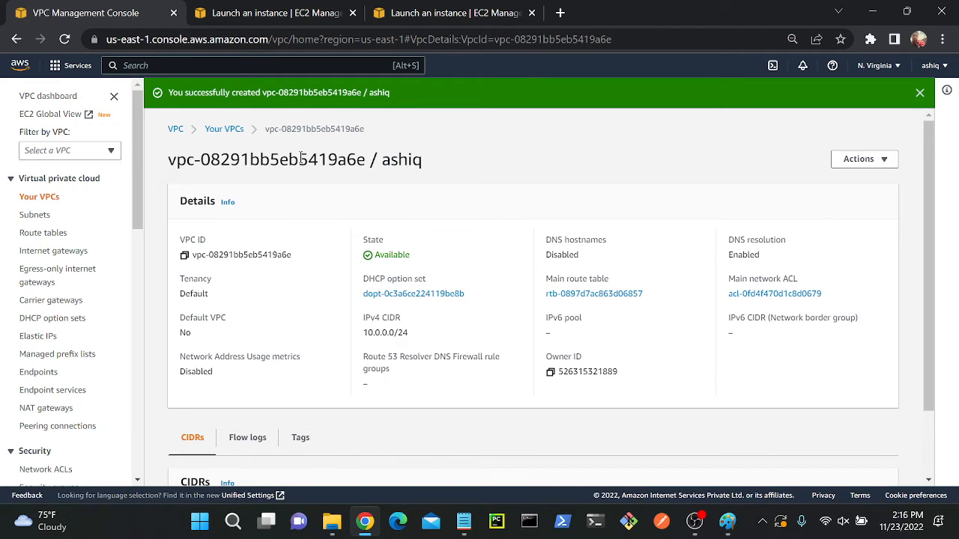
- Refresh the VPC choices in the N. Virginia instance launch form to use the 10.0.0.0/24 VPC, and reload its subnet choices
click(266, 17)
click(358, 319)
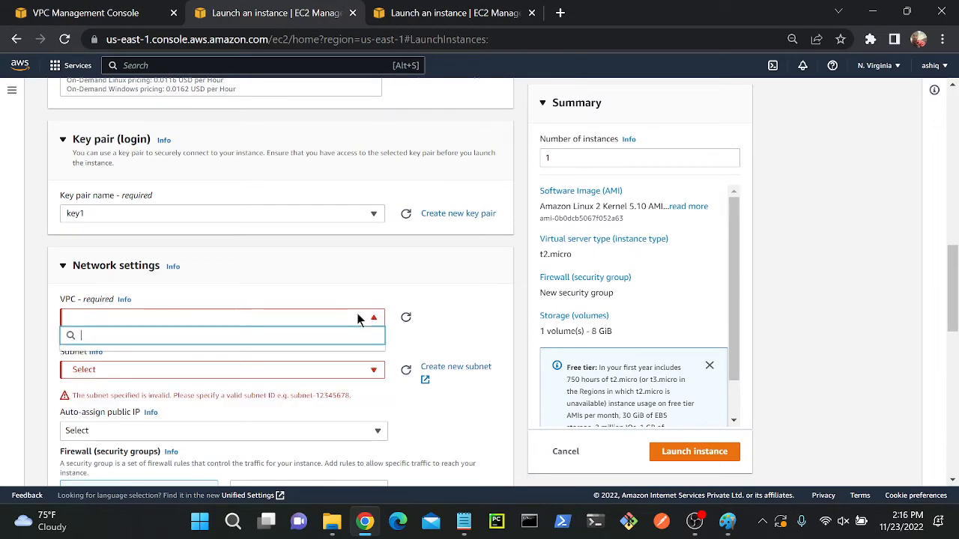
click(406, 317)
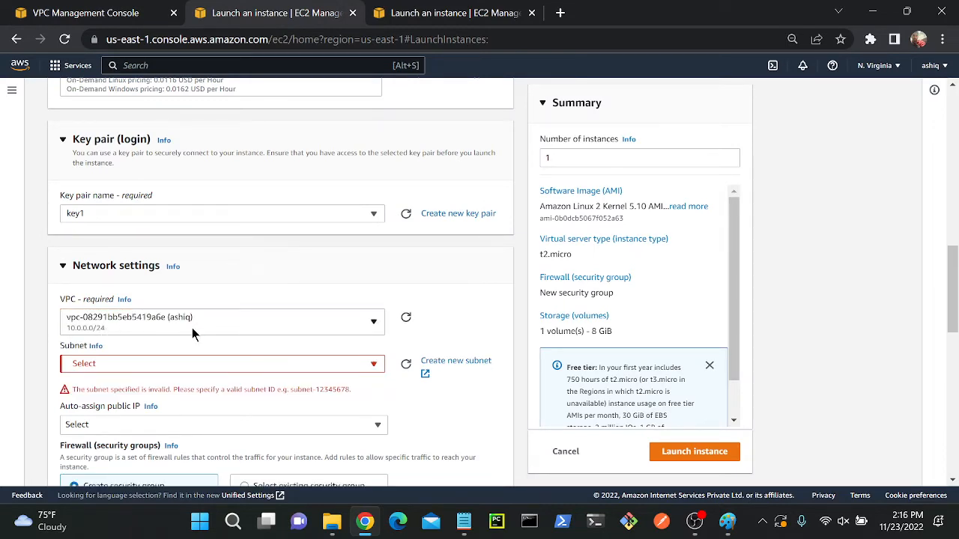
click(130, 366)
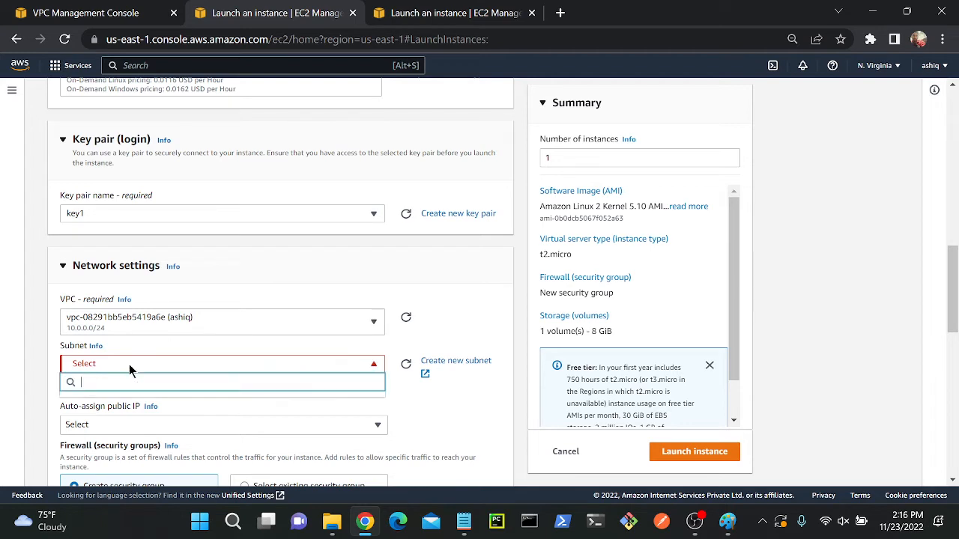
click(407, 364)
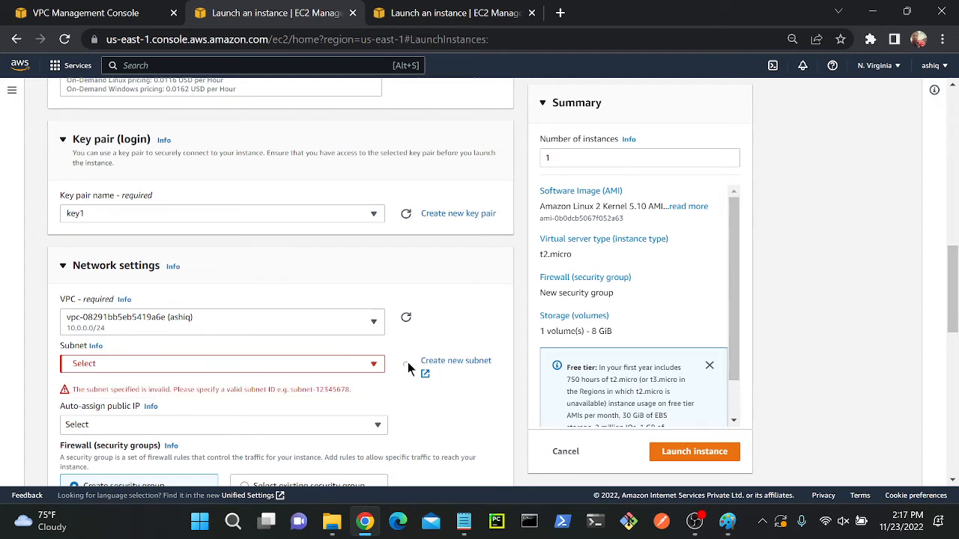
- Try to launch the N. Virginia instance in the 10.0.0.0/24 VPC without choosing a subnet, and close its launch page
click(332, 367)
click(509, 323)
click(700, 457)
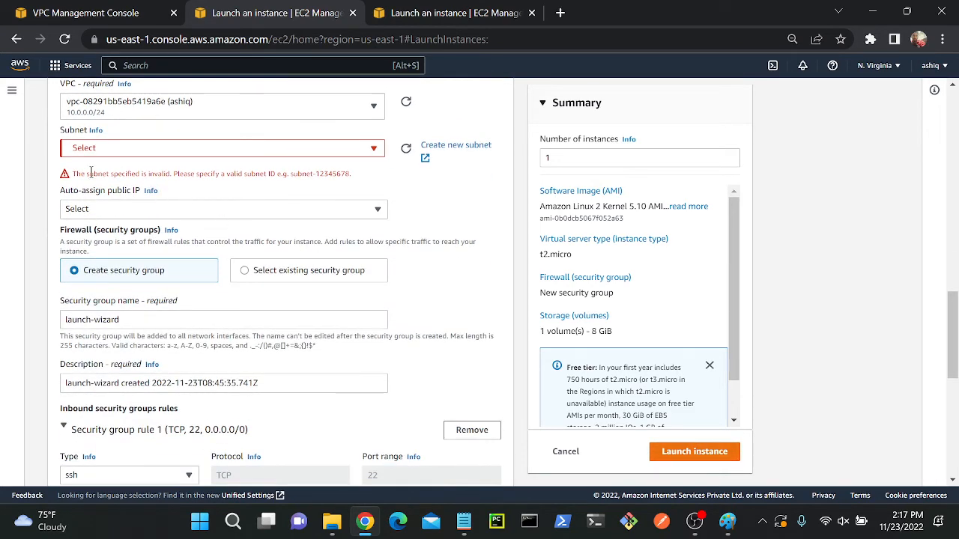
drag(89, 173, 267, 174)
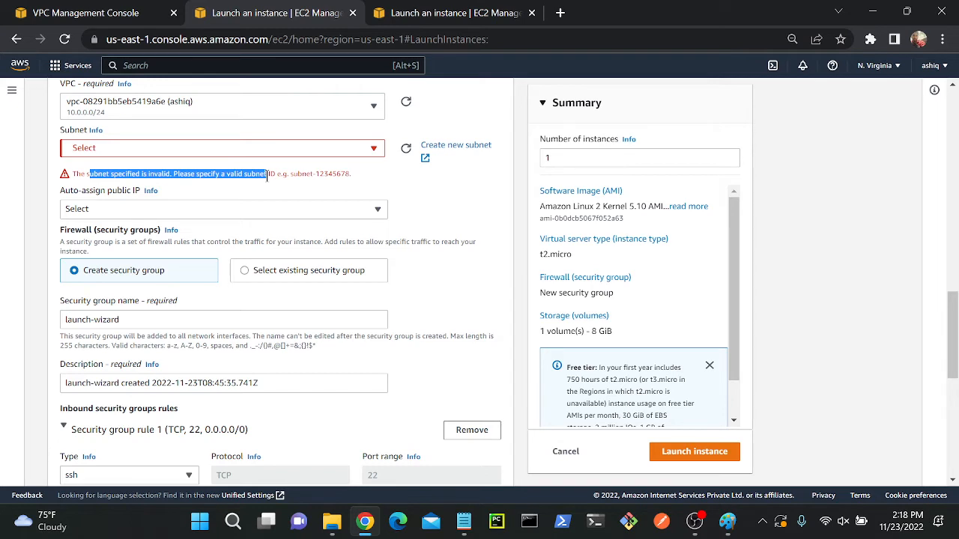
click(353, 12)
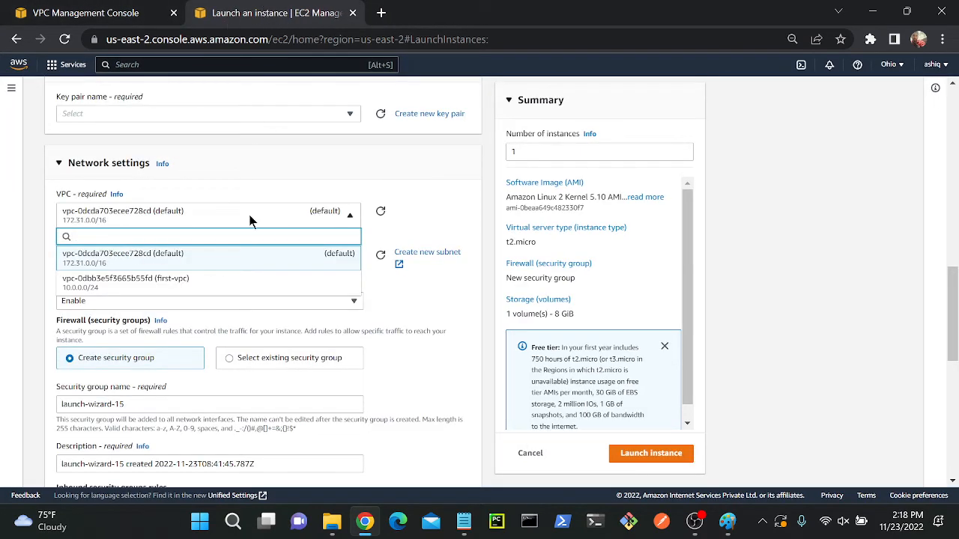
- Check the VPC and subnet choices in the Ohio instance launch form, and leave it for the Instances list
click(429, 215)
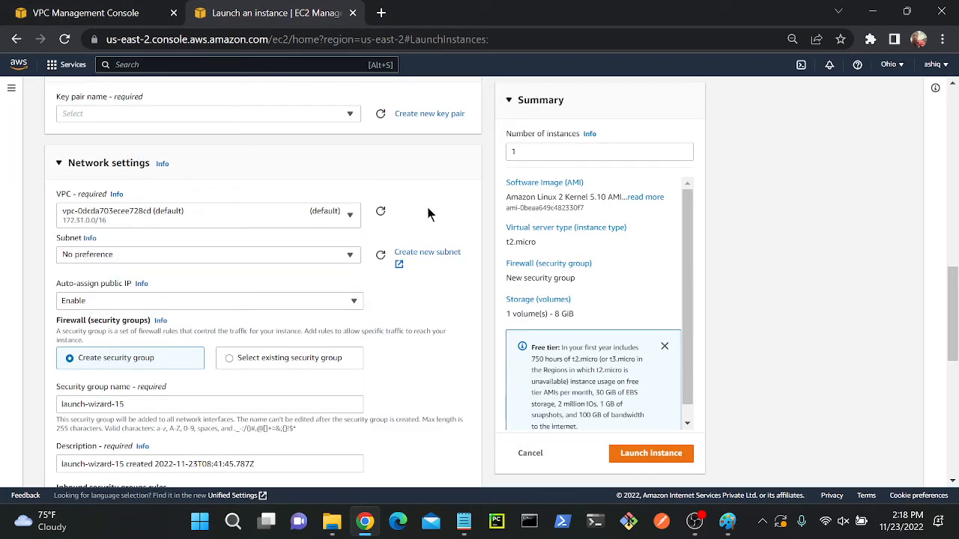
click(265, 253)
click(338, 228)
scroll(216, 245, up, 5)
scroll(216, 245, down, 5)
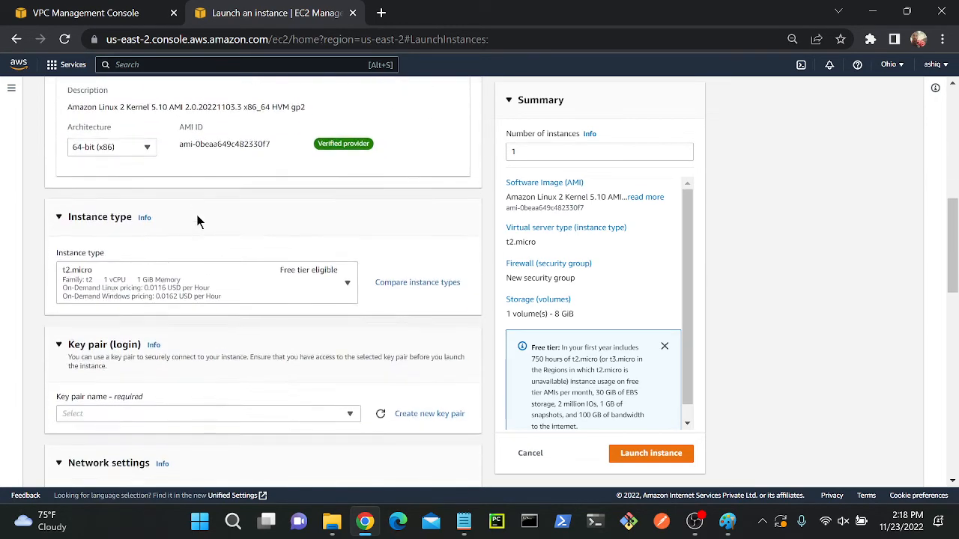
scroll(198, 217, up, 8)
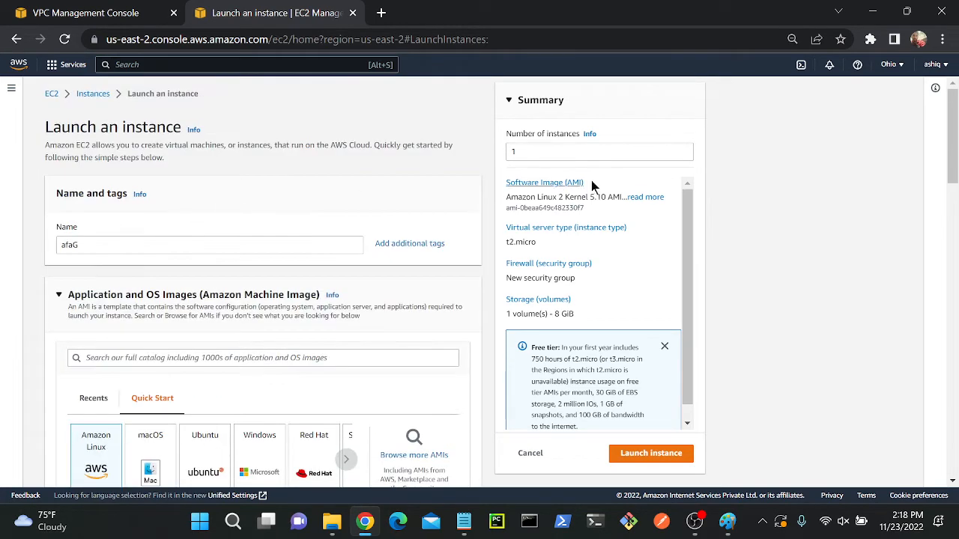
click(93, 94)
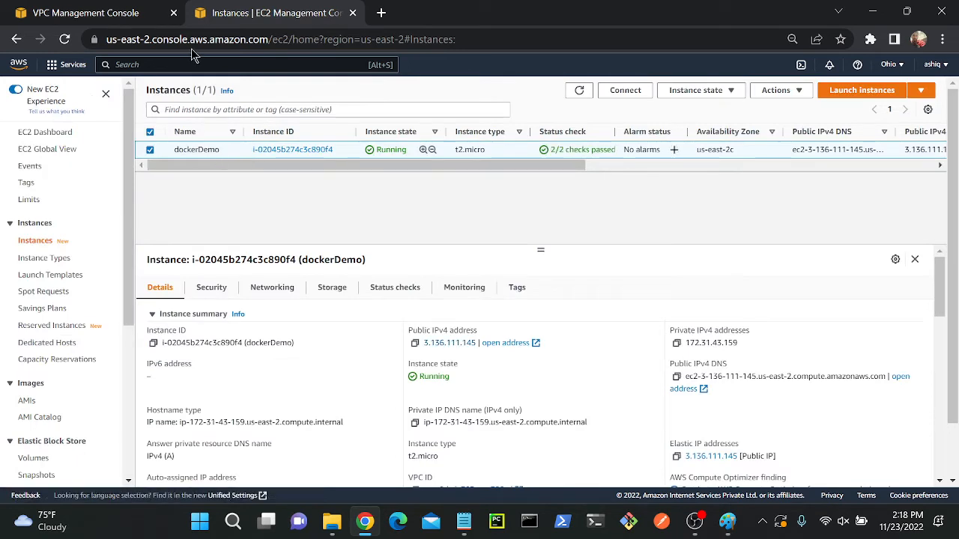
- Open the VPC service in Ohio, closing the redundant VPC tab, and select first-vpc in the list of VPCs
click(221, 64)
text(vpc)
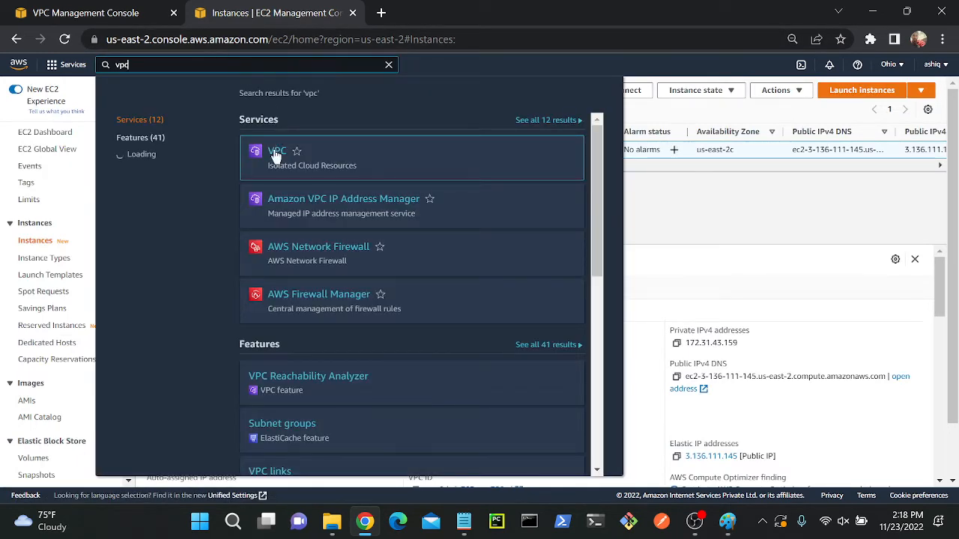
click(276, 153)
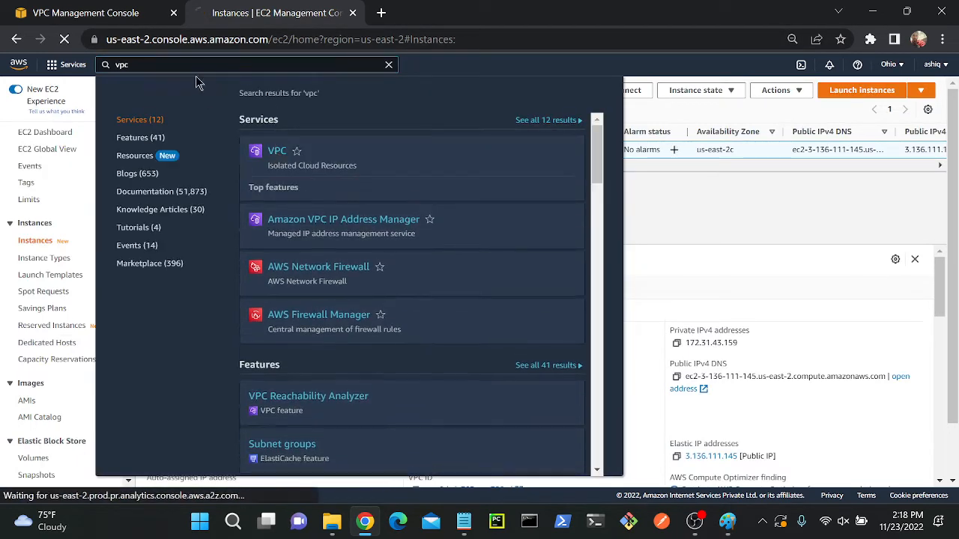
click(174, 13)
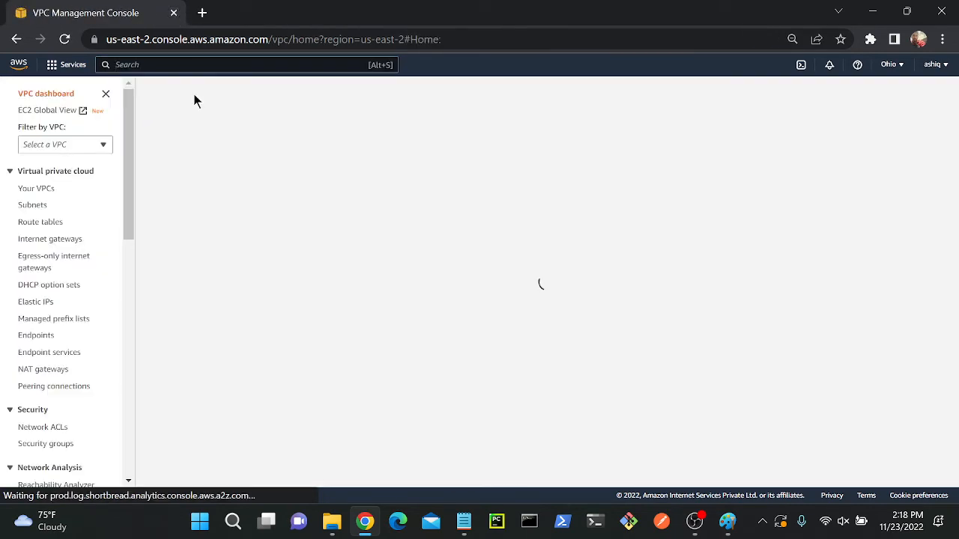
click(36, 189)
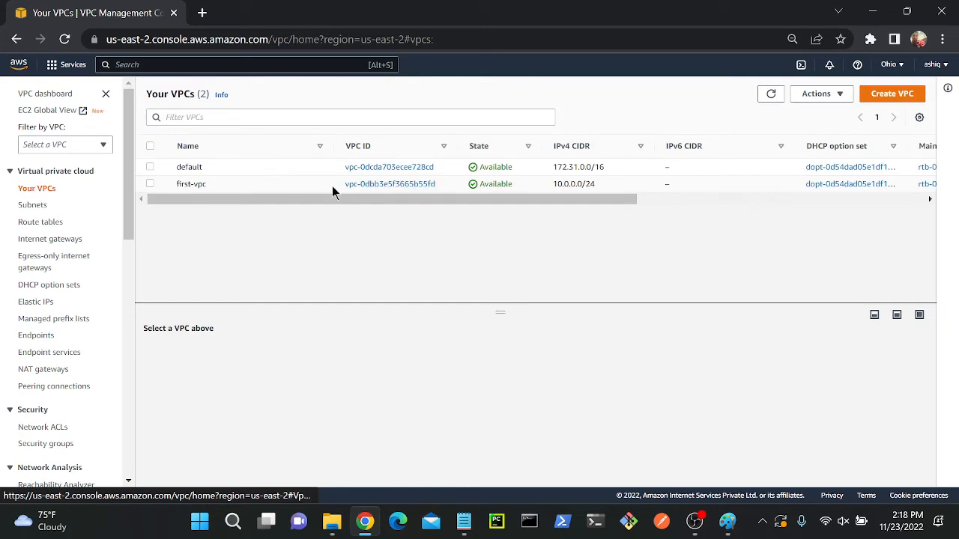
click(246, 189)
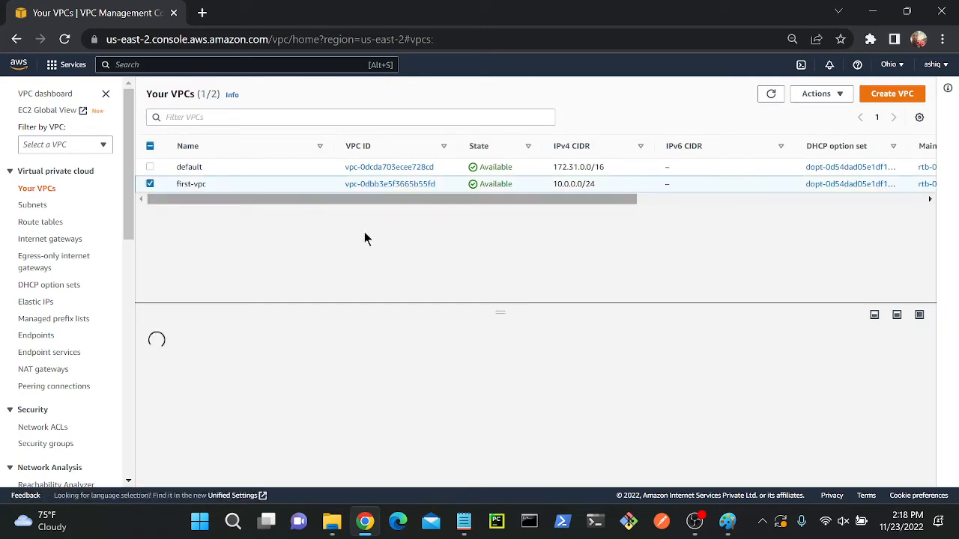
- In the Paint diagram, brush a green check mark on the VPC box near label 1 and a short green stroke below the 10.0.0.0/25 label
click(727, 522)
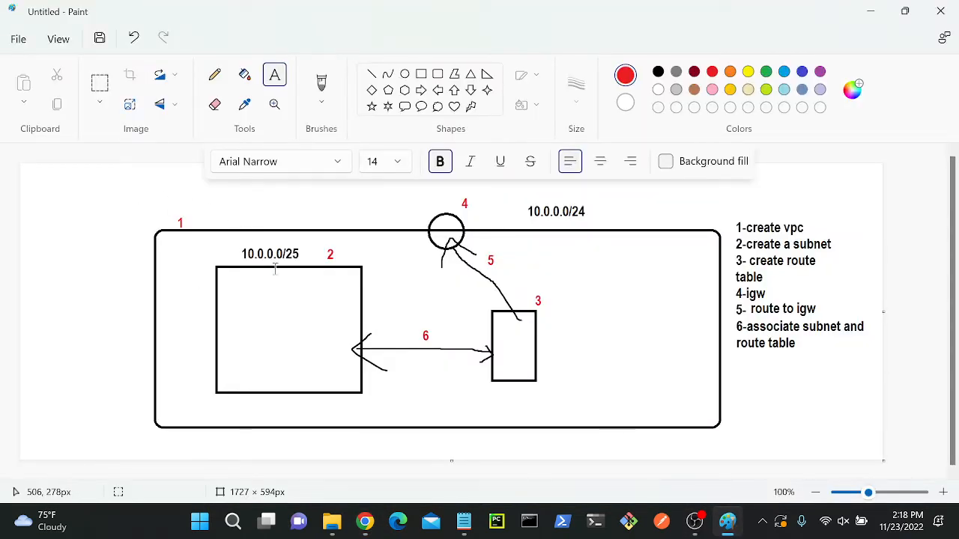
click(322, 82)
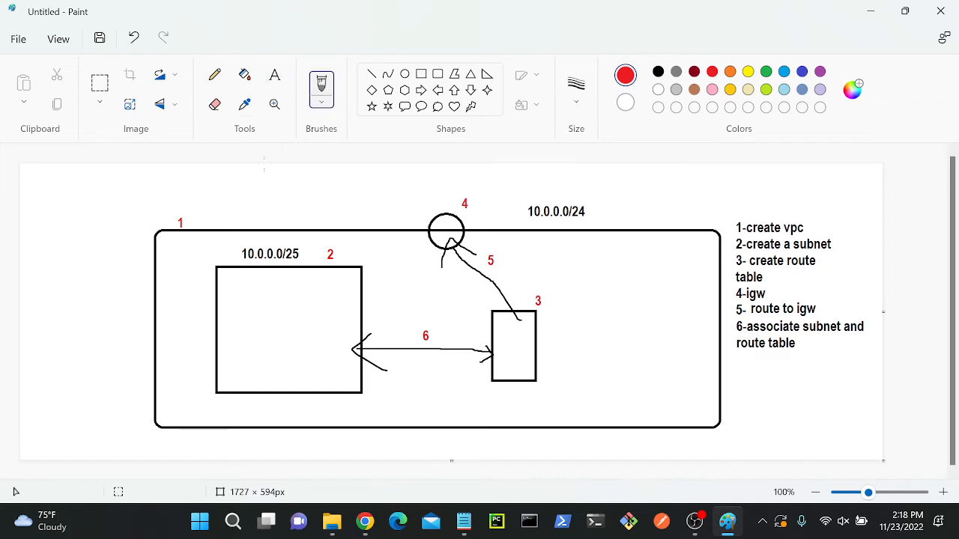
mouse_move(225, 219)
mouse_down()
mouse_move(233, 228)
mouse_move(280, 199)
mouse_up()
key(ctrl+z)
click(766, 72)
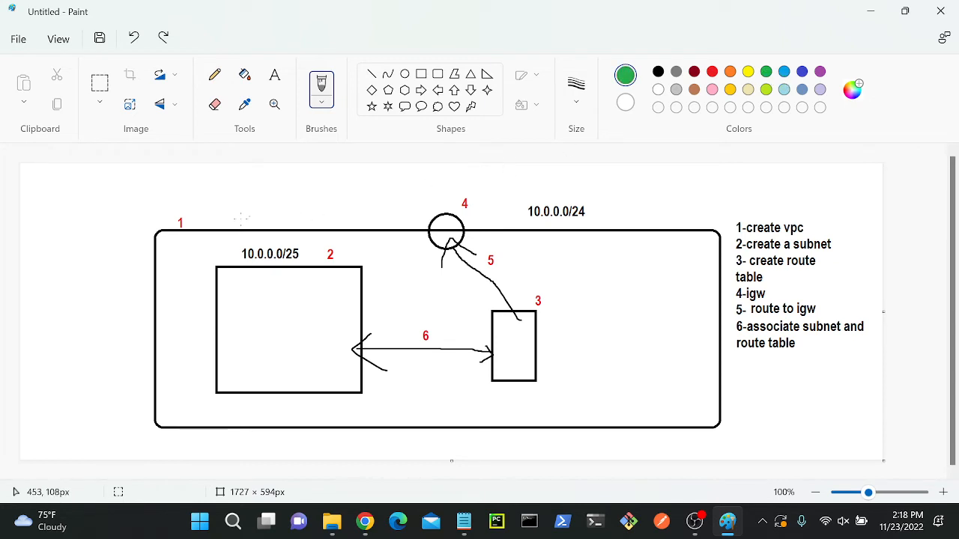
mouse_move(235, 219)
mouse_down()
mouse_move(245, 237)
mouse_move(311, 199)
mouse_up()
drag(295, 259, 299, 275)
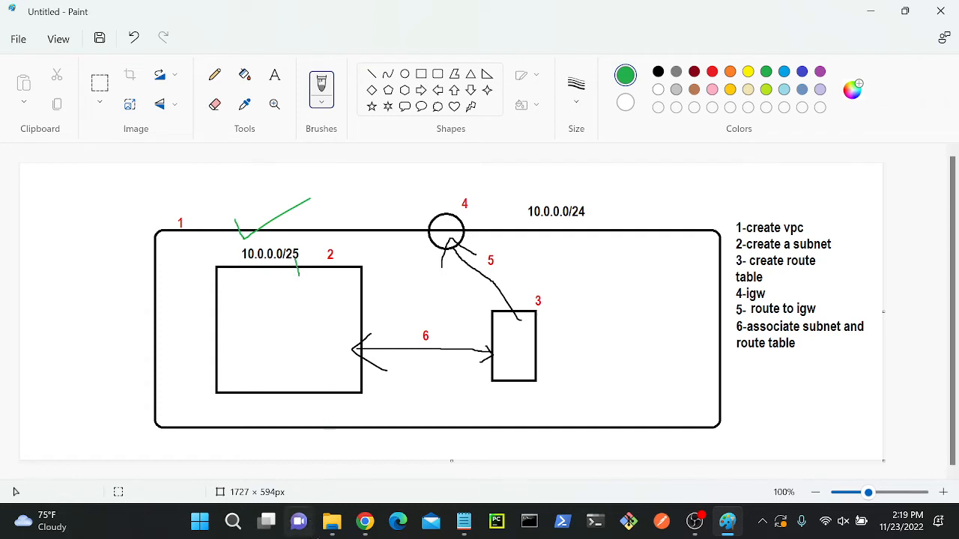
- Back in the browser, select the subnet sub-1 in the Subnets list and widen the VPC column to show full VPC names
mouse_move(365, 522)
click(315, 440)
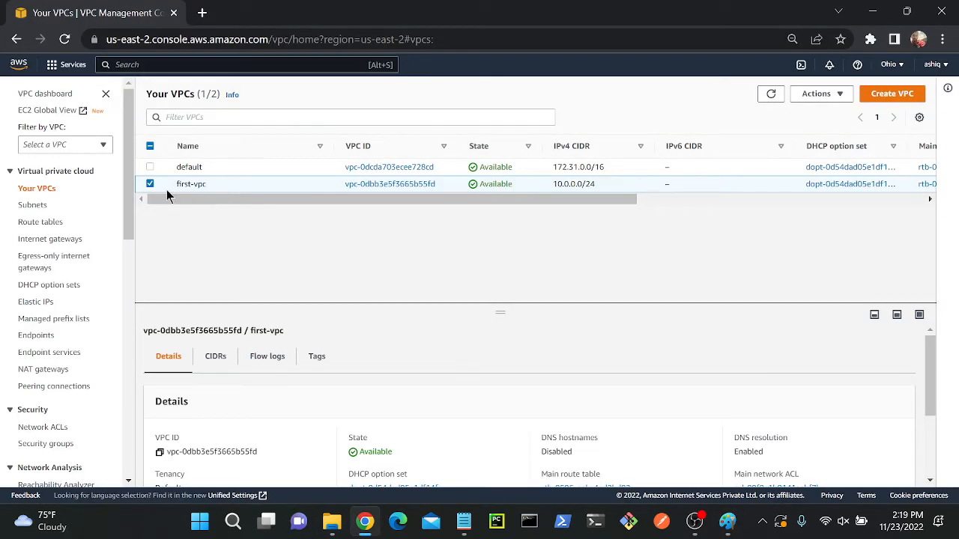
click(32, 206)
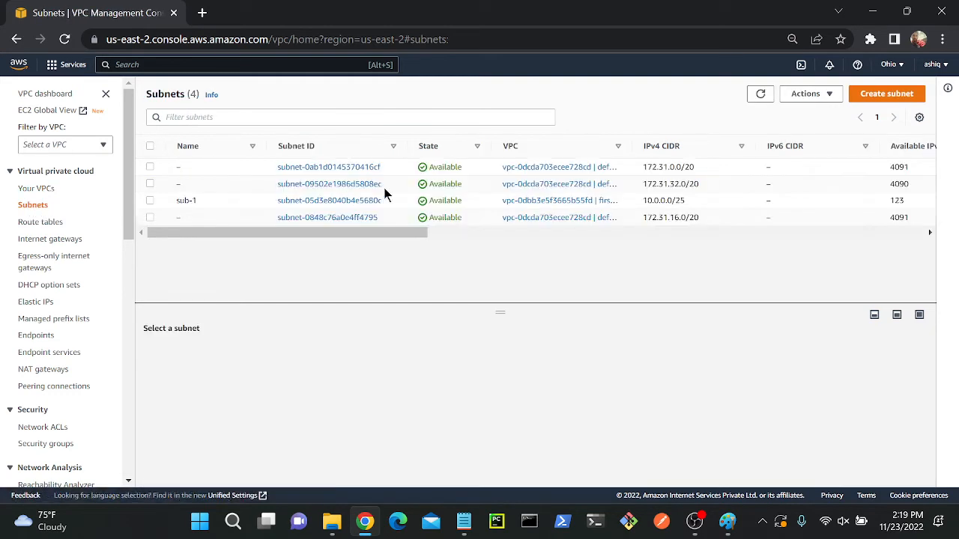
click(218, 201)
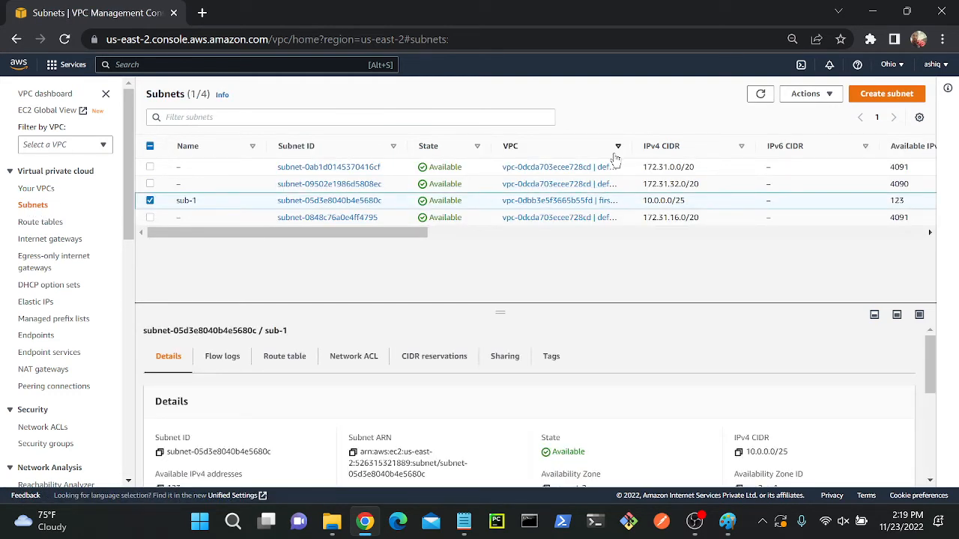
drag(629, 149, 669, 159)
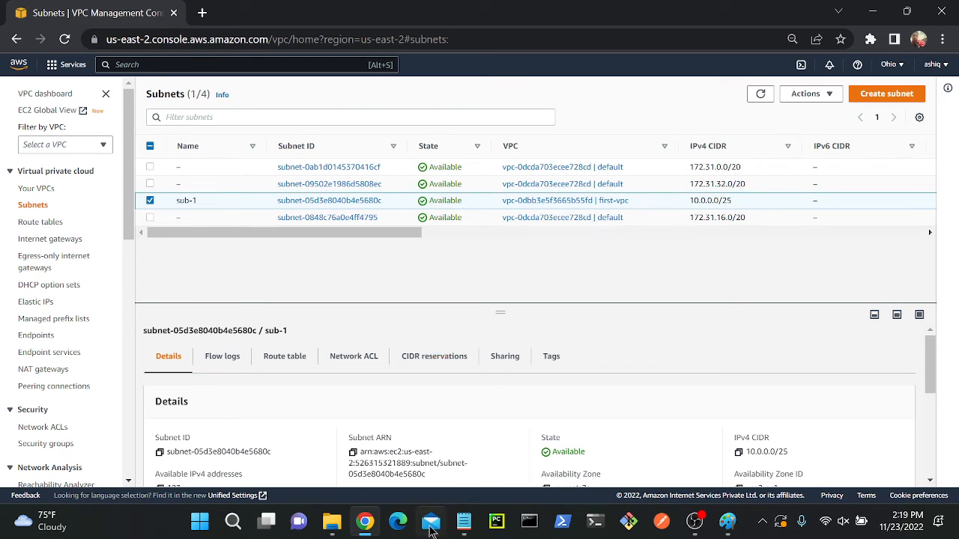
- In the Paint diagram, brush a green check mark beside the route table box labelled 3
click(728, 521)
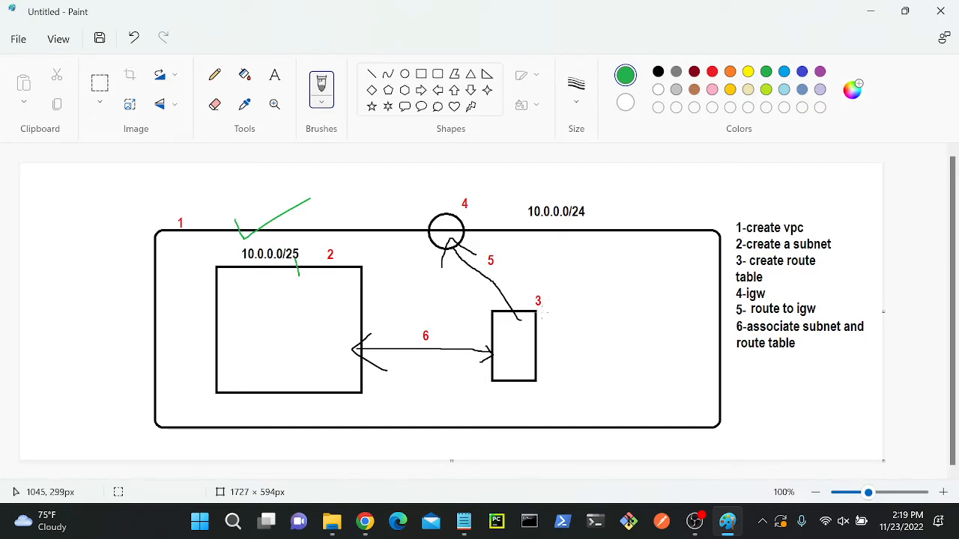
drag(534, 323, 558, 315)
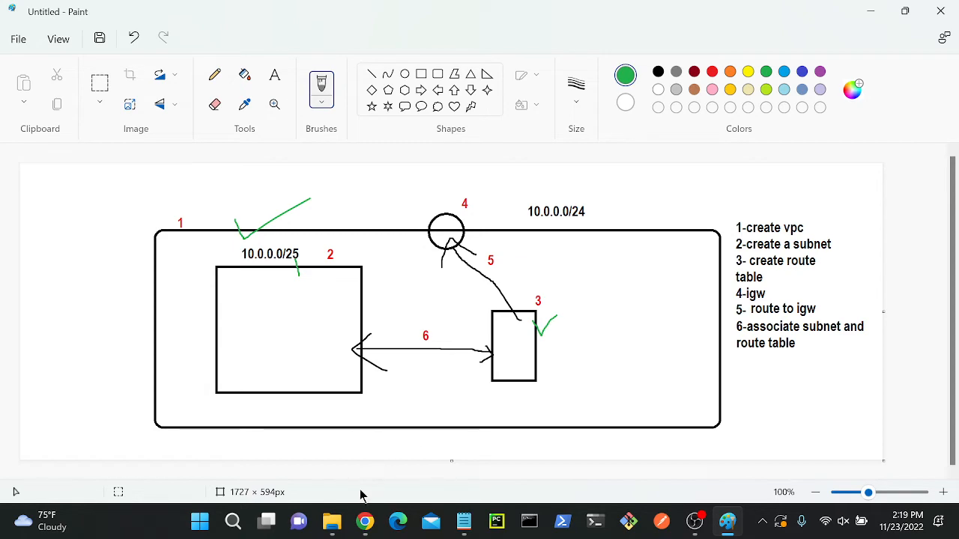
click(367, 529)
click(367, 529)
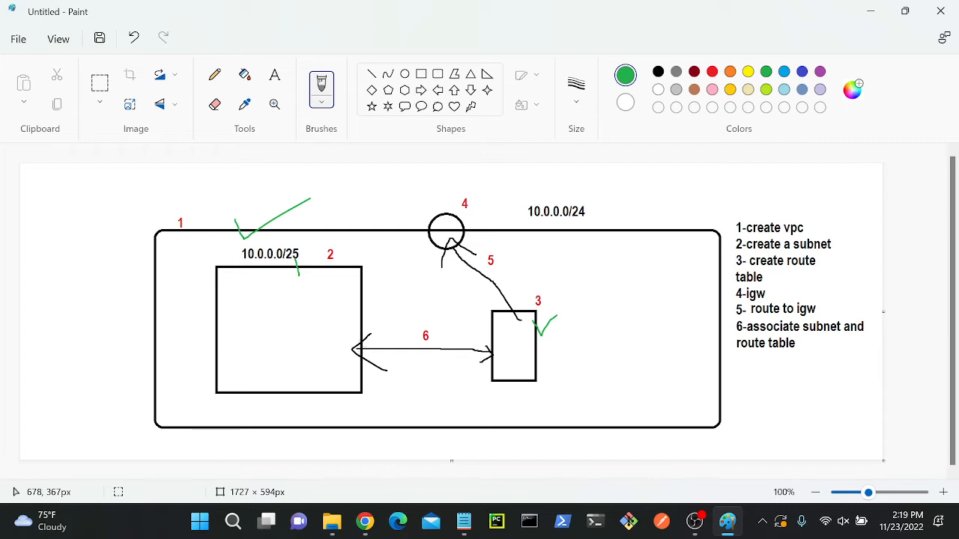
- Switch to Chrome, duplicate the Subnets tab, and open the EC2 service in the duplicate
click(365, 521)
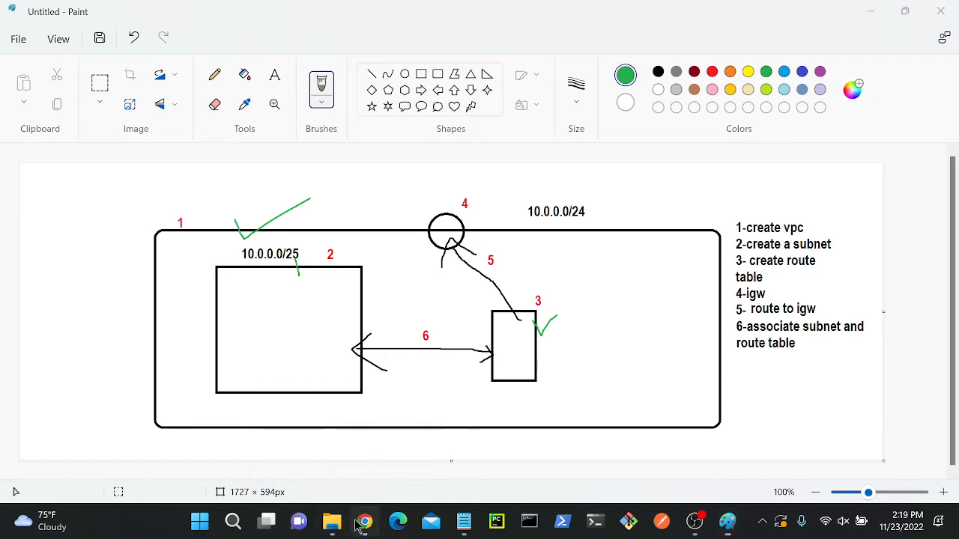
right_click(111, 17)
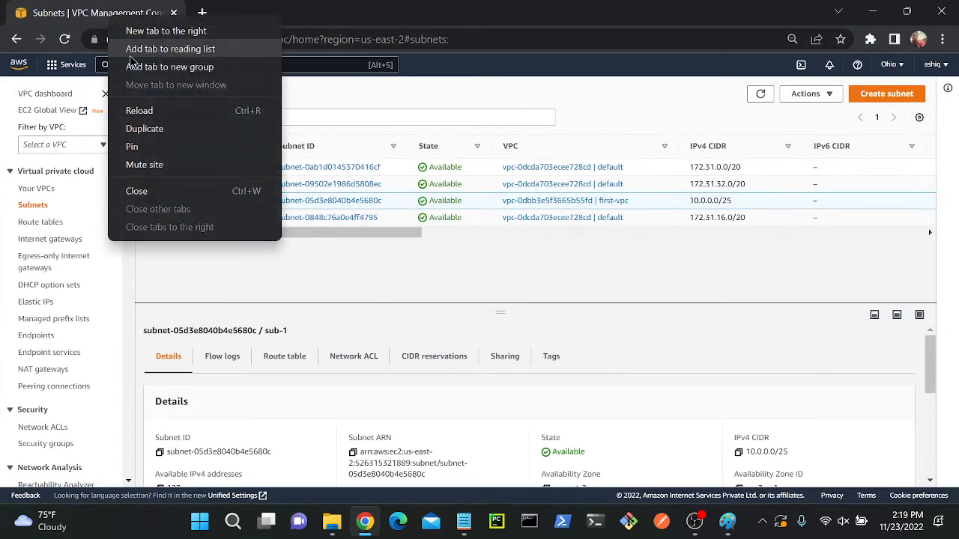
click(138, 126)
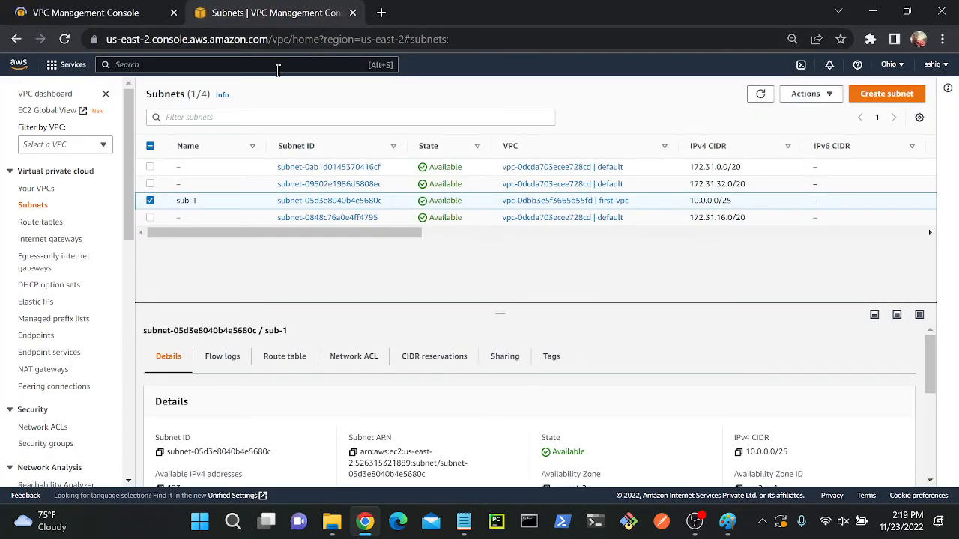
text(ec2)
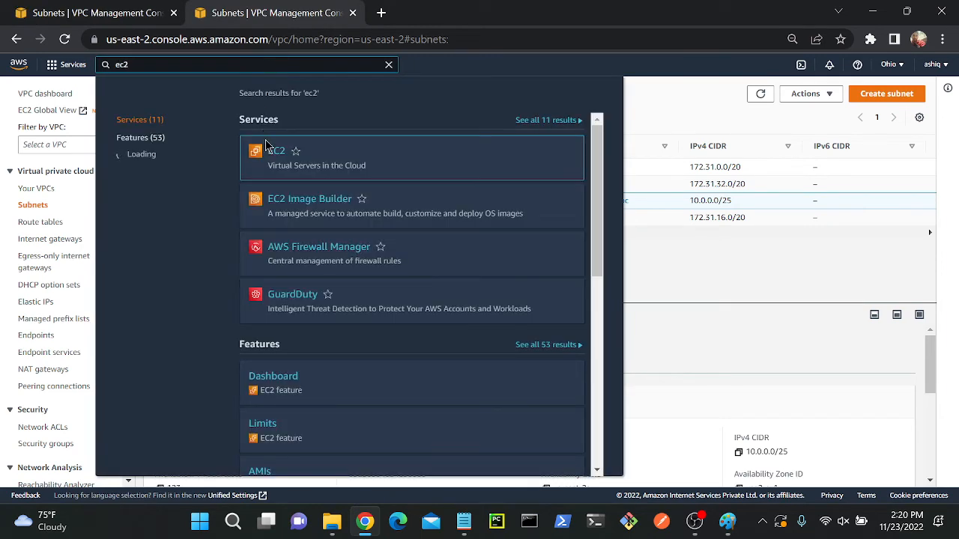
click(275, 153)
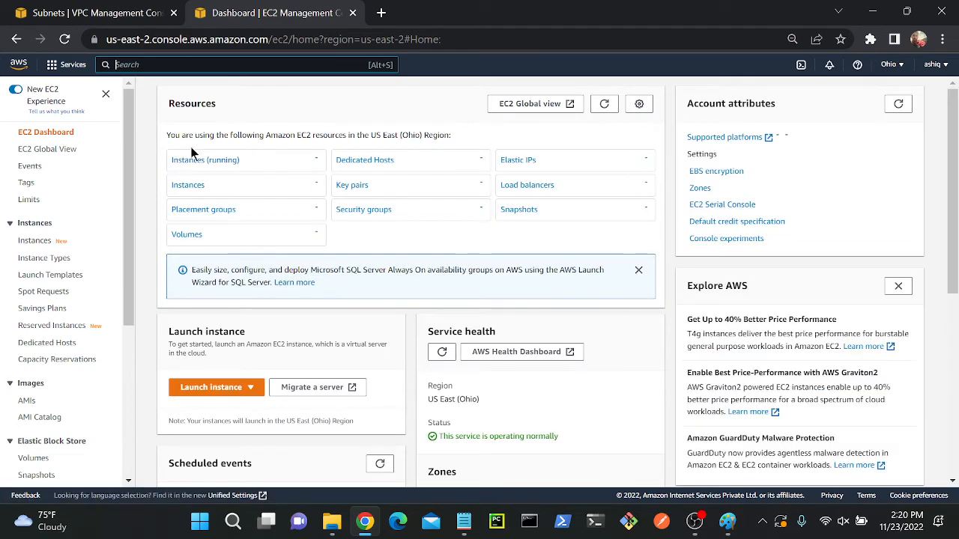
- Open the running instances and examine the VPC and subnet details of the dockerDemo instance
click(192, 163)
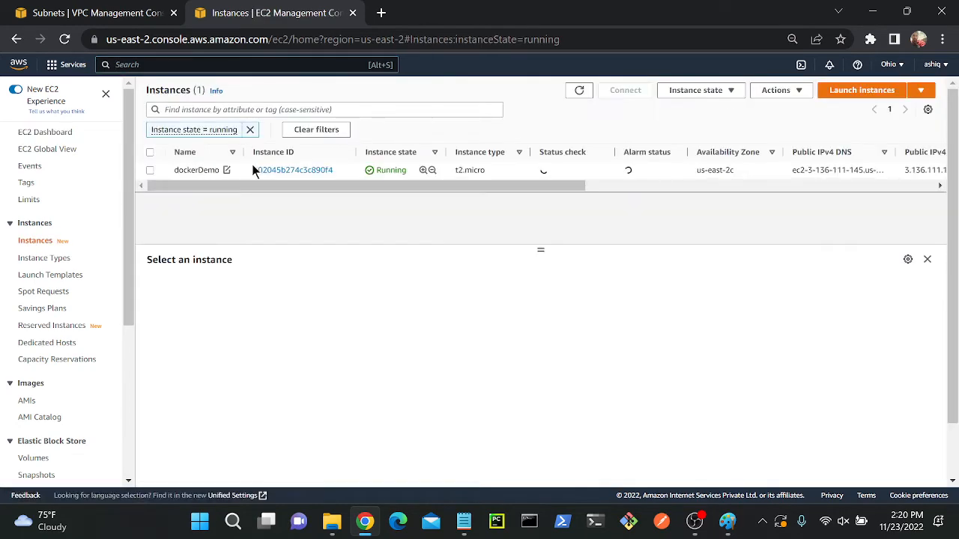
click(345, 173)
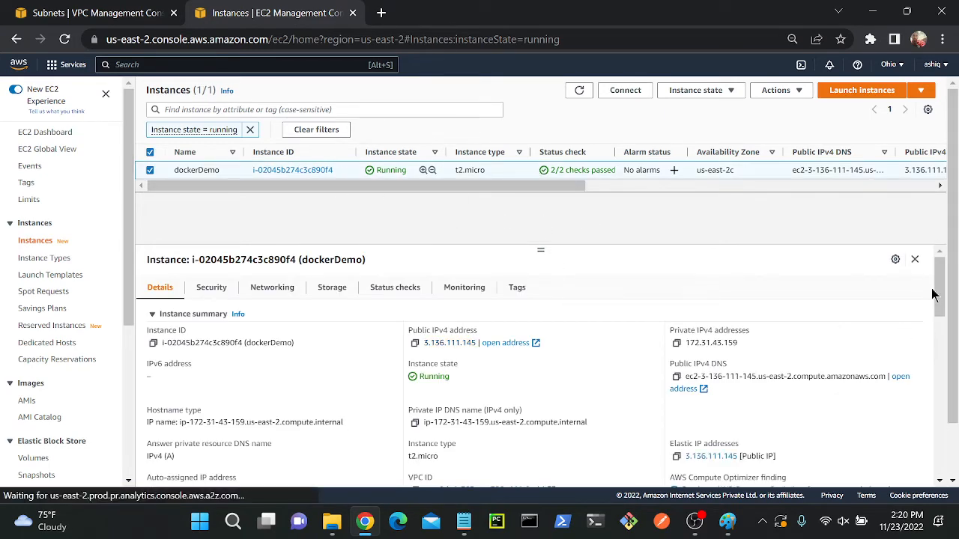
scroll(943, 292, down, 2)
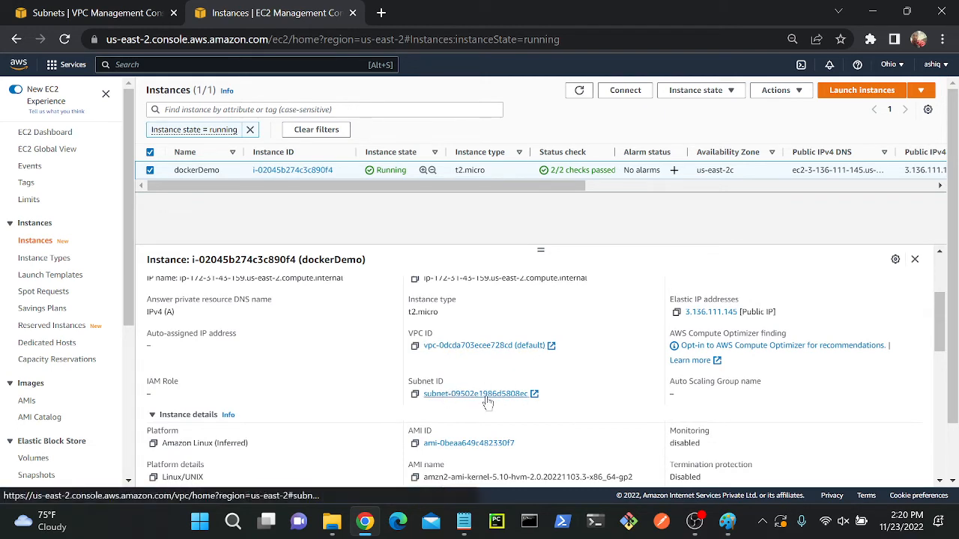
- Start a new instance launch in Ohio and name the instance first-vm
click(852, 91)
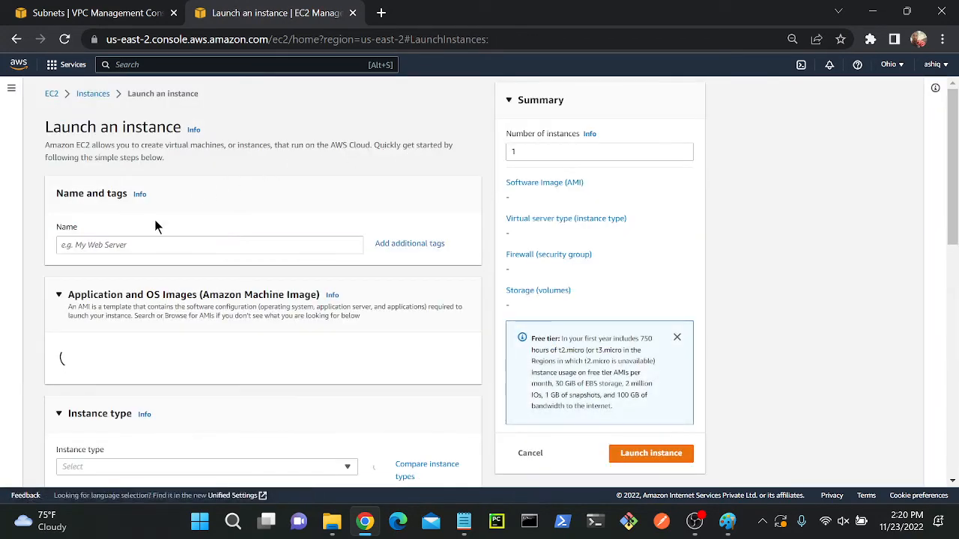
click(136, 244)
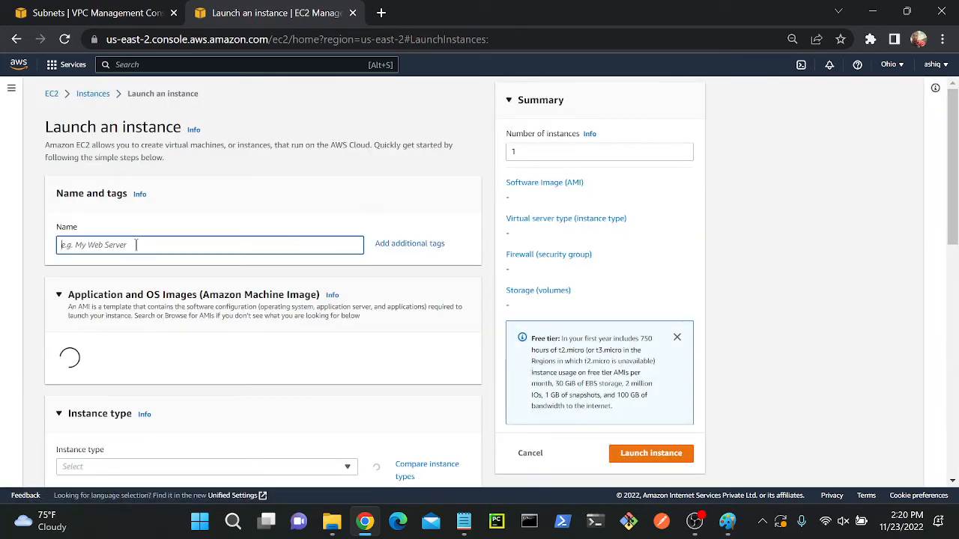
text(fir)
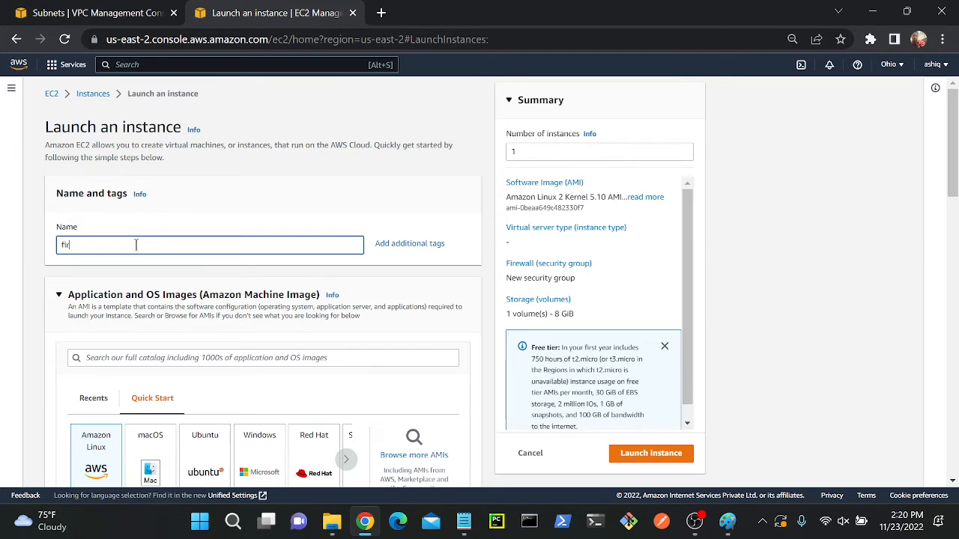
text(st-vm)
drag(955, 155, 955, 201)
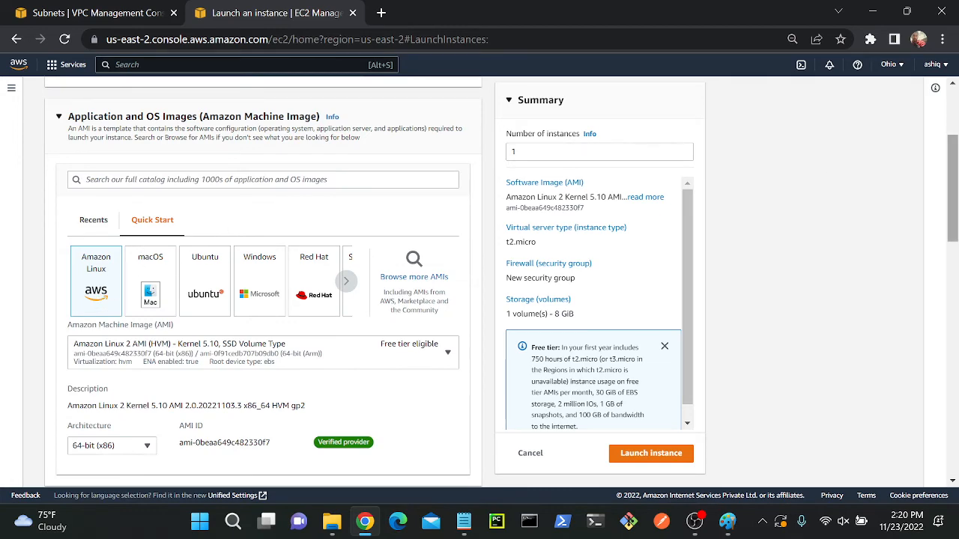
- Choose the keynovember key pair for logging in to the new instance
drag(953, 191, 953, 299)
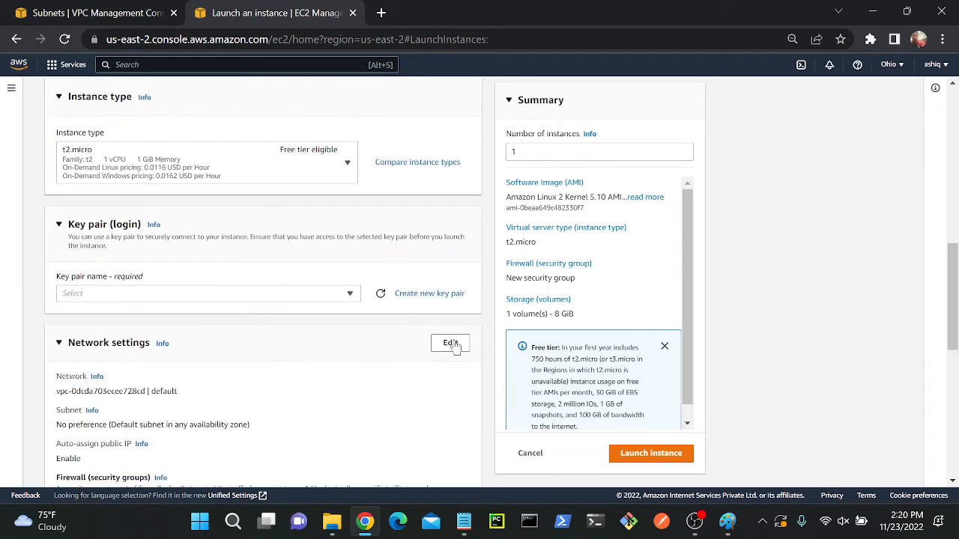
click(172, 300)
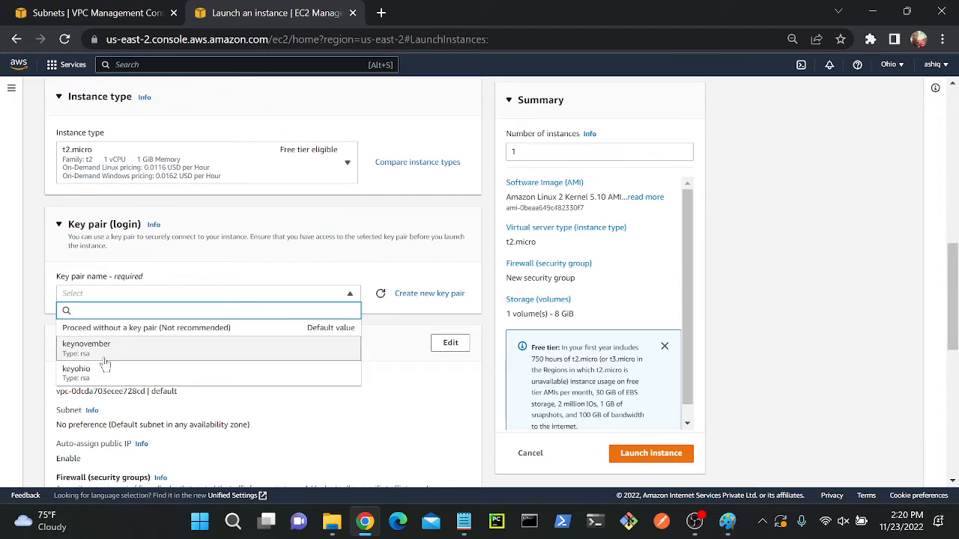
click(105, 357)
- Edit the new instance's network settings to use the VPC first-vpc and the subnet sub-1
scroll(462, 290, down, 2)
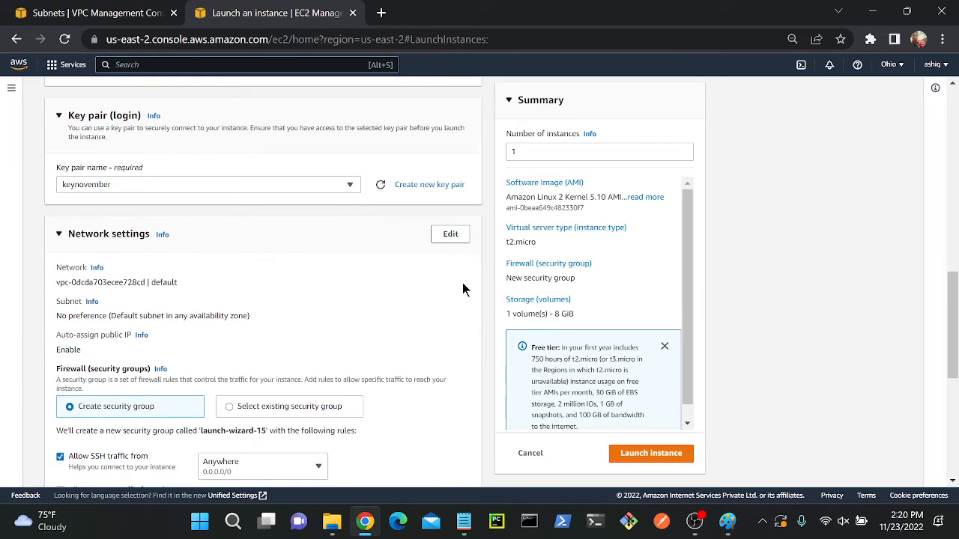
click(450, 235)
click(133, 280)
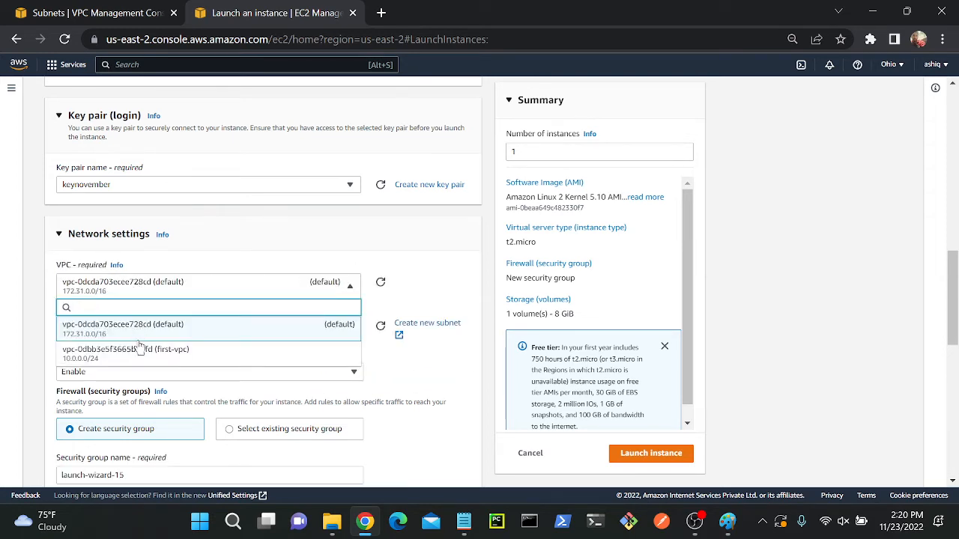
click(195, 352)
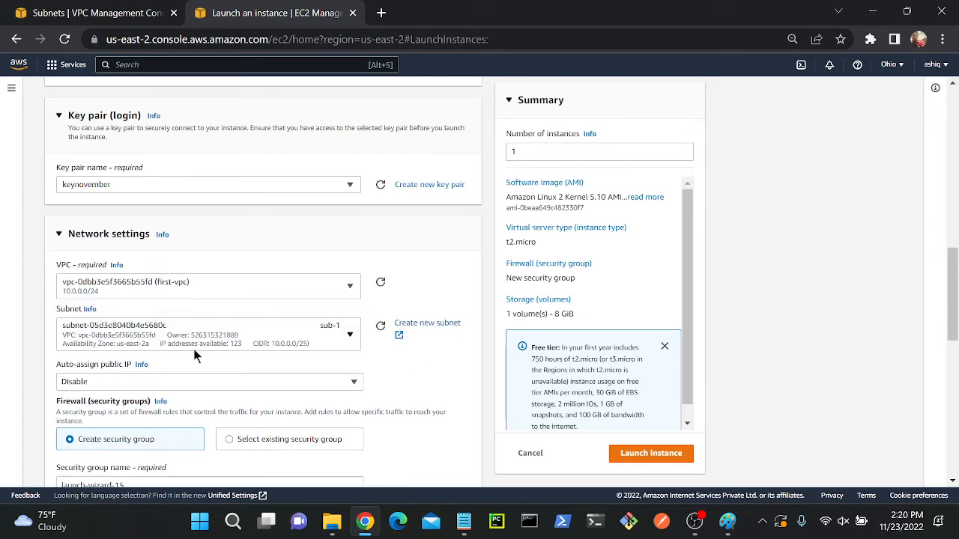
click(152, 328)
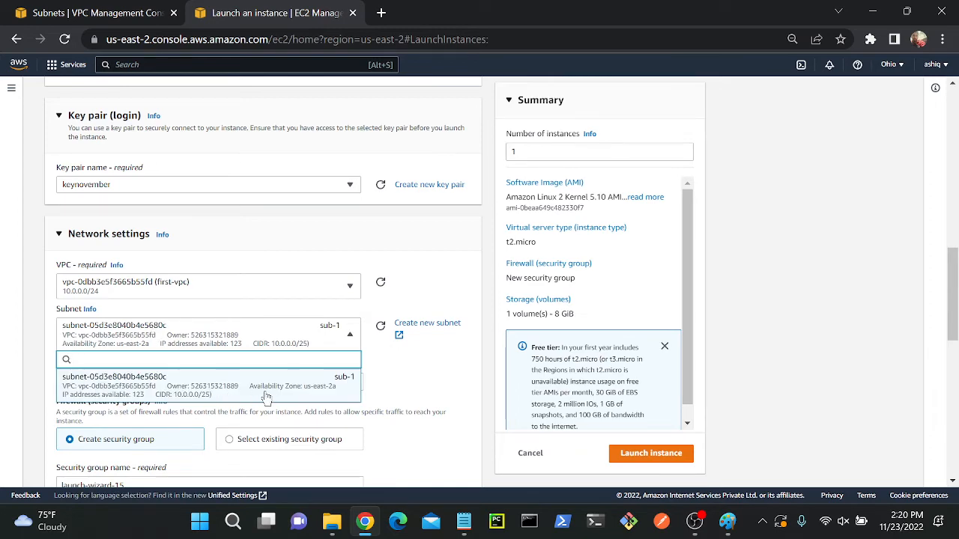
click(270, 329)
- Launch the configured instance, then return to the instances list and open the details of first-vm
drag(952, 307, 944, 447)
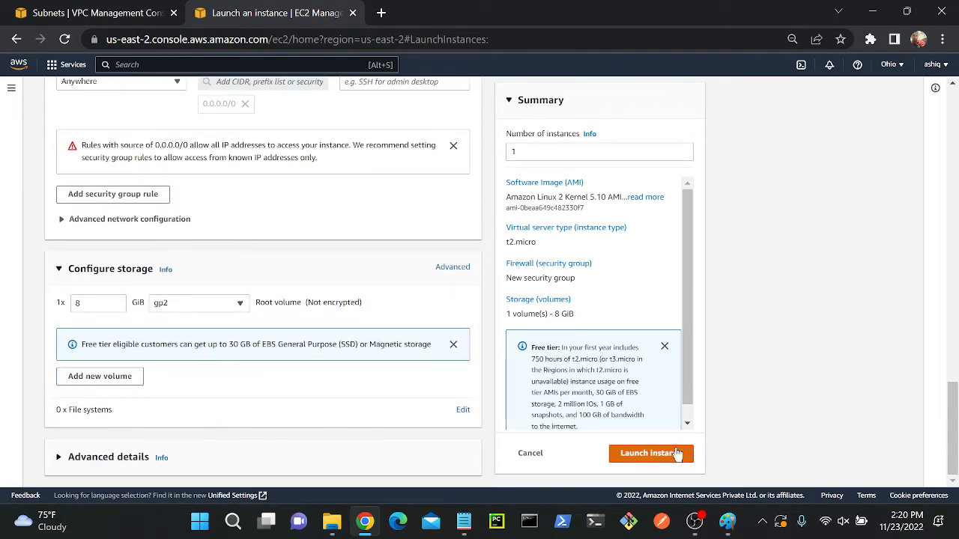
click(676, 453)
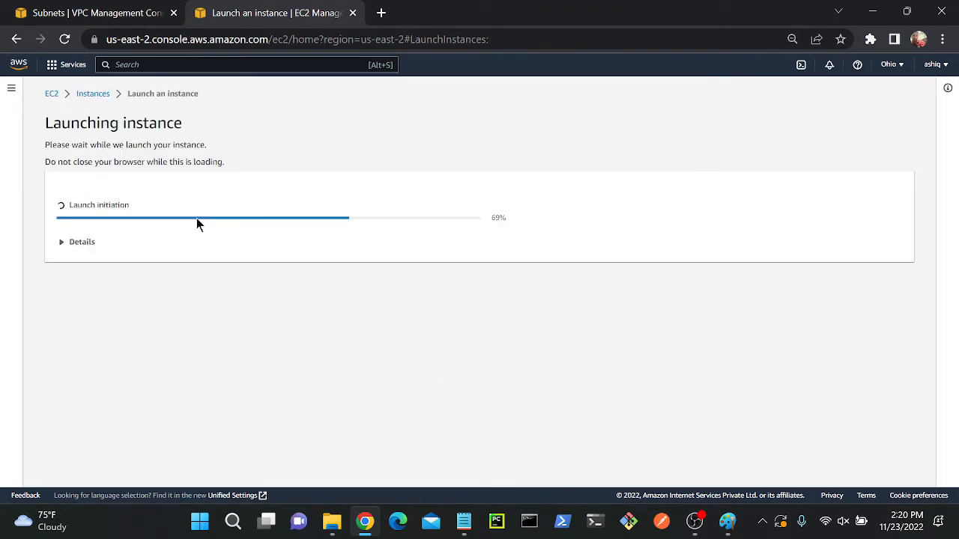
click(68, 243)
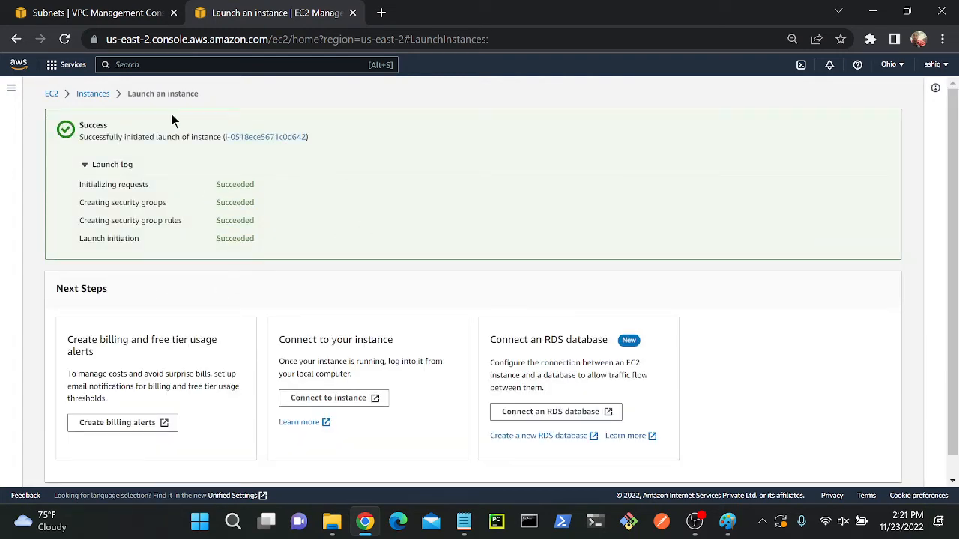
click(93, 93)
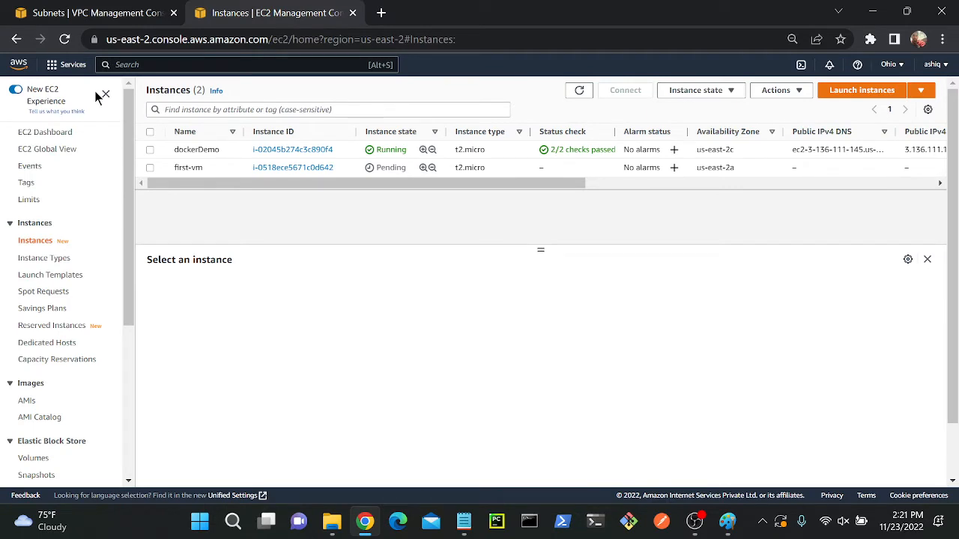
click(235, 168)
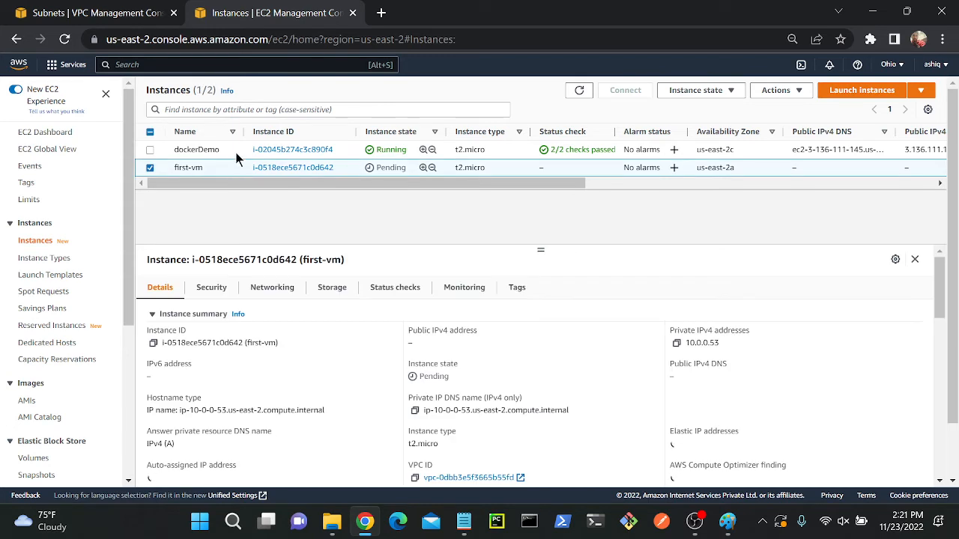
- Connect to the dockerDemo instance through EC2 Instance Connect and highlight its name in the session page
click(235, 150)
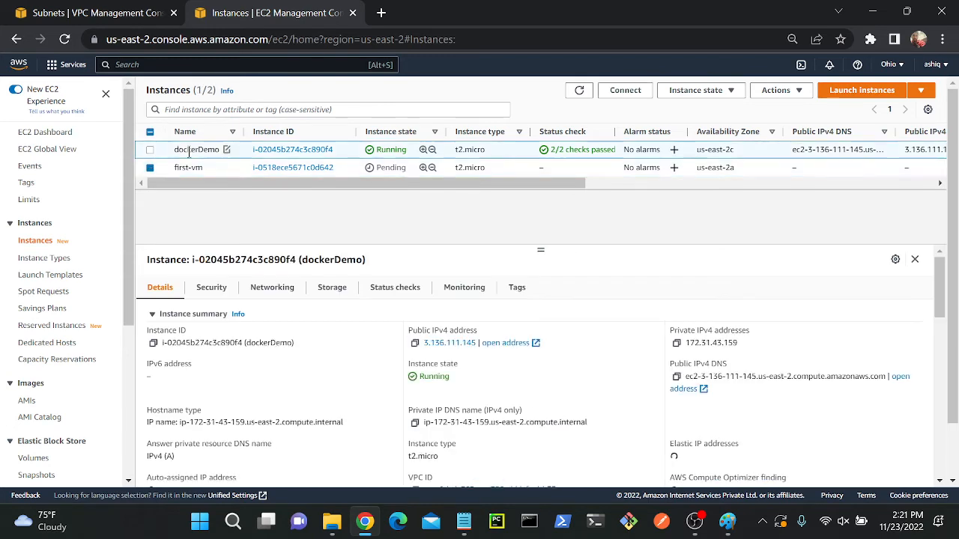
click(626, 90)
click(462, 402)
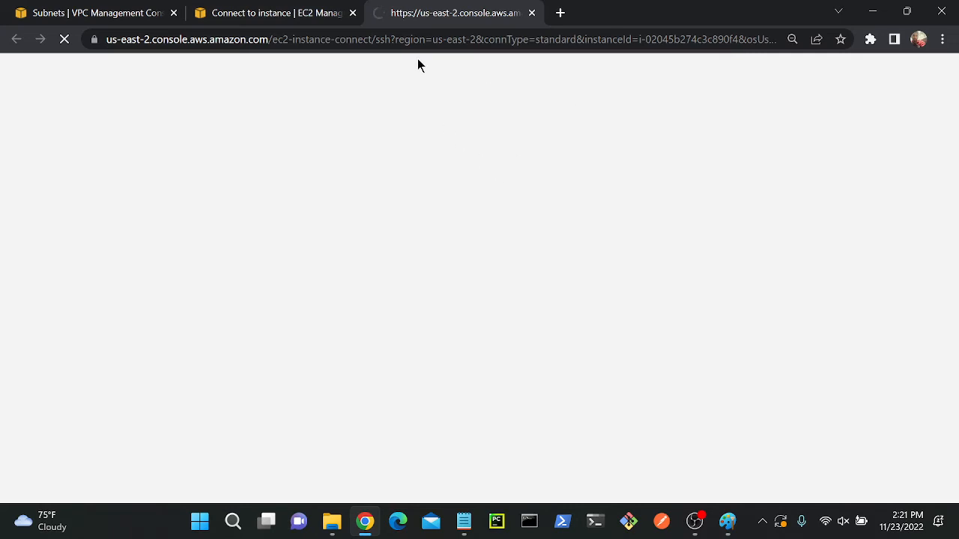
click(431, 11)
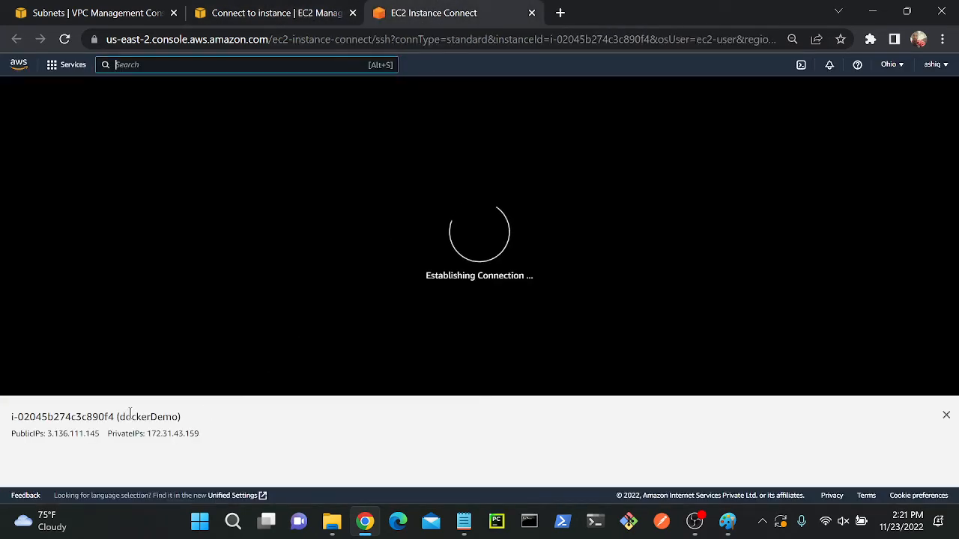
drag(108, 416, 188, 428)
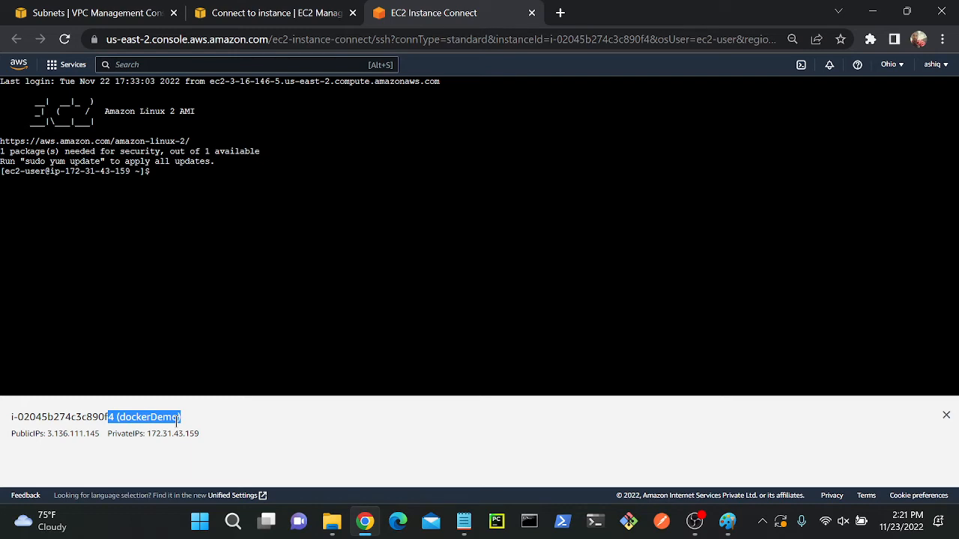
- Return to the instances list, refresh the instance states, and open the connection options for first-vm
click(292, 10)
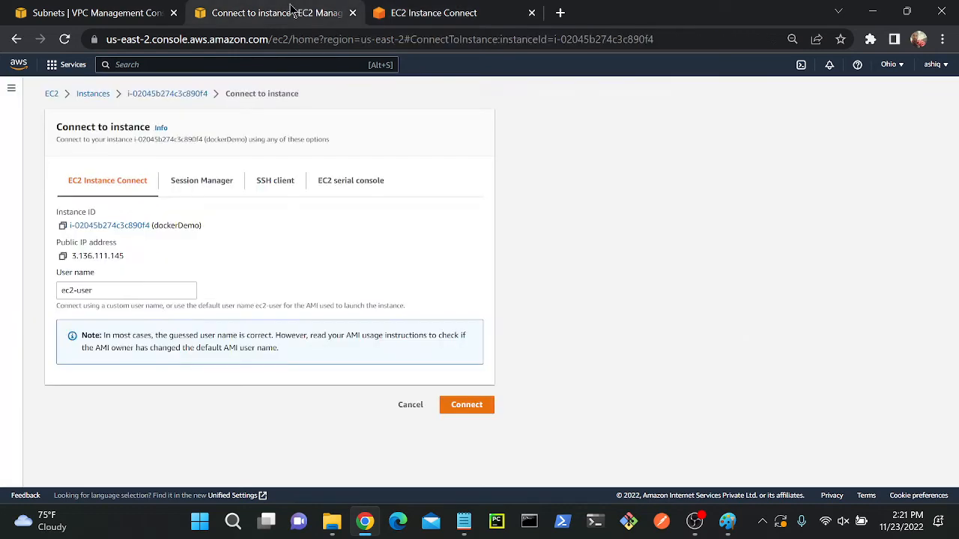
click(102, 95)
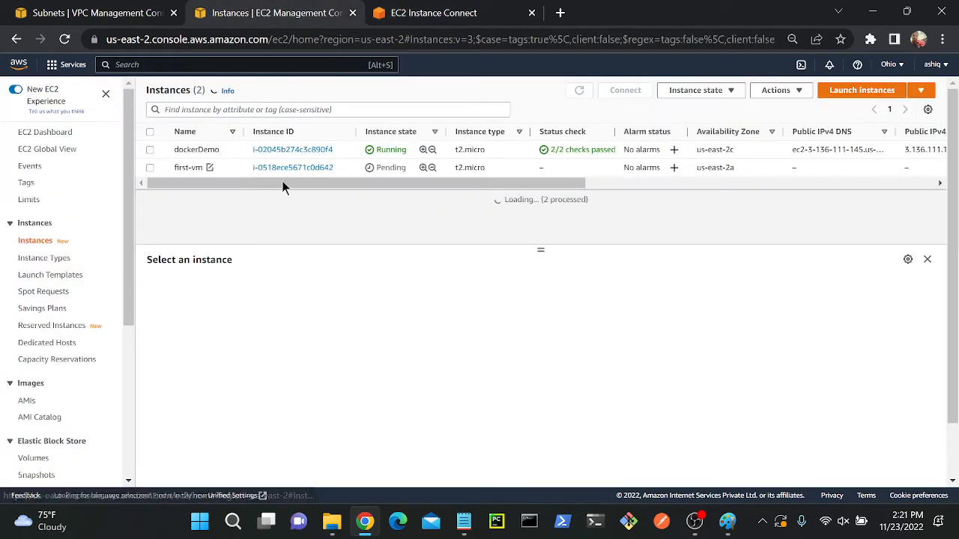
click(408, 171)
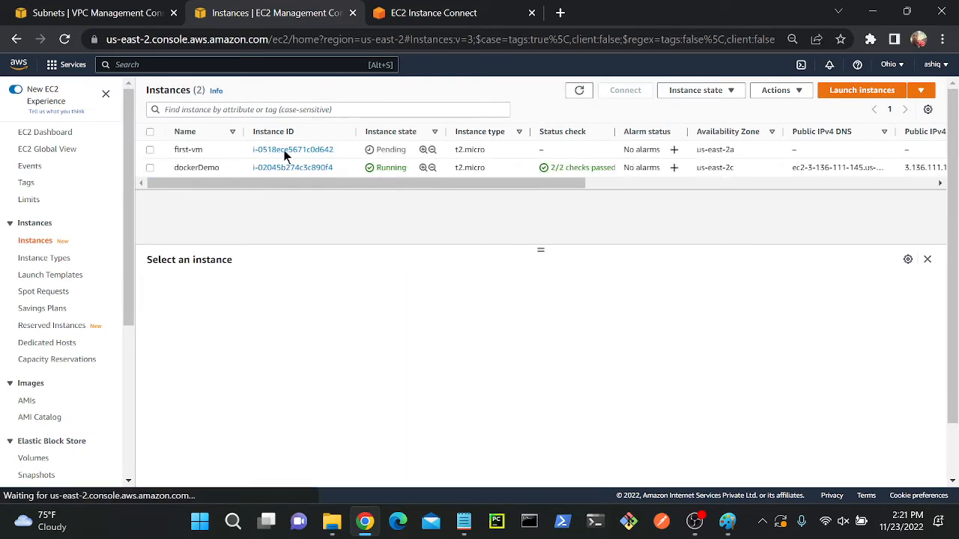
click(285, 154)
click(578, 90)
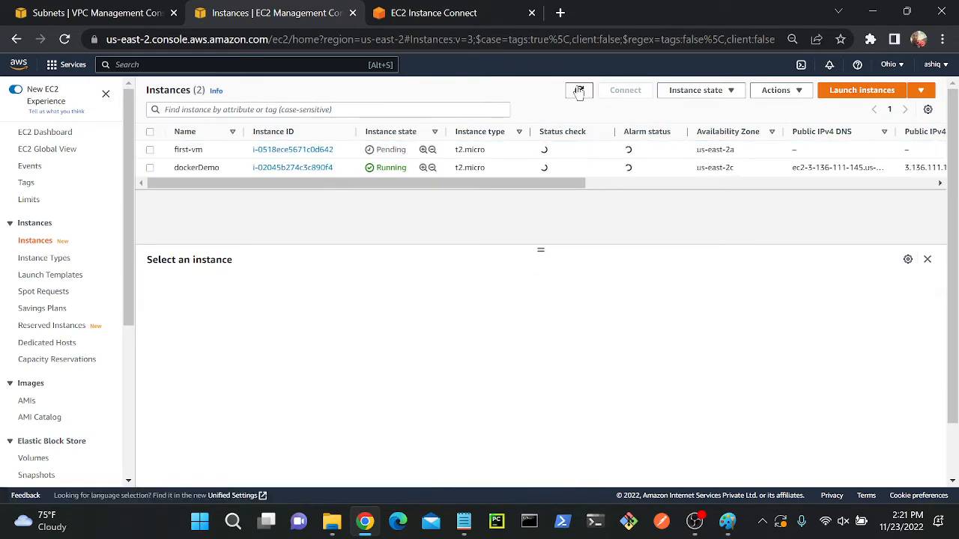
click(578, 90)
click(579, 90)
click(230, 152)
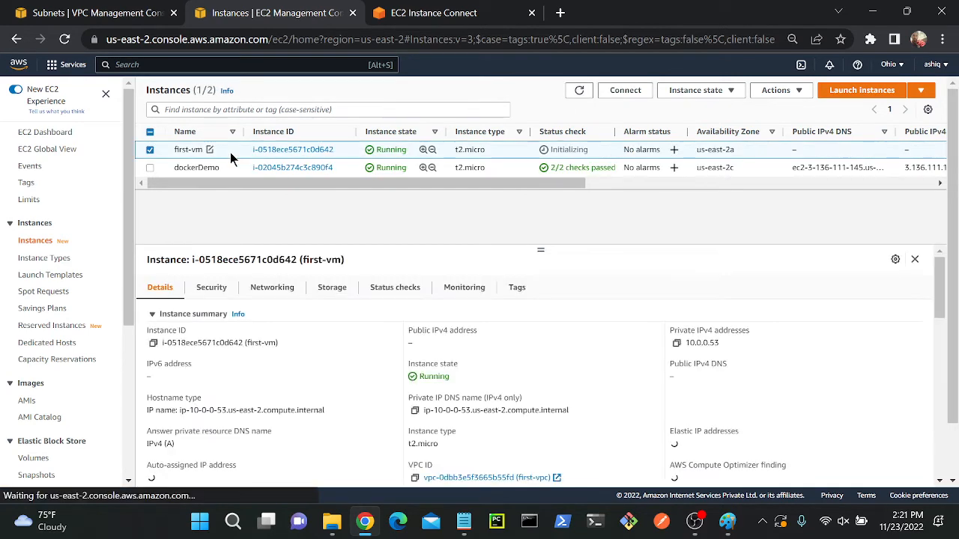
click(624, 91)
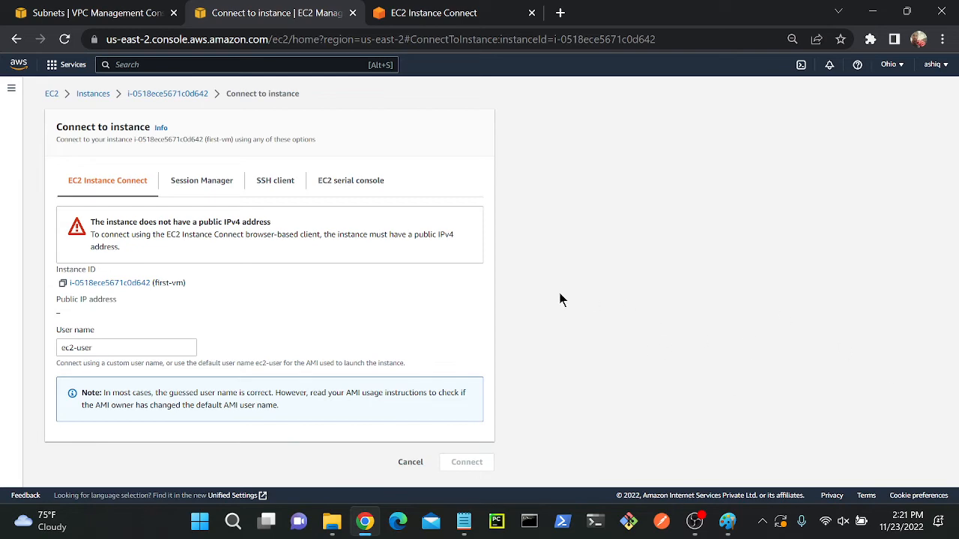
- Go back to the instances list and examine the public IPv4 address field in the details of first-vm
click(94, 93)
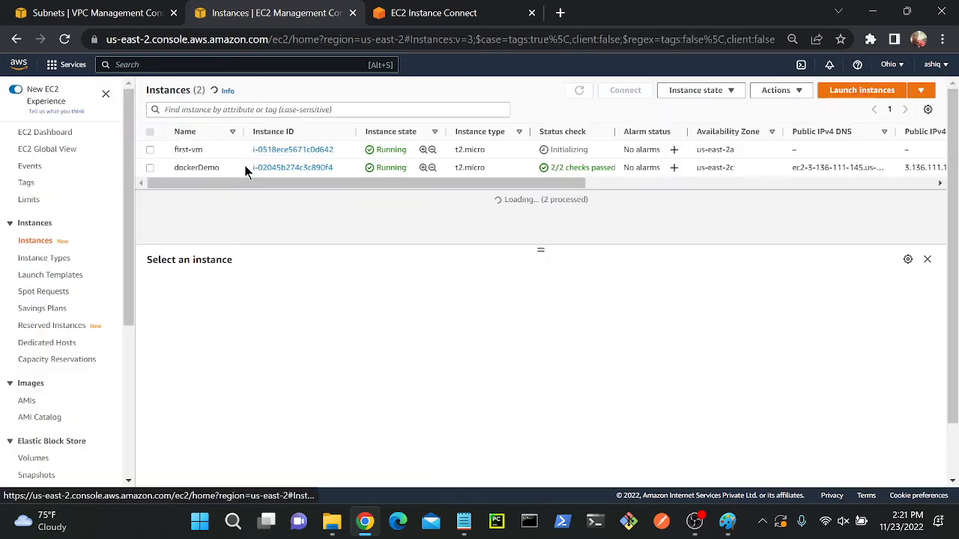
click(242, 149)
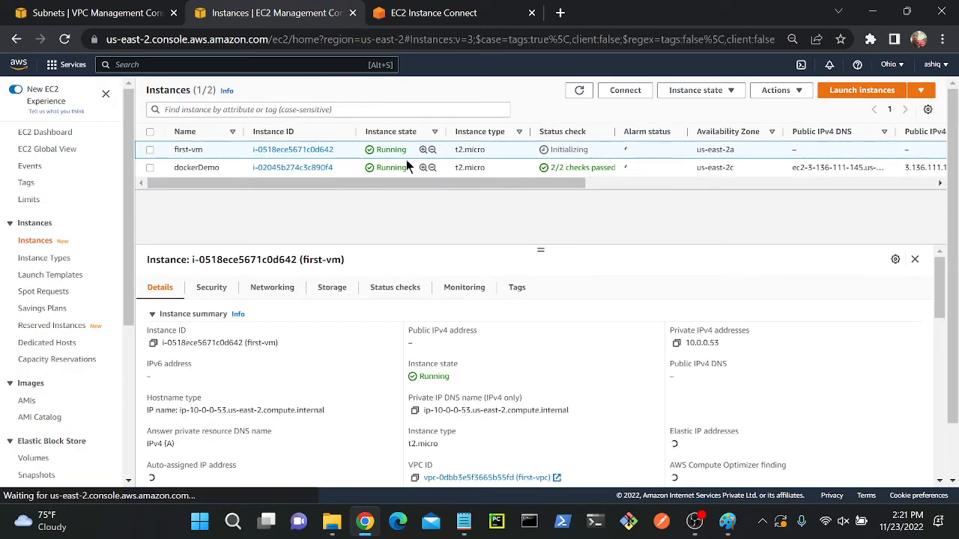
click(695, 90)
click(547, 130)
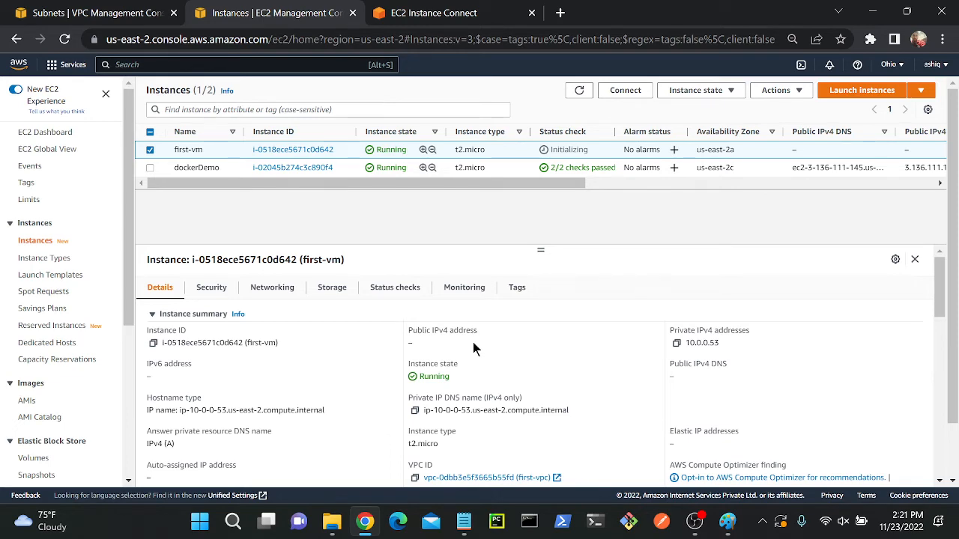
- Open the Elastic IP addresses in the VPC console and compare the allocated address with the IP details of first-vm
click(113, 14)
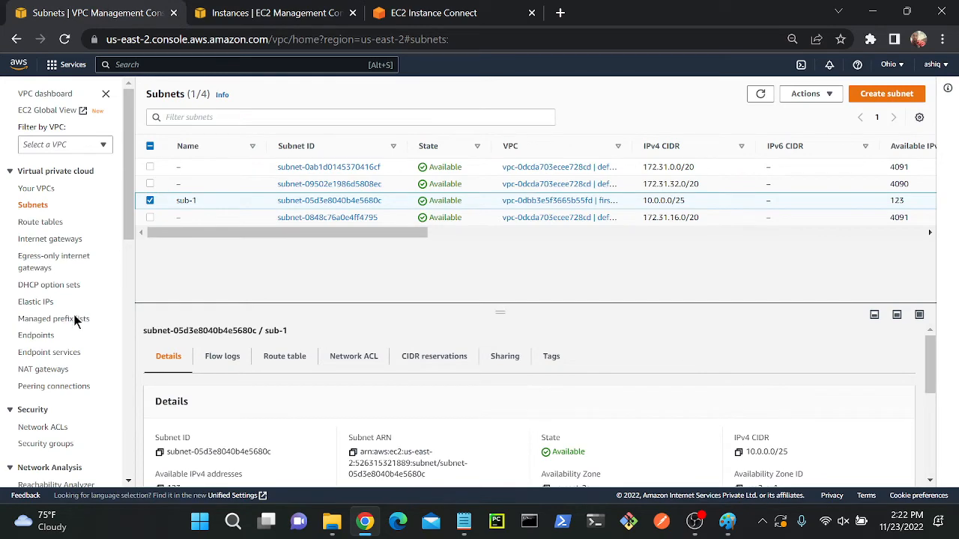
click(34, 302)
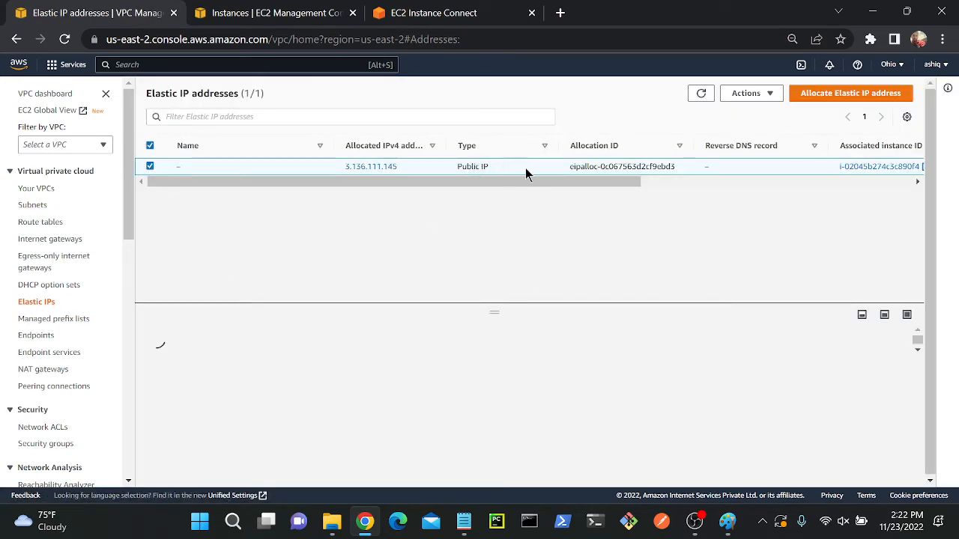
click(276, 13)
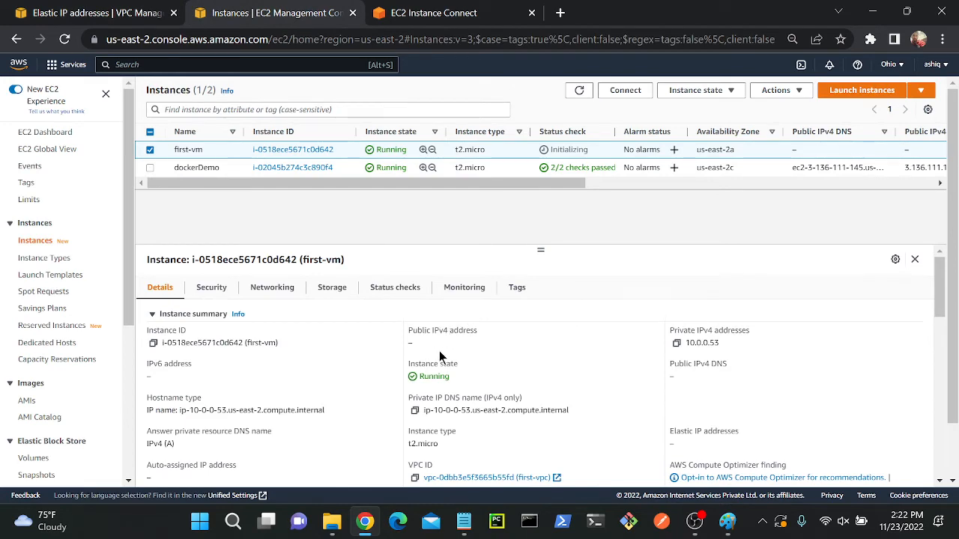
click(96, 17)
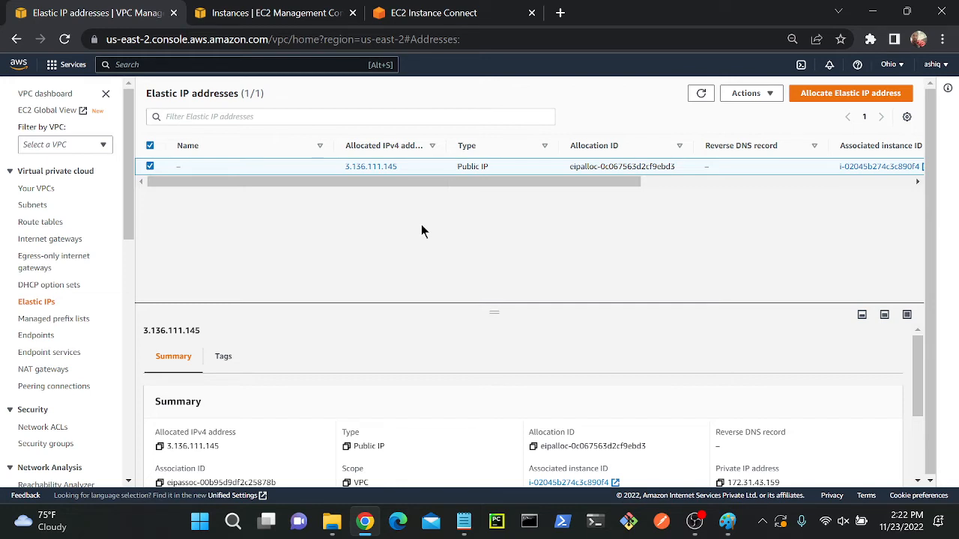
click(270, 12)
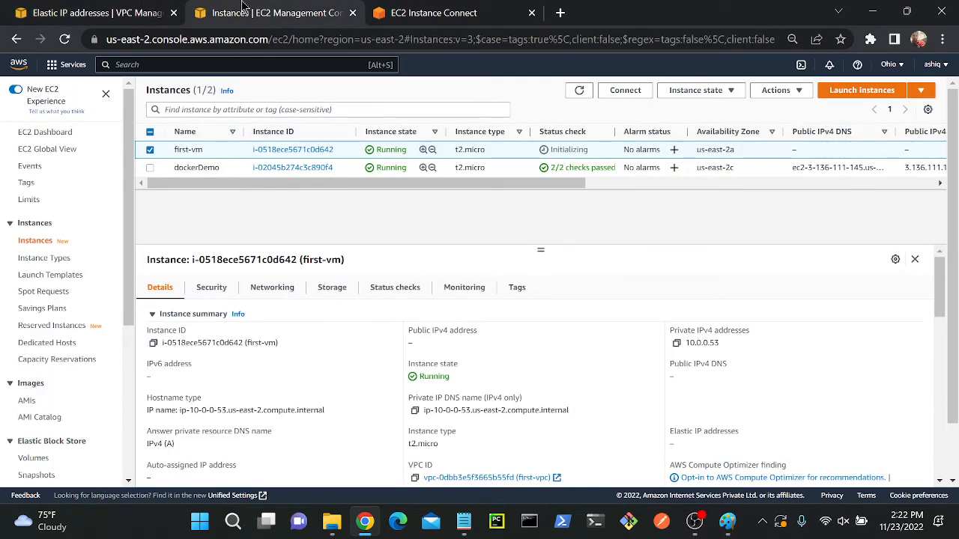
click(97, 13)
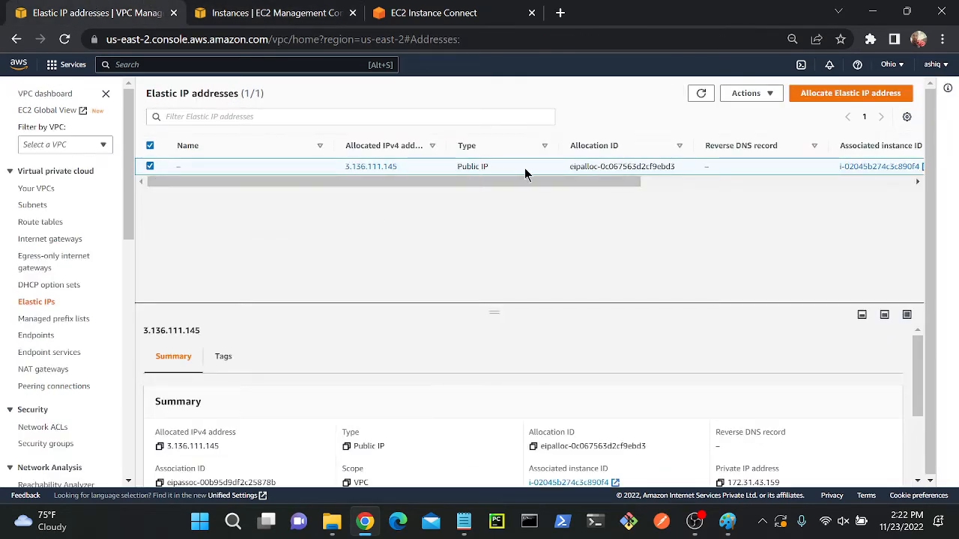
- Try to associate Elastic IP address 3.136.111.145 with the first-vm instance, using private IP address 10.0.0.53
click(749, 93)
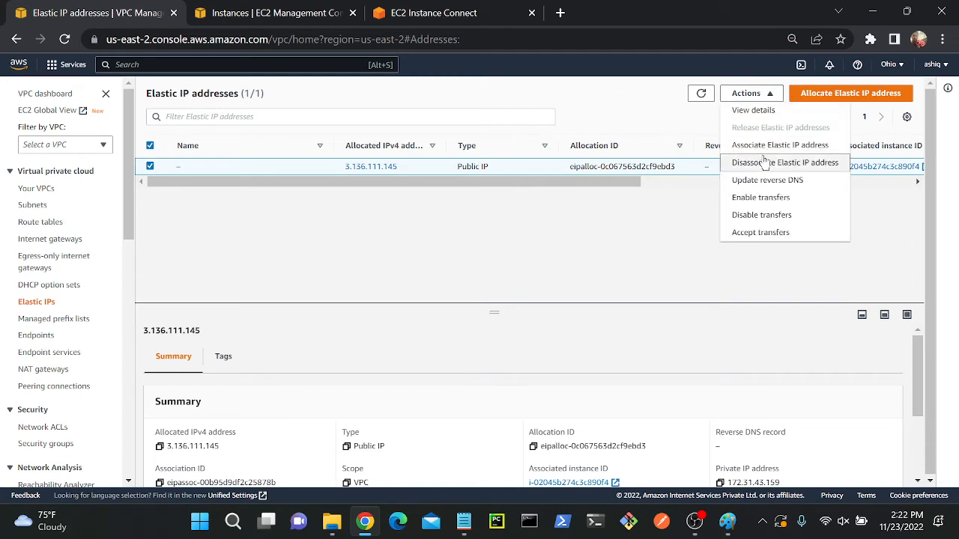
click(767, 146)
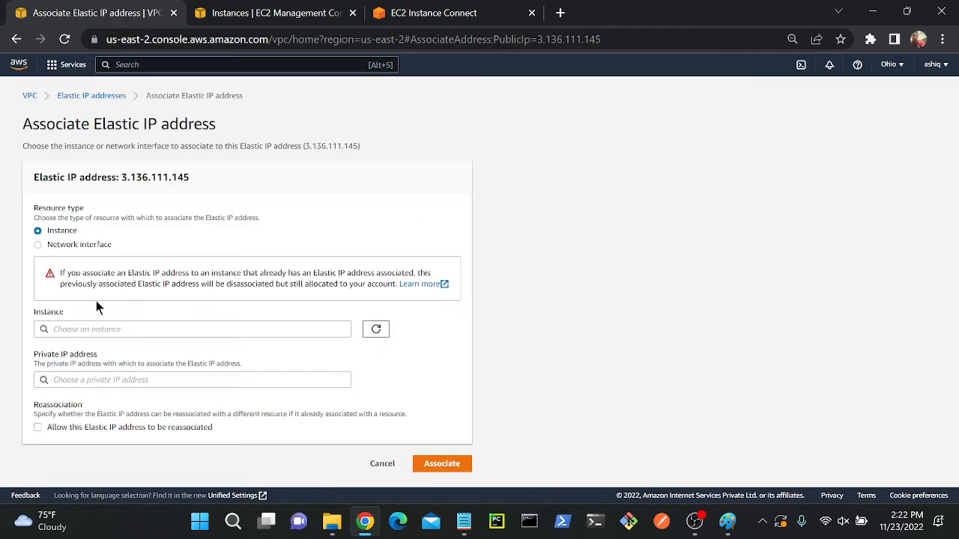
click(104, 329)
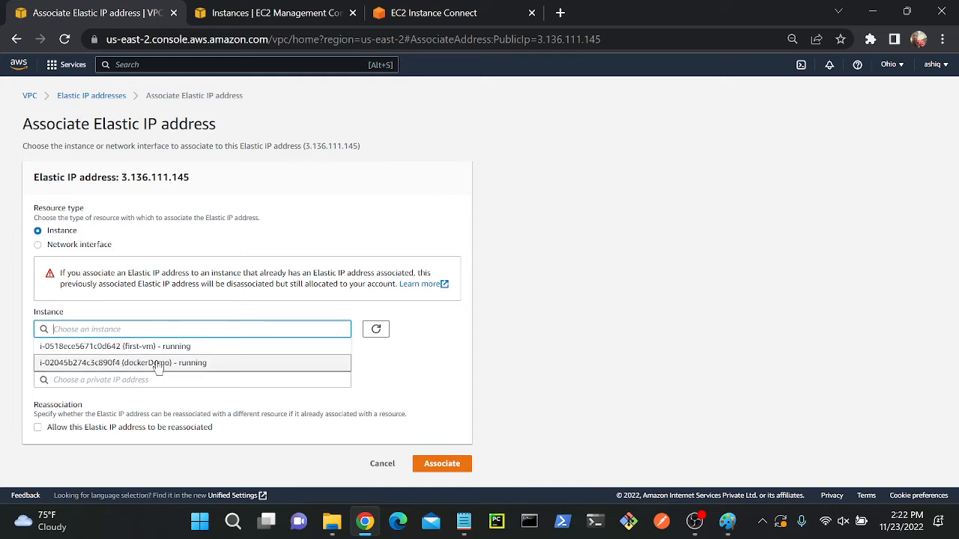
click(154, 351)
click(134, 380)
click(114, 397)
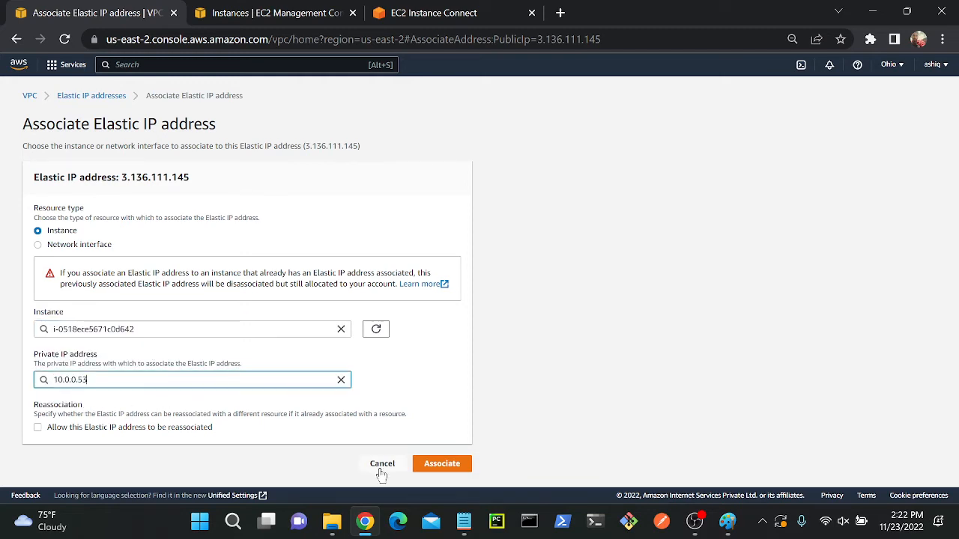
click(442, 464)
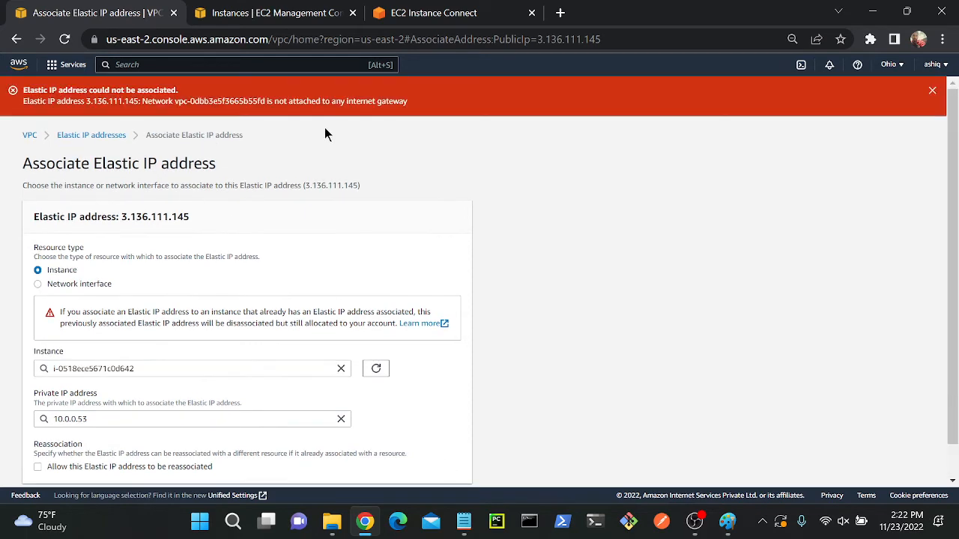
- Return to the Elastic IP addresses list and disassociate address 3.136.111.145 from the instance it is attached to
drag(156, 102, 332, 122)
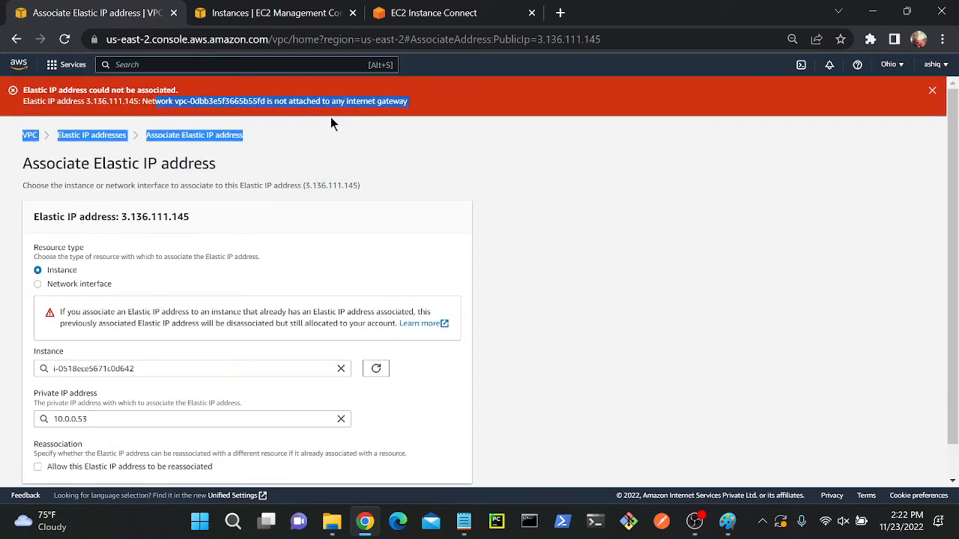
click(17, 39)
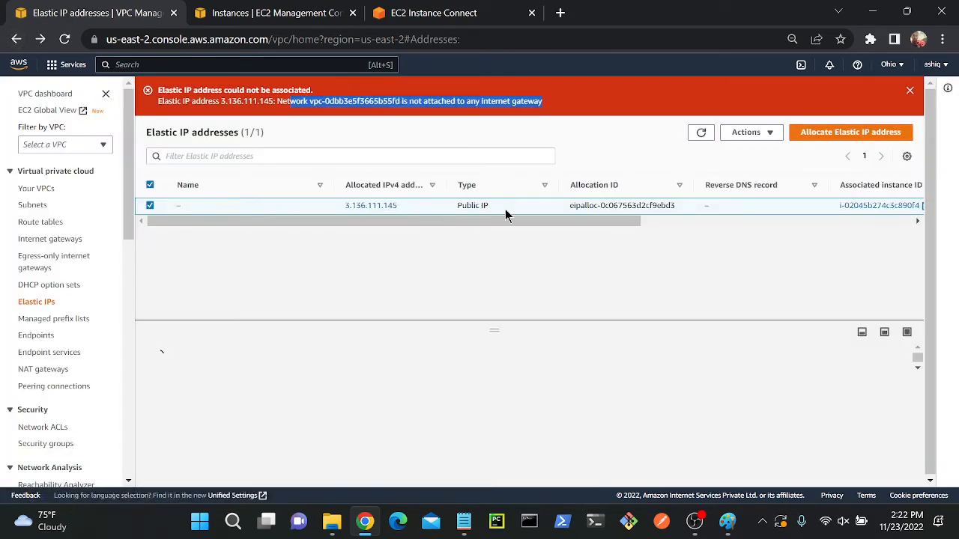
click(746, 132)
click(767, 202)
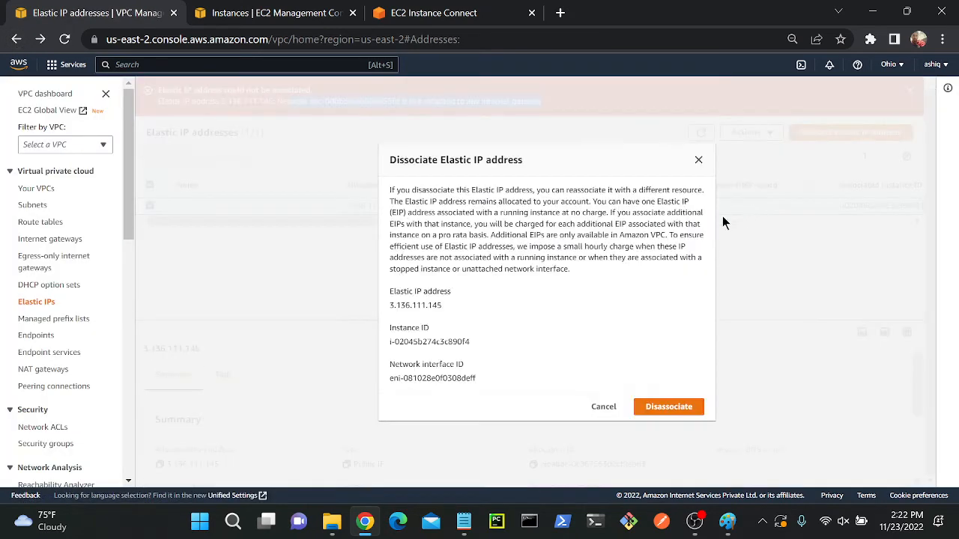
click(672, 406)
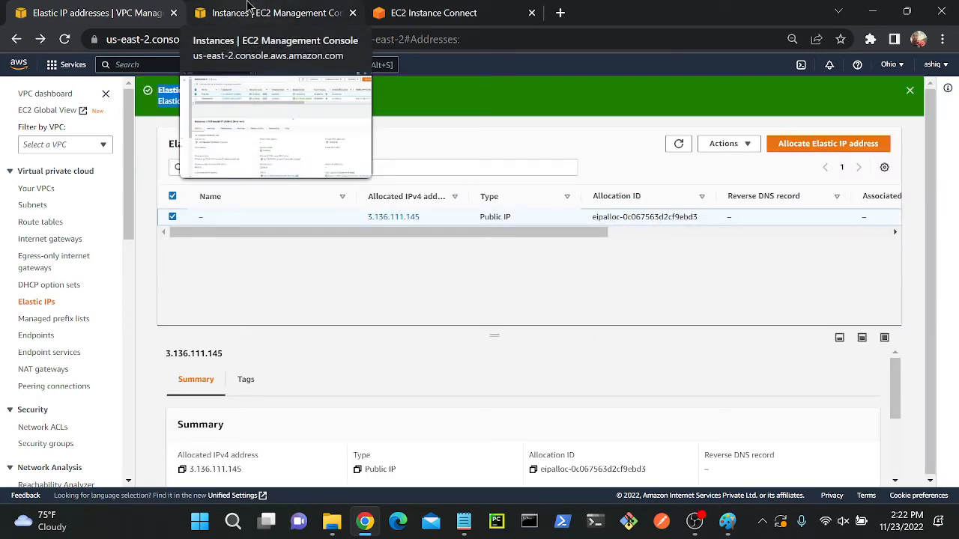
- Try again to associate Elastic IP 3.136.111.145 with instance i-0518ece5671c0d642 and private IP 10.0.0.53, and return to the Elastic IP list
click(715, 144)
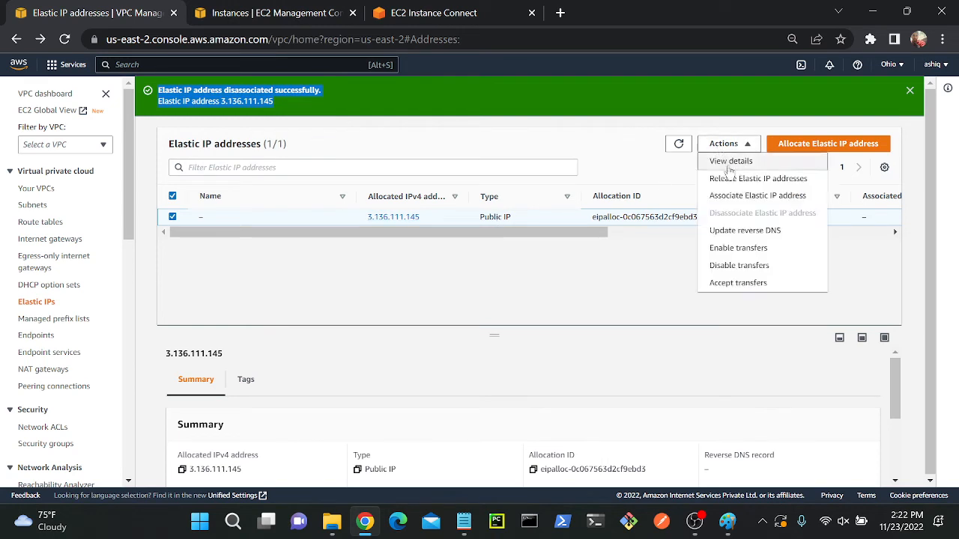
click(749, 193)
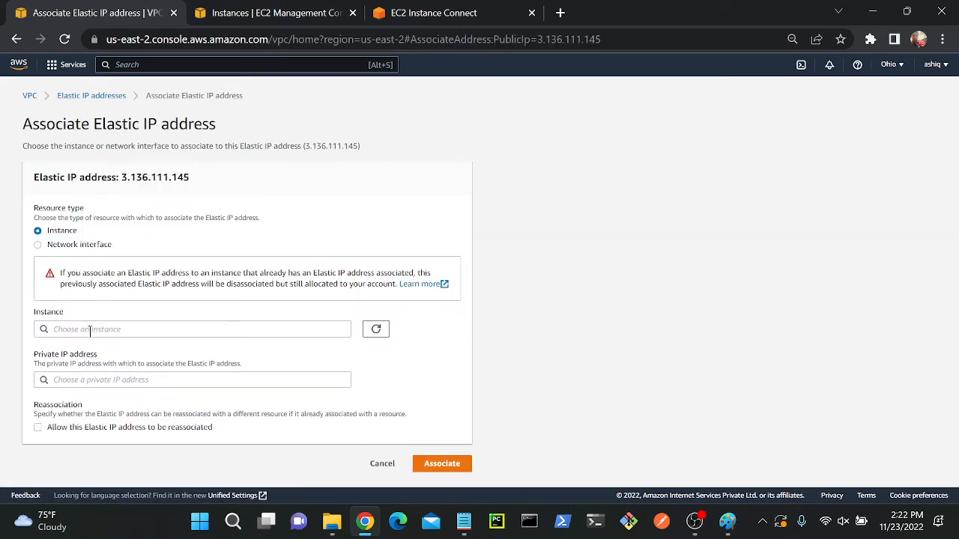
click(90, 330)
click(126, 346)
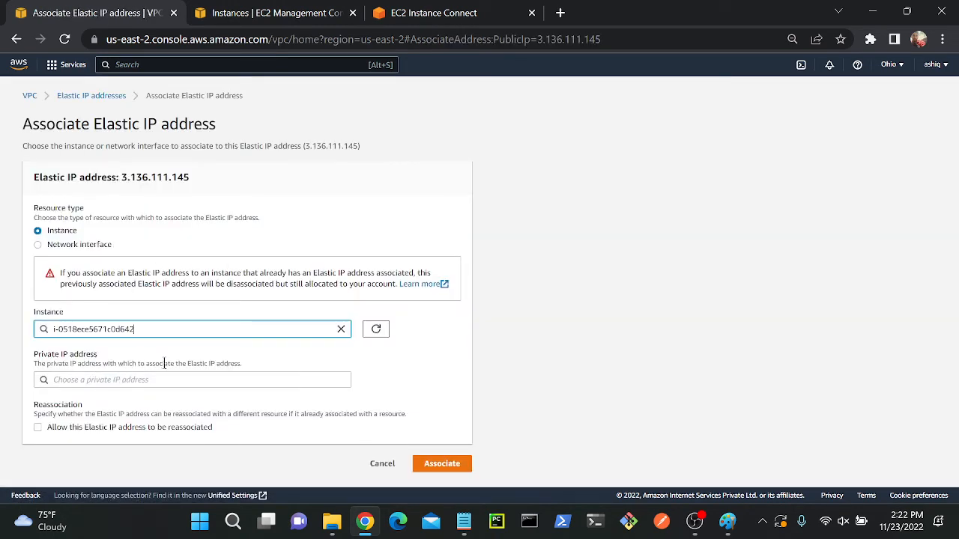
click(104, 380)
click(149, 395)
click(435, 463)
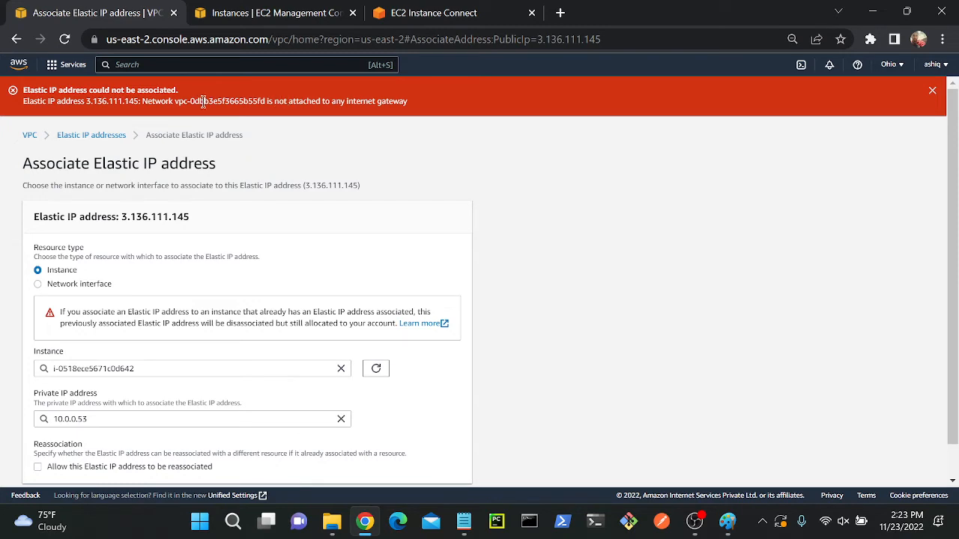
drag(148, 101, 418, 112)
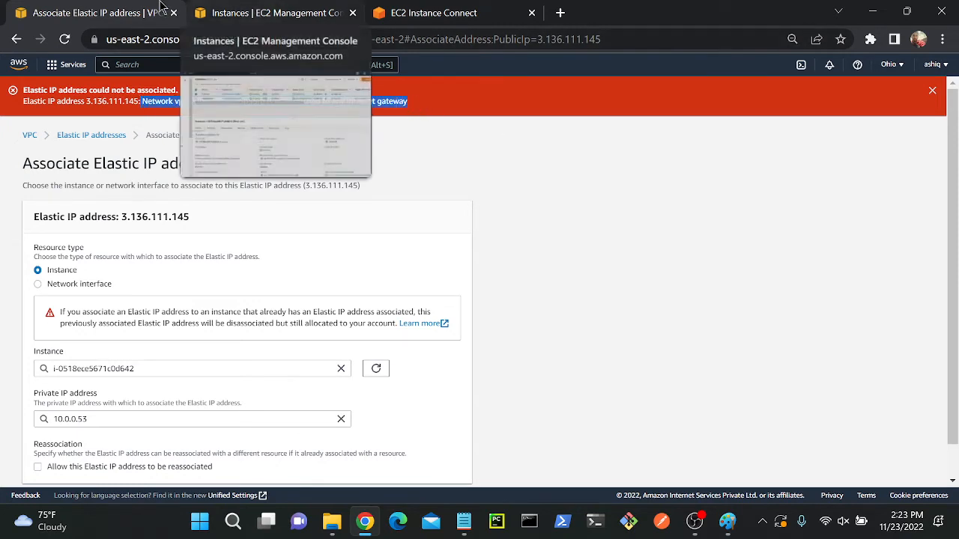
click(17, 39)
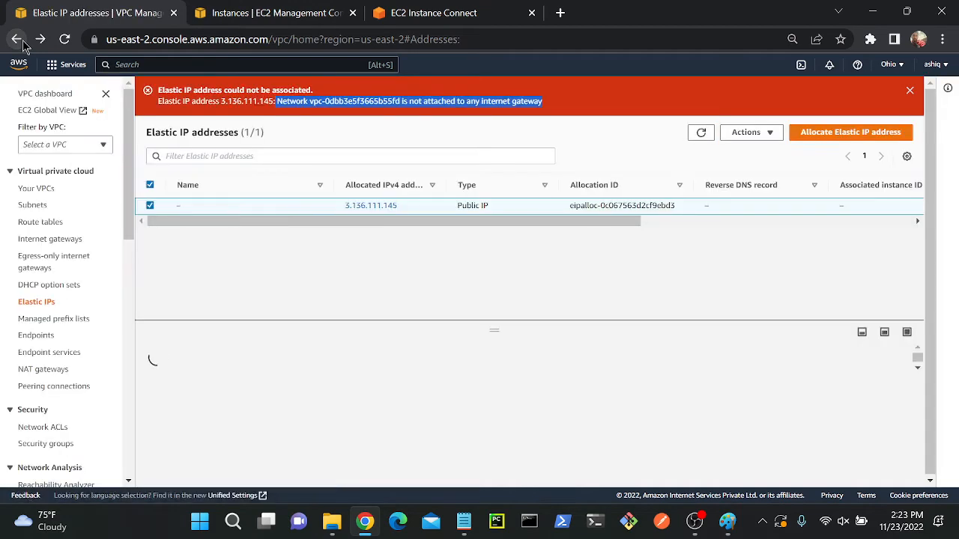
click(908, 91)
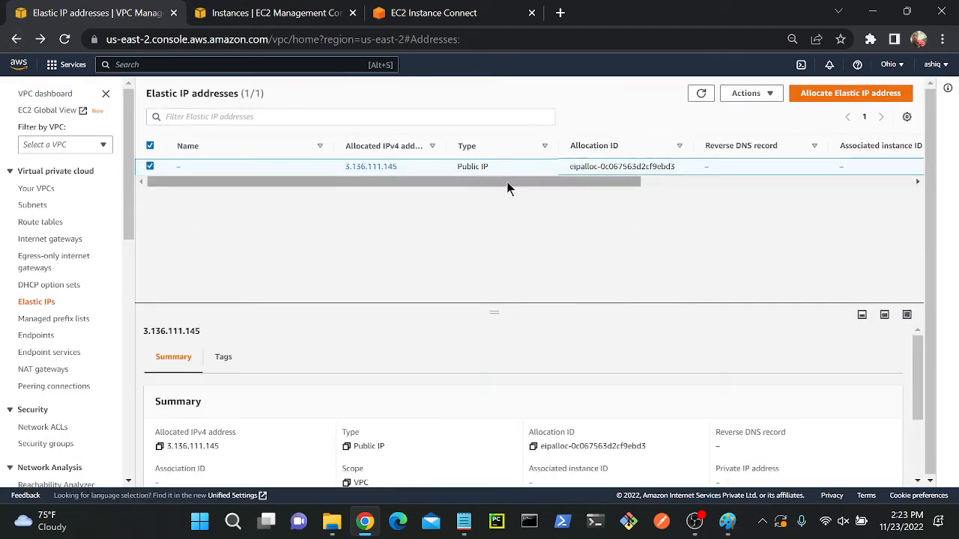
- Review the VPC diagram in Paint, and inspect the existing route tables of the default VPC and first-vpc with the VPC column widened
click(727, 521)
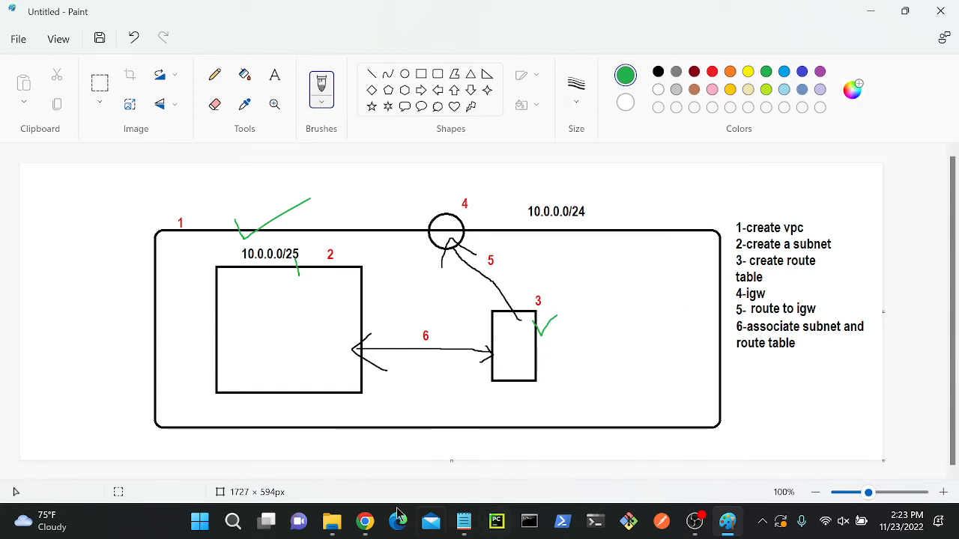
click(365, 521)
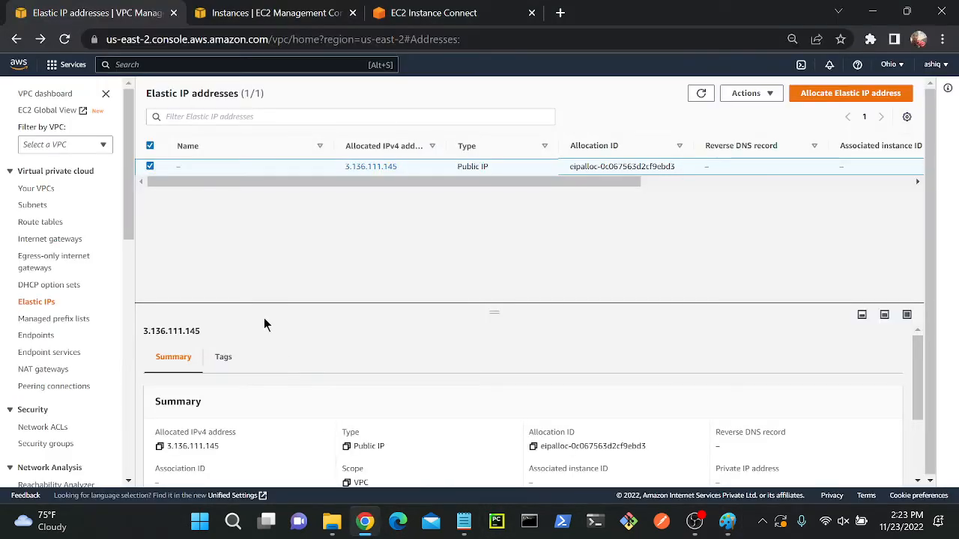
click(33, 220)
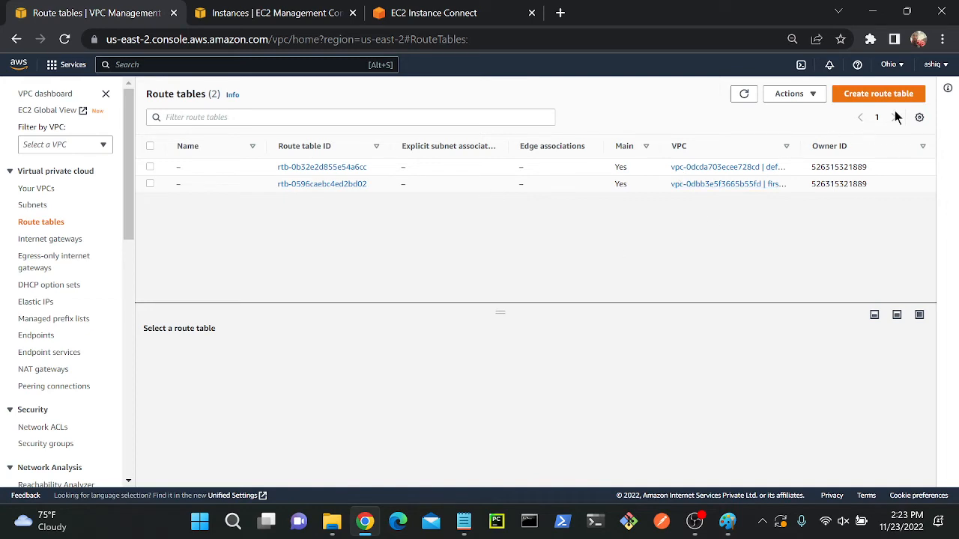
click(877, 95)
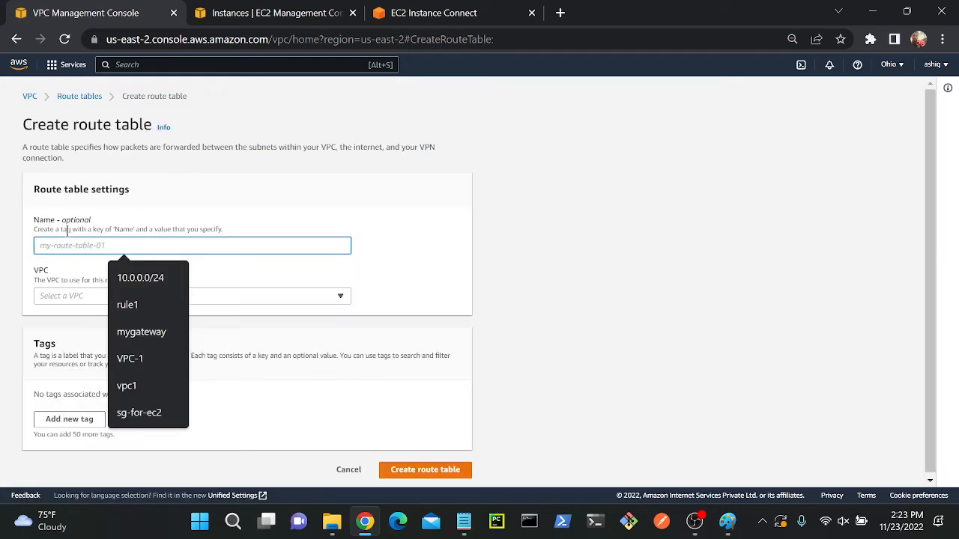
click(16, 39)
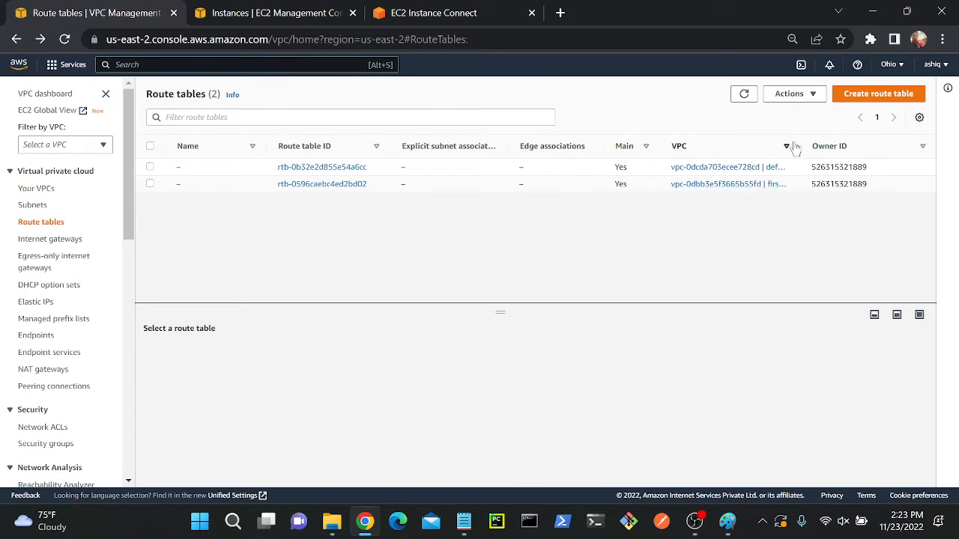
drag(797, 145, 852, 146)
click(796, 169)
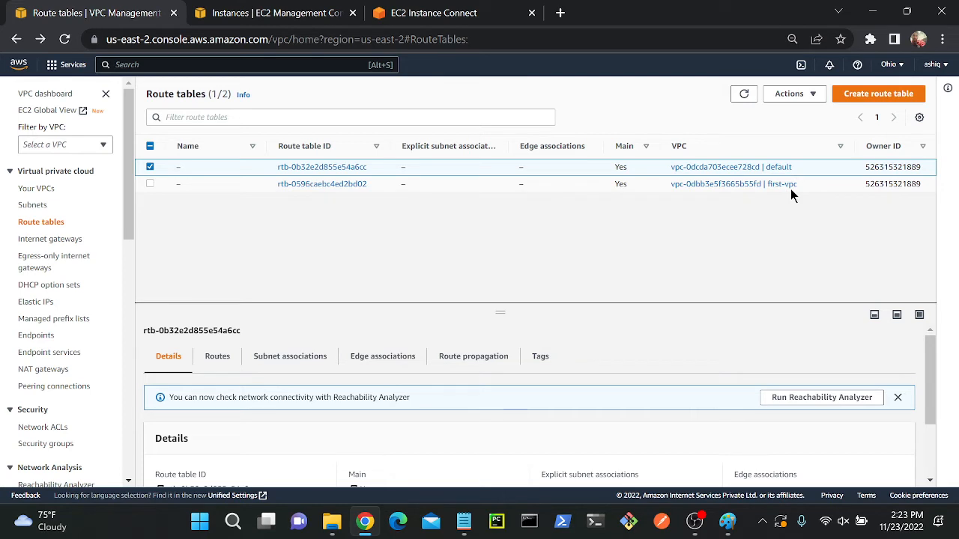
click(831, 190)
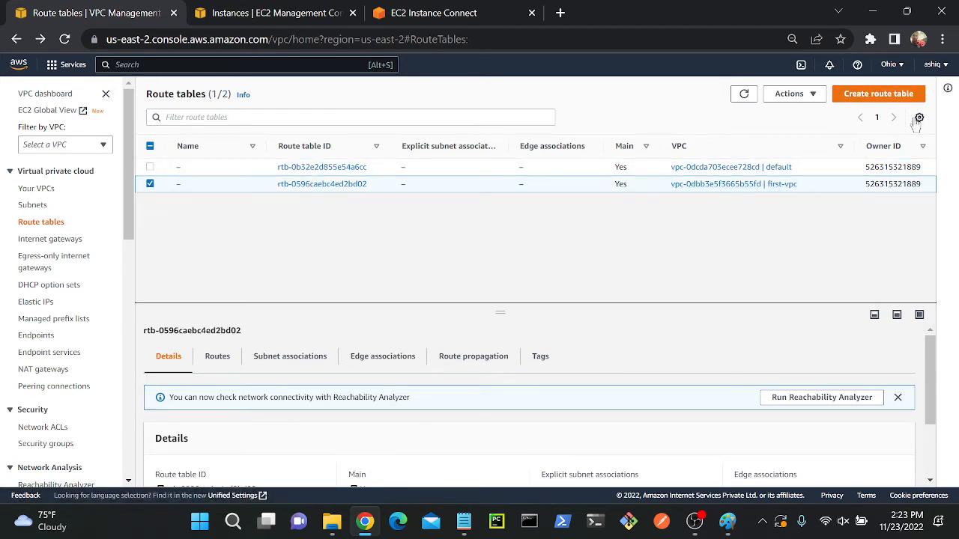
- Create a route table named first-rt in the VPC first-vpc
click(886, 97)
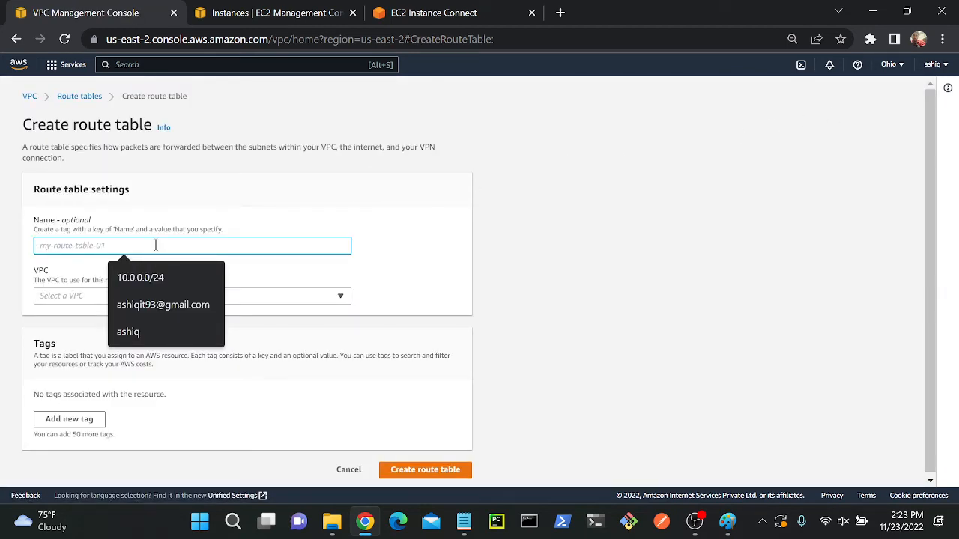
text(first-rt)
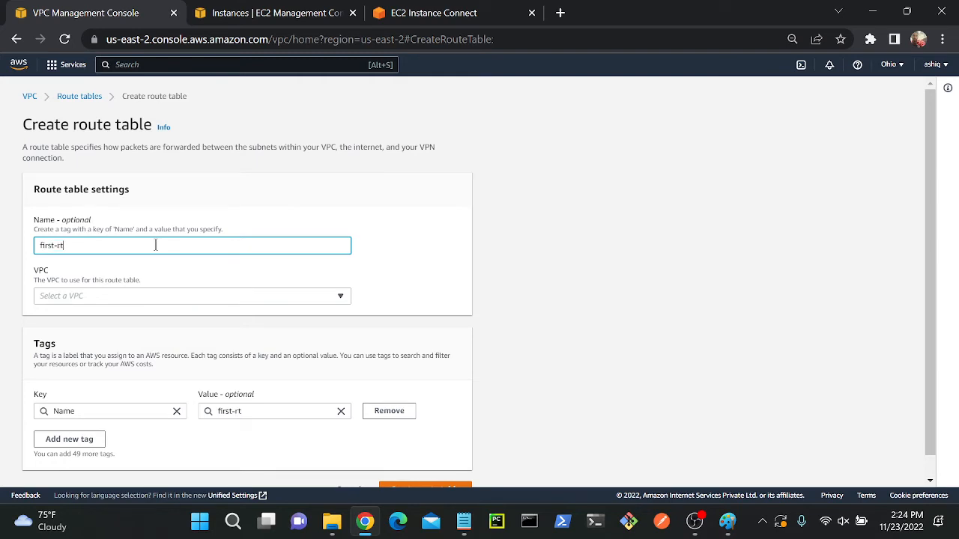
click(107, 295)
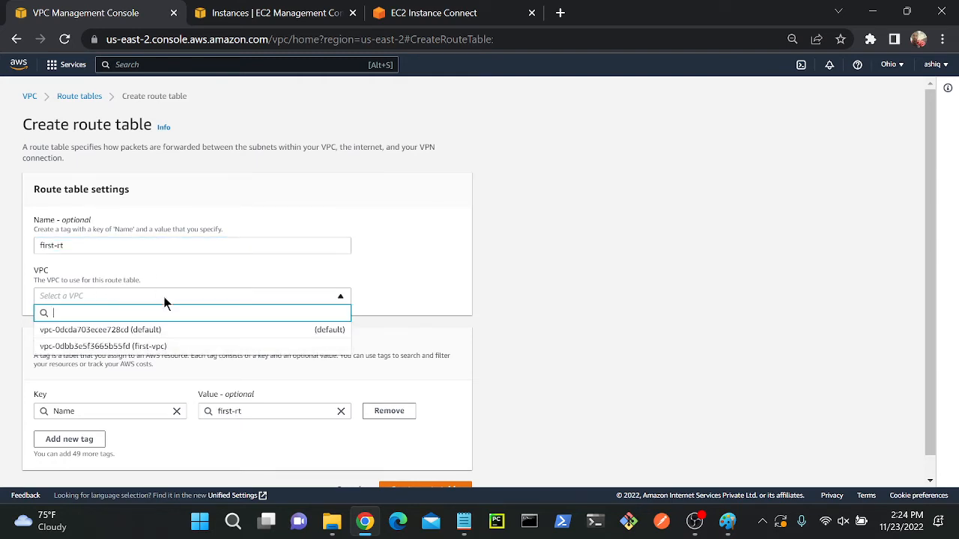
click(153, 347)
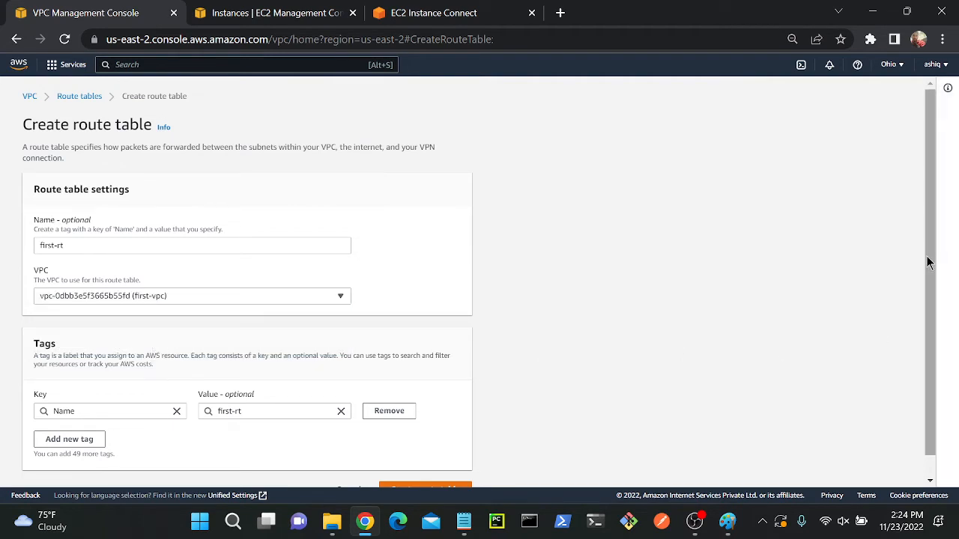
scroll(927, 262, down, 2)
click(405, 473)
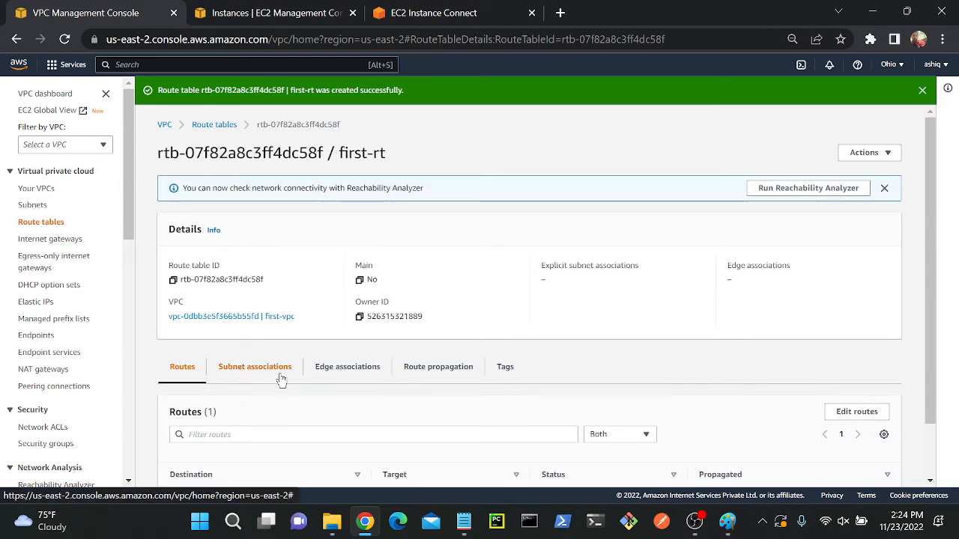
- Draw a green check mark on the arrow labelled 6 in the Paint diagram and switch back to the VPC console in Chrome
click(727, 522)
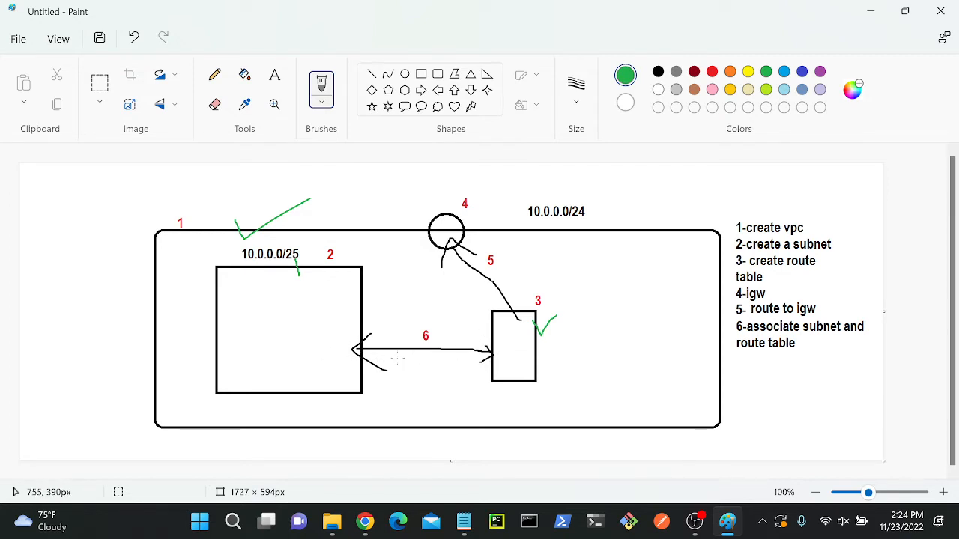
mouse_move(399, 355)
mouse_down()
mouse_move(410, 366)
mouse_move(458, 336)
mouse_up()
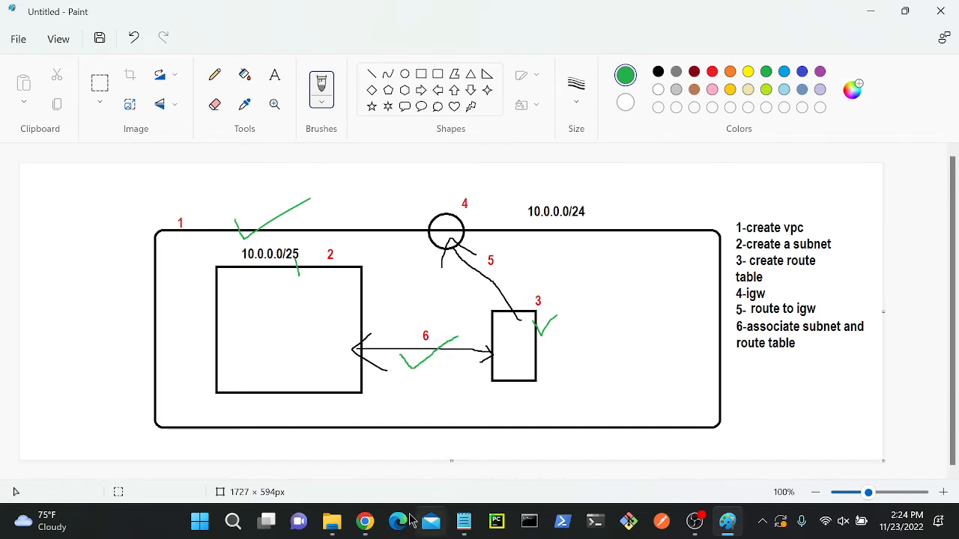
click(365, 522)
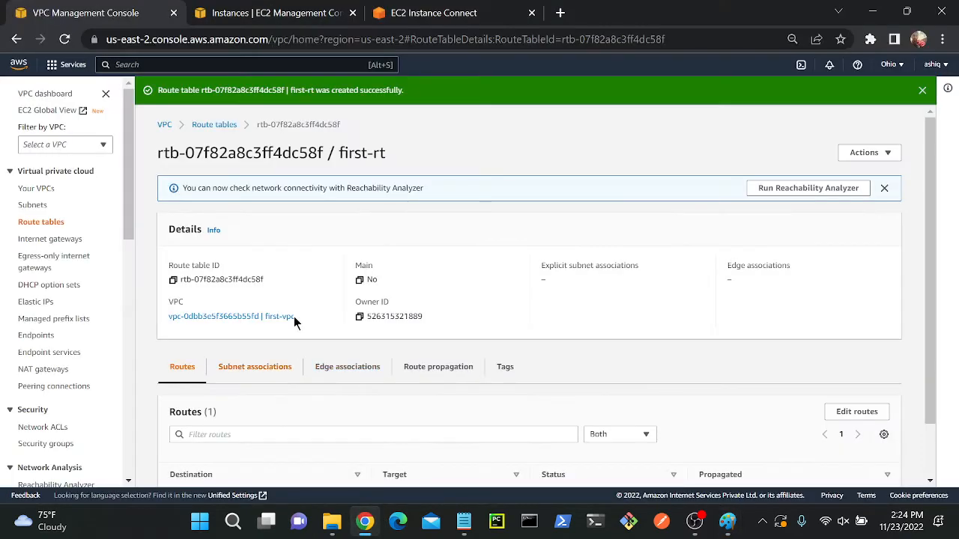
- Edit the subnet associations of route table first-rt to include subnet sub-1
click(245, 366)
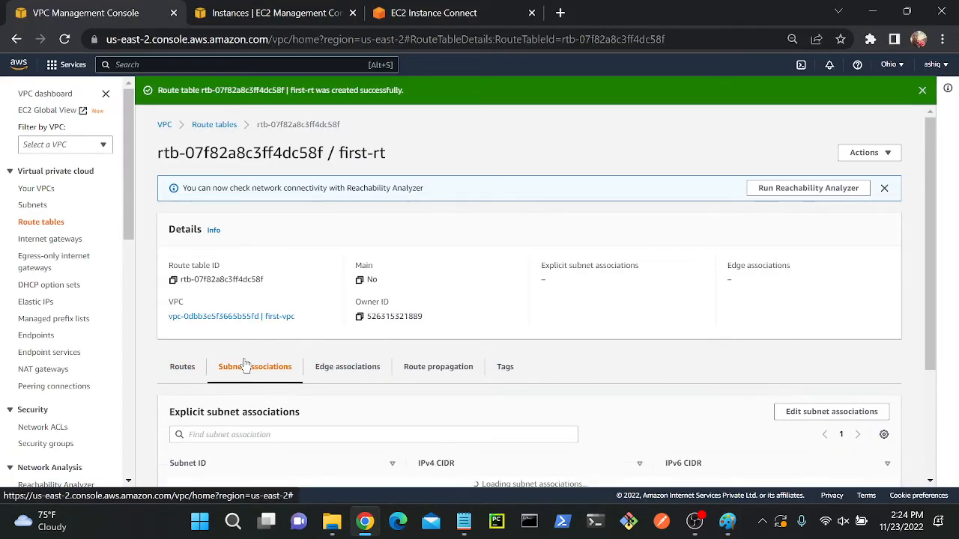
scroll(899, 337, down, 2)
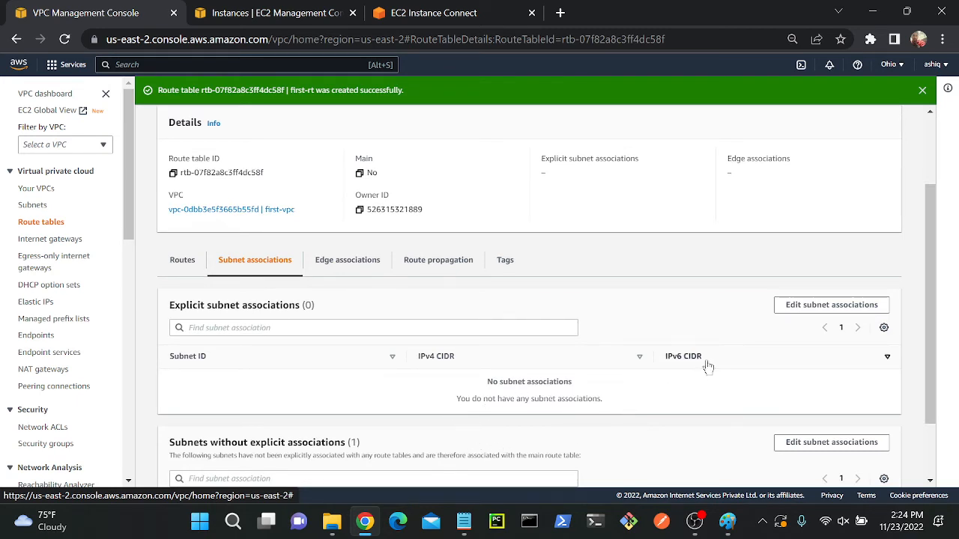
click(799, 308)
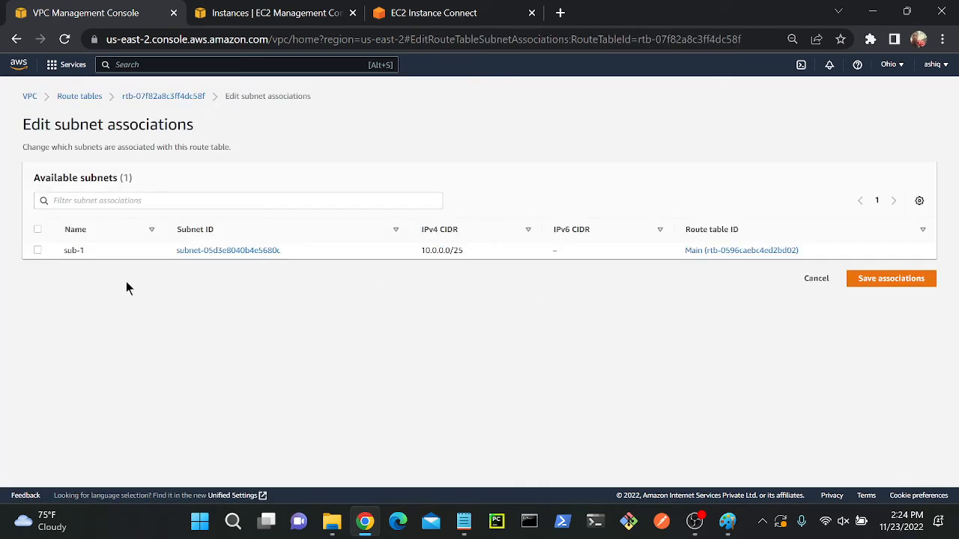
click(37, 250)
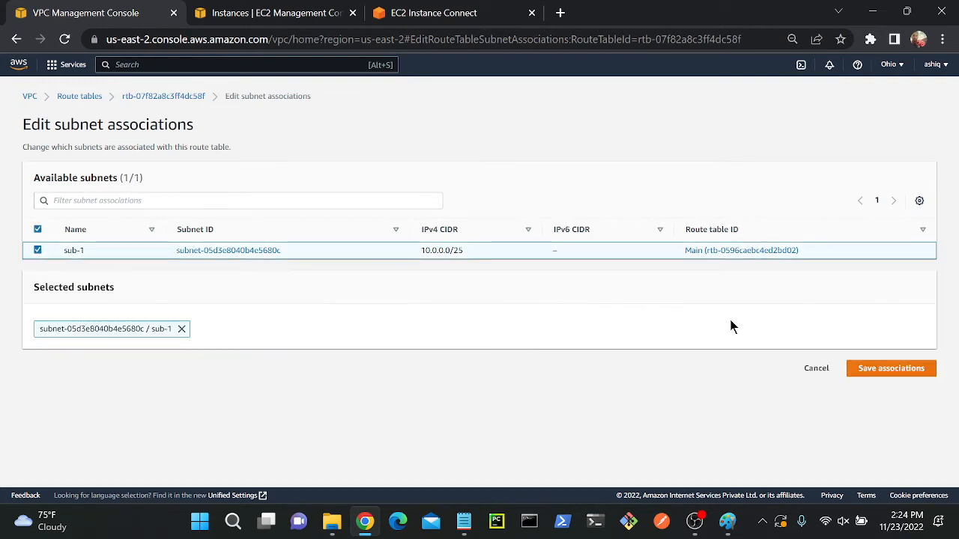
- Save the association of subnet sub-1 with the route table
click(884, 369)
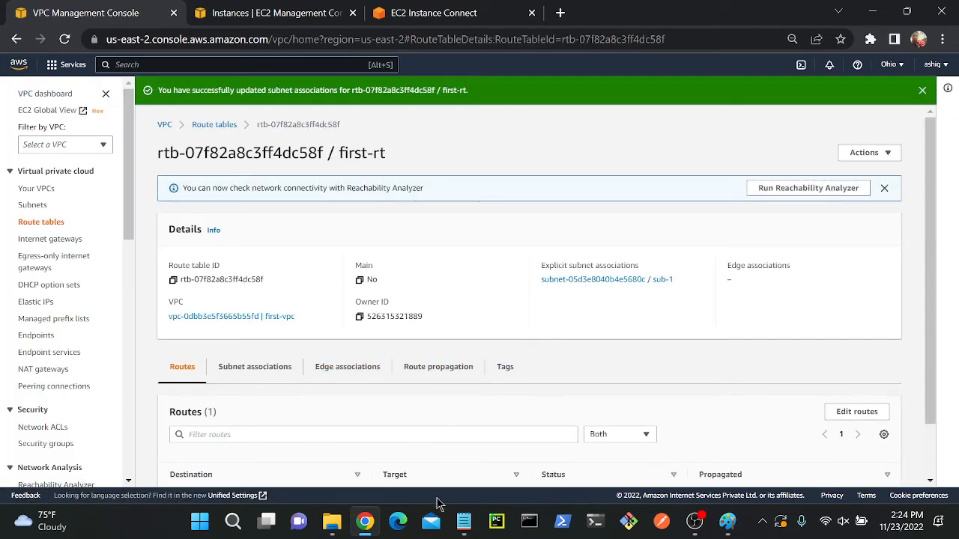
- Switch to Paint and draw a green check mark on the internet gateway circle labelled 4, and return to Chrome
click(727, 522)
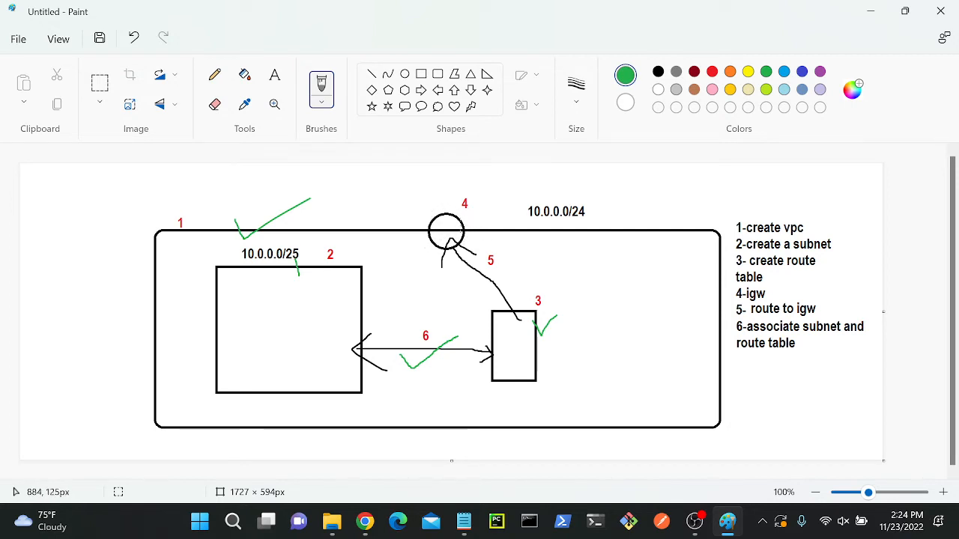
drag(443, 221, 496, 209)
click(365, 521)
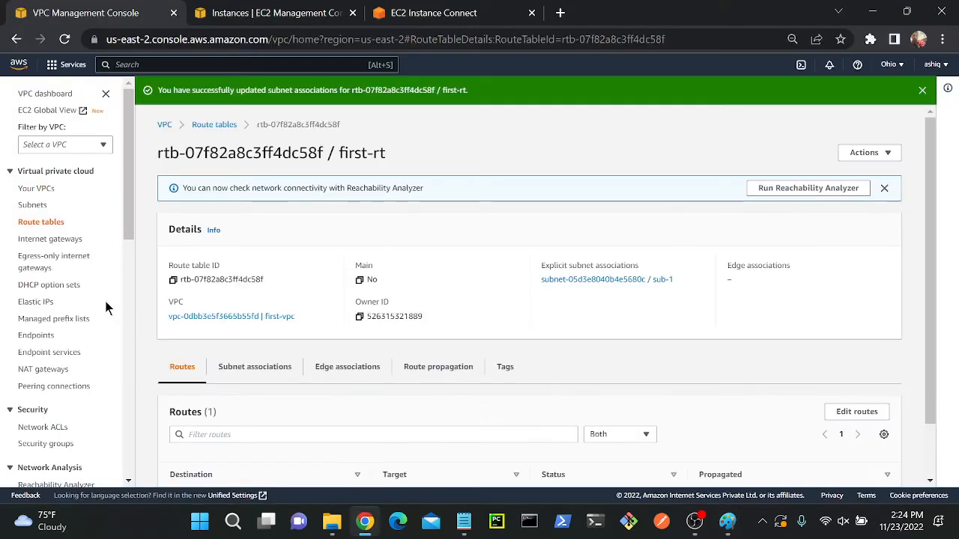
- Create a new internet gateway with the name tag first-igw
click(33, 244)
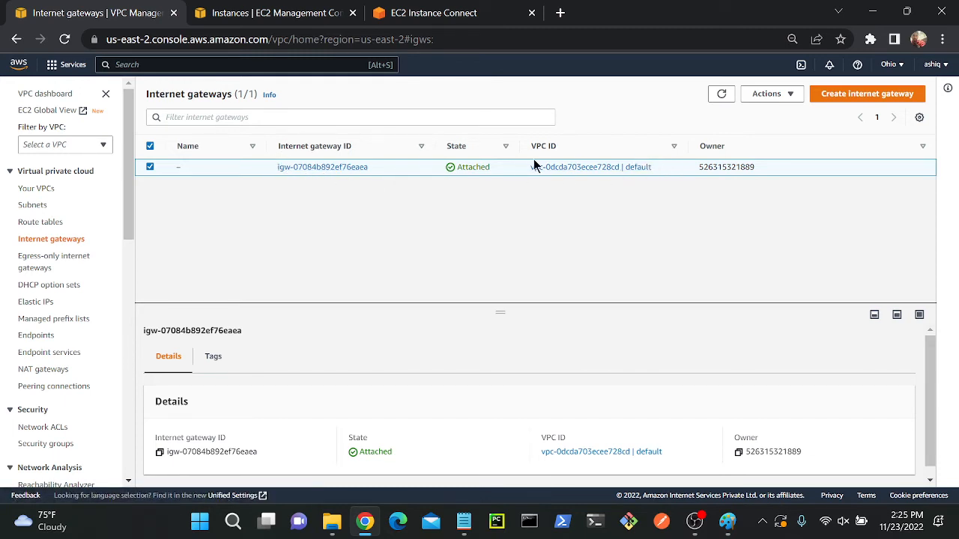
click(849, 94)
click(123, 247)
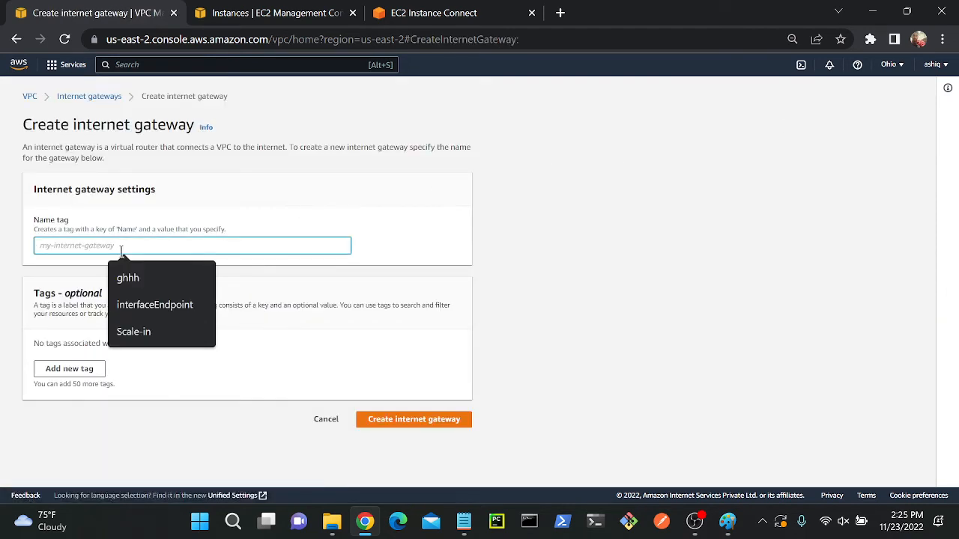
text(igw)
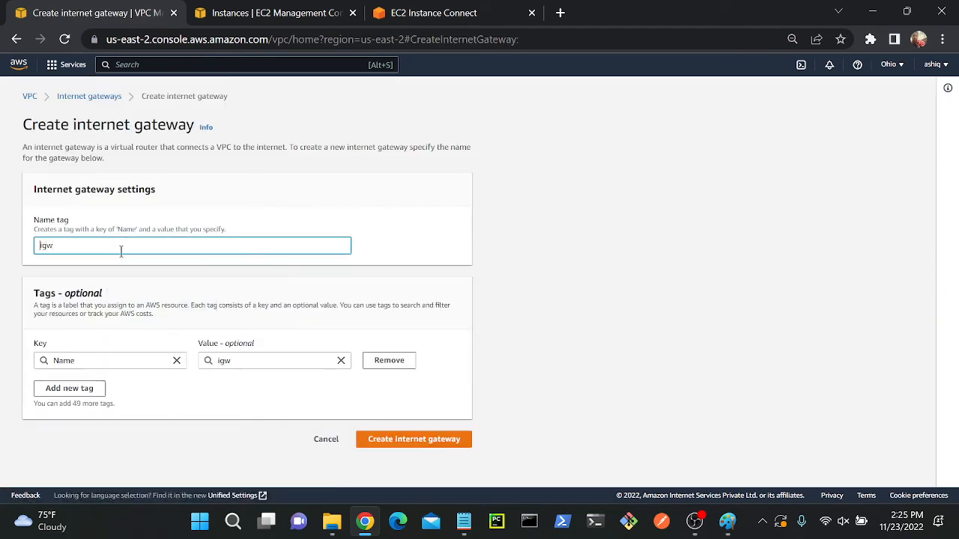
text(first-)
click(437, 439)
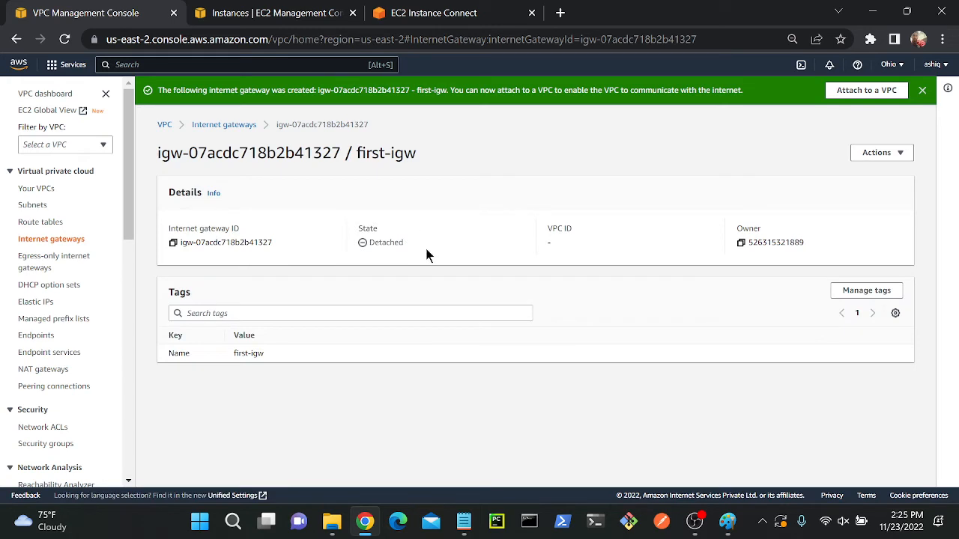
- Attach the first-igw internet gateway to the VPC first-vpc (vpc-0dbb3e5f3665b55fd)
drag(425, 245, 338, 253)
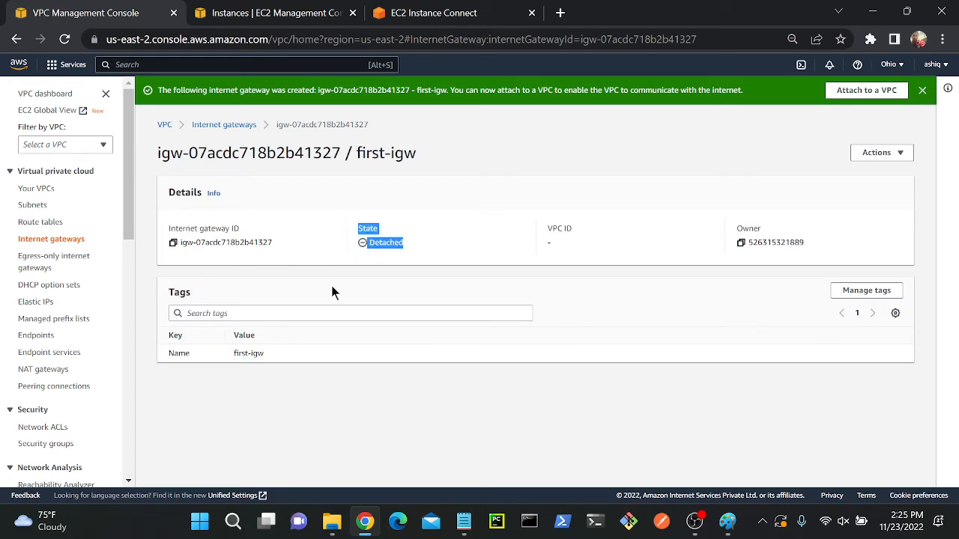
click(475, 246)
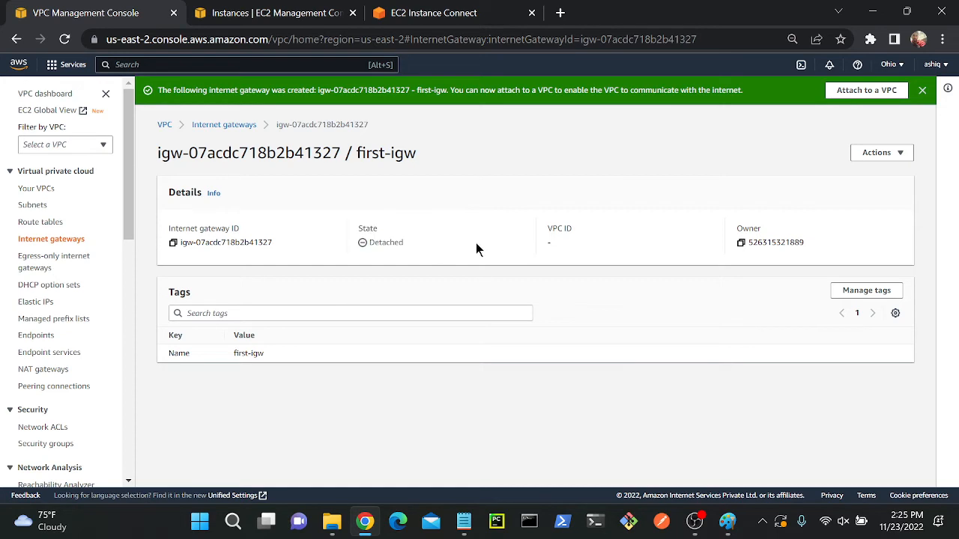
click(902, 153)
click(862, 171)
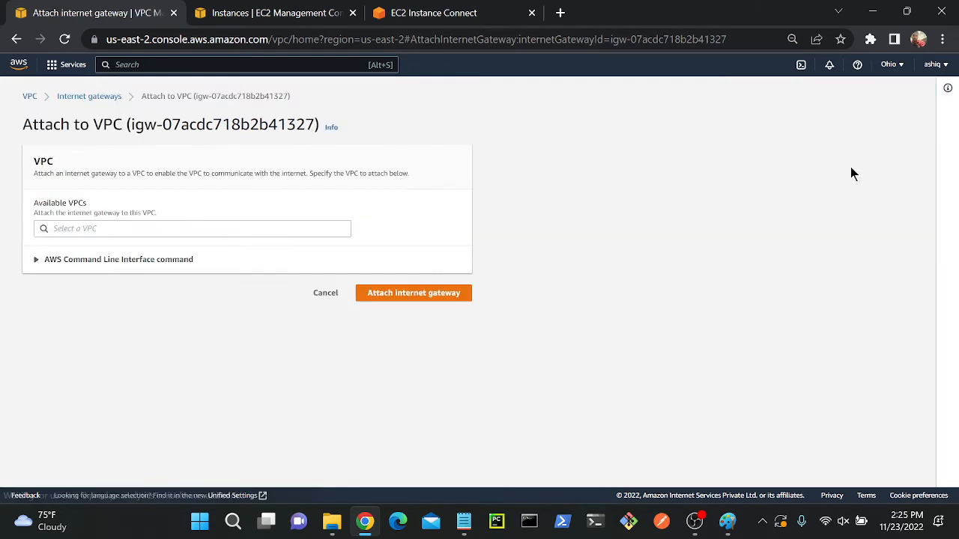
click(223, 229)
click(155, 245)
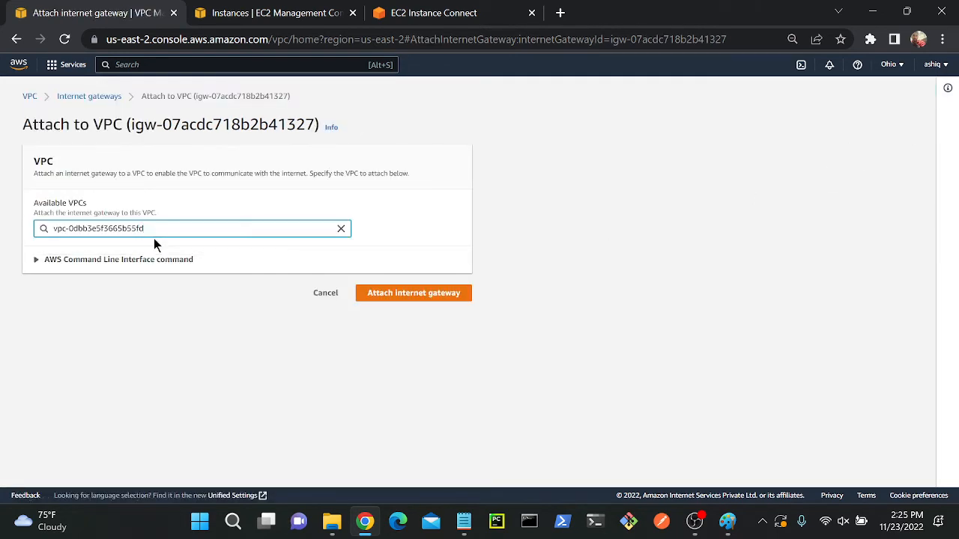
click(378, 295)
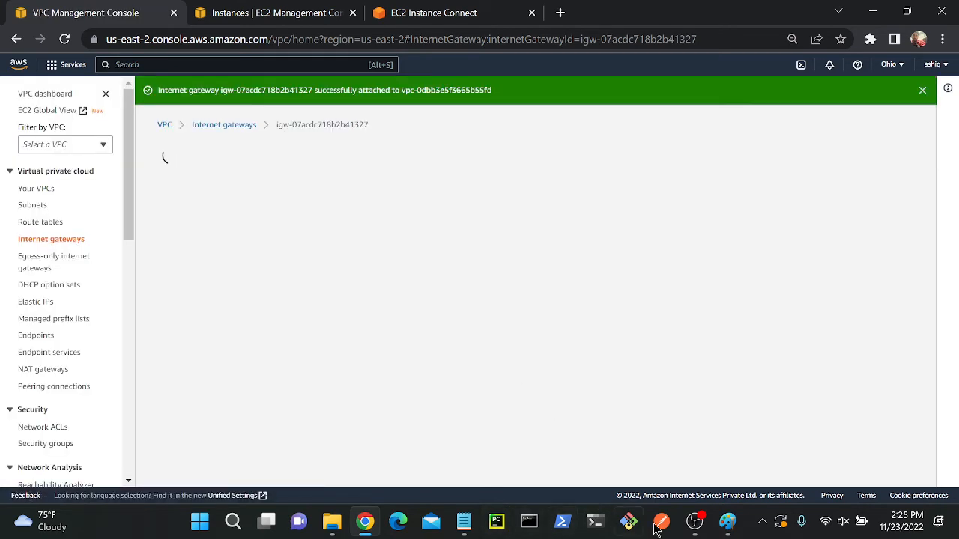
- Switch to Paint and draw a green check mark at the arrow labelled 5, and return to Chrome
click(728, 521)
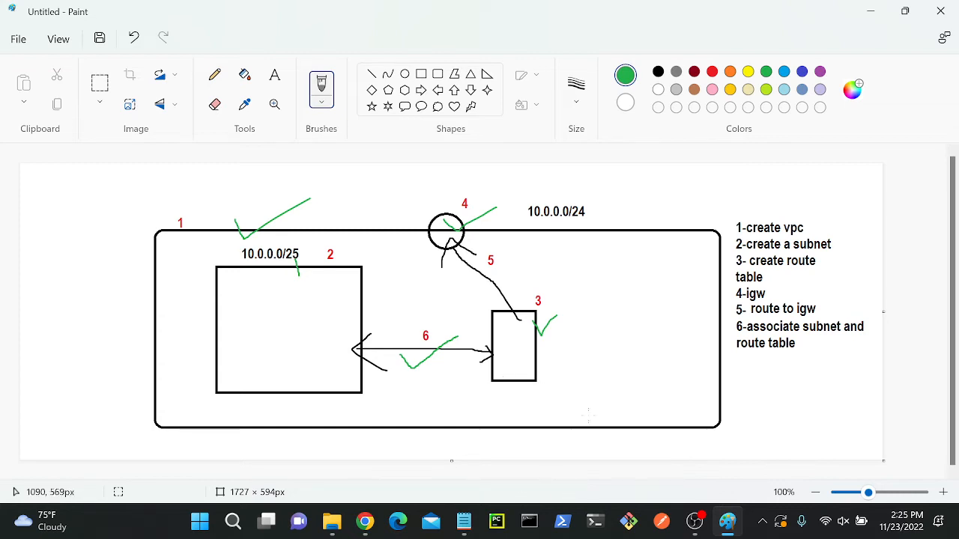
mouse_move(482, 256)
mouse_down()
mouse_move(484, 271)
mouse_move(516, 274)
mouse_move(547, 251)
mouse_up()
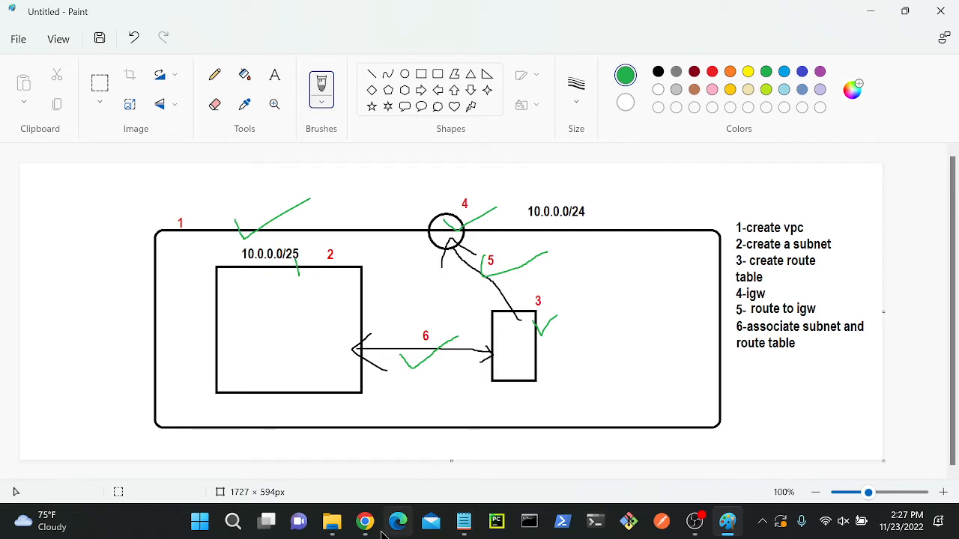
mouse_move(370, 532)
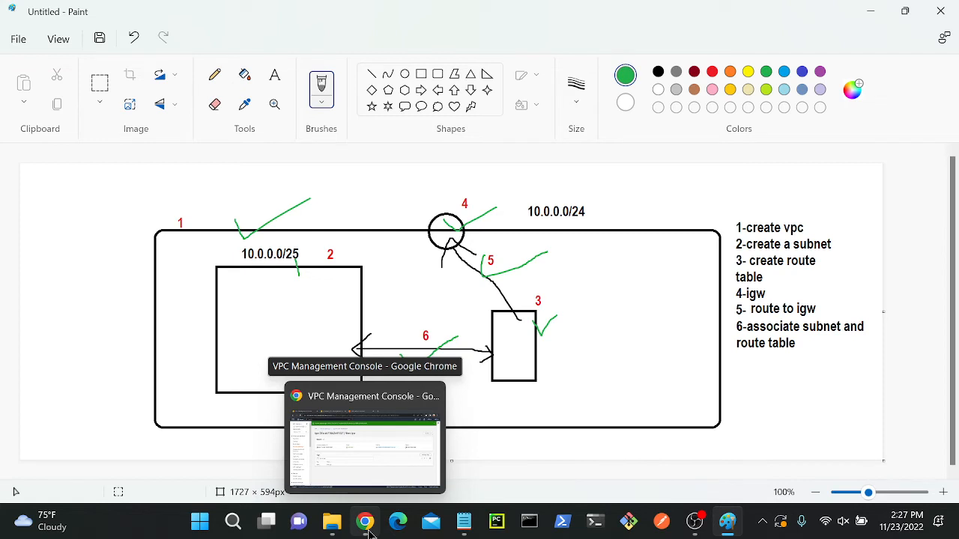
click(368, 524)
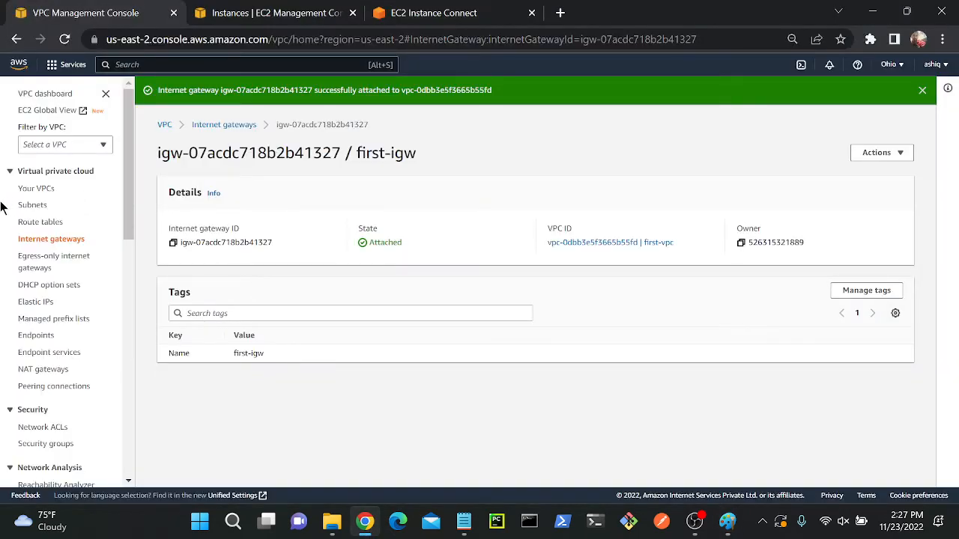
- Select the first-rt route table and examine its subnet associations and routes, comparing them with the network diagram in Paint
click(30, 223)
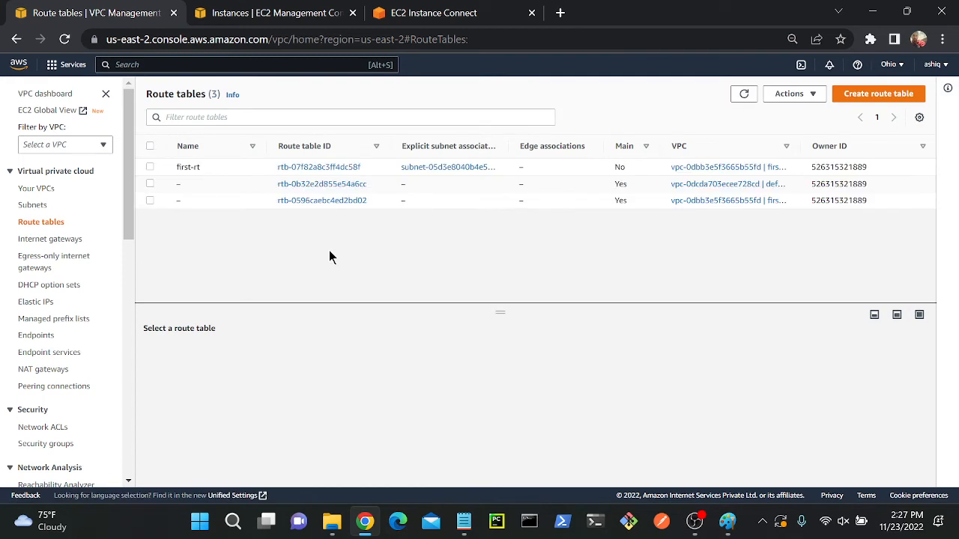
click(252, 168)
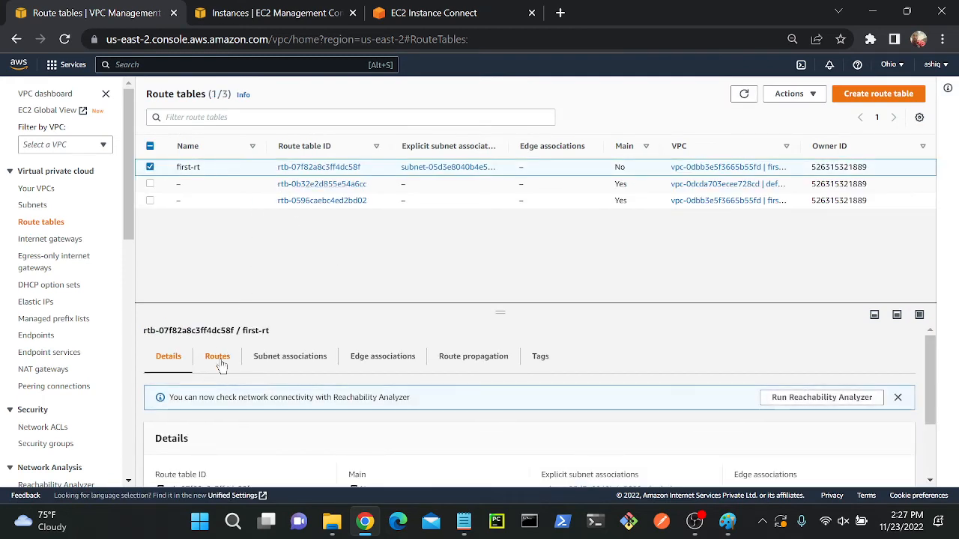
click(309, 360)
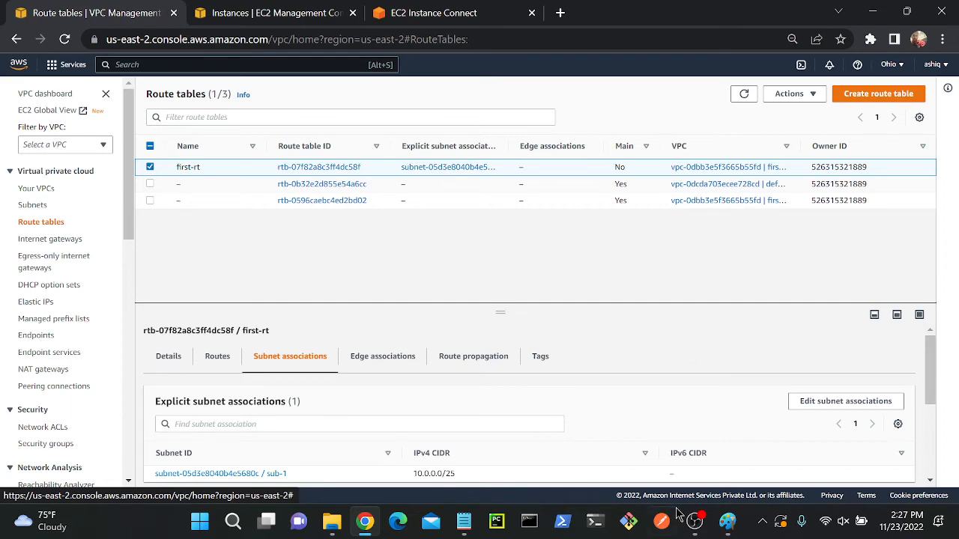
click(727, 522)
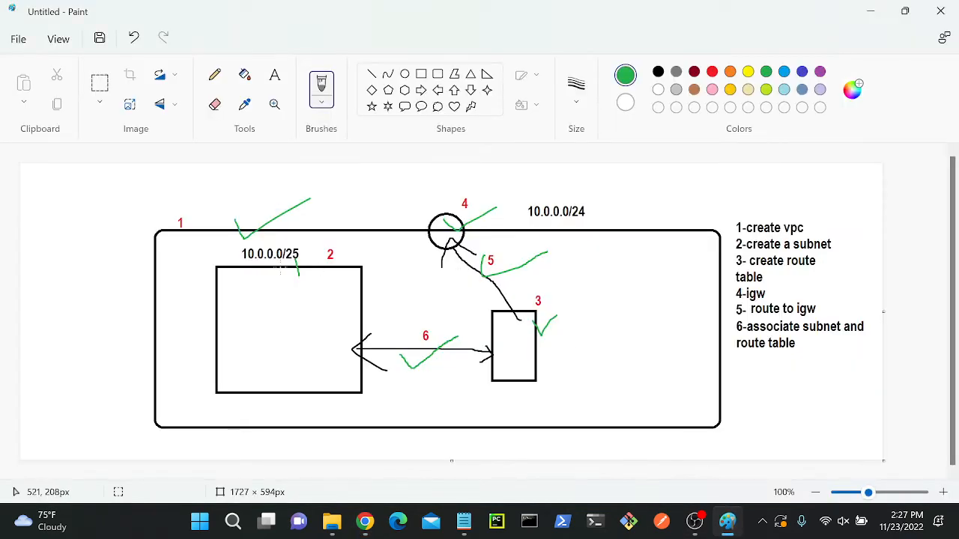
click(365, 522)
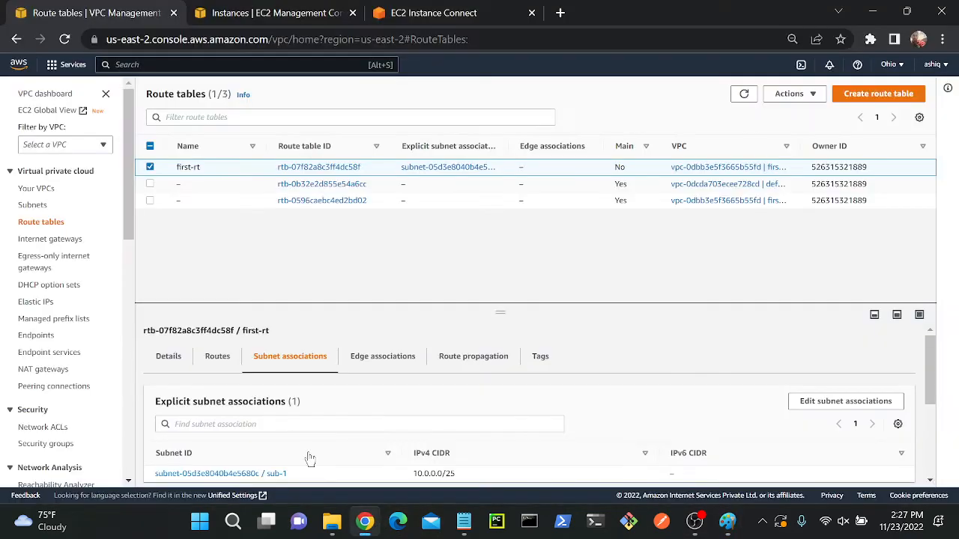
click(233, 356)
scroll(929, 363, down, 1)
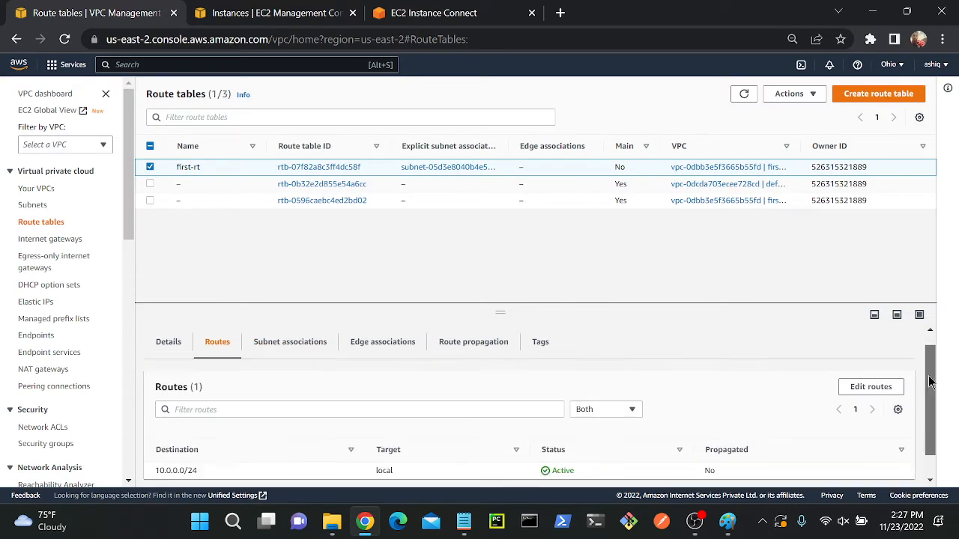
drag(160, 444, 222, 452)
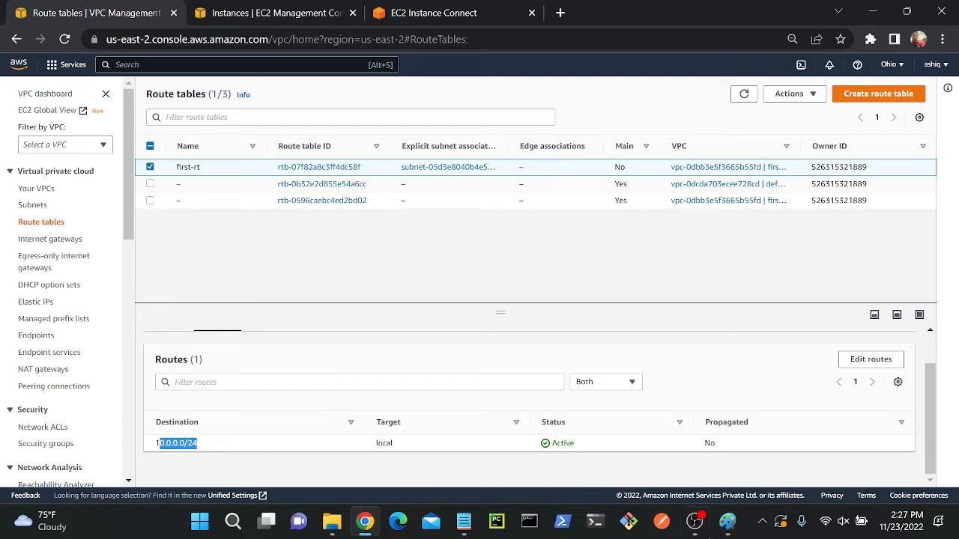
click(728, 522)
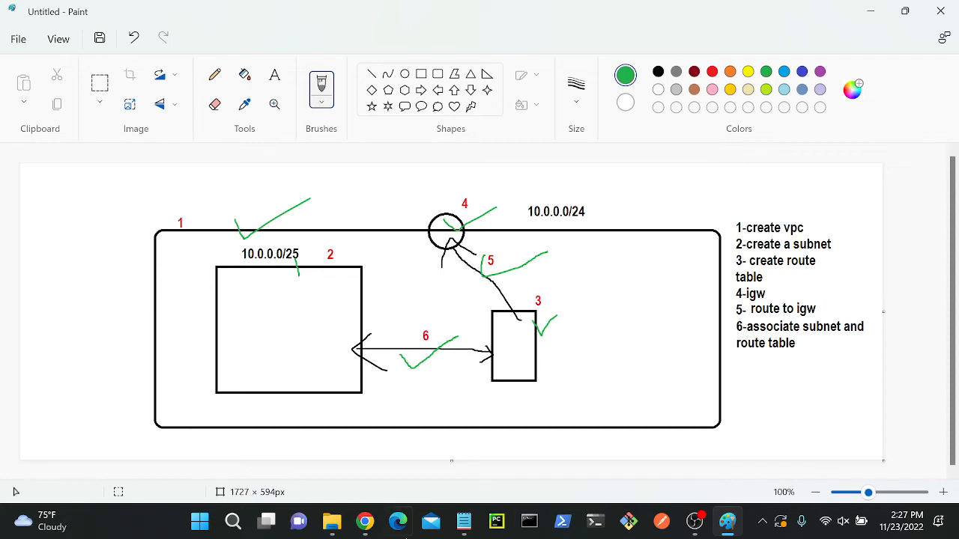
click(364, 521)
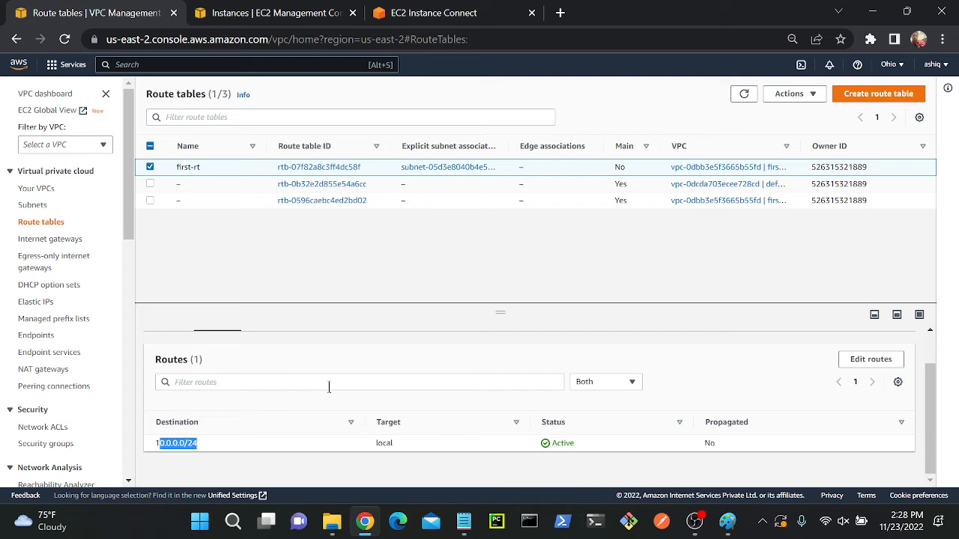
- Open first-rt's routes for editing and add a route with destination 0.0.0.0/0
click(888, 362)
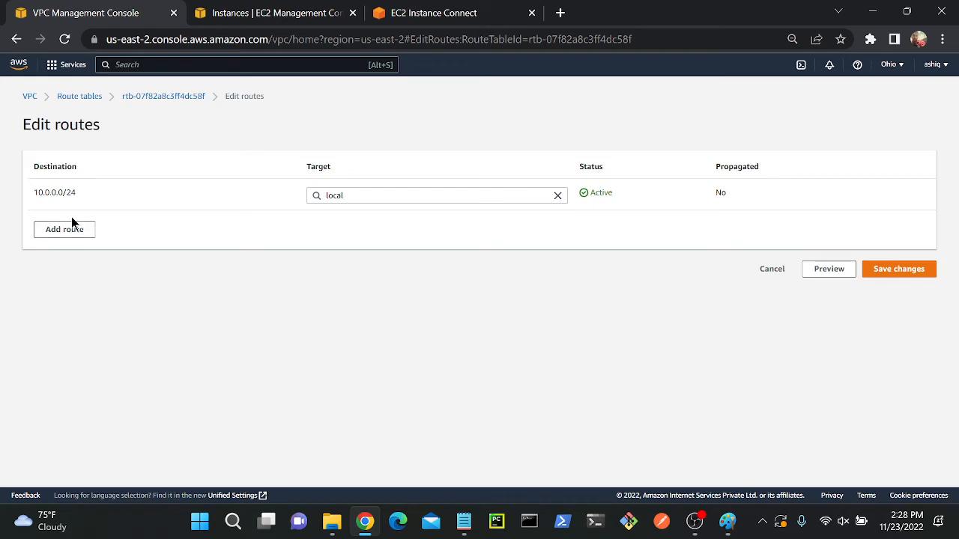
click(64, 230)
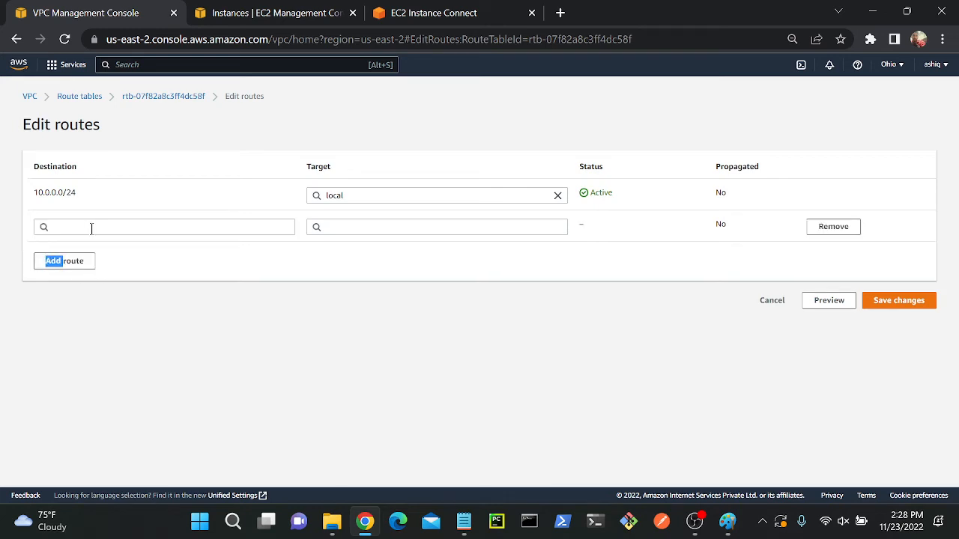
click(77, 226)
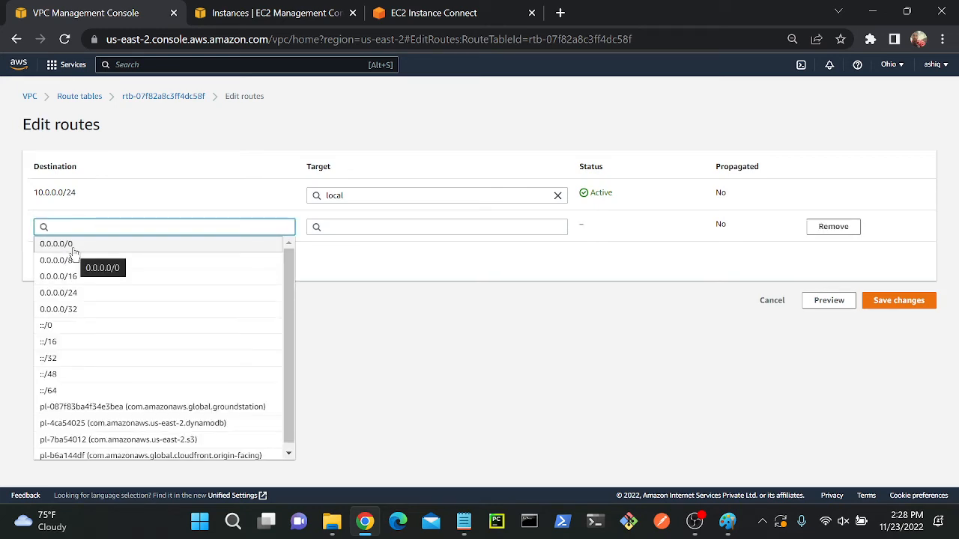
click(73, 245)
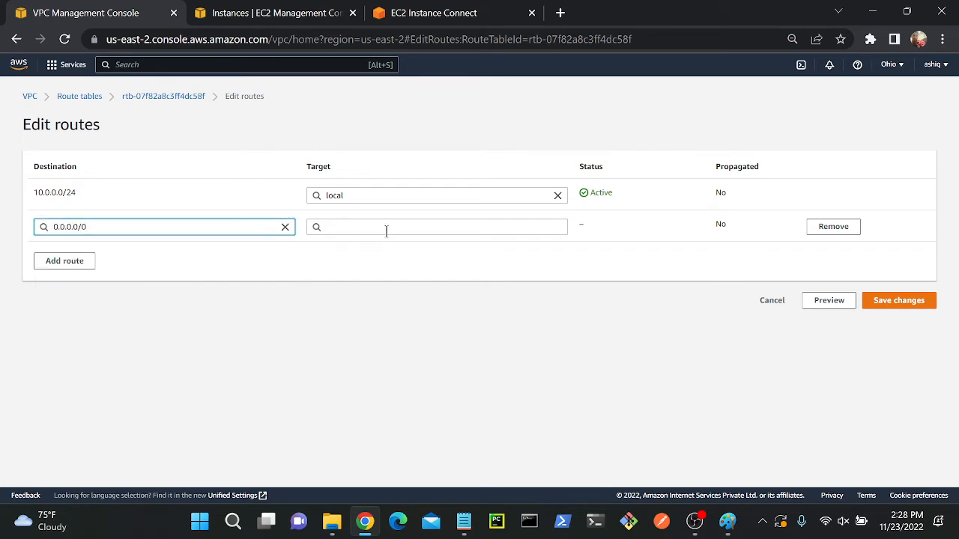
- Switch to Paint and handwrite the label igw in green above the gateway circle, and return to Chrome
click(727, 522)
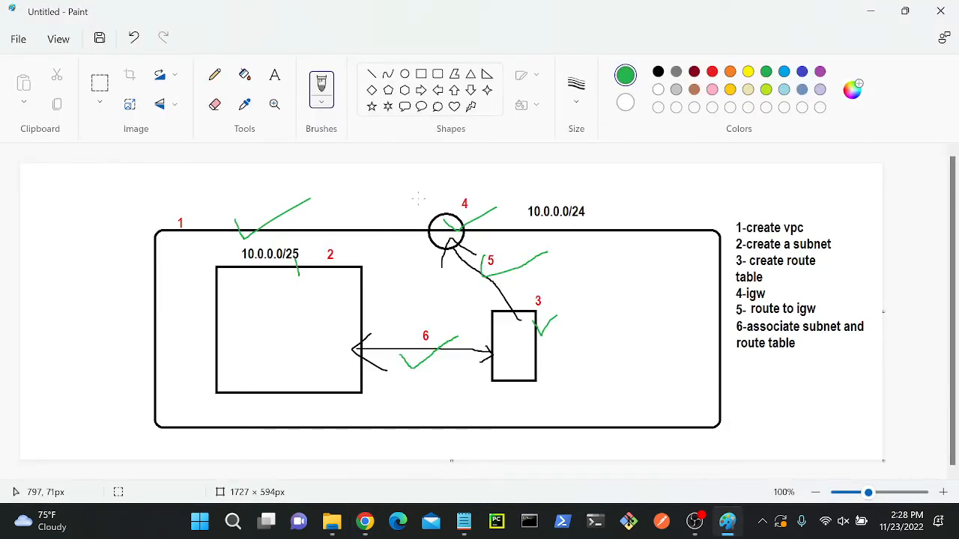
mouse_move(418, 198)
mouse_down()
mouse_move(417, 210)
mouse_move(450, 196)
mouse_move(472, 165)
mouse_up()
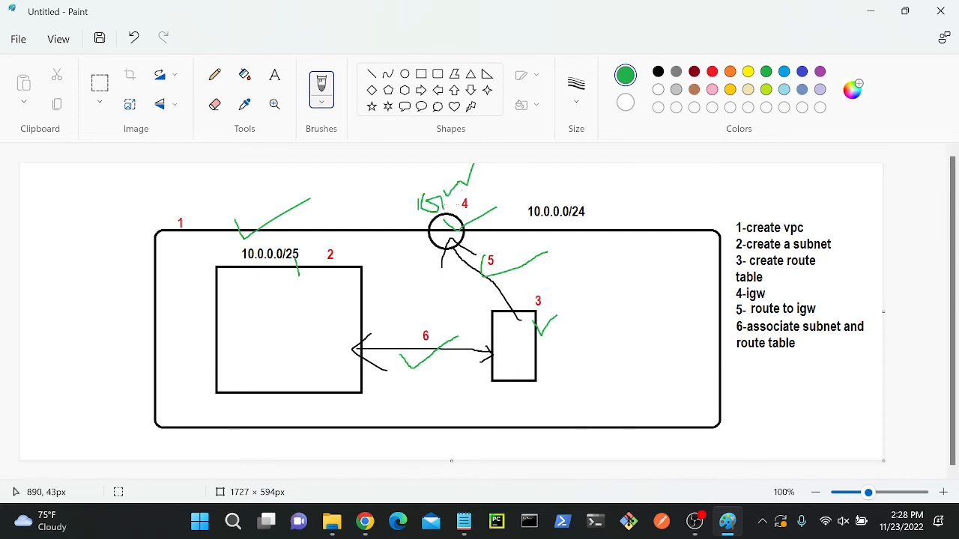
click(365, 521)
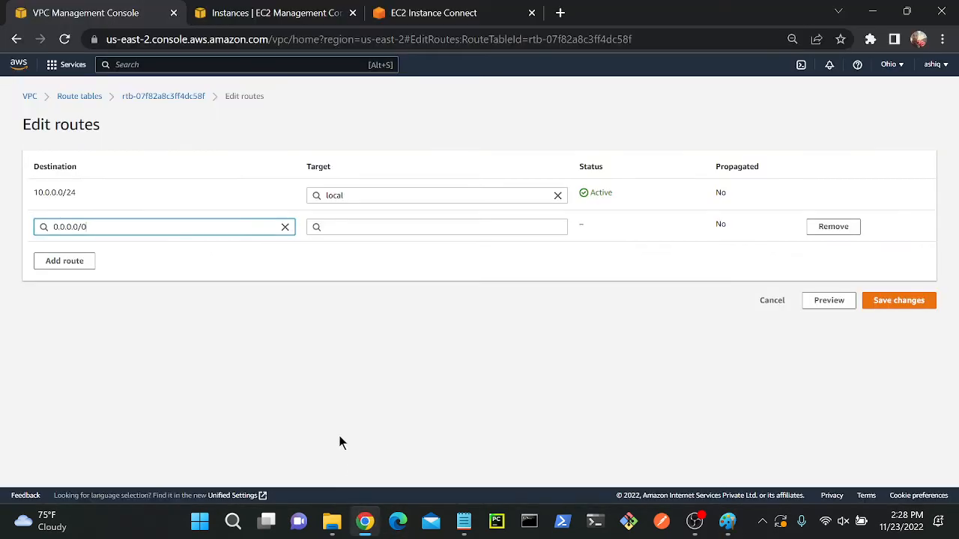
- Set the 0.0.0.0/0 route's target to the internet gateway first-igw and save the route changes
click(350, 227)
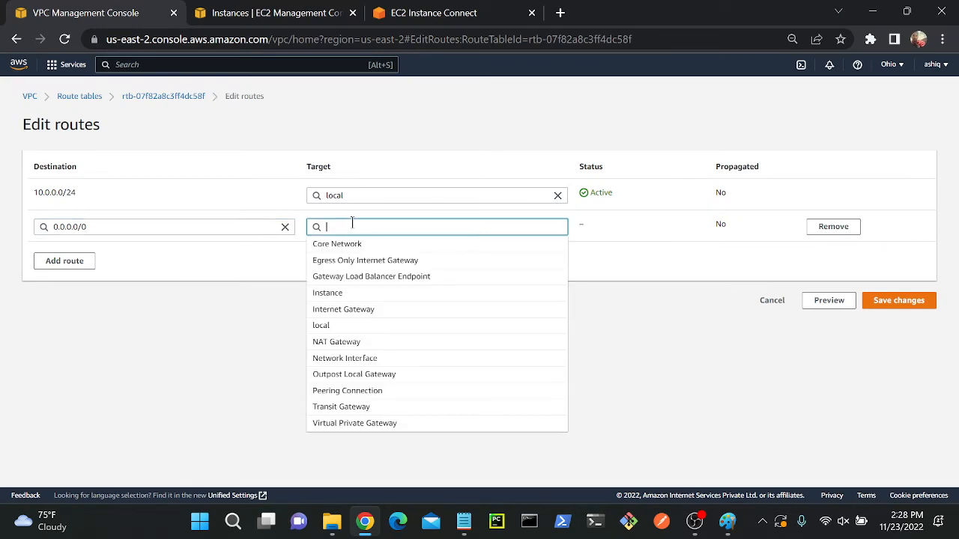
click(343, 309)
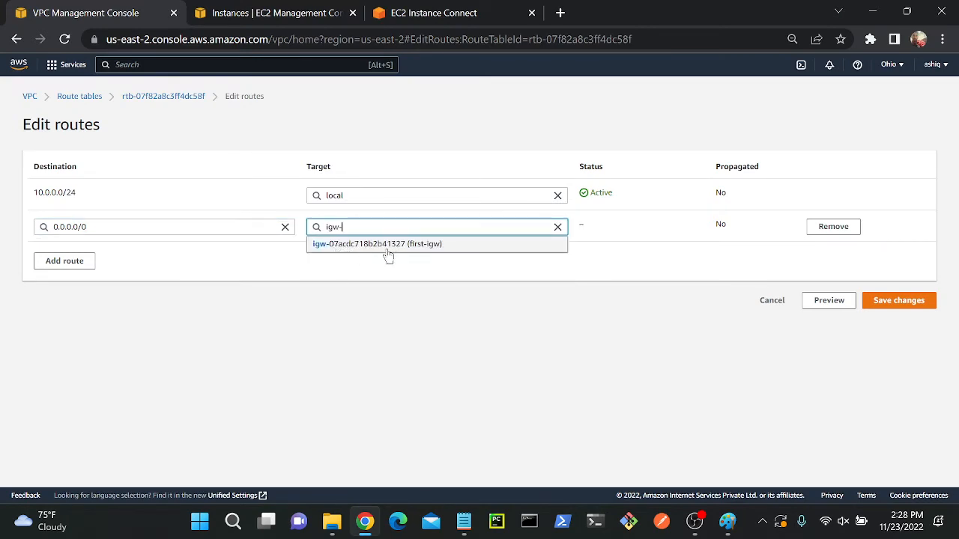
click(386, 248)
click(895, 300)
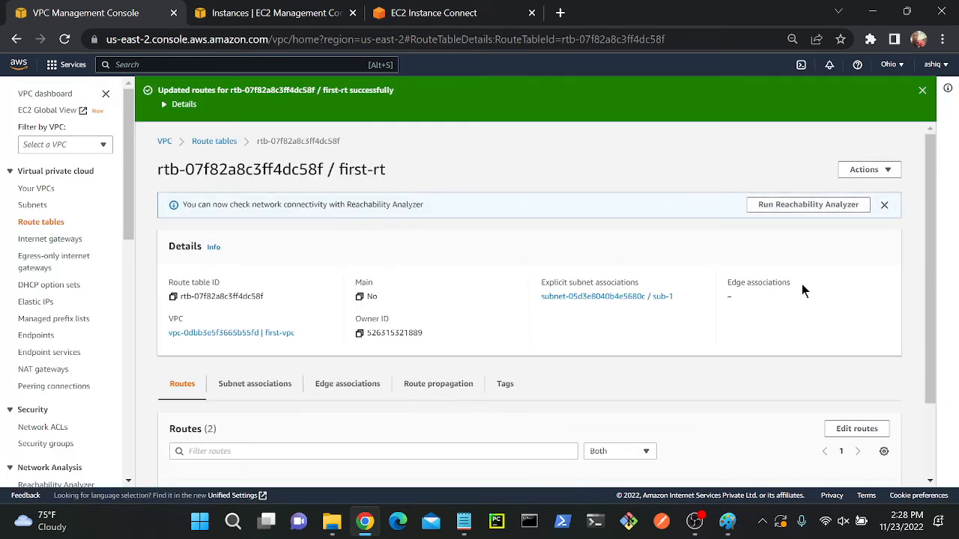
- Associate the Elastic IP address 3.136.111.145 with the first-vm instance at private IP address 10.0.0.53
click(38, 303)
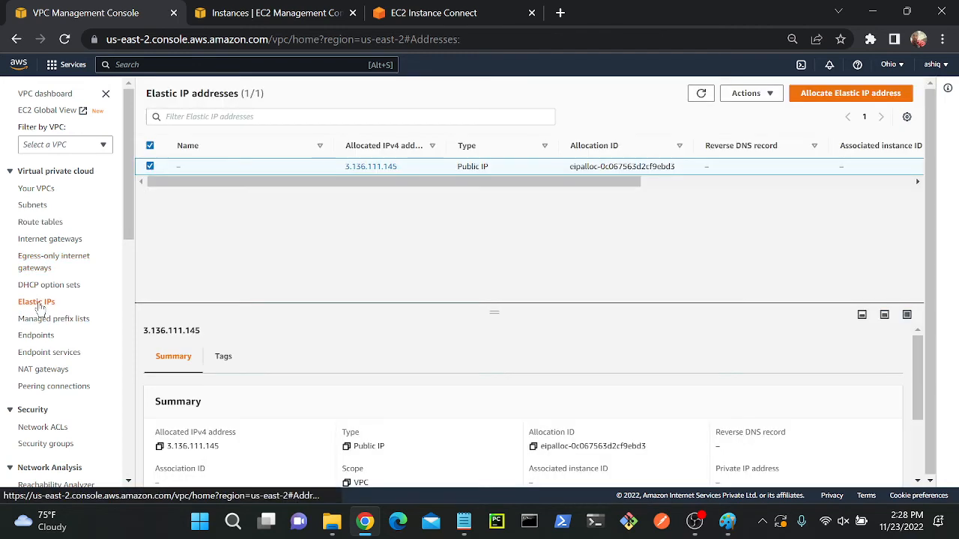
click(747, 93)
click(765, 146)
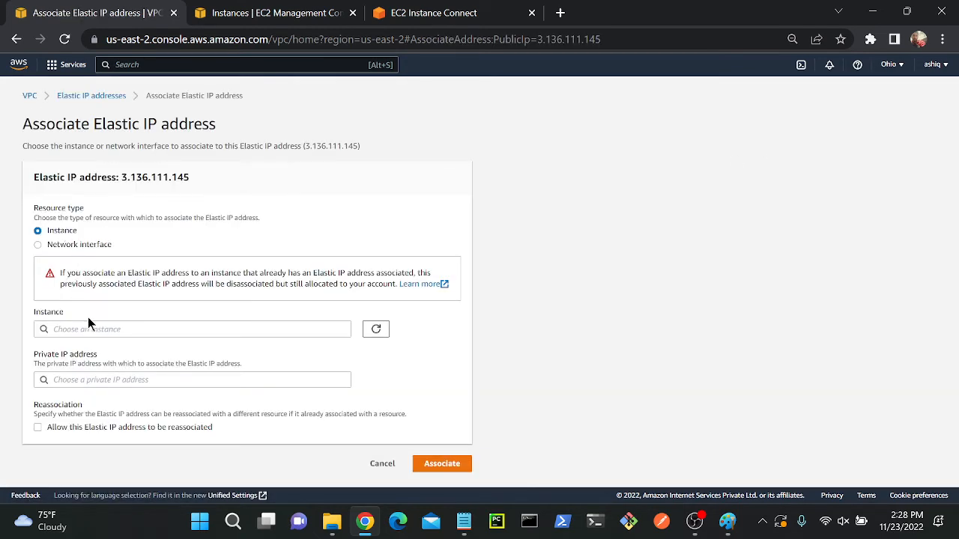
click(88, 324)
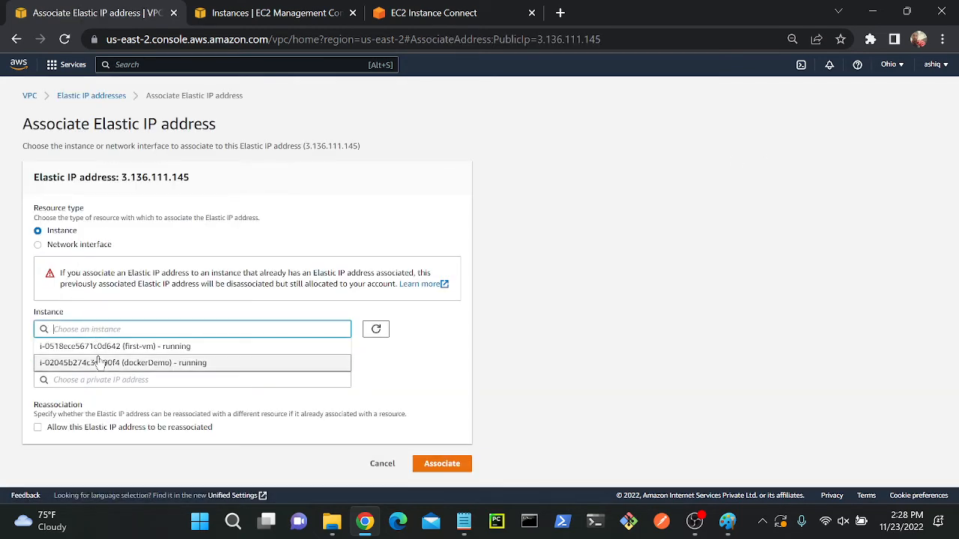
click(107, 349)
click(107, 379)
click(80, 397)
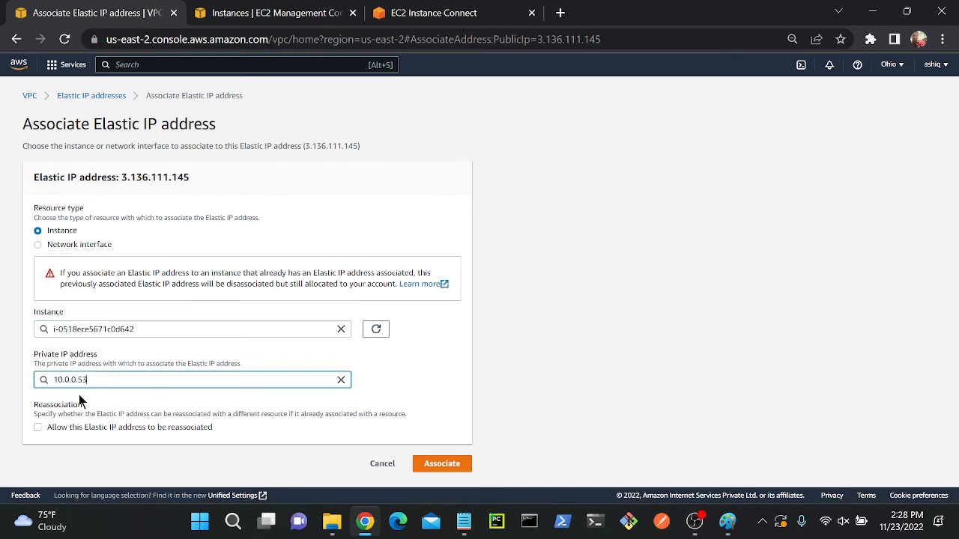
click(444, 465)
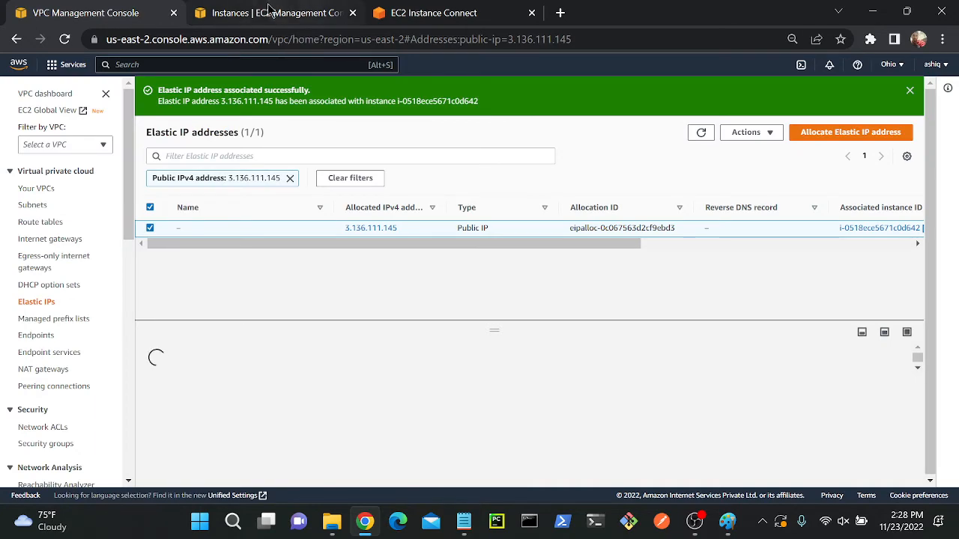
- Refresh the EC2 instance list and connect to first-vm through EC2 Instance Connect
click(269, 13)
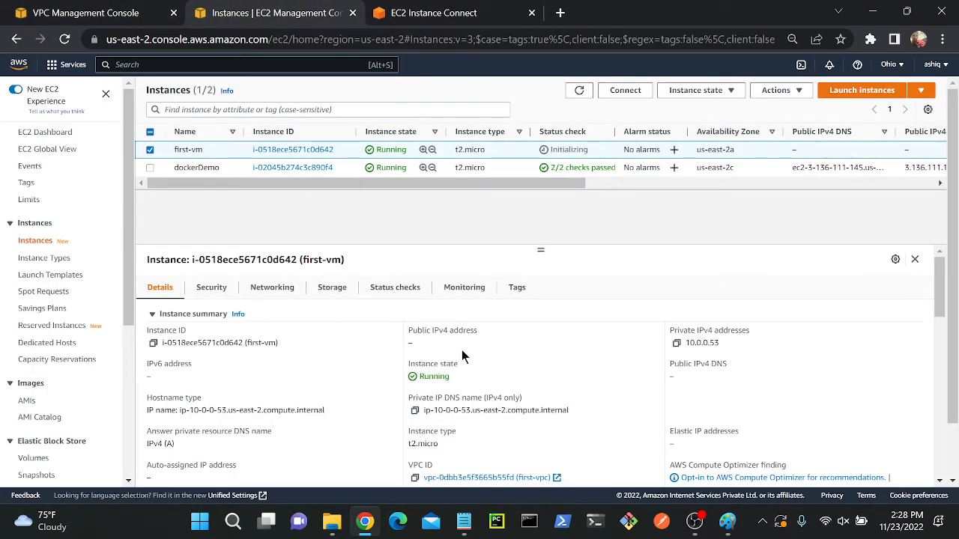
click(578, 91)
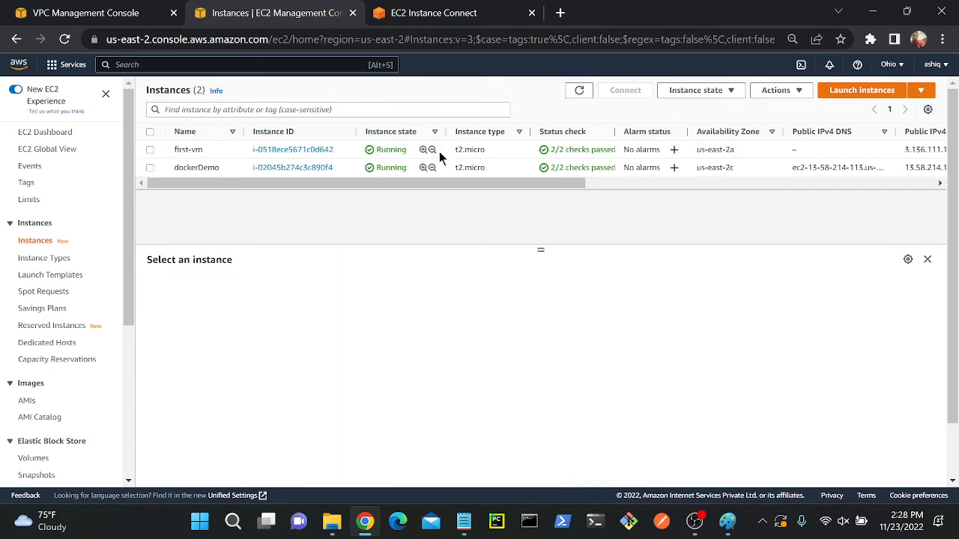
click(439, 152)
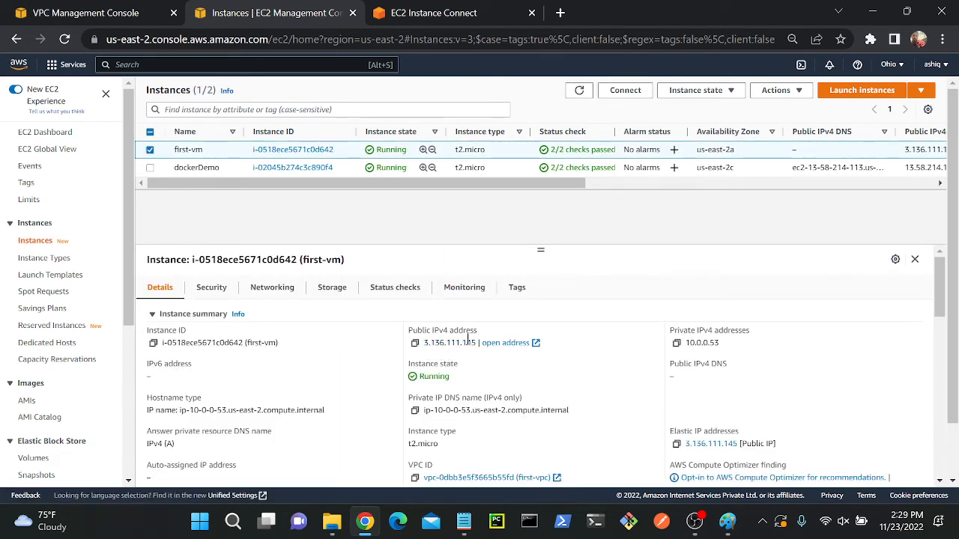
click(634, 96)
click(463, 404)
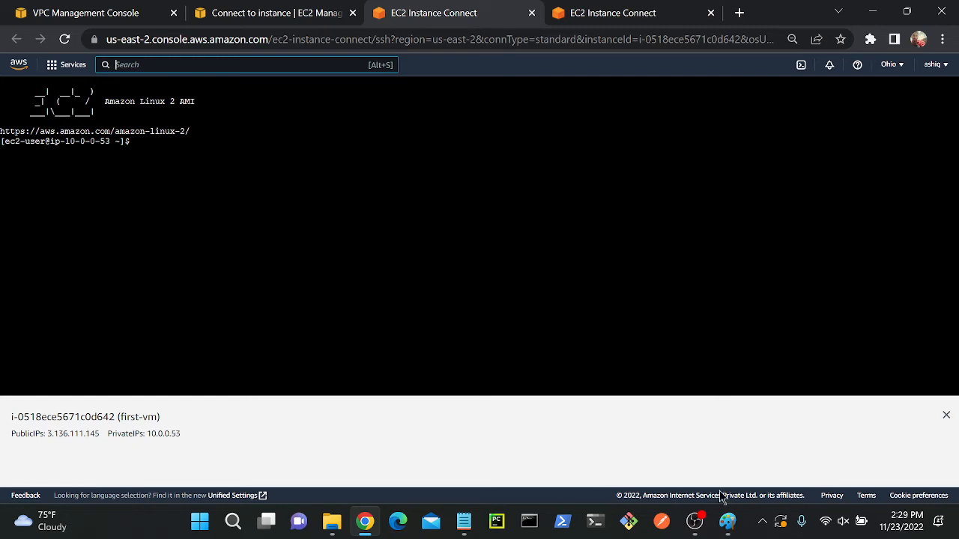
- Switch to Paint, draw a crossed-out green arrow leading outward from the route table box, and return to Chrome
click(728, 522)
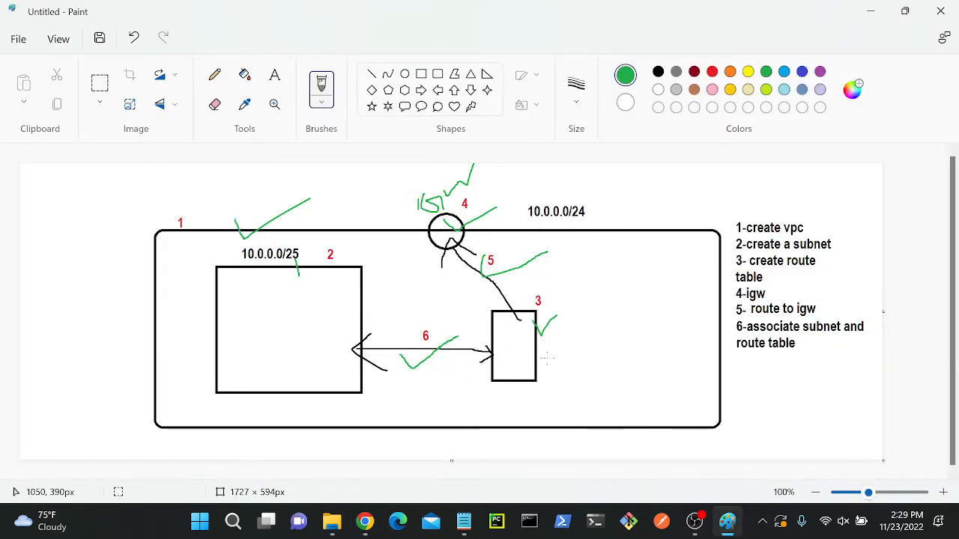
mouse_move(531, 346)
mouse_down()
mouse_move(578, 352)
mouse_move(560, 341)
mouse_move(565, 361)
mouse_up()
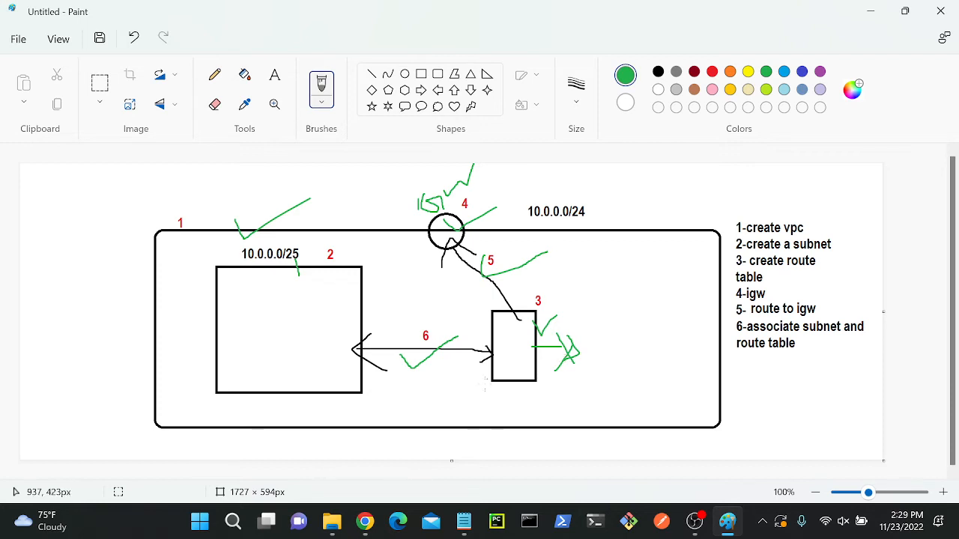
click(366, 524)
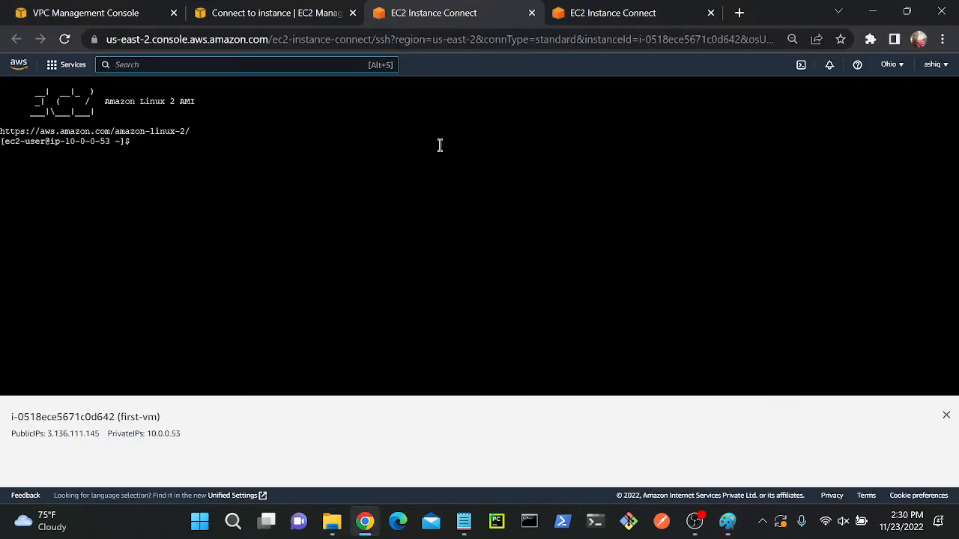
- Remove the 0.0.0.0/0 route from the first-rt route table and save the changes
click(269, 15)
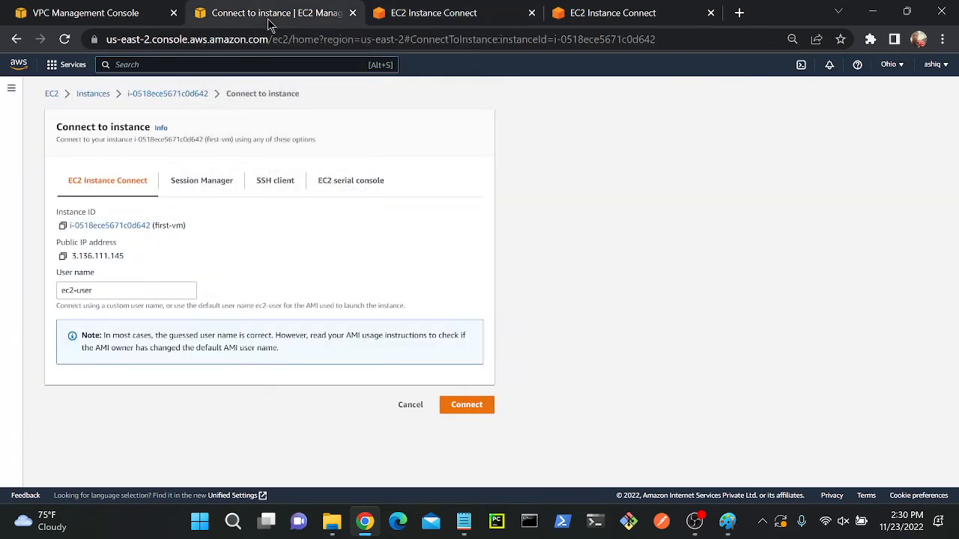
click(93, 99)
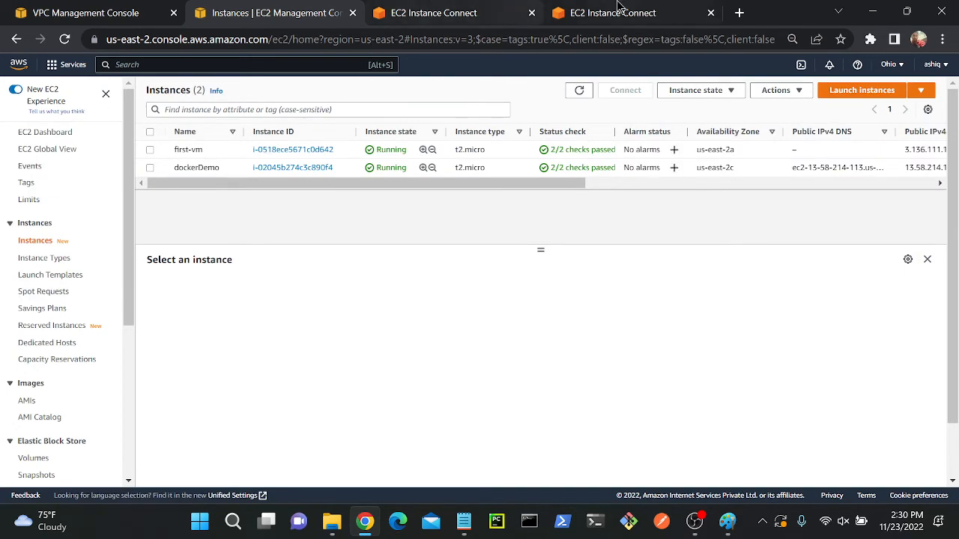
click(86, 13)
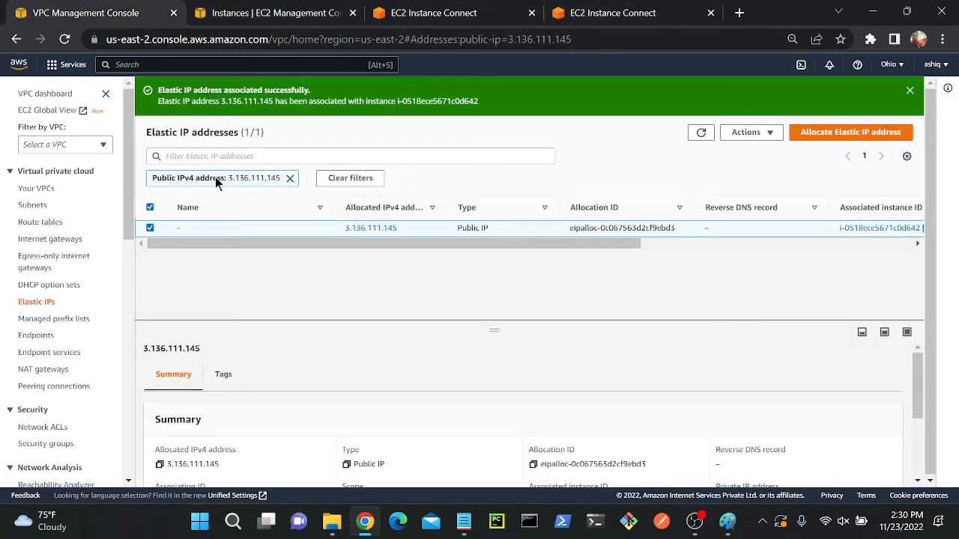
click(42, 222)
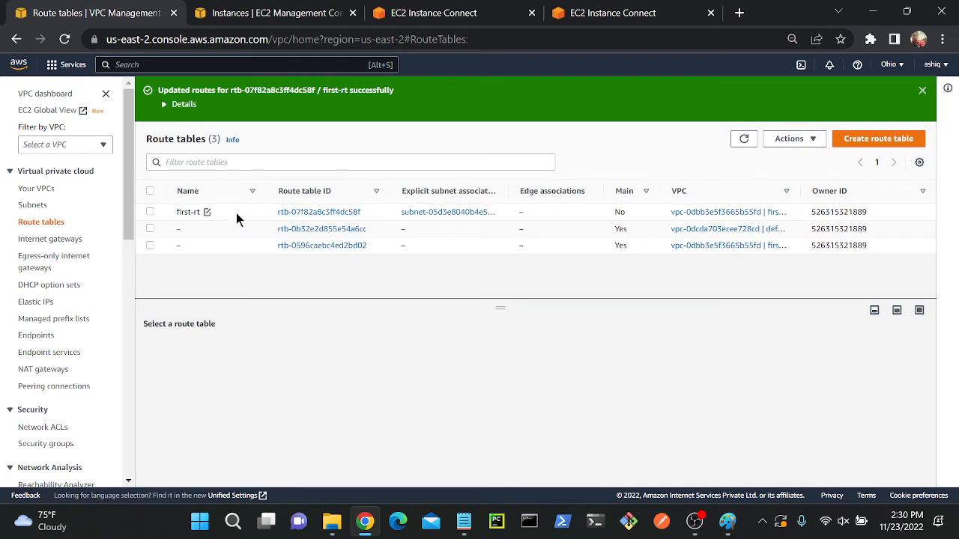
click(236, 213)
click(218, 353)
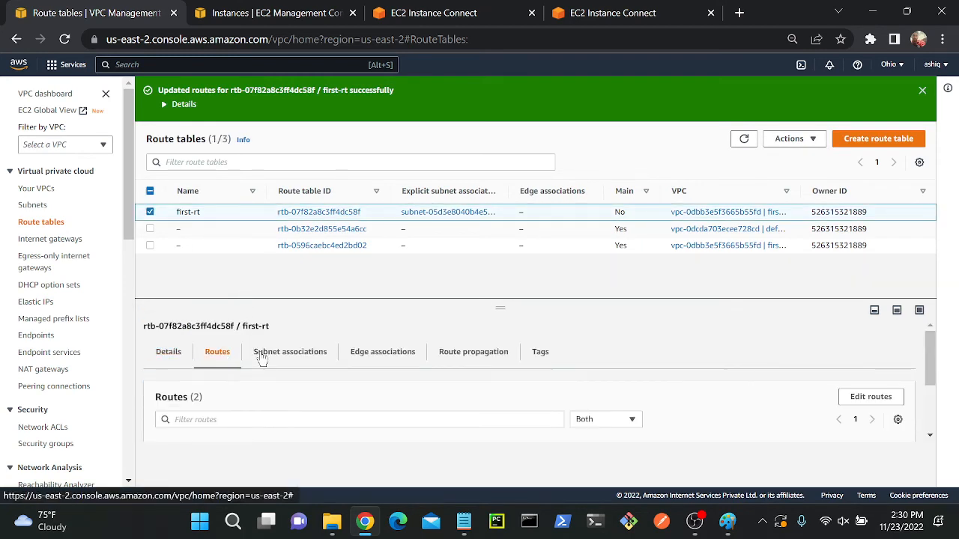
click(884, 403)
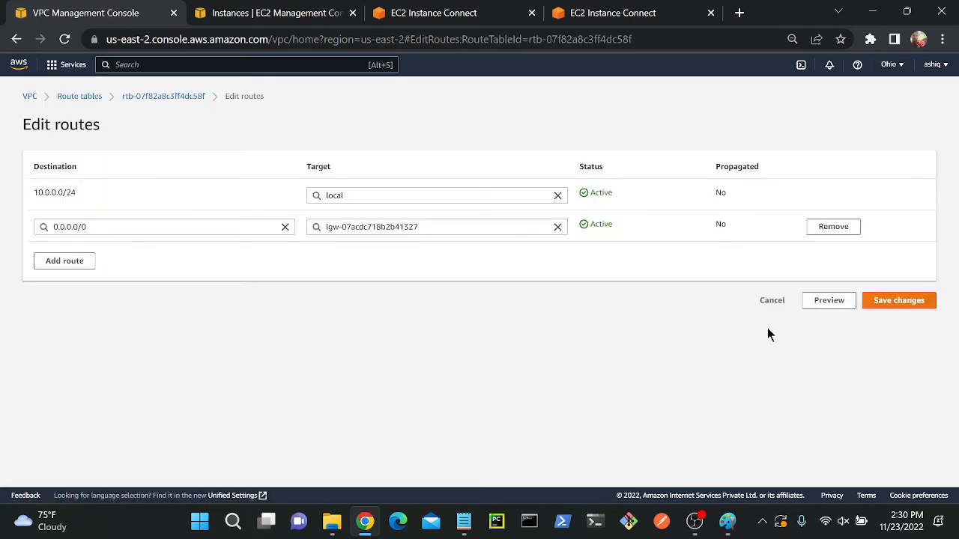
click(830, 225)
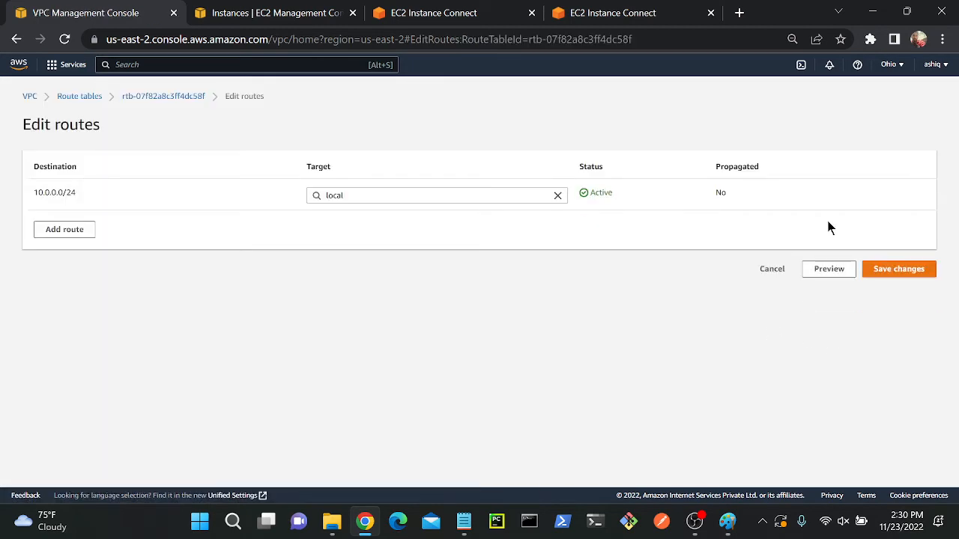
click(901, 270)
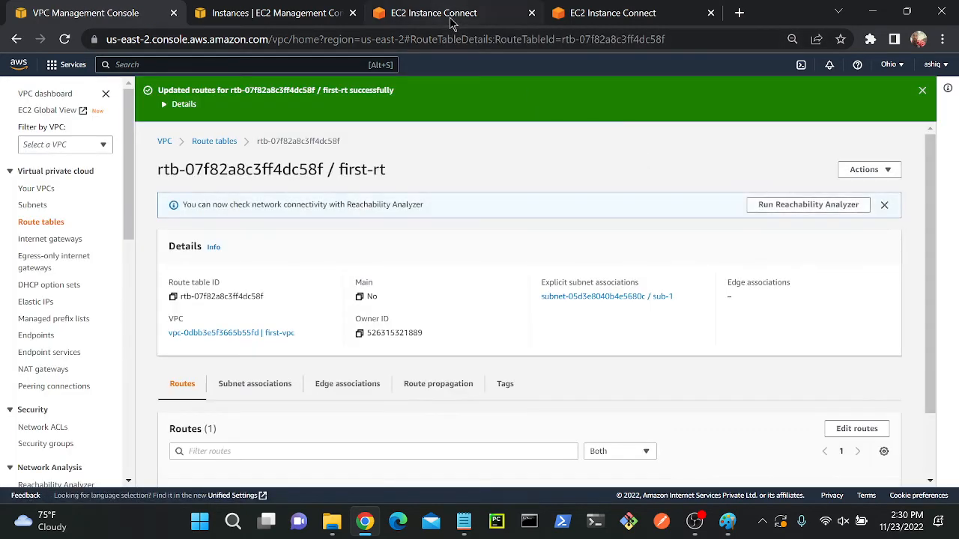
- Reload the first-vm Instance Connect session to test the connection without the internet route, highlighting the instance's ID and IP details
click(453, 15)
click(66, 39)
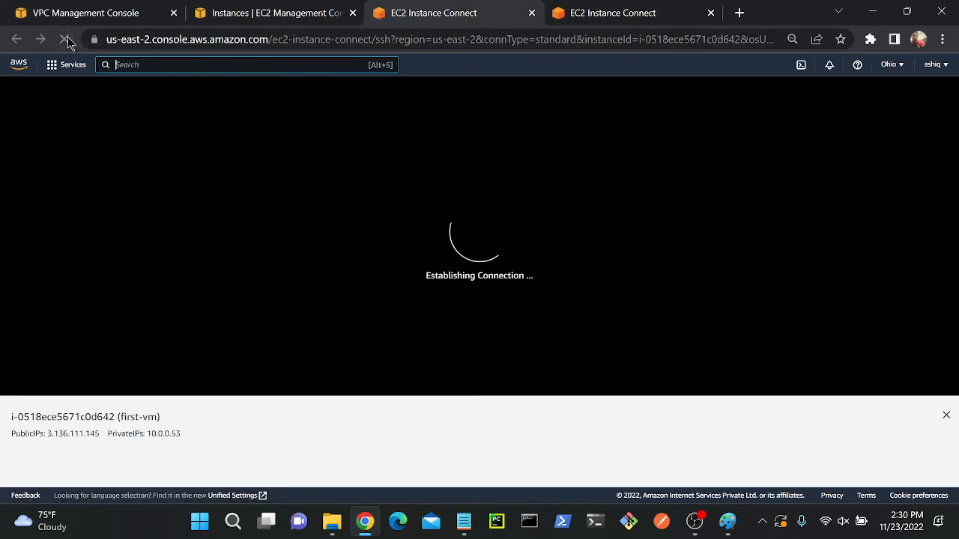
drag(68, 417, 90, 433)
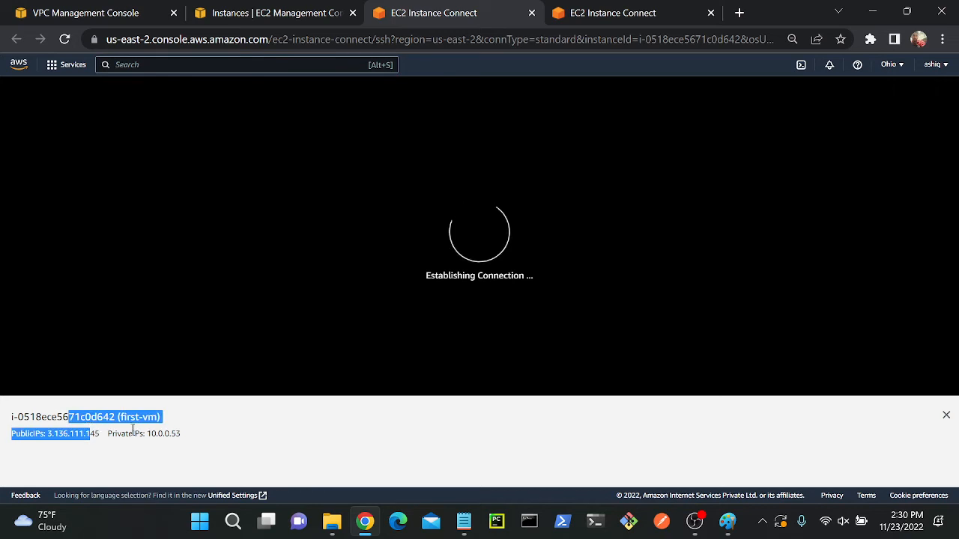
drag(157, 433, 180, 433)
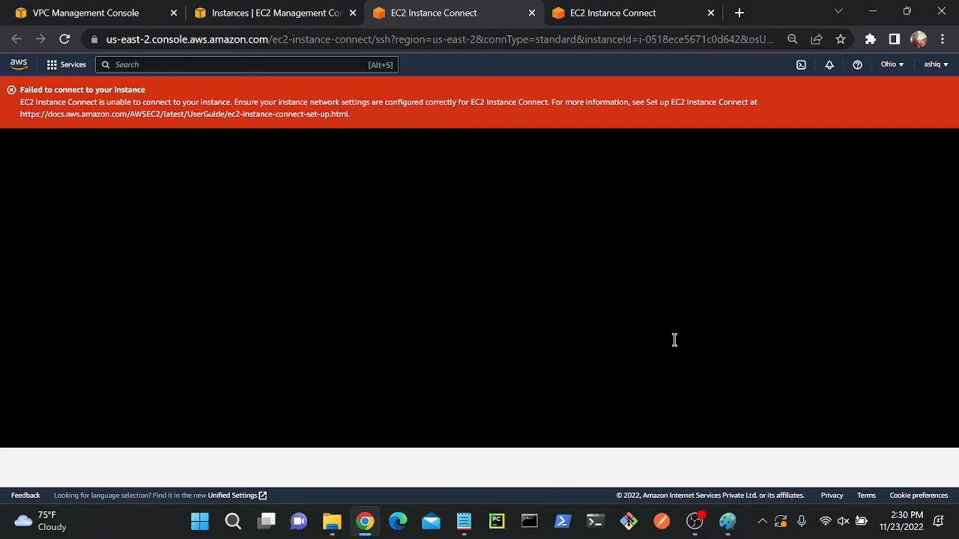
- Switch to Paint, cross out the arrow numbered 5 between route table and gateway in green, and return to Chrome
click(728, 522)
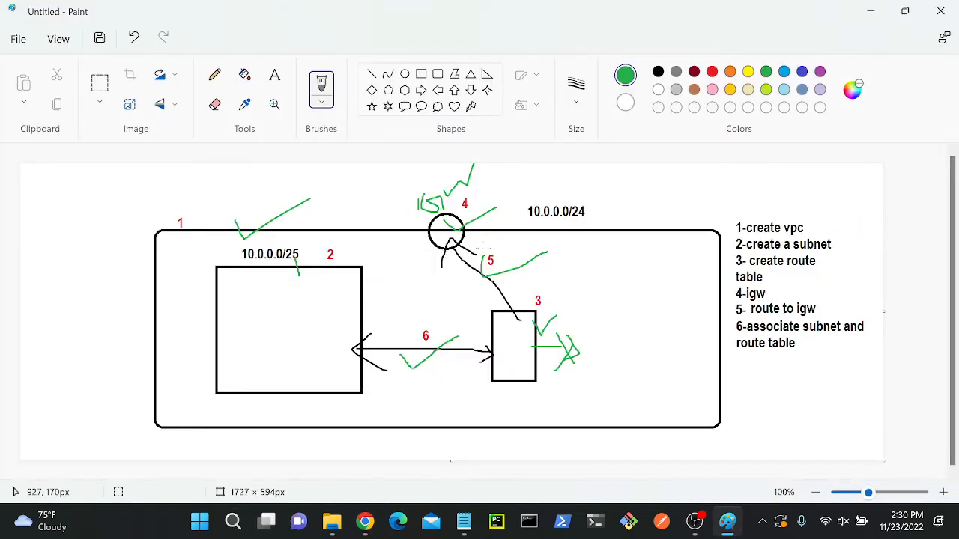
mouse_move(483, 249)
mouse_down()
mouse_move(455, 311)
mouse_move(553, 302)
mouse_up()
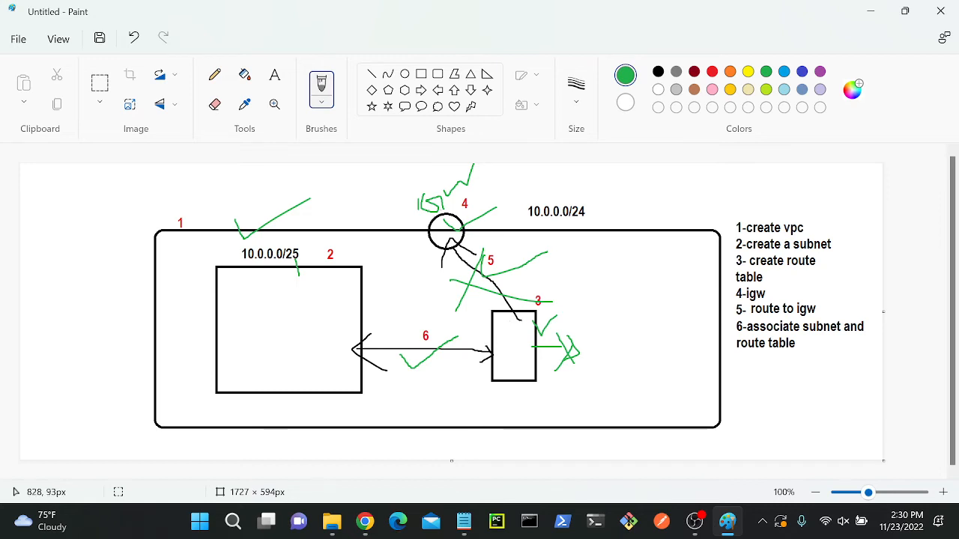
click(364, 522)
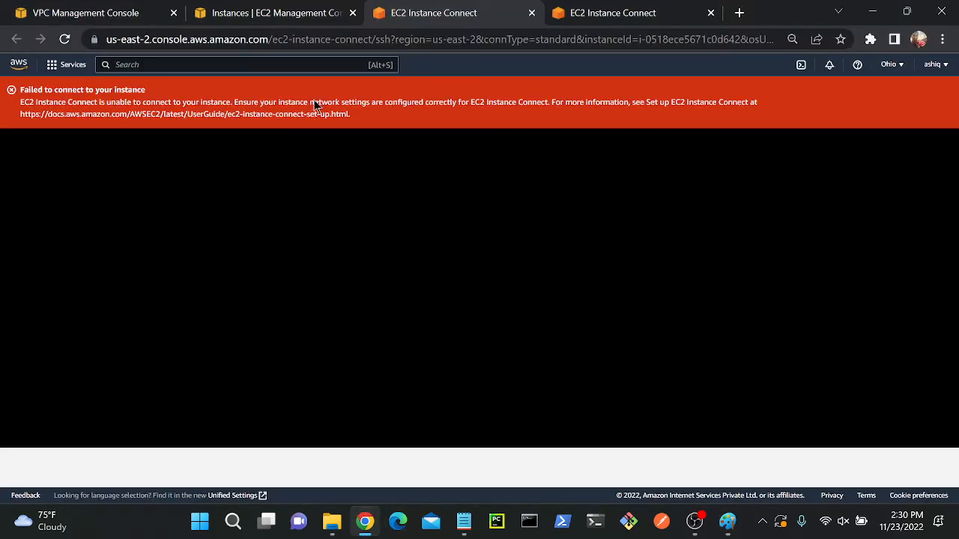
- Add a 0.0.0.0/0 route to first-rt targeting the internet gateway igw-07acdc718b2b41327 and save the changes
click(284, 13)
click(157, 11)
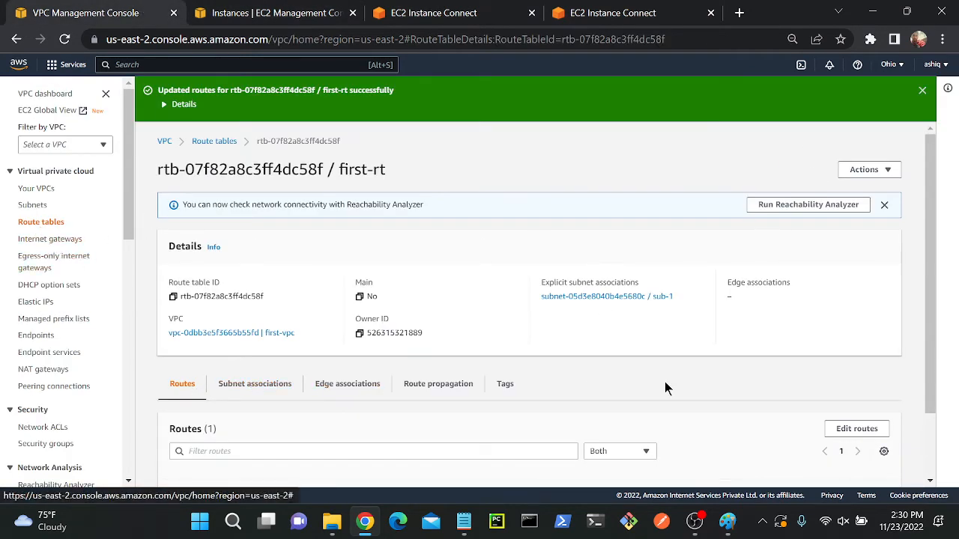
click(853, 425)
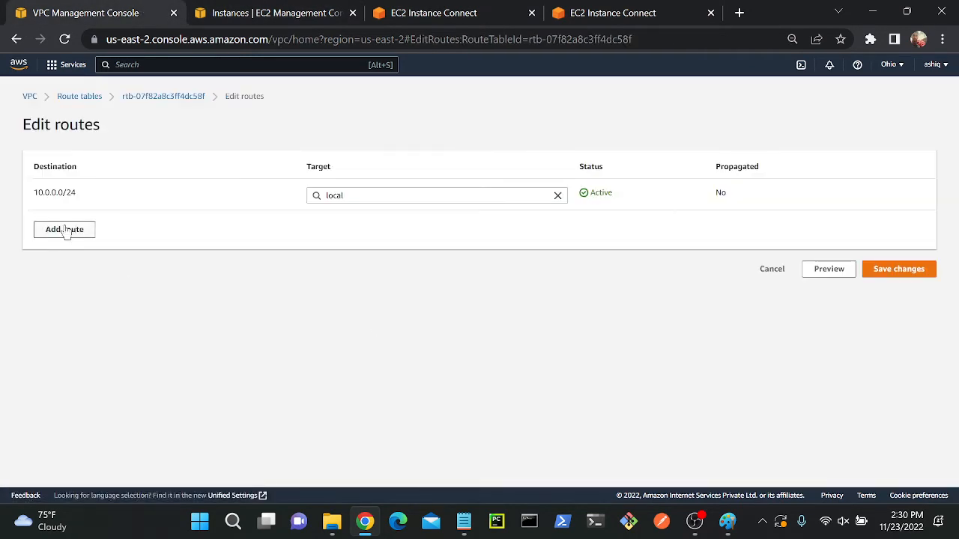
click(64, 230)
click(97, 226)
click(99, 244)
click(440, 226)
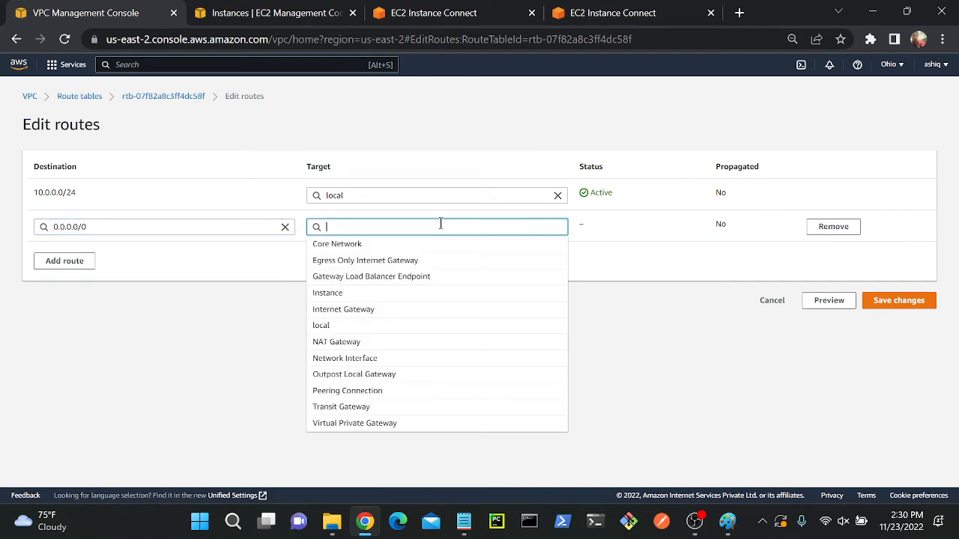
click(364, 308)
click(365, 248)
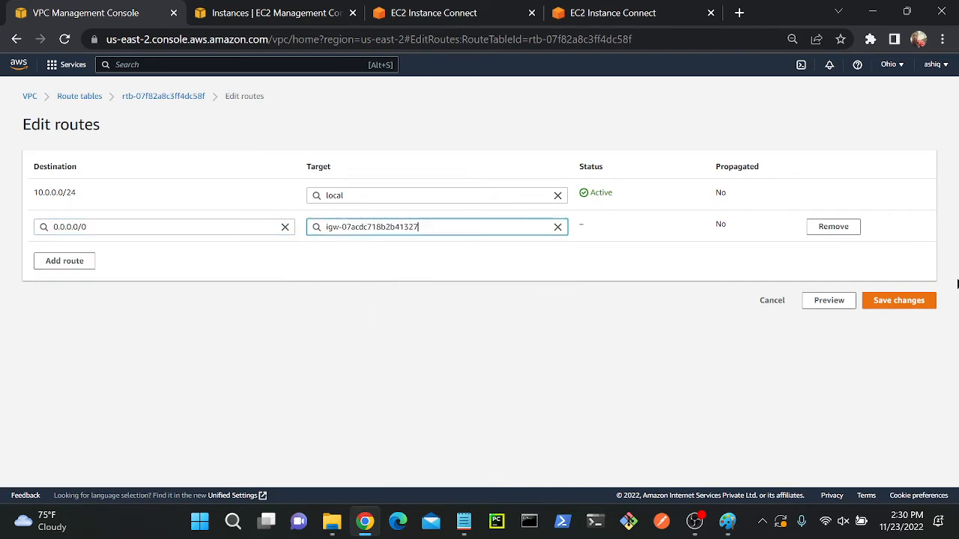
click(893, 299)
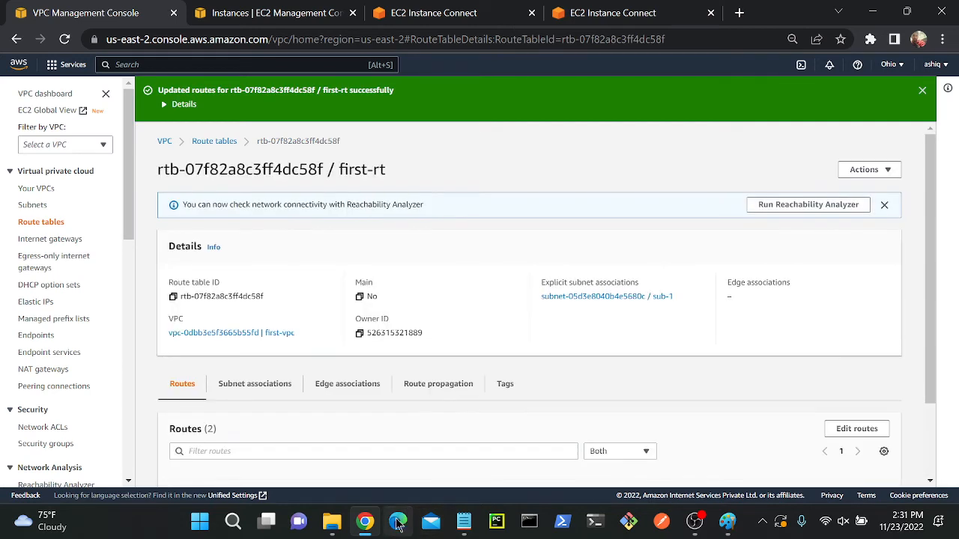
- Reload the first-vm Instance Connect session to test the connection with the internet route in place
click(448, 16)
click(64, 39)
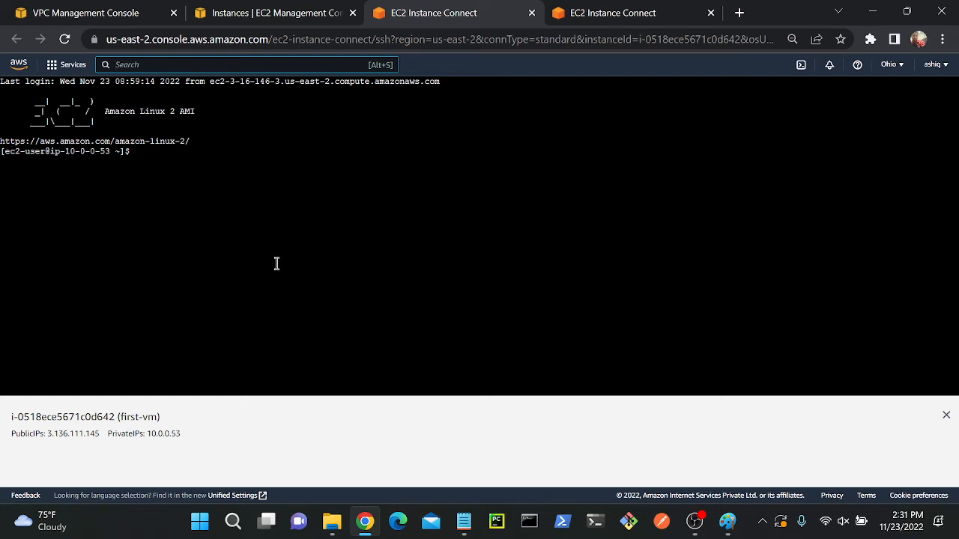
- Try to delete first-vpc from the VPC list and highlight the heading of the dialog that responds
click(84, 15)
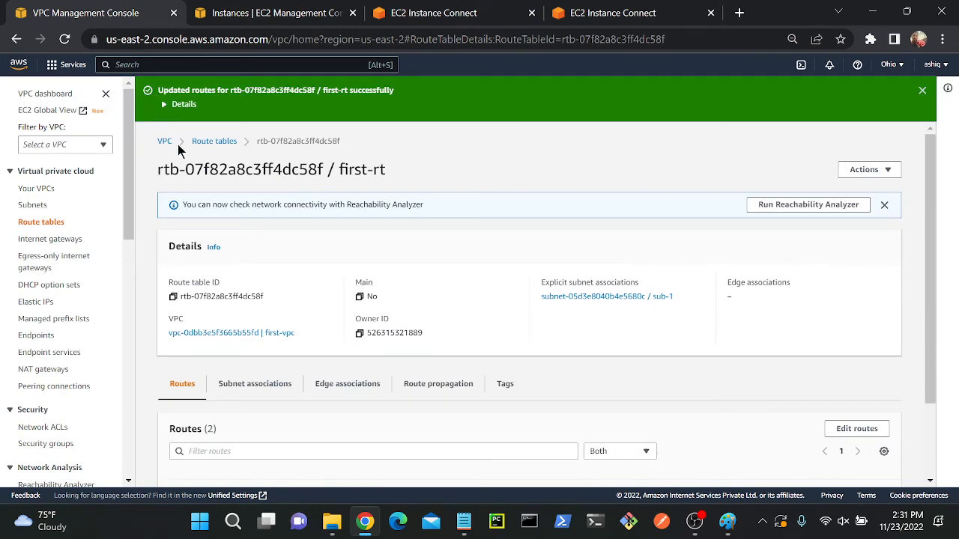
click(164, 142)
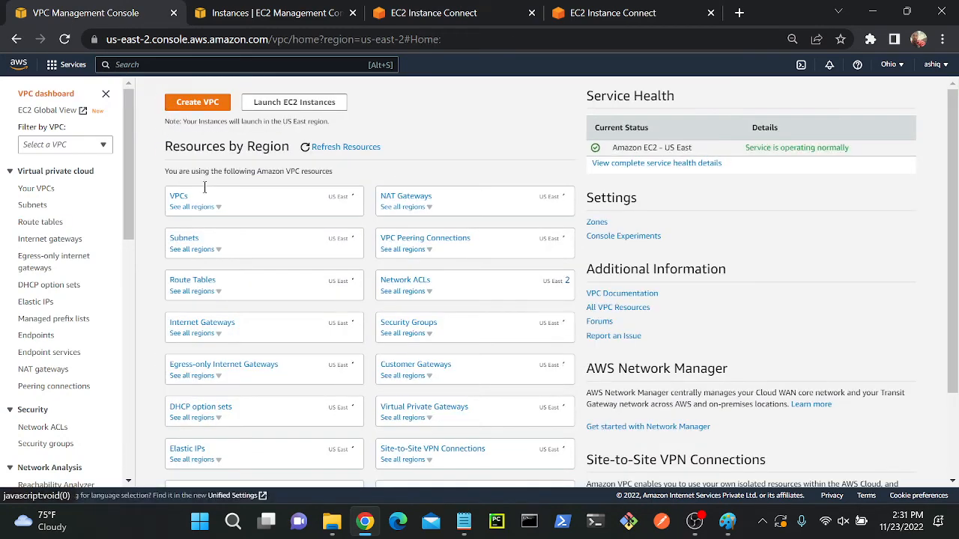
click(181, 198)
click(150, 183)
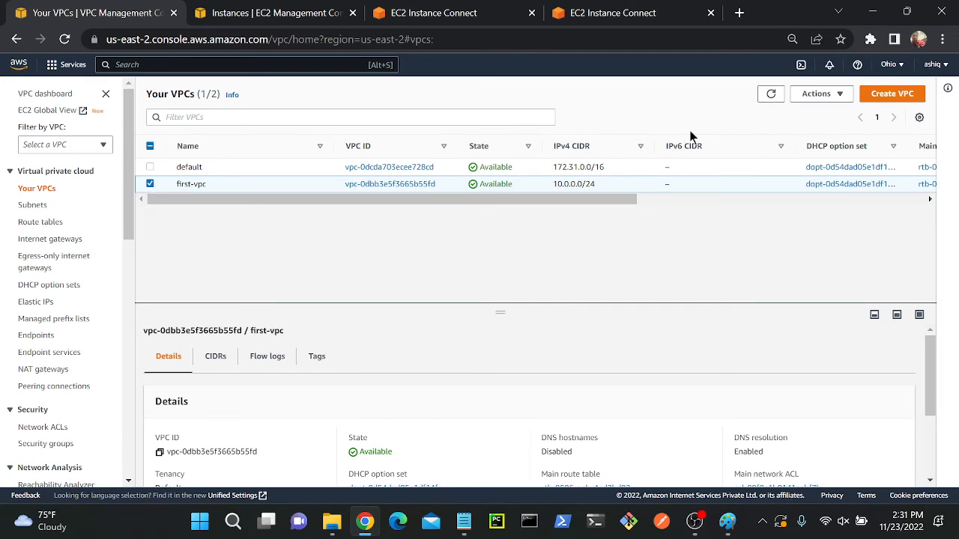
click(821, 94)
click(822, 269)
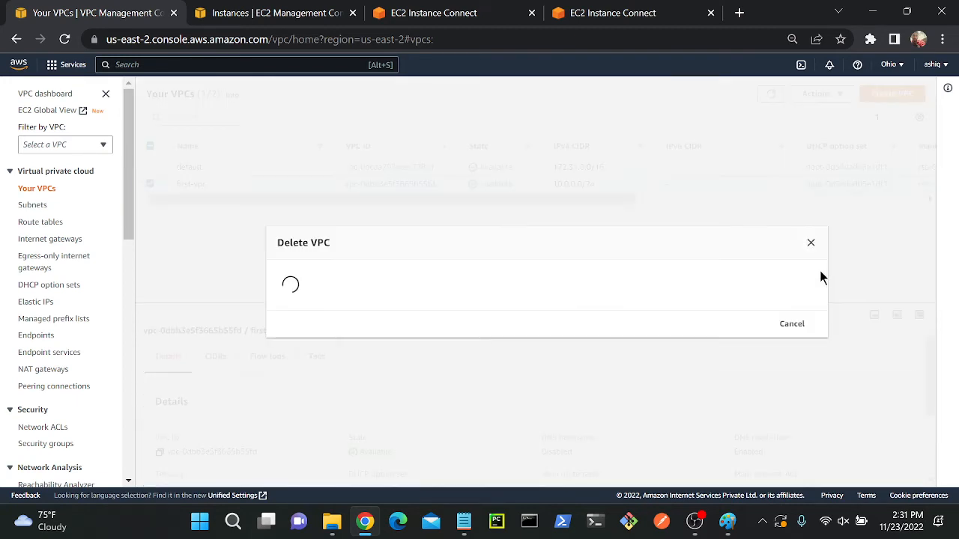
drag(301, 178, 401, 184)
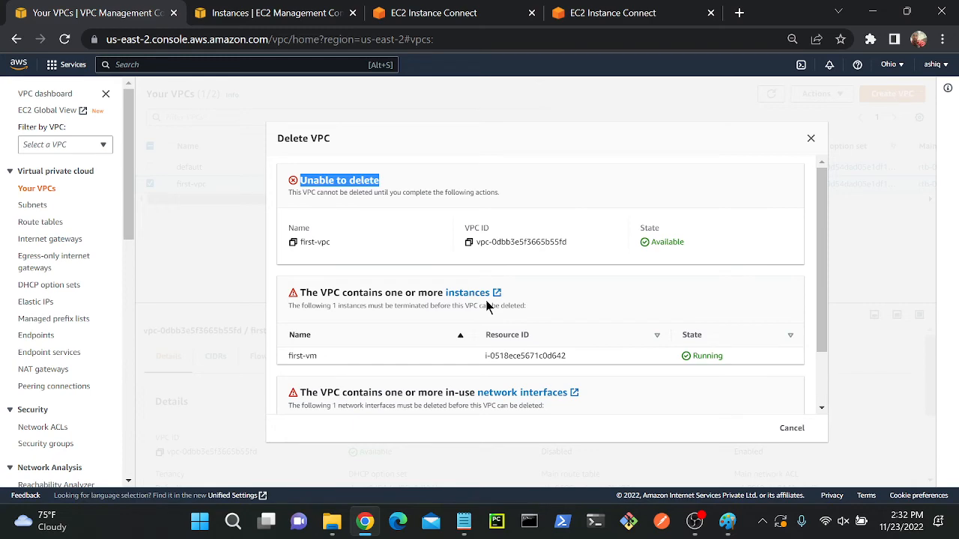
- Terminate the first-vm EC2 instance
click(270, 12)
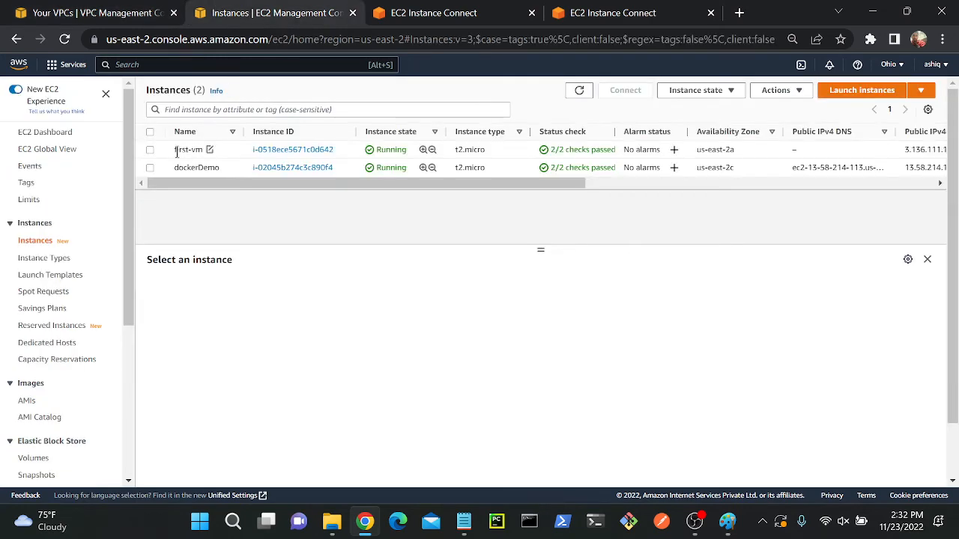
click(152, 150)
click(698, 91)
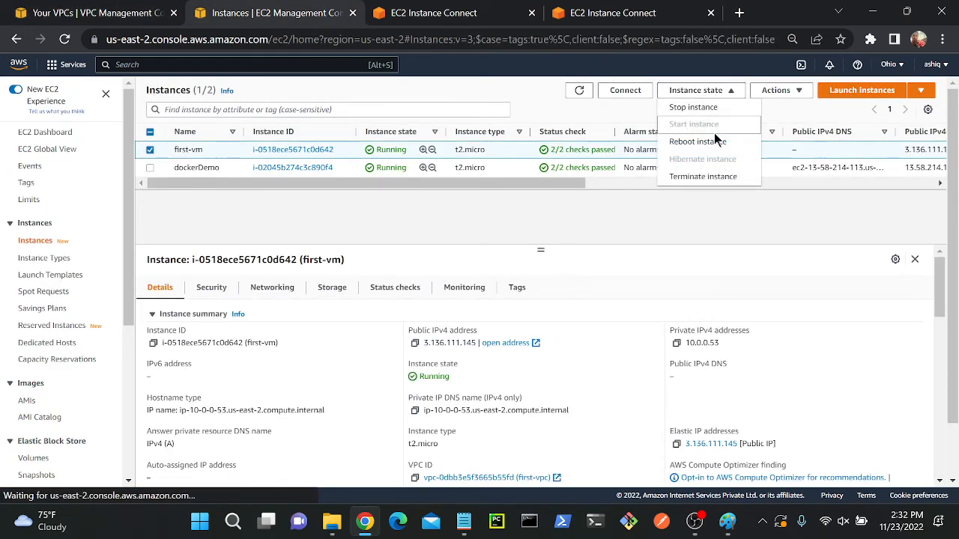
click(708, 176)
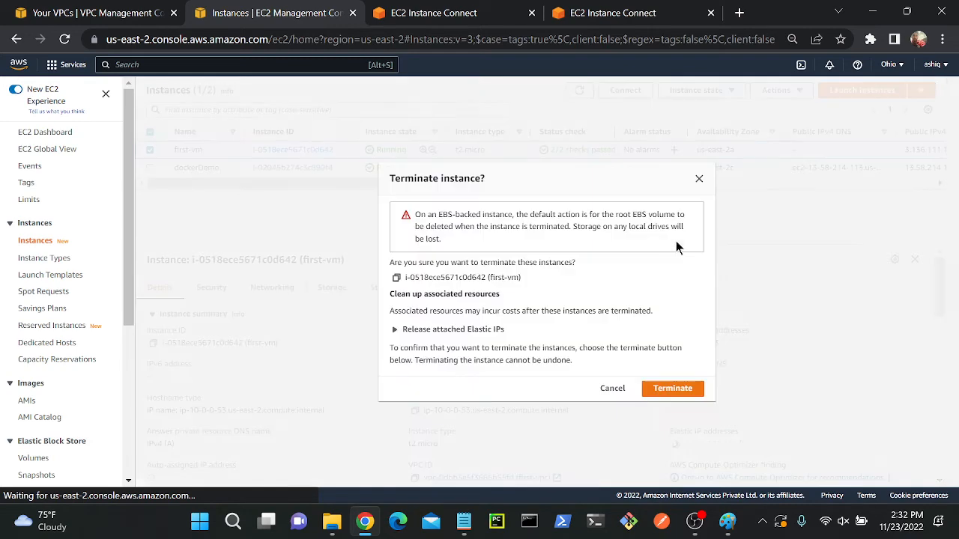
click(664, 389)
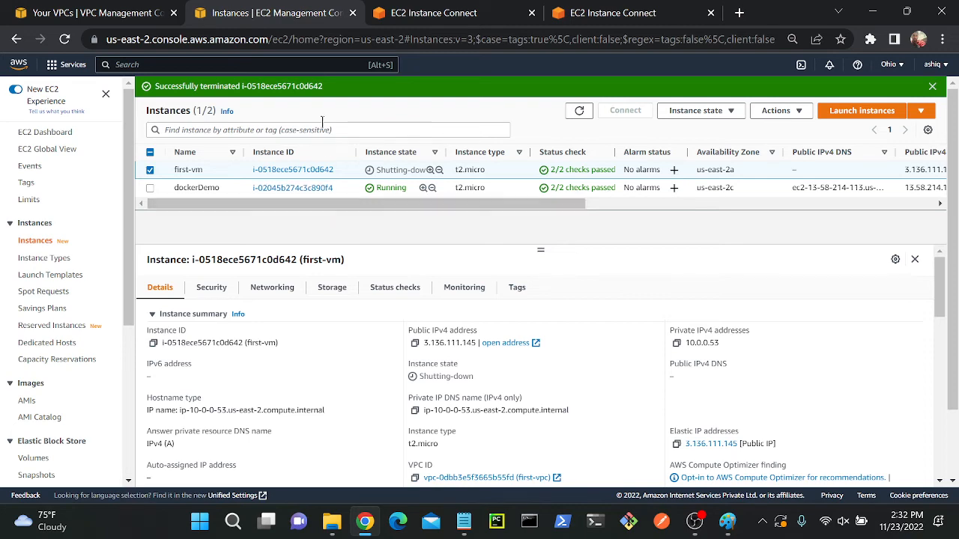
- Dismiss the VPC deletion dialog and examine first-vpc's CIDR settings and the form for adding an IPv4 CIDR, without saving anything
click(122, 12)
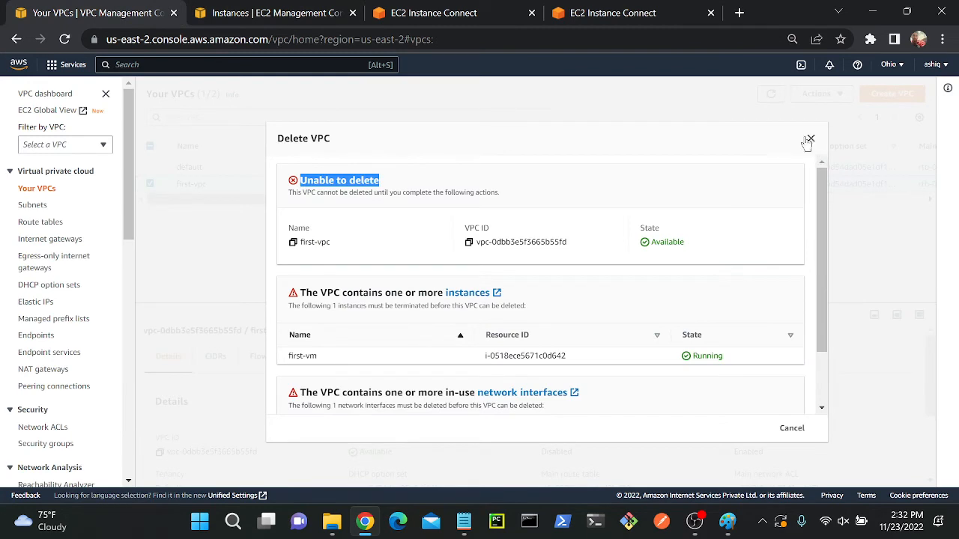
click(811, 138)
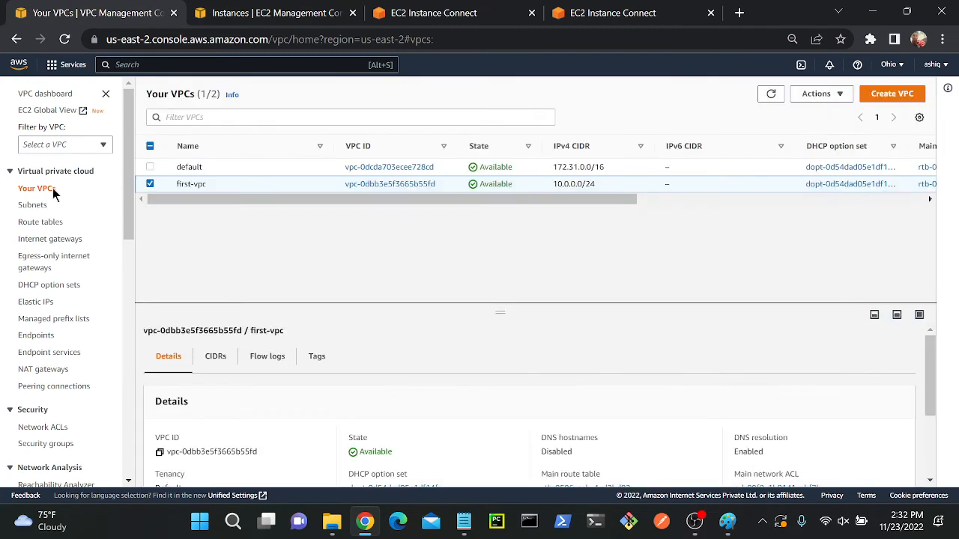
click(828, 95)
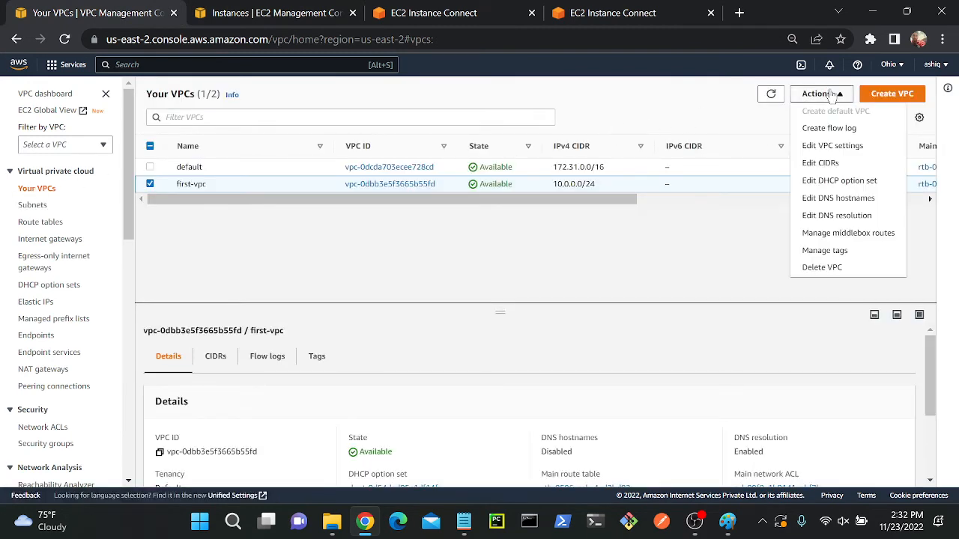
click(821, 163)
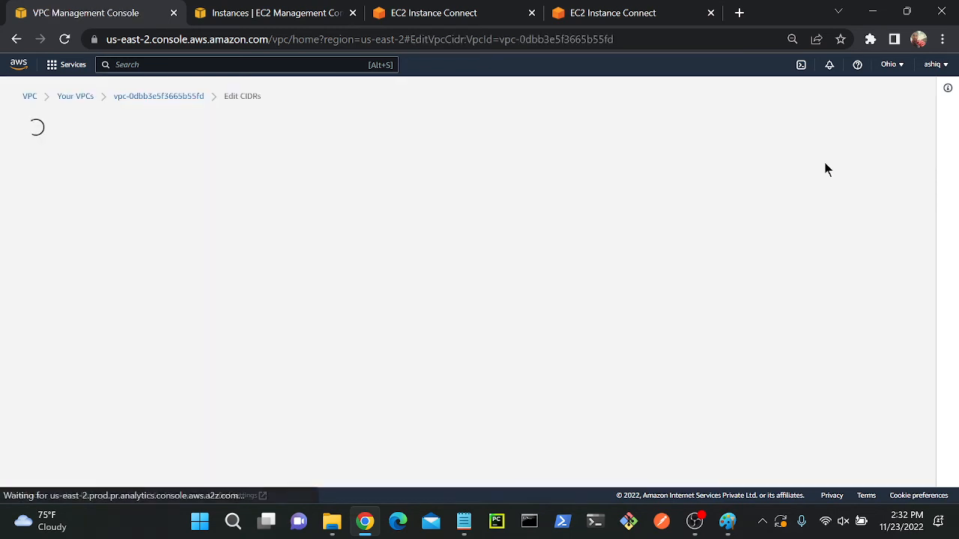
click(96, 271)
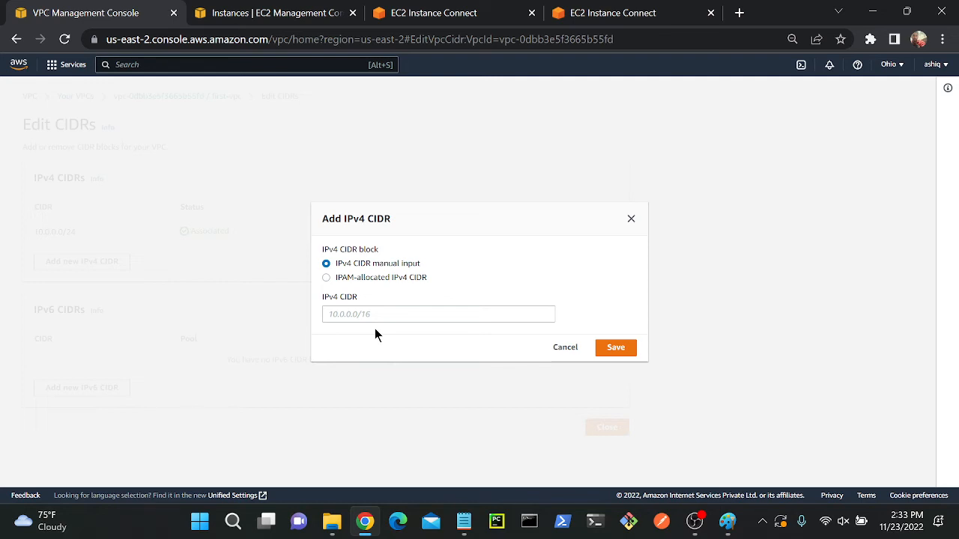
click(566, 349)
drag(94, 233, 26, 234)
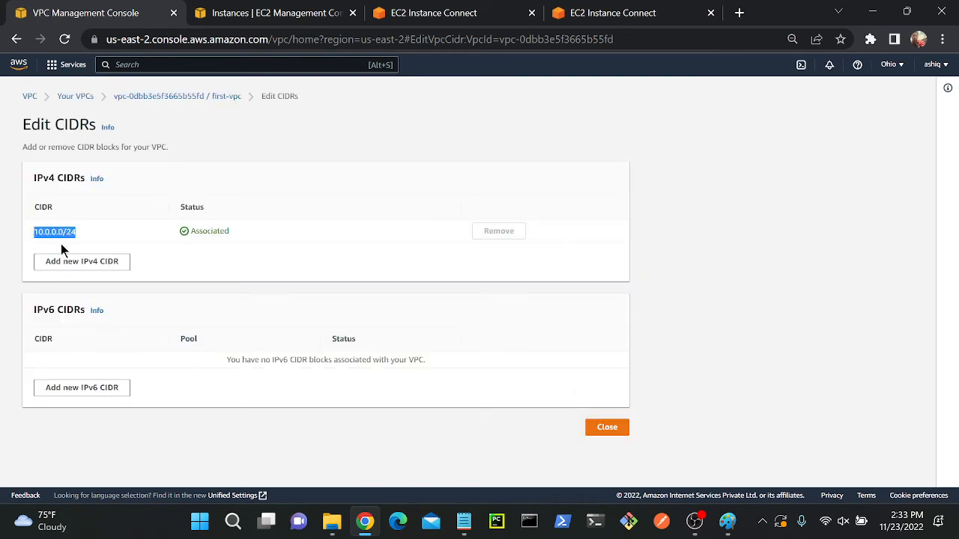
click(83, 263)
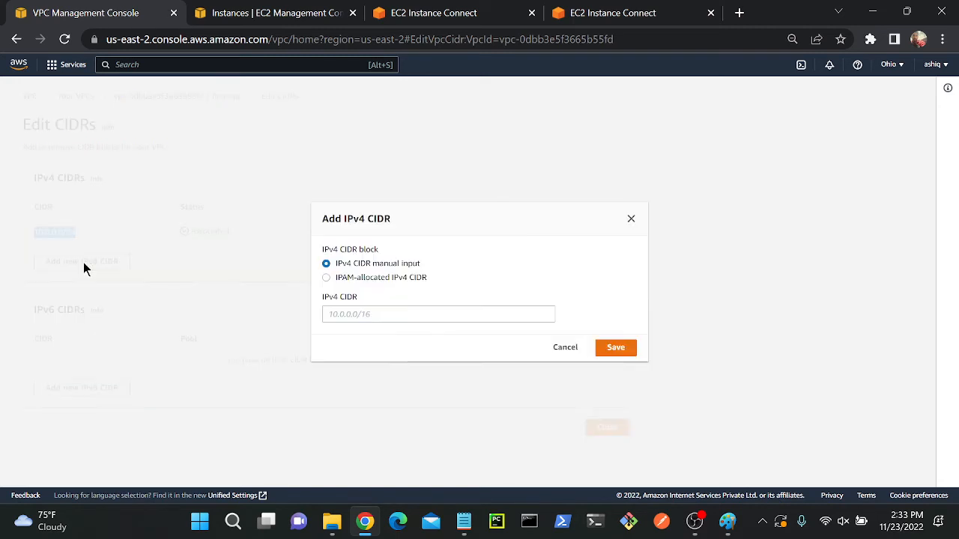
click(393, 316)
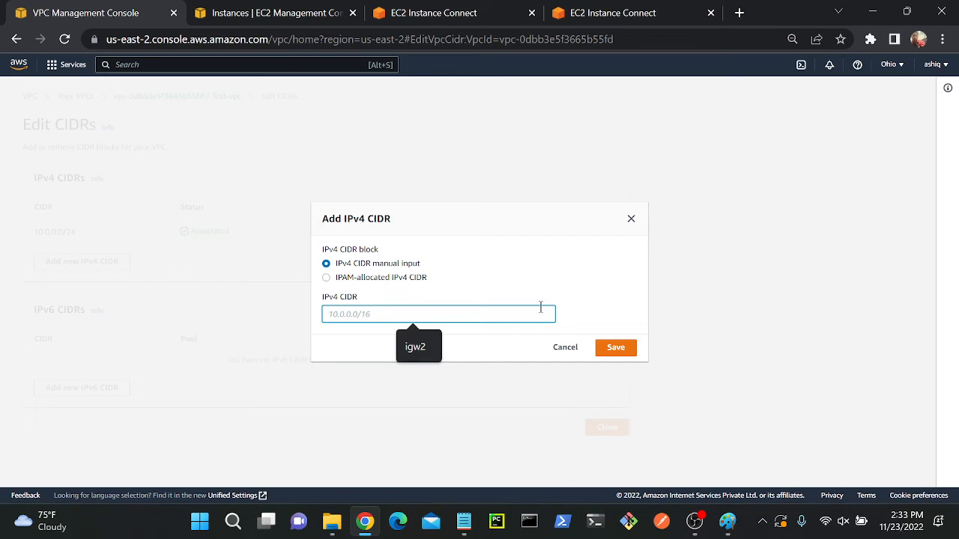
click(568, 343)
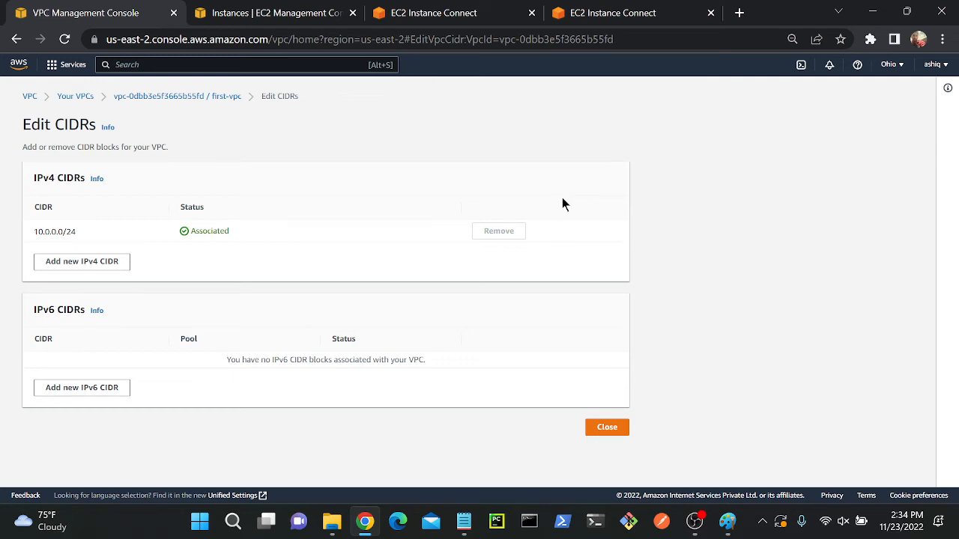
- Check first-vm's termination state, delete first-vpc with its dependent resources using the confirmation text "delete", and deselect the default VPC
click(283, 13)
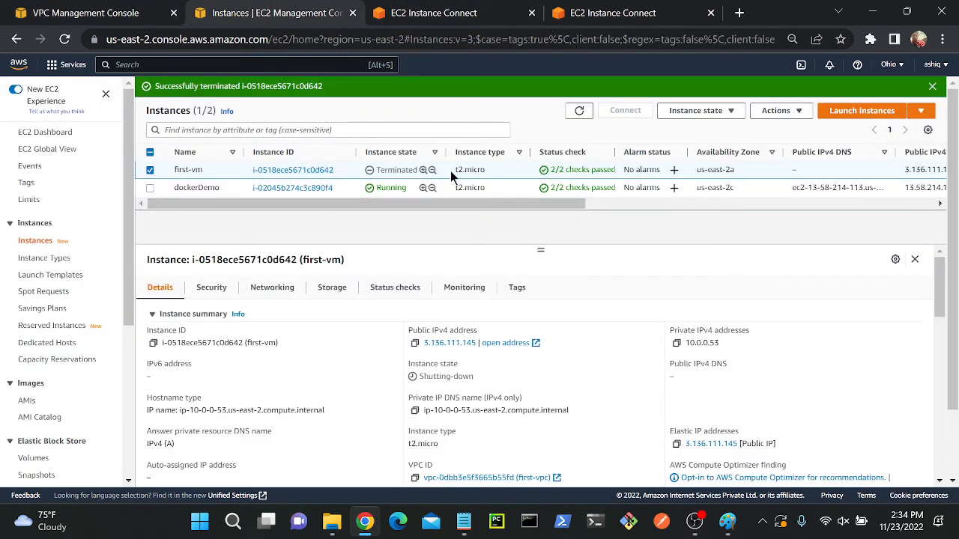
click(86, 13)
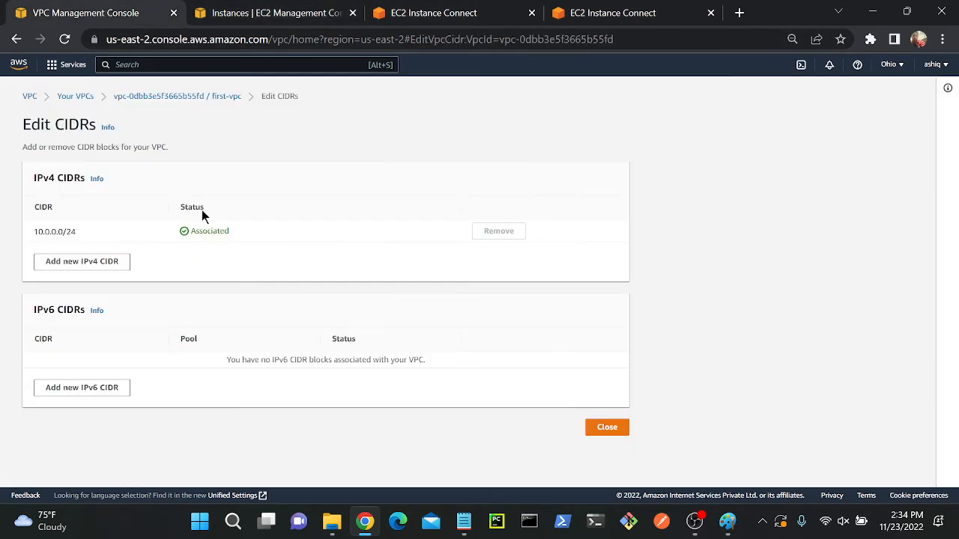
click(75, 96)
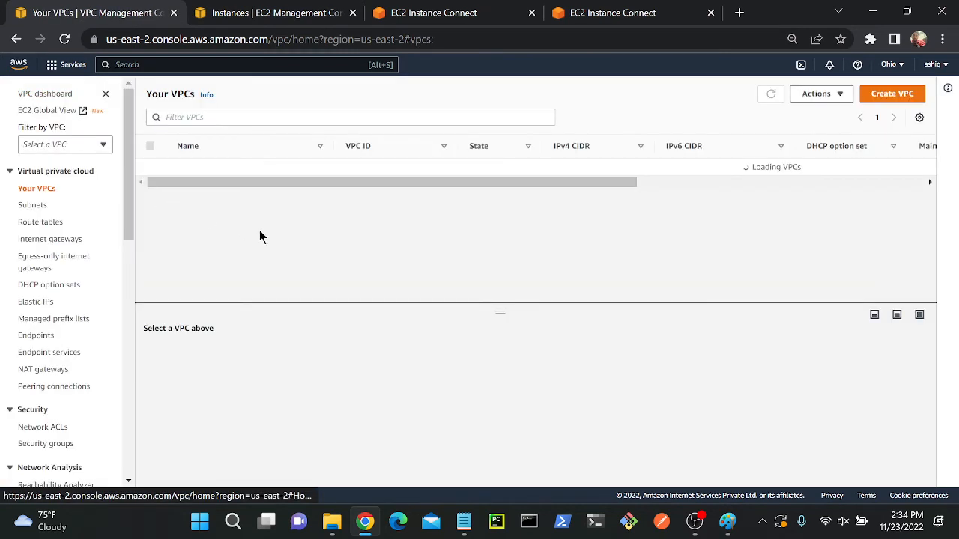
click(231, 183)
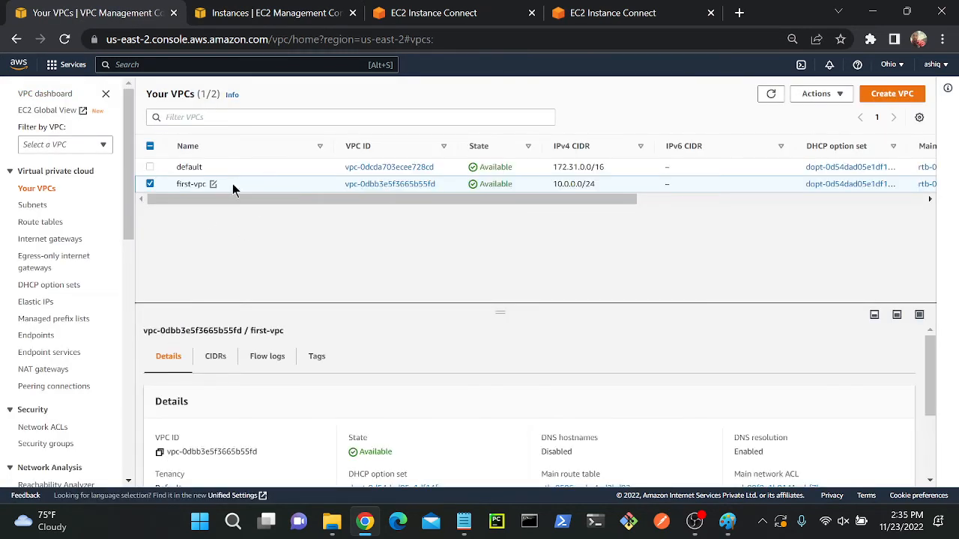
click(817, 94)
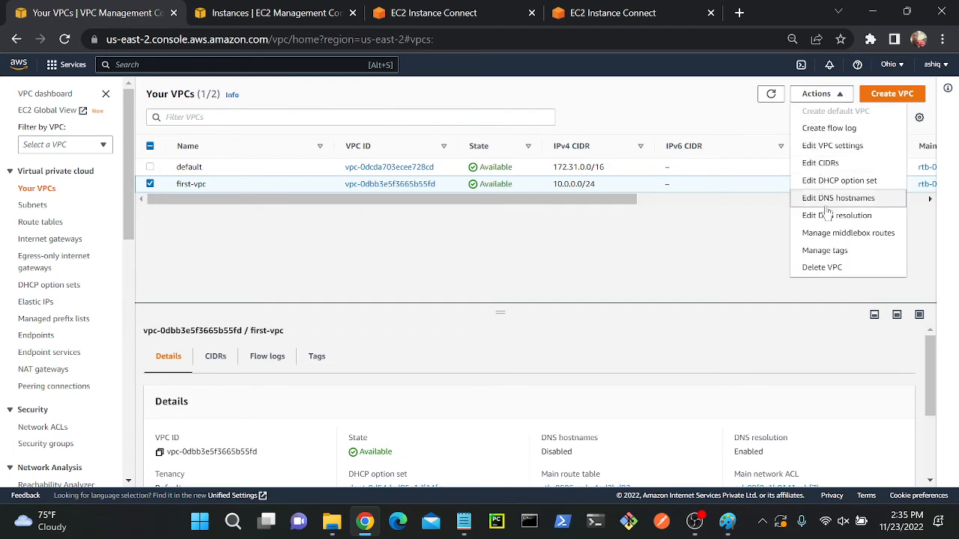
click(822, 268)
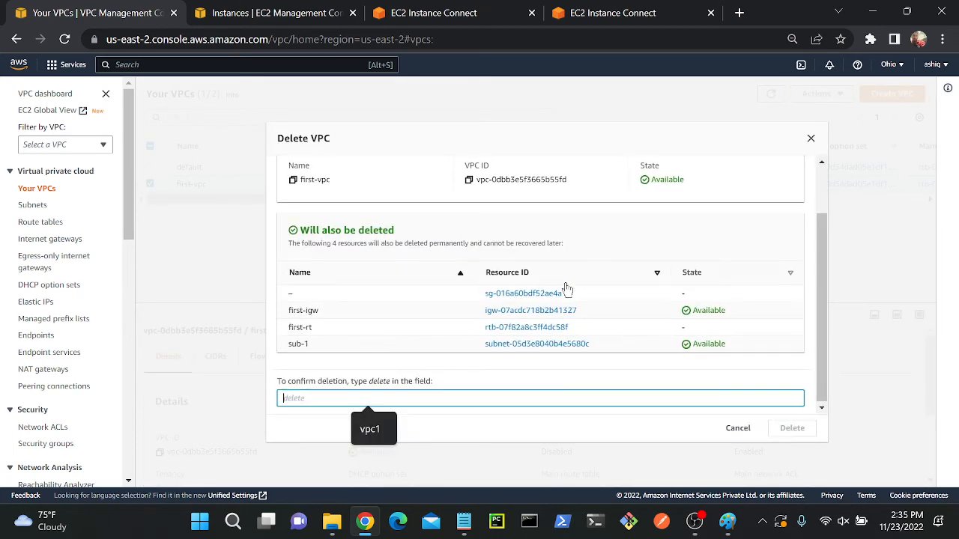
text(delete)
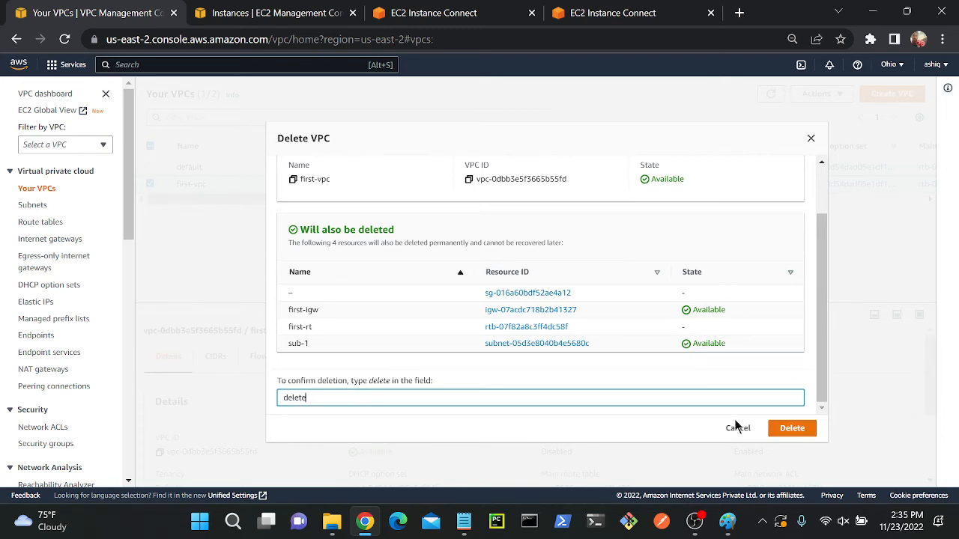
click(792, 427)
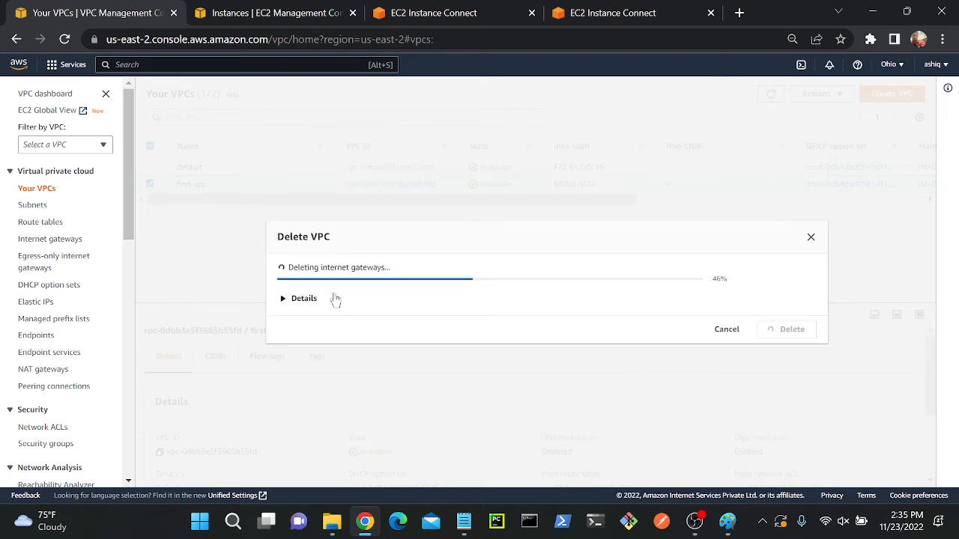
click(301, 301)
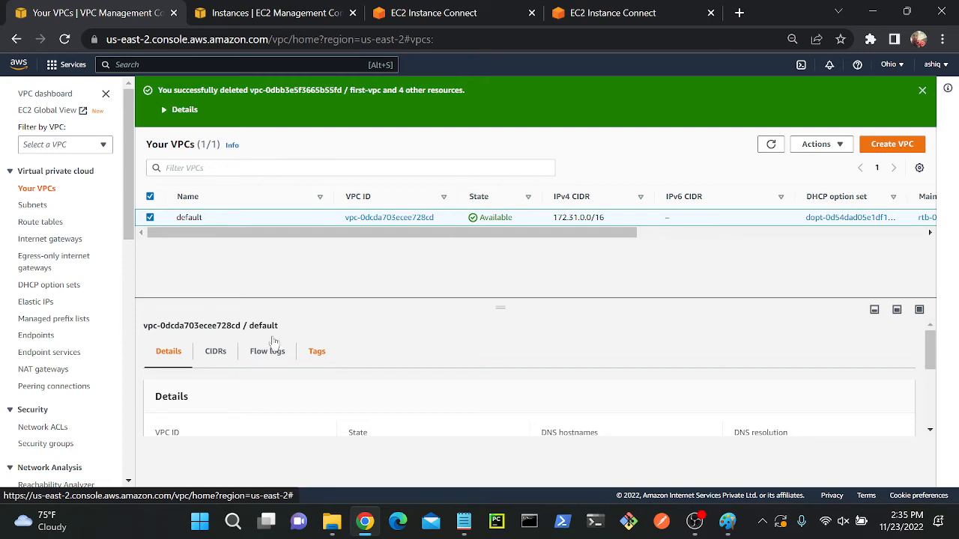
click(150, 217)
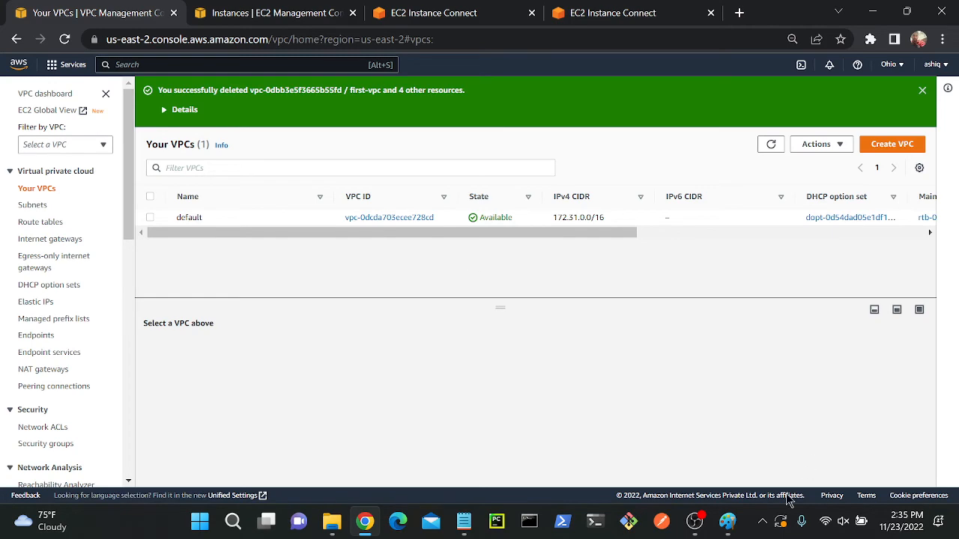
- Glance at the network diagram in Paint, return to Chrome, and start a VPC-only creation form with the name tag 2ndvpc
click(727, 522)
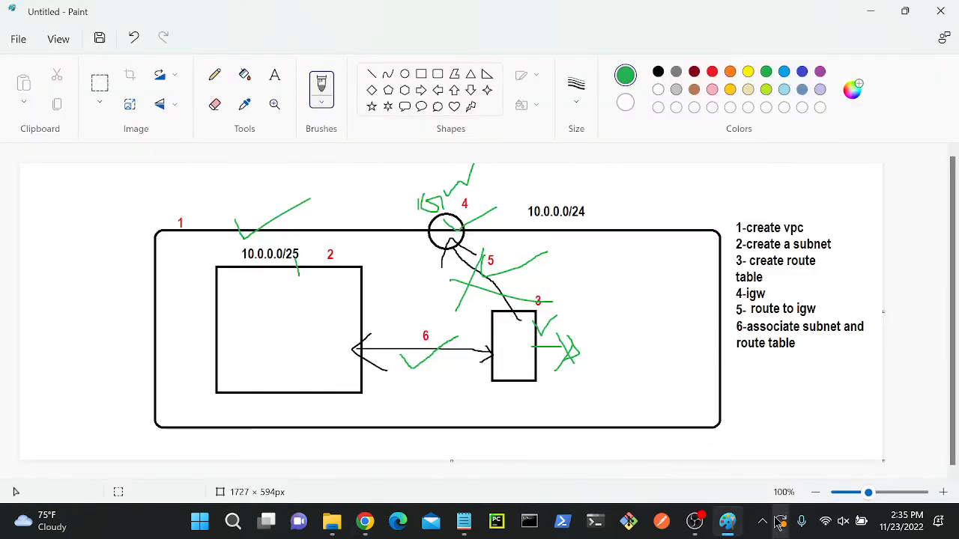
click(871, 11)
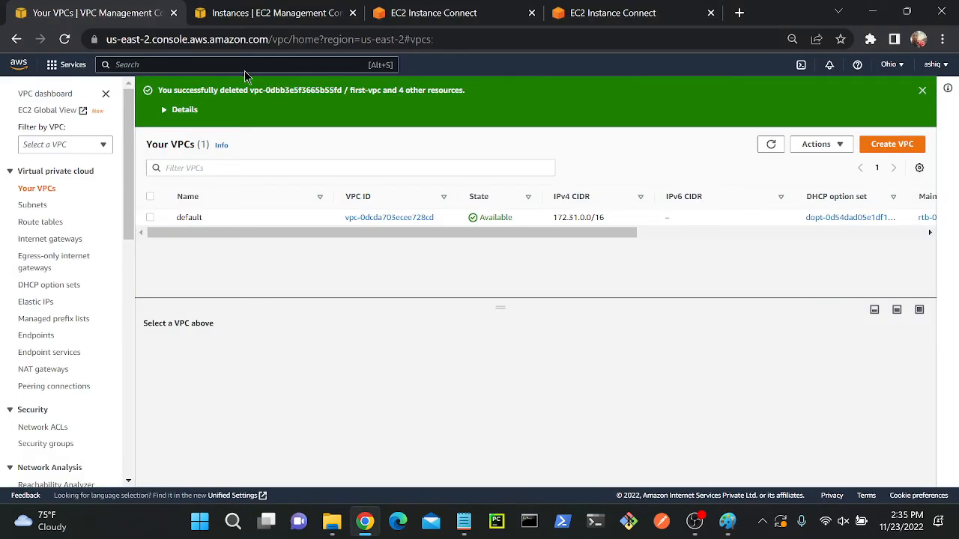
click(889, 146)
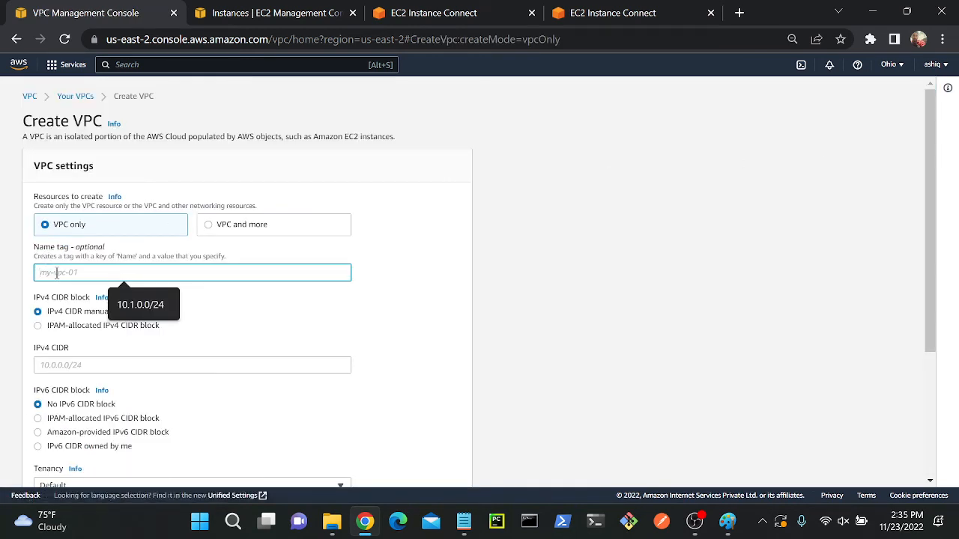
text(2ndvpc)
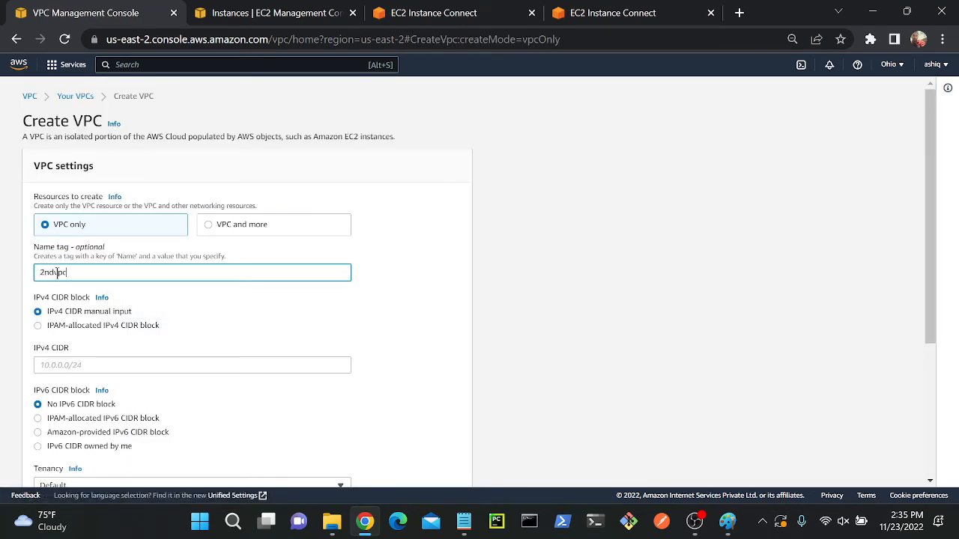
click(63, 367)
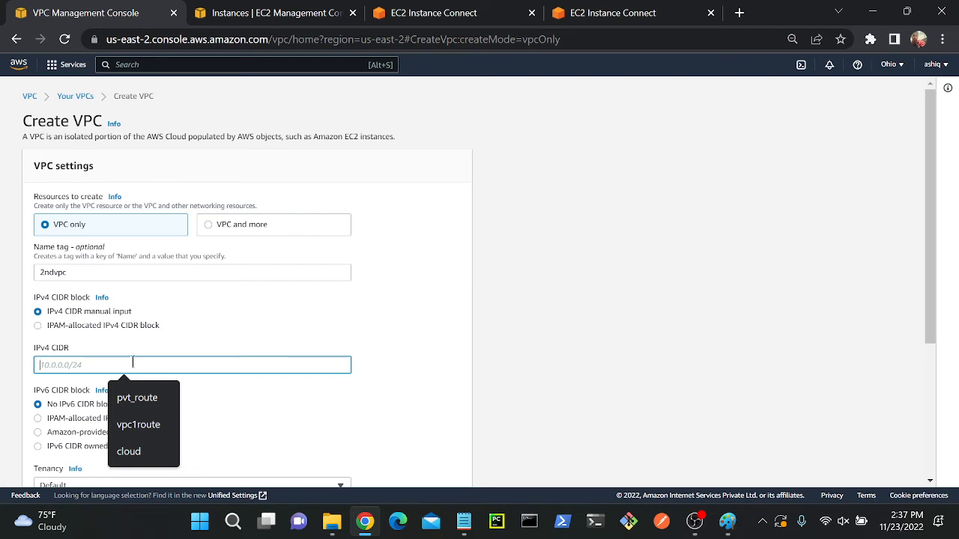
- Open a new Paint window, draw an empty rectangle about 1239 × 440 px for the VPC, and nudge it slightly upward
right_click(727, 521)
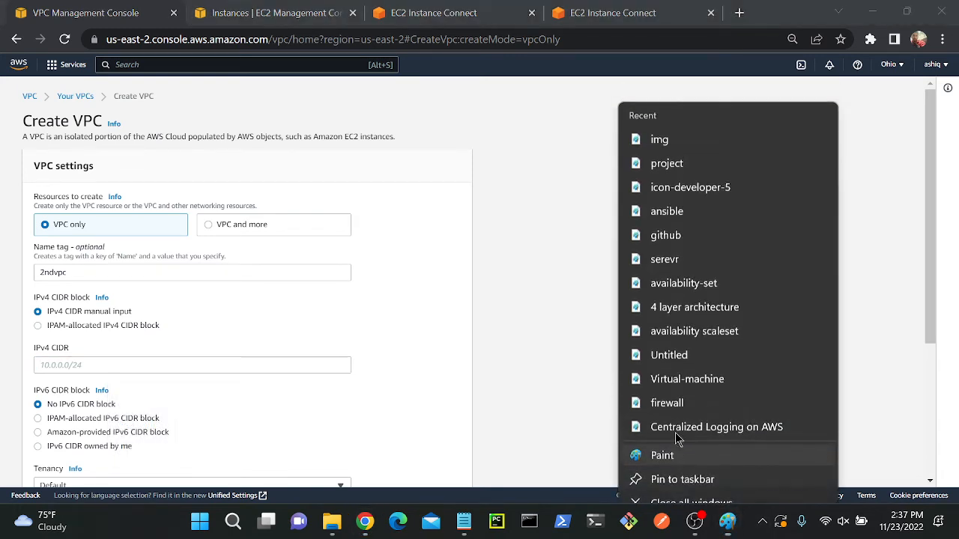
click(674, 435)
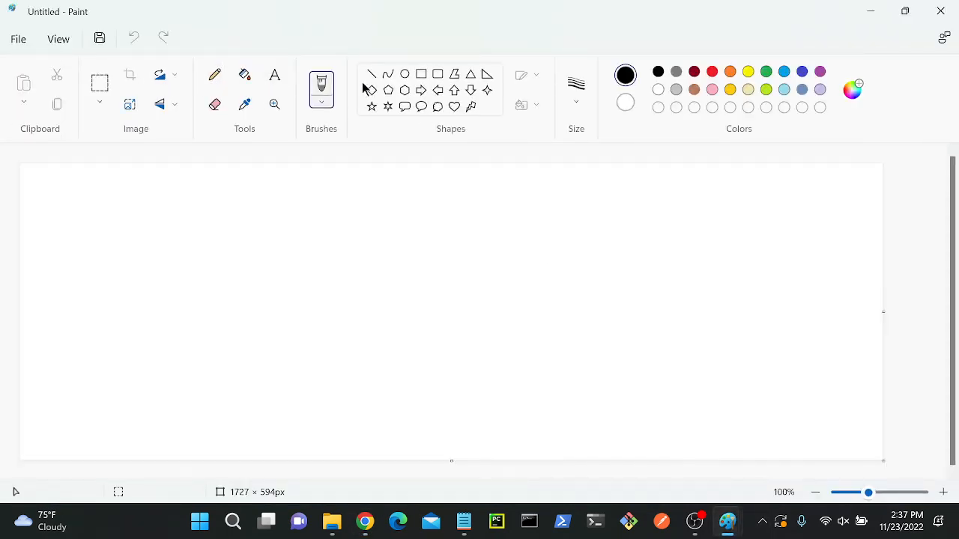
click(421, 73)
drag(119, 222, 739, 440)
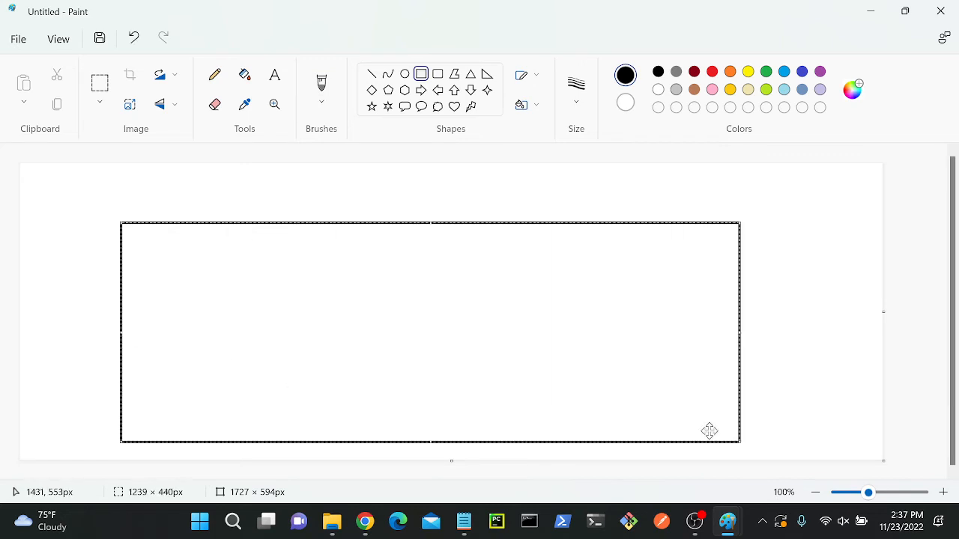
drag(460, 328, 466, 319)
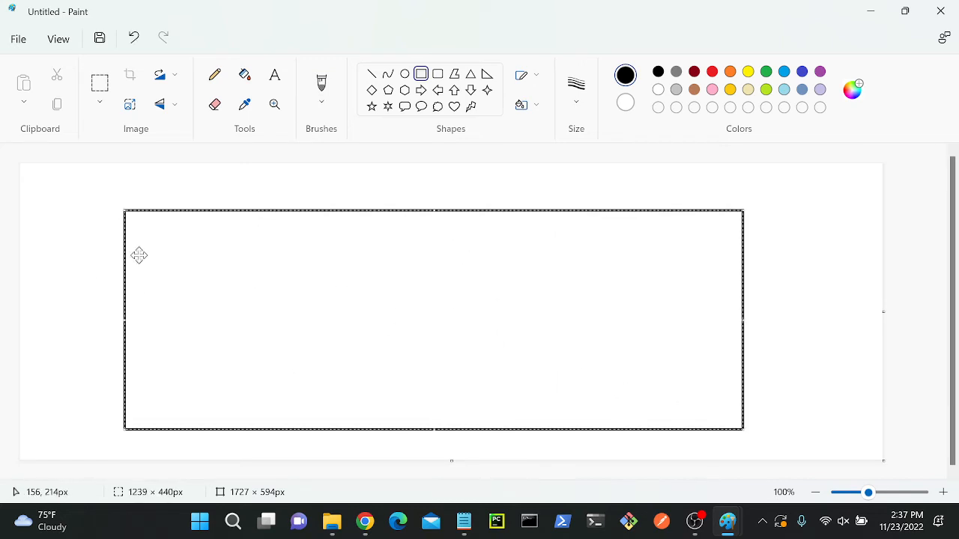
click(81, 251)
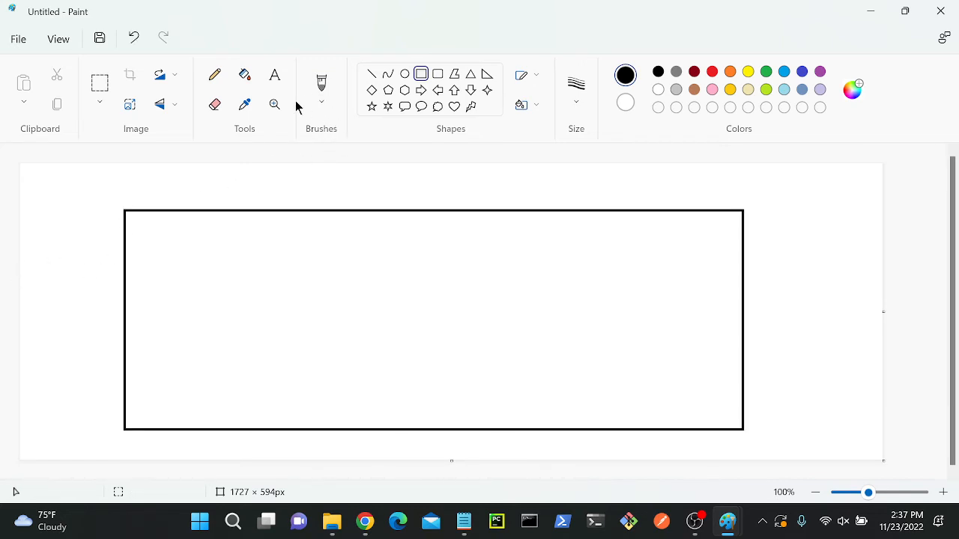
- Add the text label "192.169.0.0/25 = 128" above the rectangle and widen its text box to fit one line
click(275, 81)
click(503, 203)
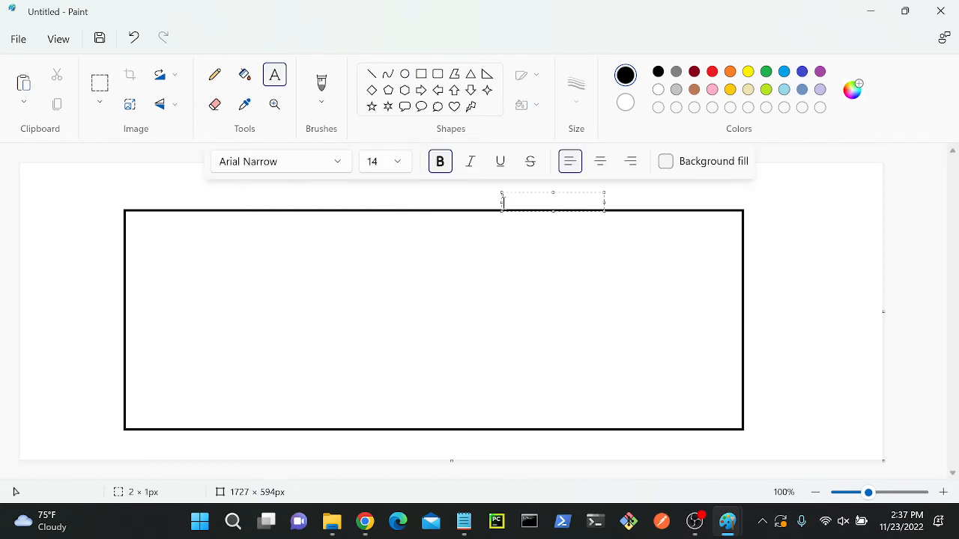
text(10)
key(BackSpace)
key(BackSpace)
text(192.169.0.0/25)
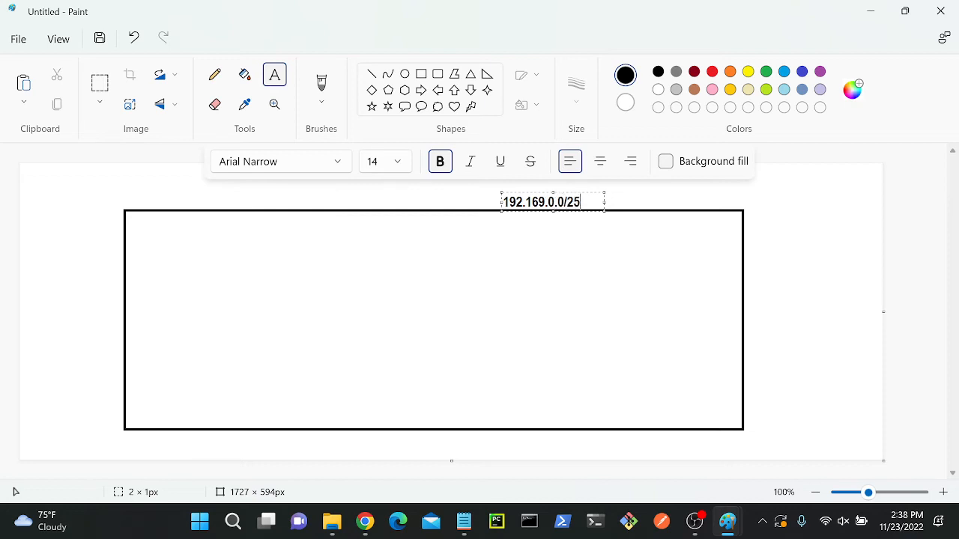
text( = 128)
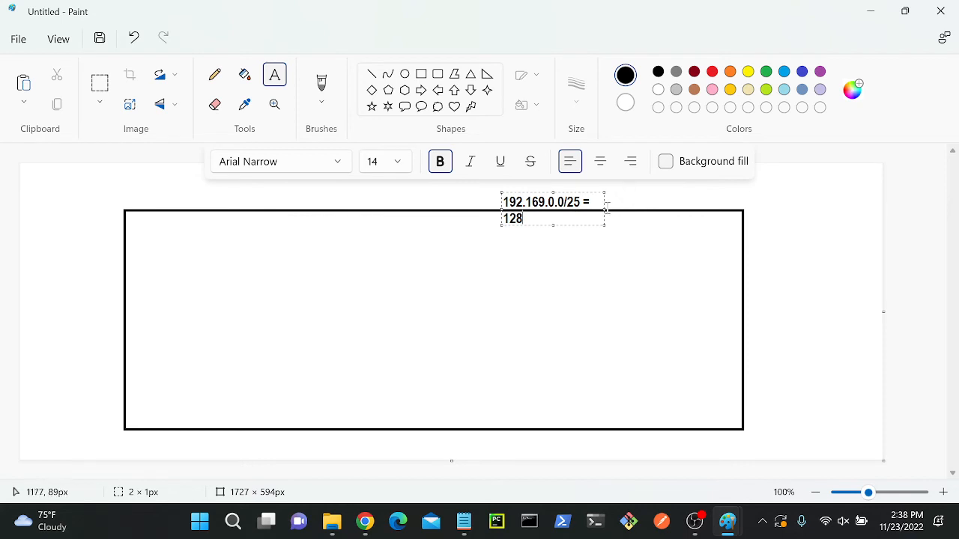
drag(605, 209, 684, 209)
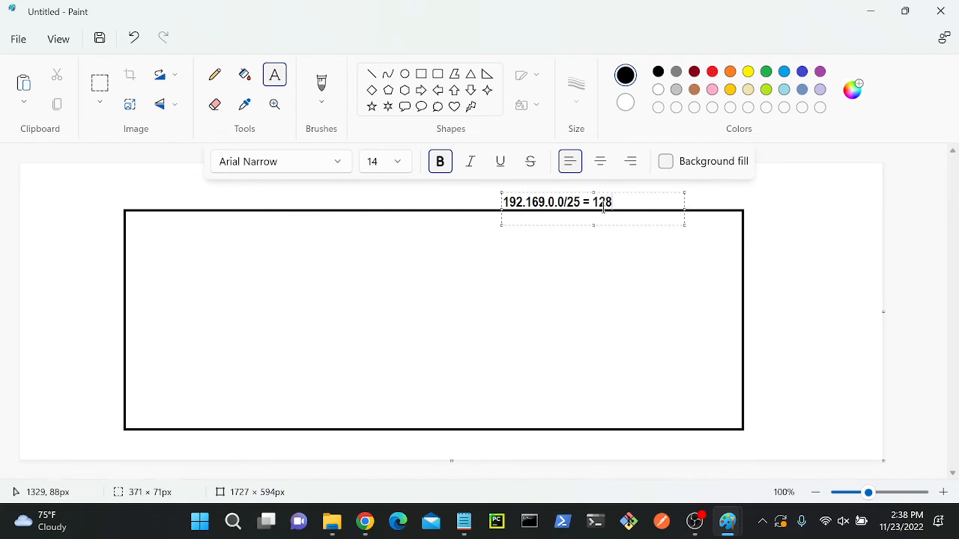
- Correct the CIDR in the rectangle's label to 192.168.0.0/26 and place the text
key(Left)
key(Left)
key(Left)
key(Left)
key(Left)
key(Left)
key(BackSpace)
text(6)
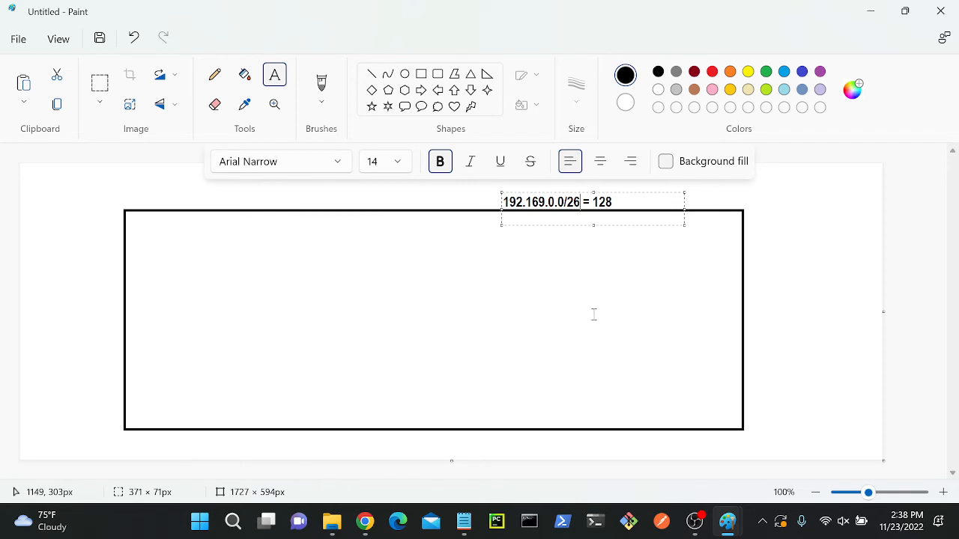
click(549, 202)
key(BackSpace)
text(8)
click(554, 351)
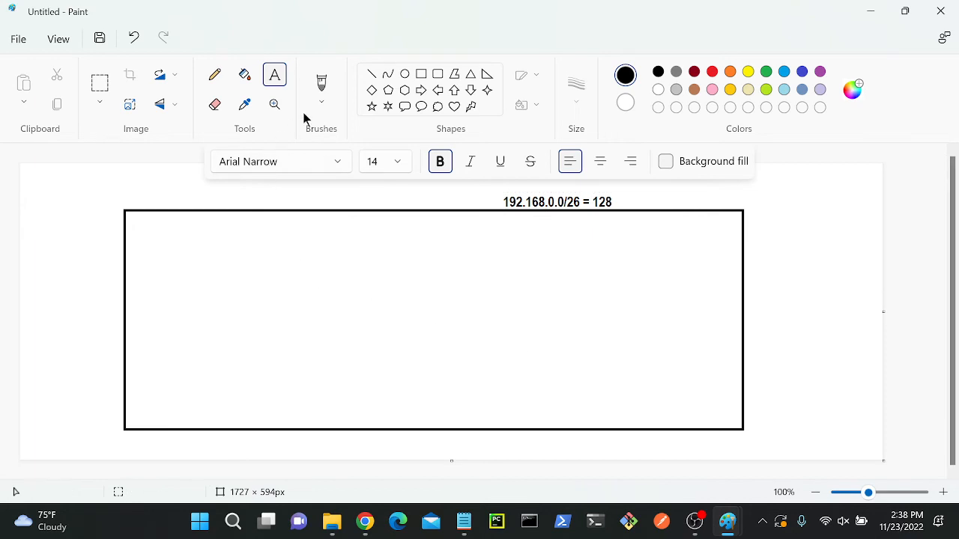
- Glance at the VPC creation form in Chrome, return to the new Paint drawing, and undo the CIDR label
click(365, 522)
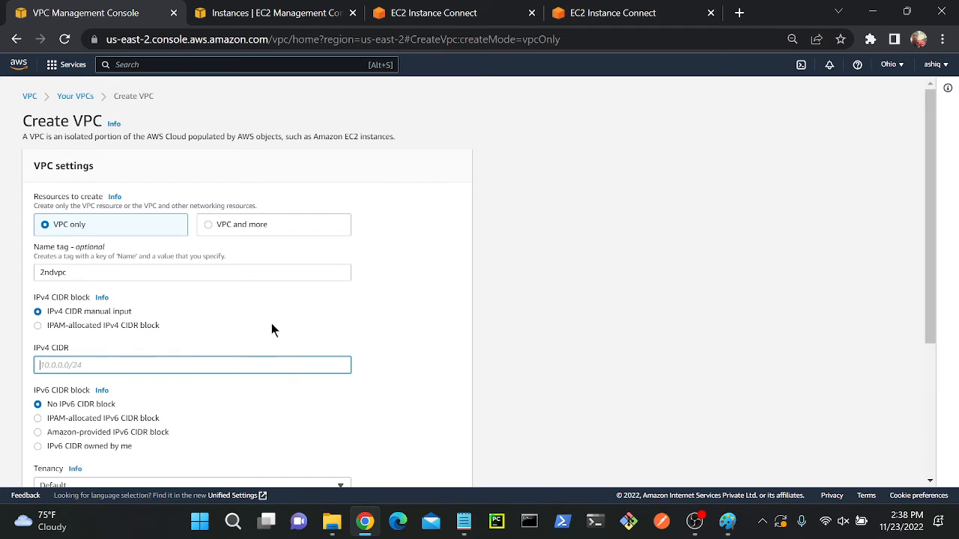
click(727, 520)
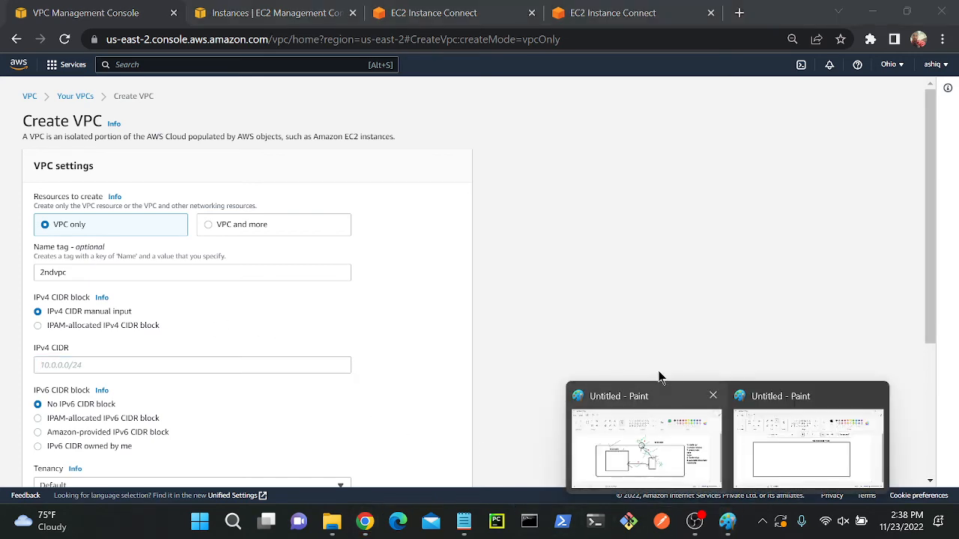
click(792, 432)
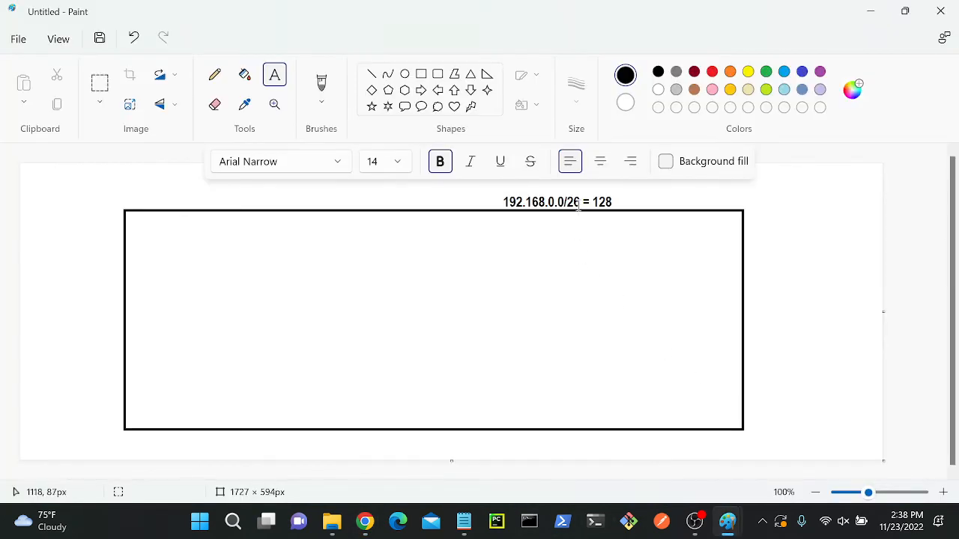
key(ctrl+z)
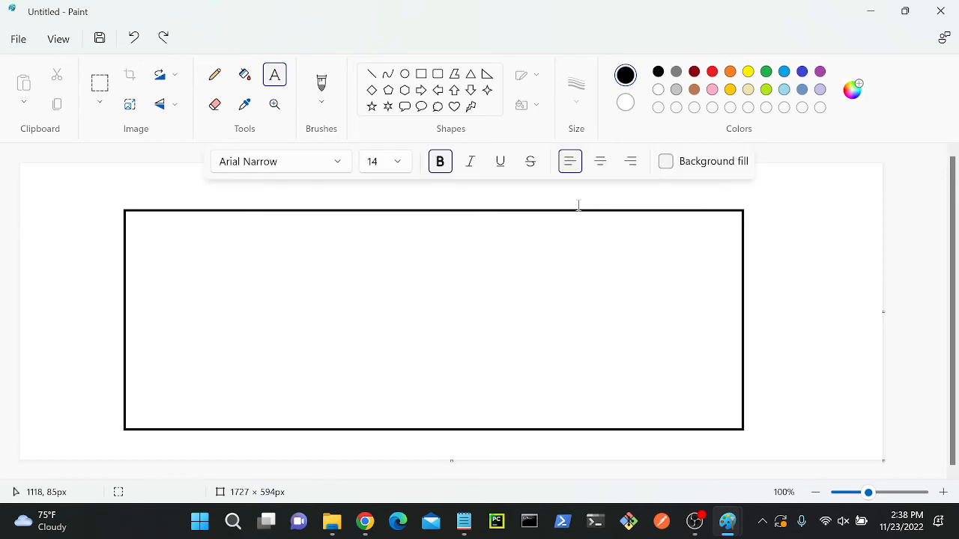
- Label the VPC rectangle "192.168.0.0/25 = 128" on a single line above its upper edge
click(498, 198)
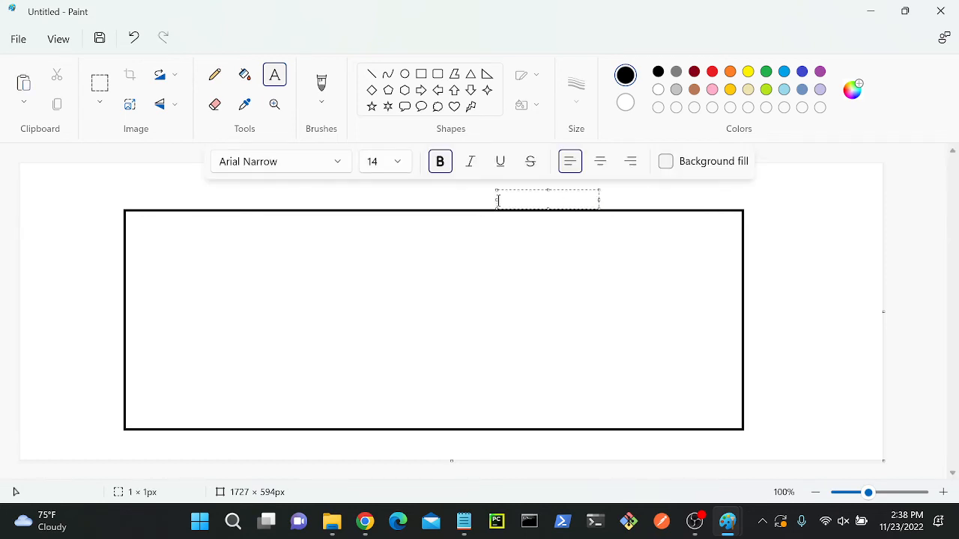
text(192.168)
text(.0.0)
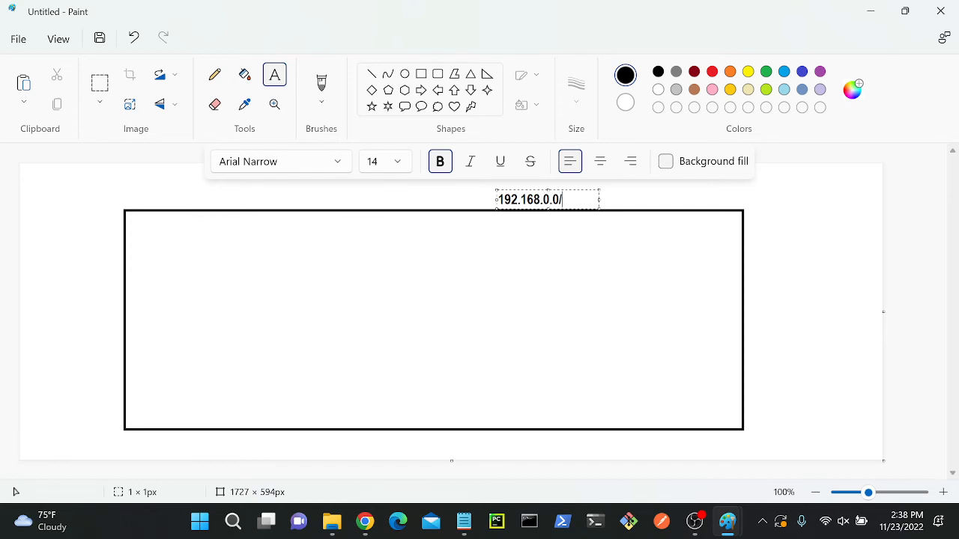
text(/25 = 128)
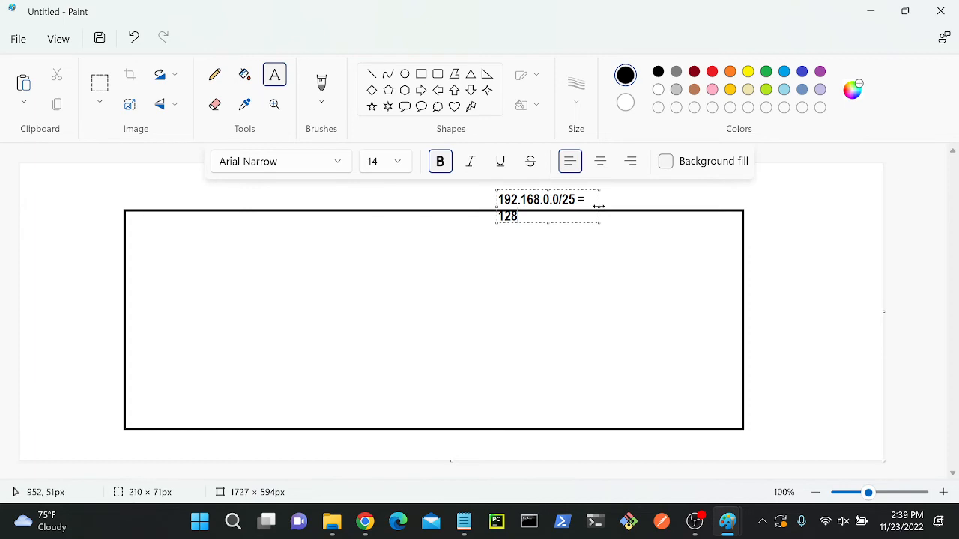
drag(599, 206, 652, 204)
click(179, 333)
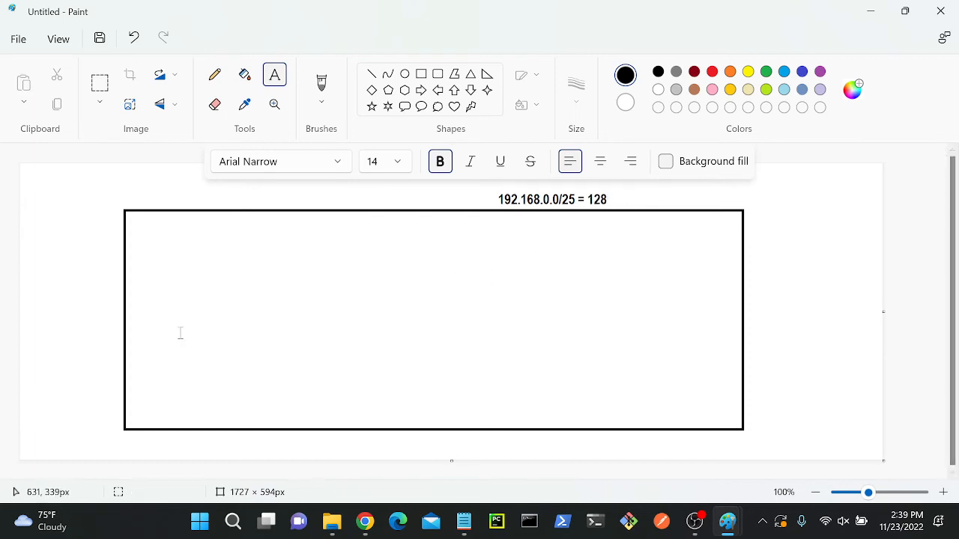
- Switch to Chrome, set the IPv4 CIDR of 2ndvpc to 192.168.0.0/25, and create the VPC
click(360, 525)
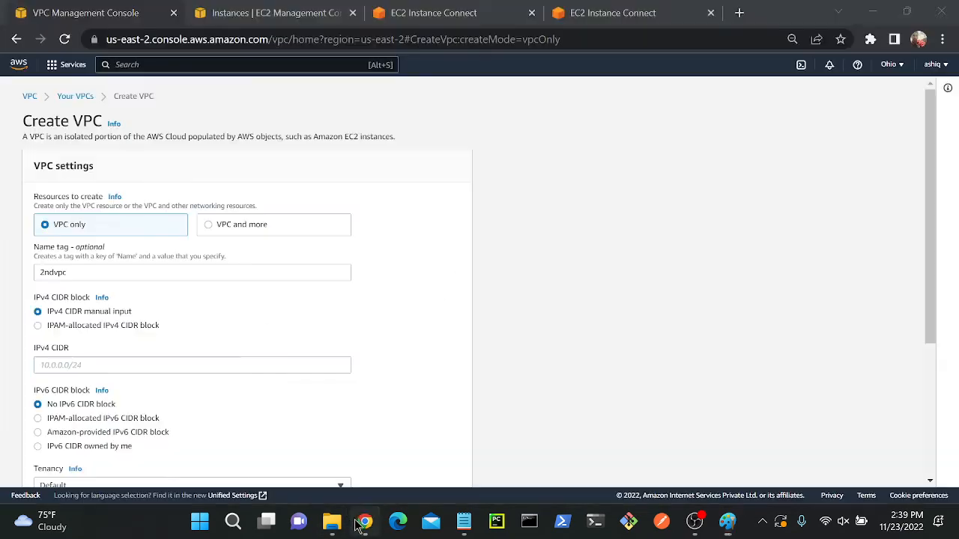
click(84, 364)
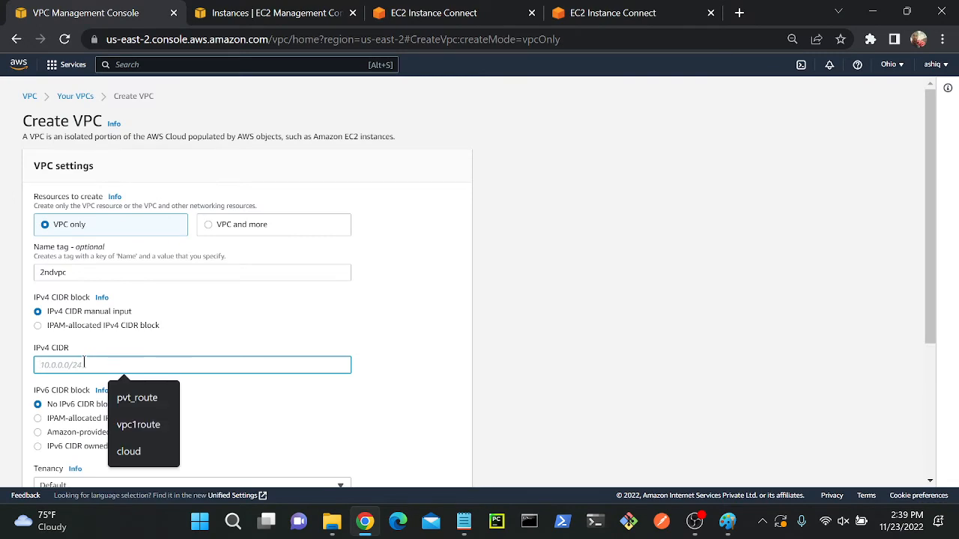
text(192.168.0.0/25)
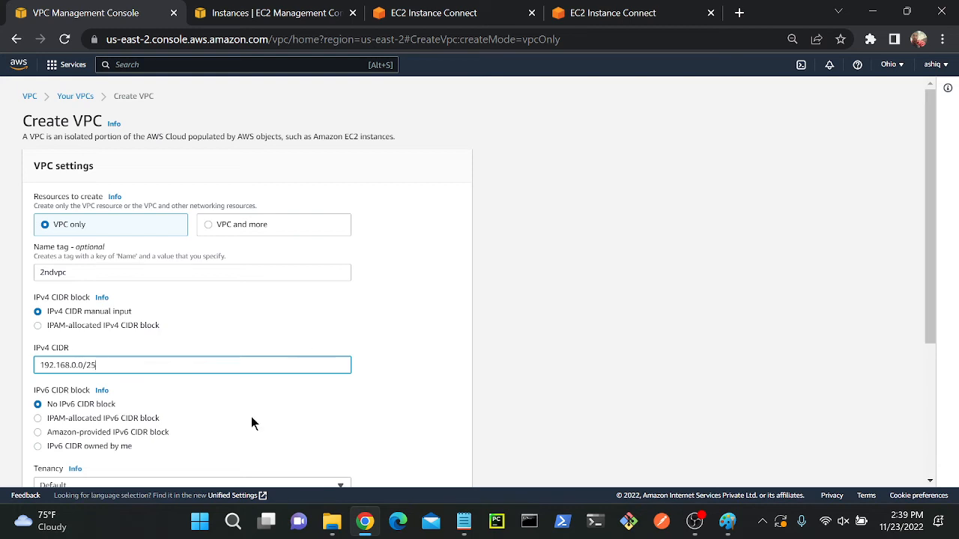
click(167, 397)
scroll(391, 387, down, 1)
scroll(413, 462, up, 1)
scroll(448, 432, down, 1)
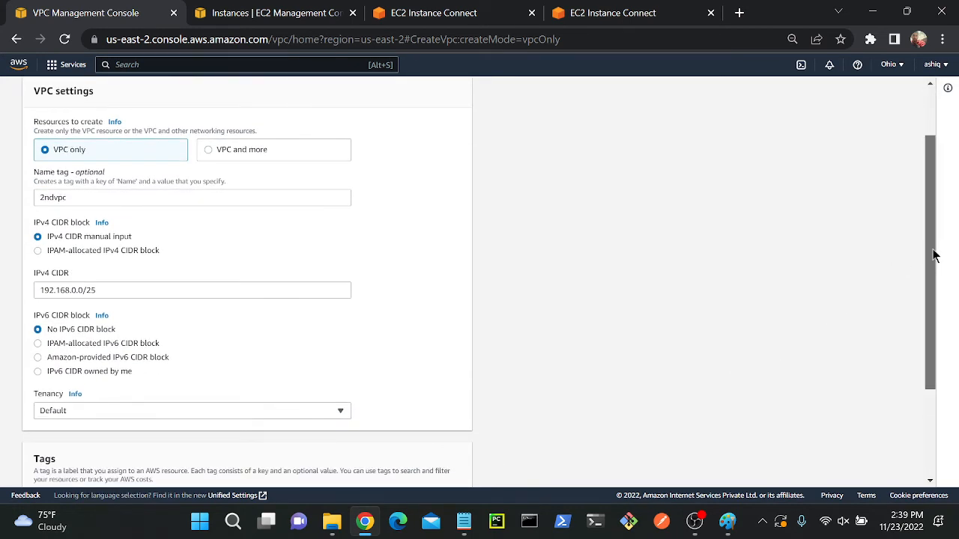
scroll(935, 253, down, 2)
click(449, 466)
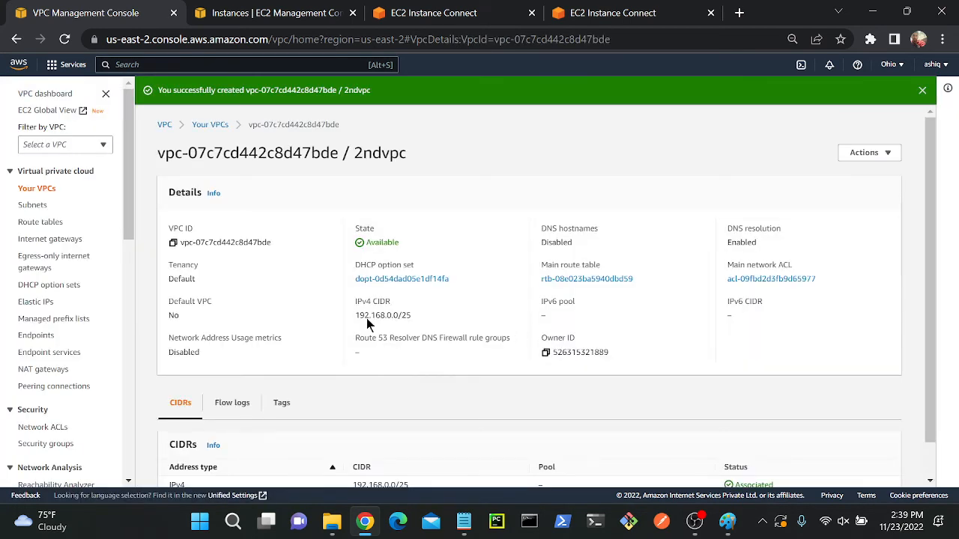
- Open the list of subnets and widen its VPC column to read the full VPC names
click(32, 206)
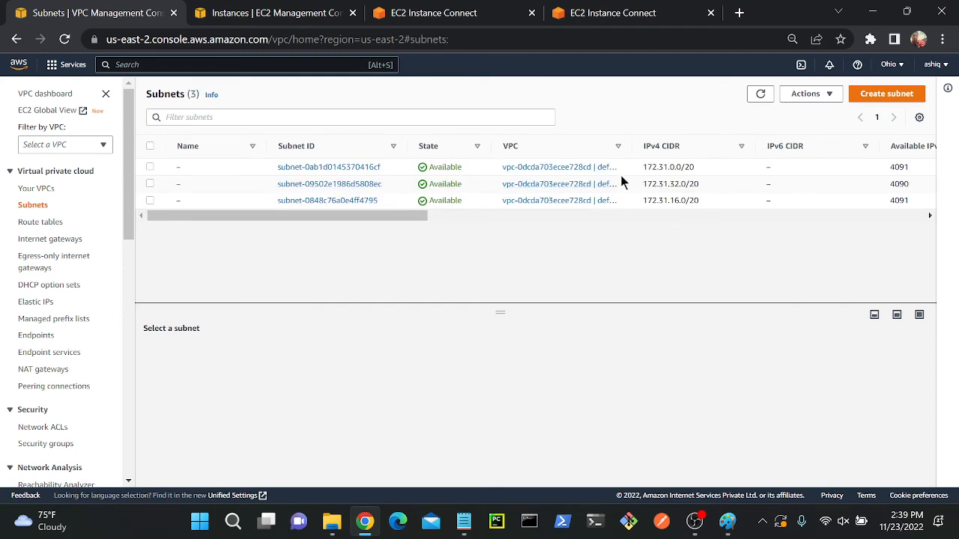
drag(632, 146, 687, 146)
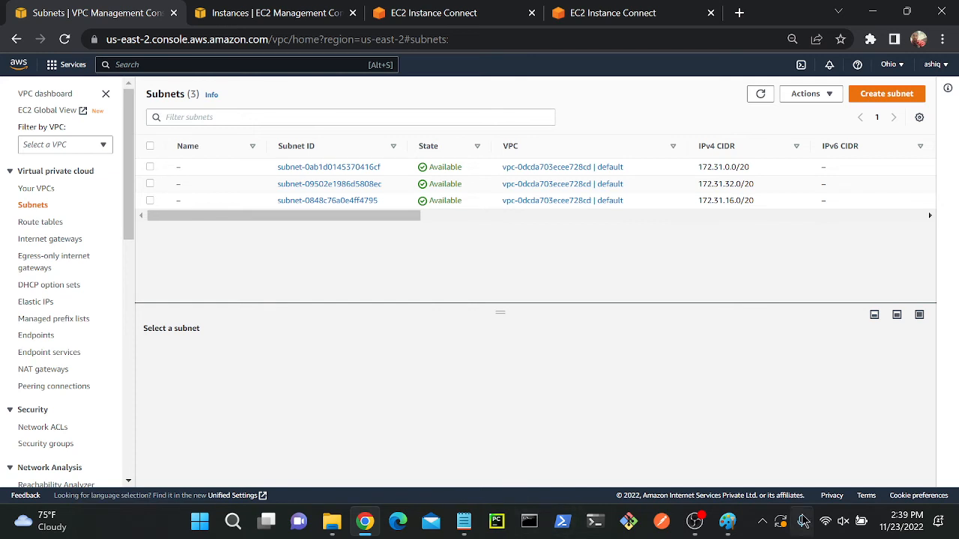
- Switch to the new Paint drawing and draw two side-by-side boxes inside the VPC rectangle, about 266 × 250 px and 248 × 246 px
click(727, 520)
click(787, 466)
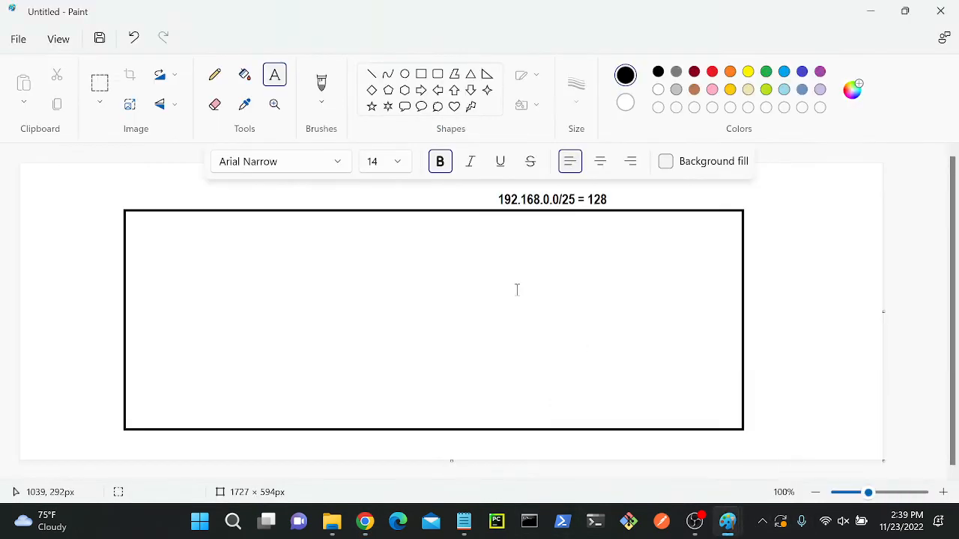
click(421, 75)
drag(210, 249, 343, 374)
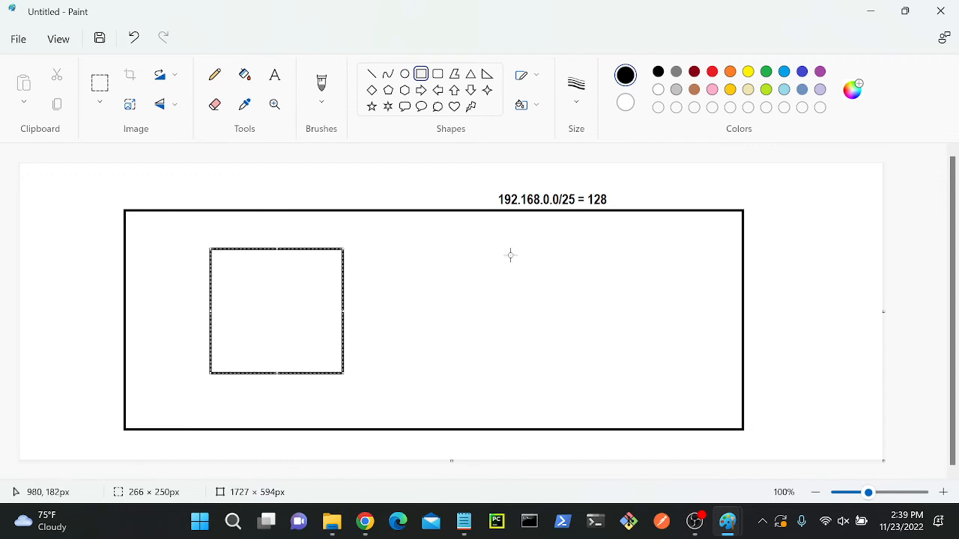
drag(544, 251, 668, 374)
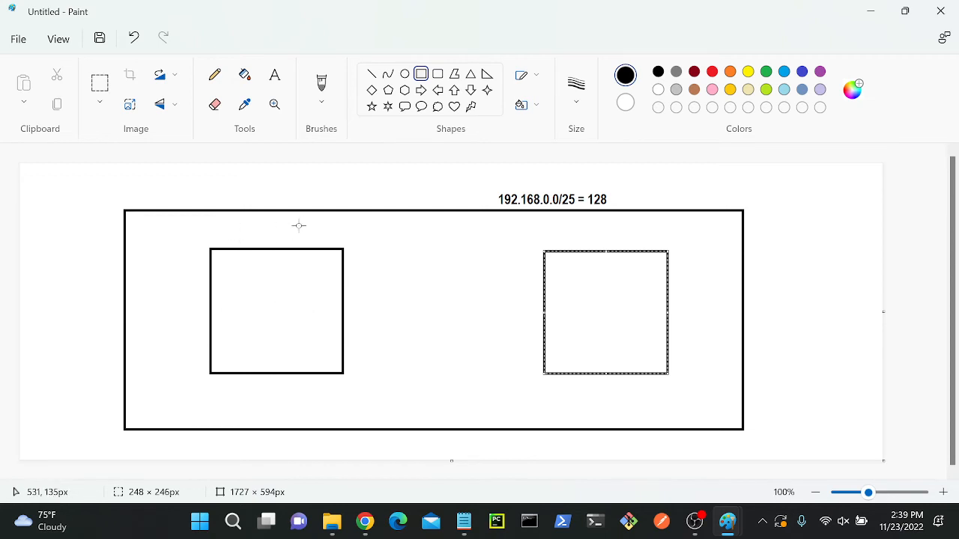
- Label the left inner box 192.168.0.0/26 and the right inner box 192.168.0.64/26, placing each text above its box
click(277, 73)
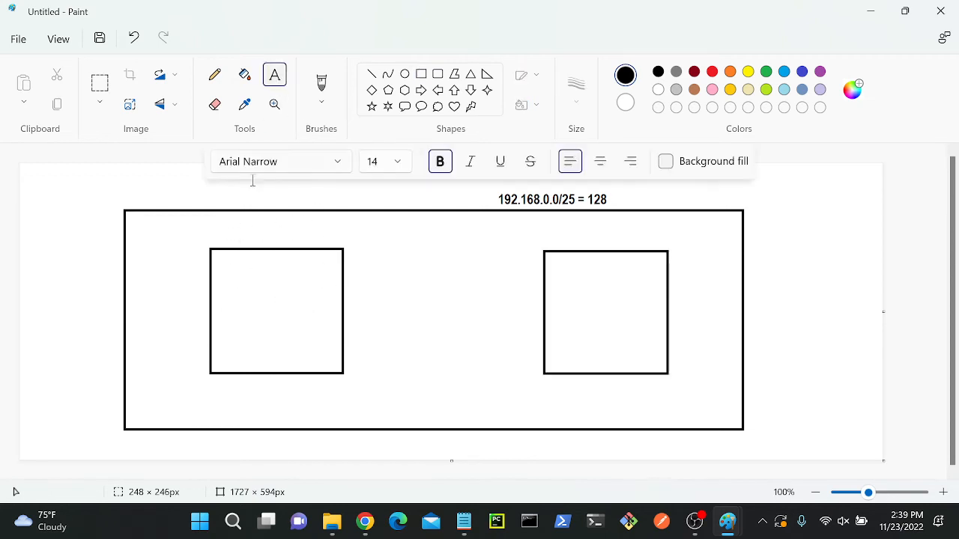
click(237, 229)
text(1)
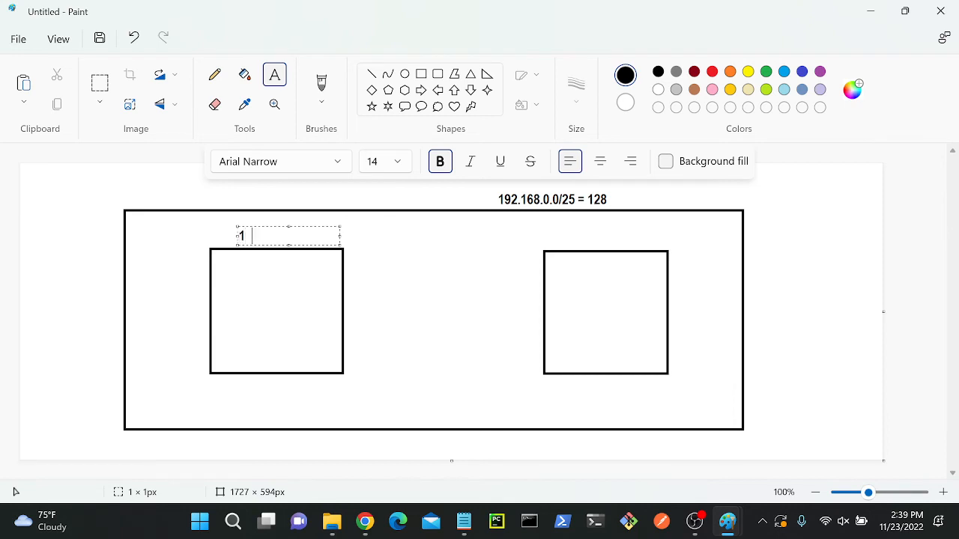
text(92.168.0.0/26)
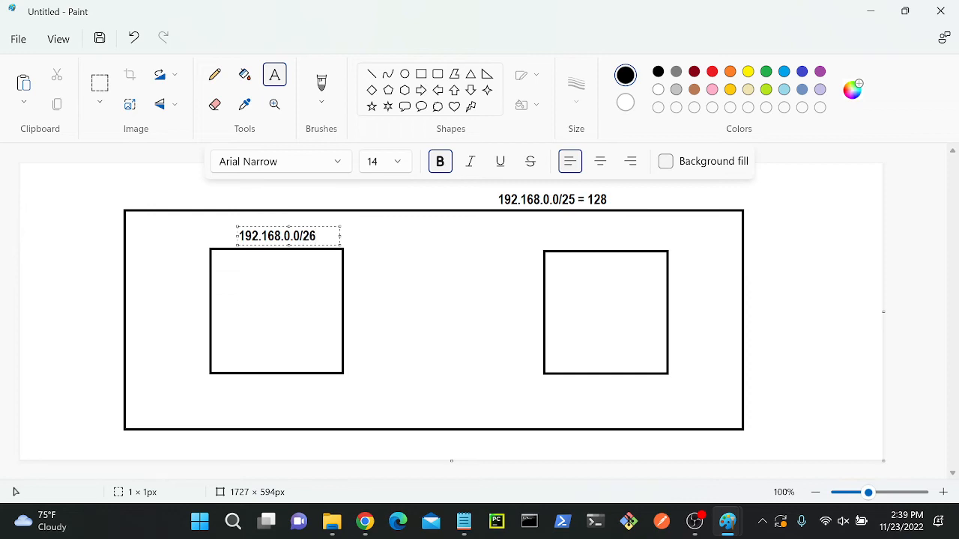
click(564, 240)
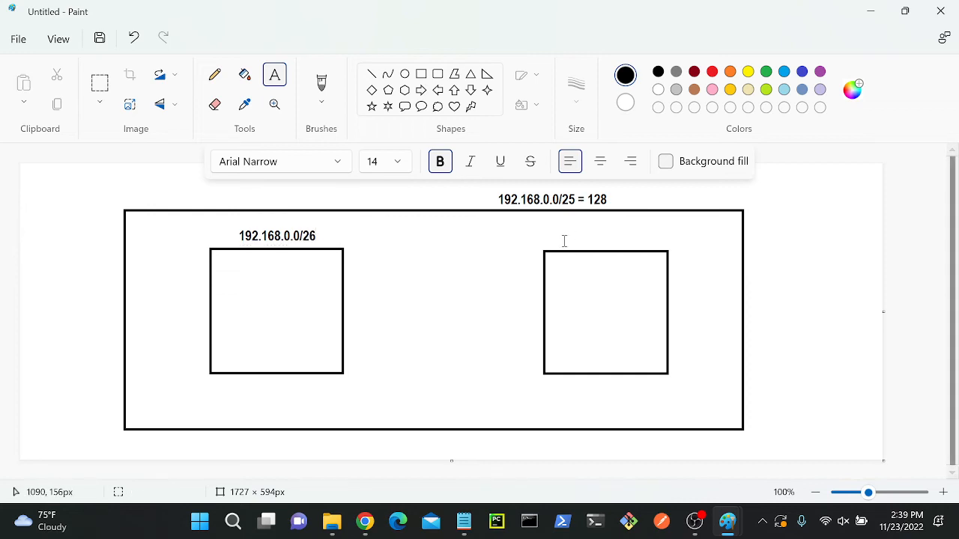
click(564, 241)
text(192.1)
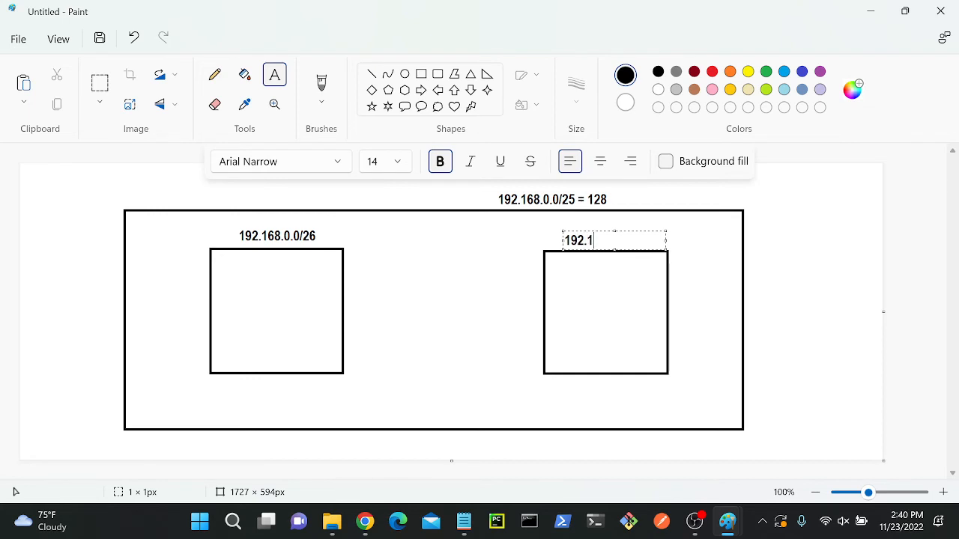
text(68.0.64/26)
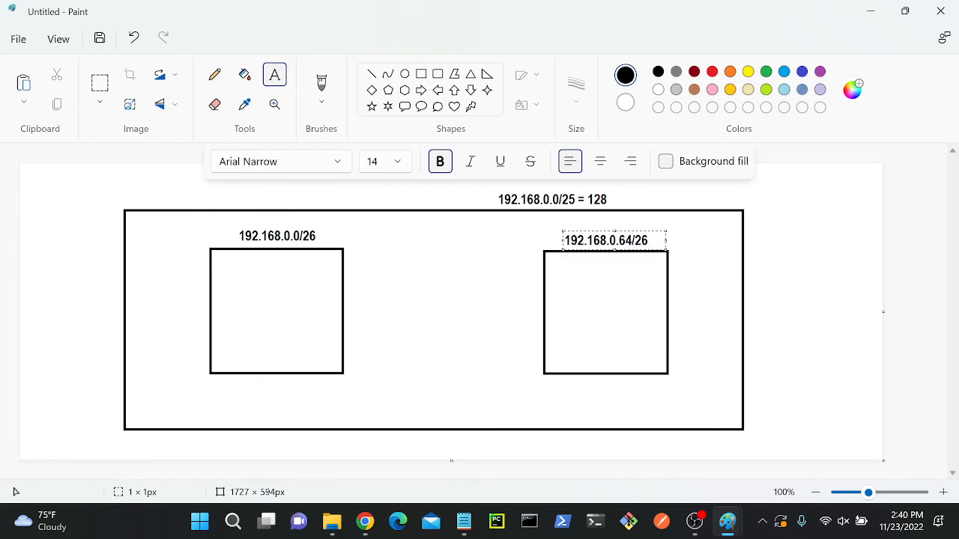
- Switch to Chrome, start creating a subnet, and choose 2ndvpc as its VPC
click(468, 274)
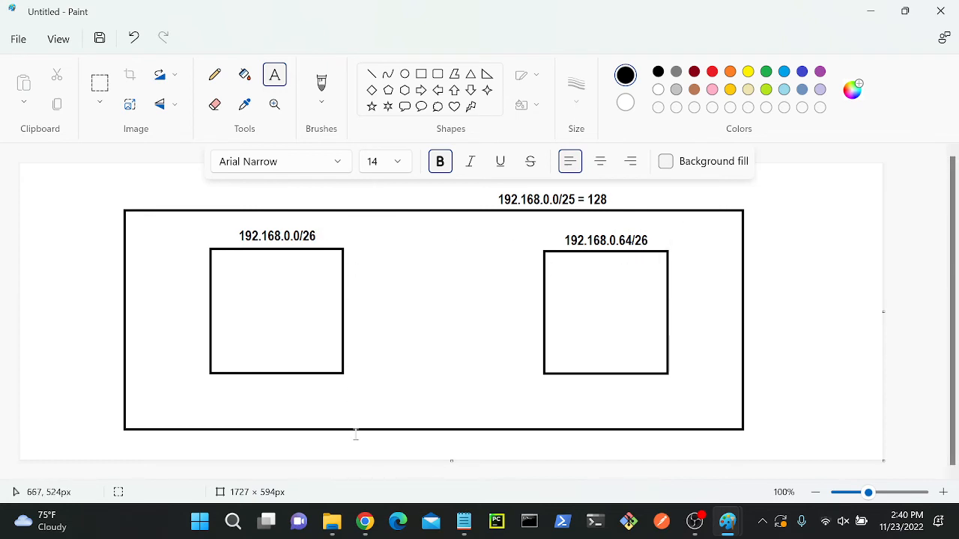
click(365, 521)
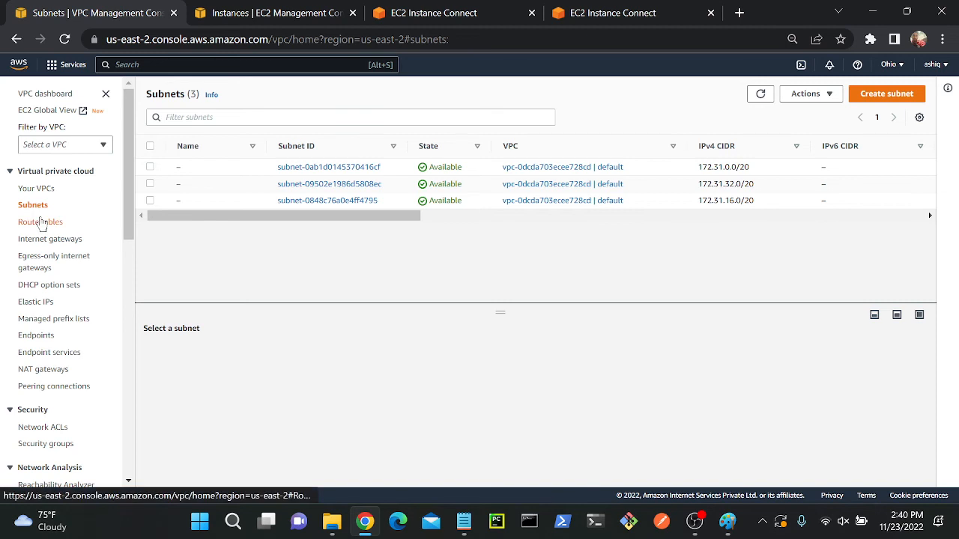
click(884, 93)
click(90, 215)
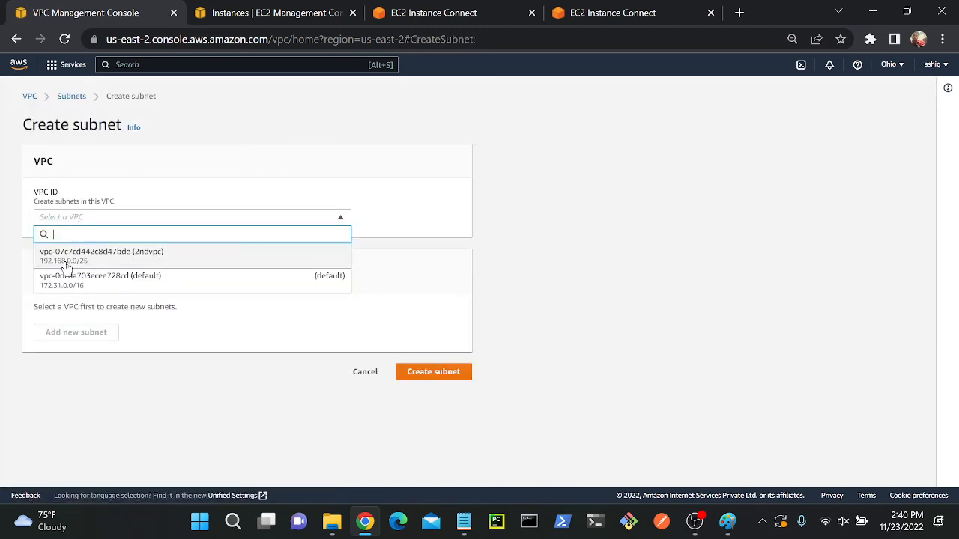
click(141, 262)
- Name the first subnet sub-1 and set its IPv4 CIDR block to 192.168.0.0/26
click(89, 401)
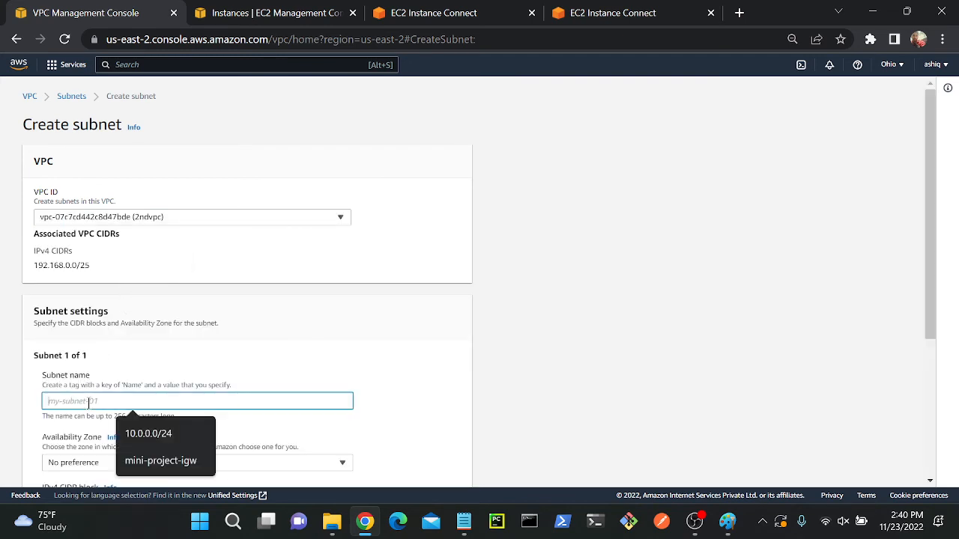
text(sub-1)
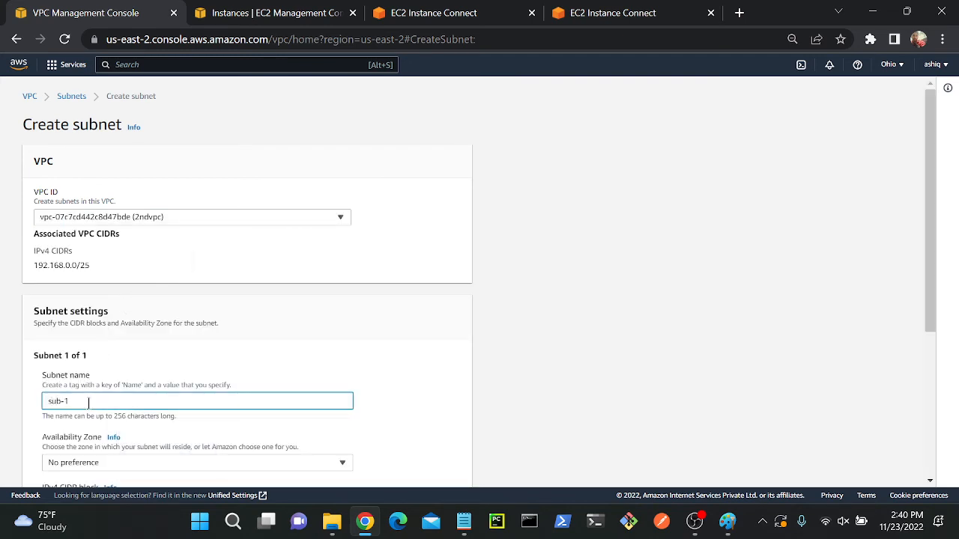
drag(936, 175, 400, 322)
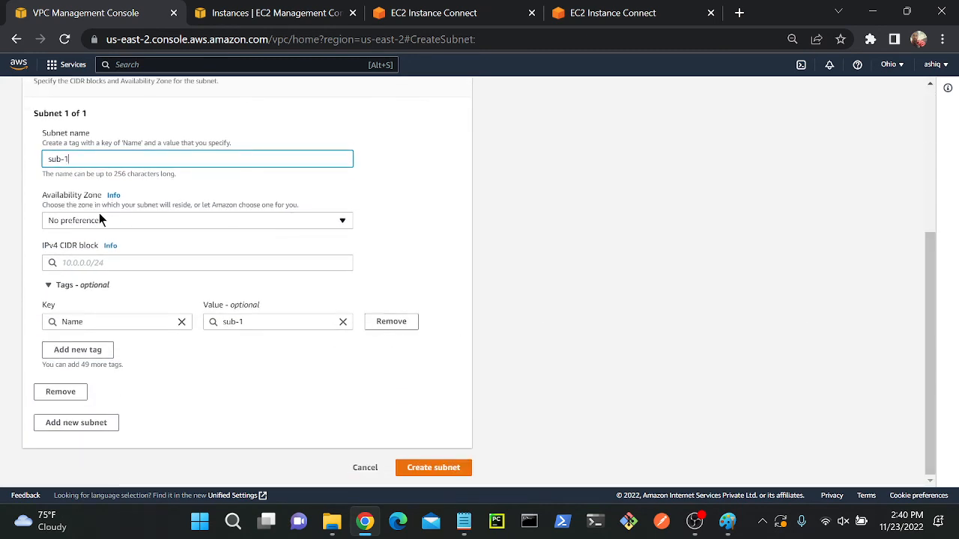
click(87, 262)
text(192.16)
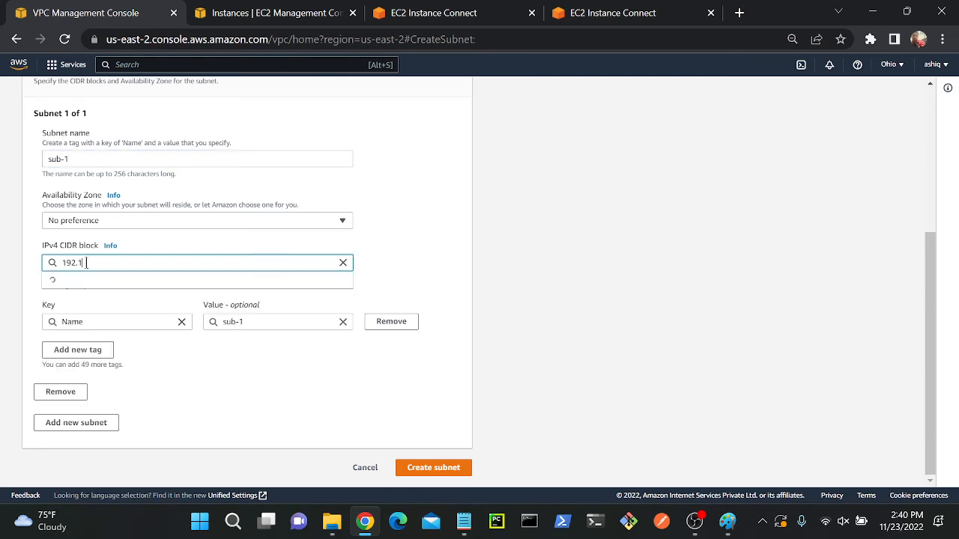
text(8.0.0)
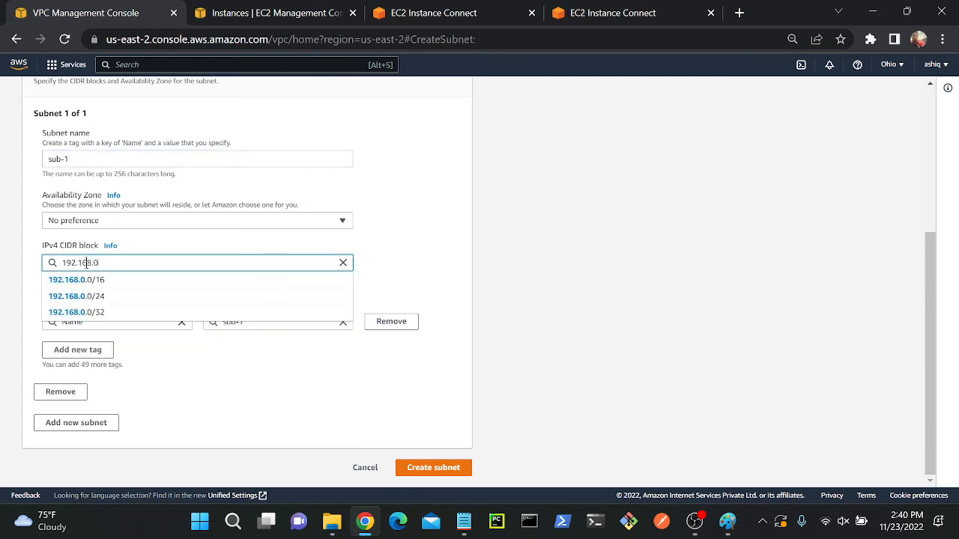
text(/)
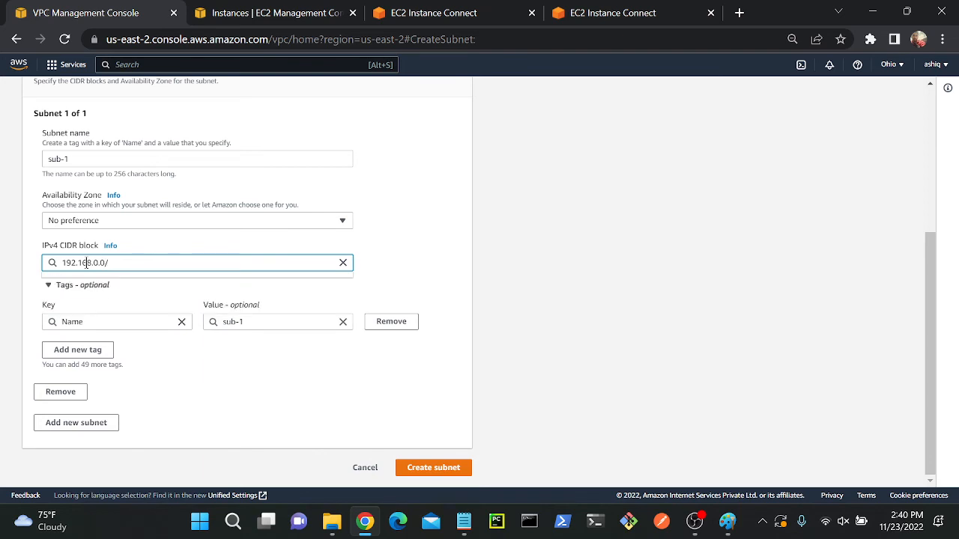
text(26)
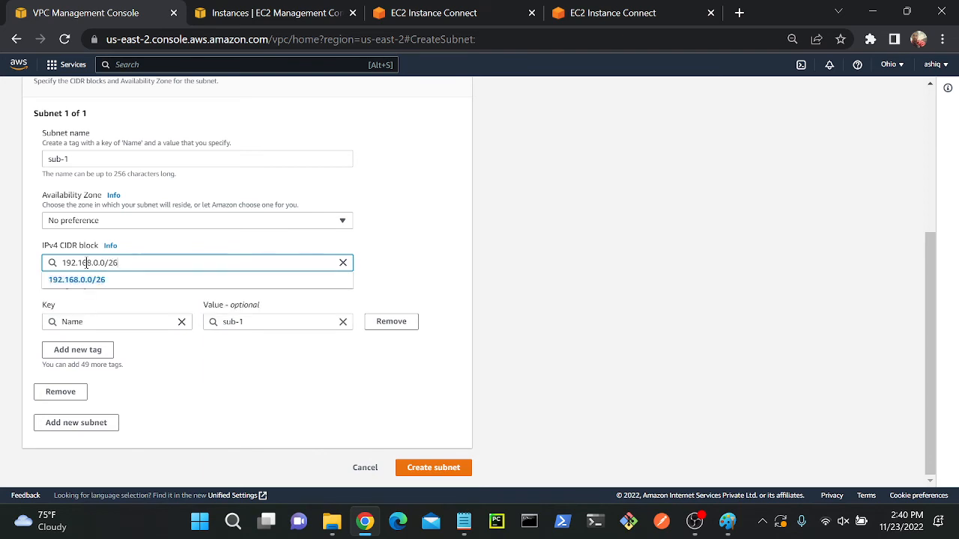
click(94, 279)
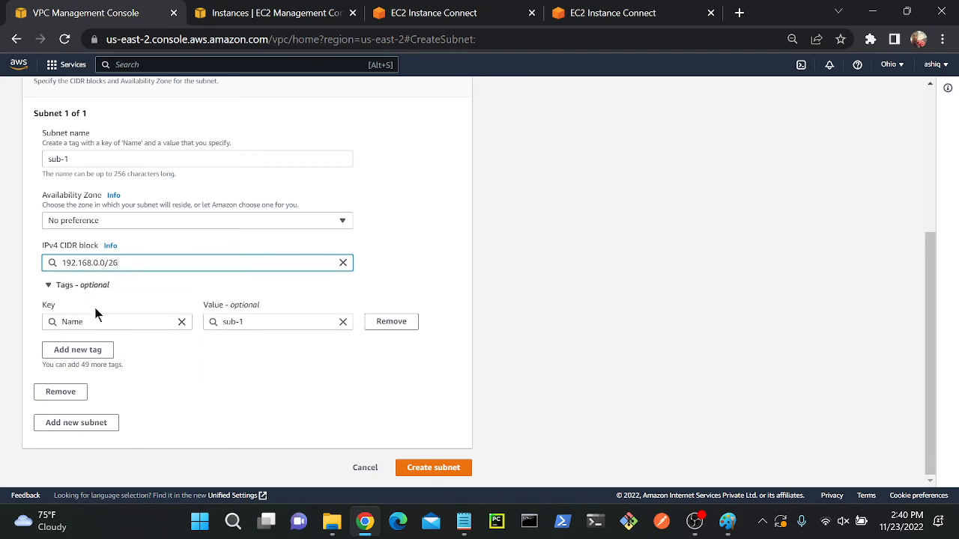
- Add a second subnet named sub-2 with IPv4 CIDR block 192.168.0.64/26, and create both subnets
click(73, 424)
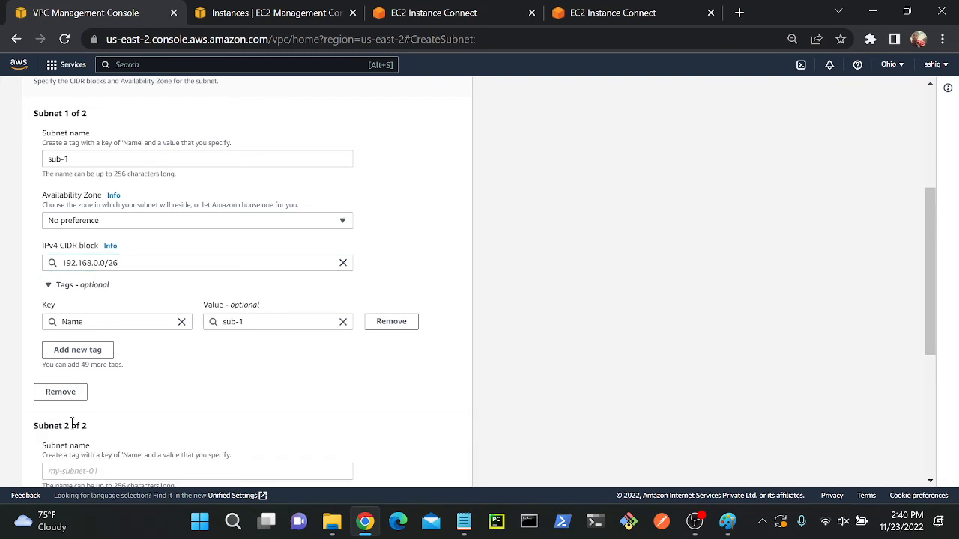
drag(929, 218, 927, 337)
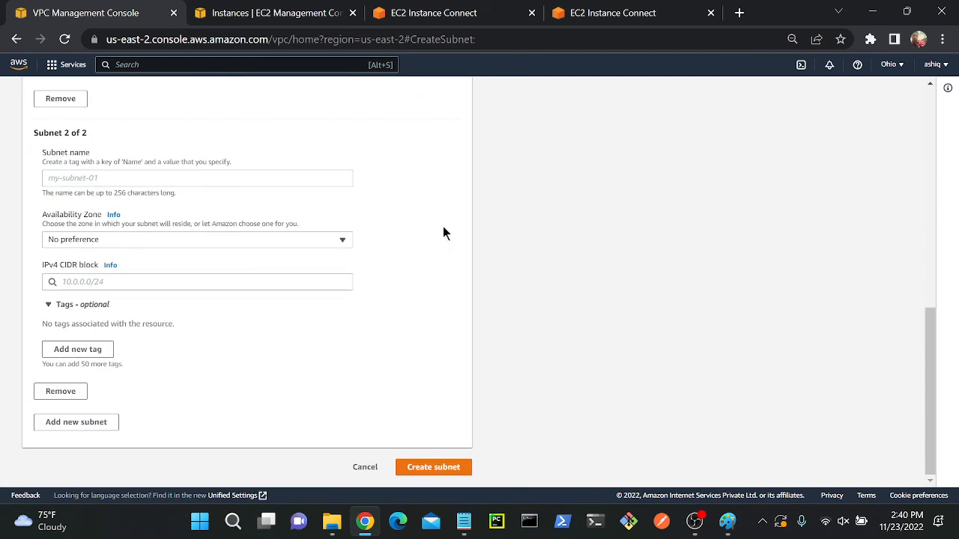
click(234, 178)
text(sub-2)
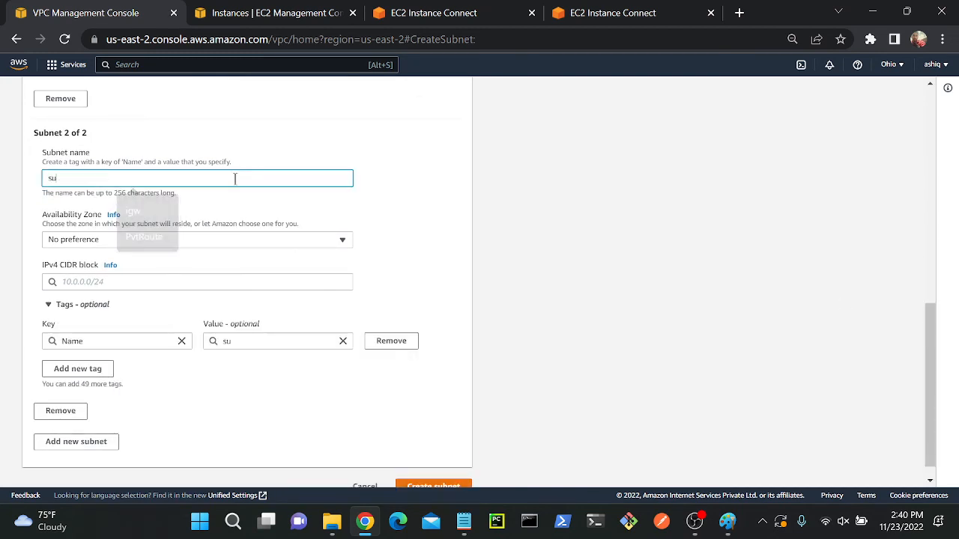
click(179, 283)
text(192.1)
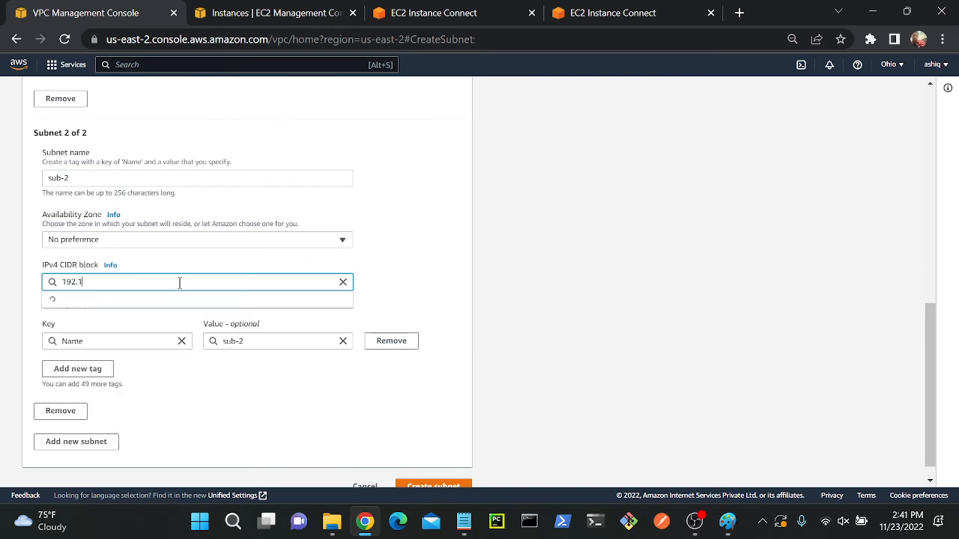
text(68)
text(.0.64/26)
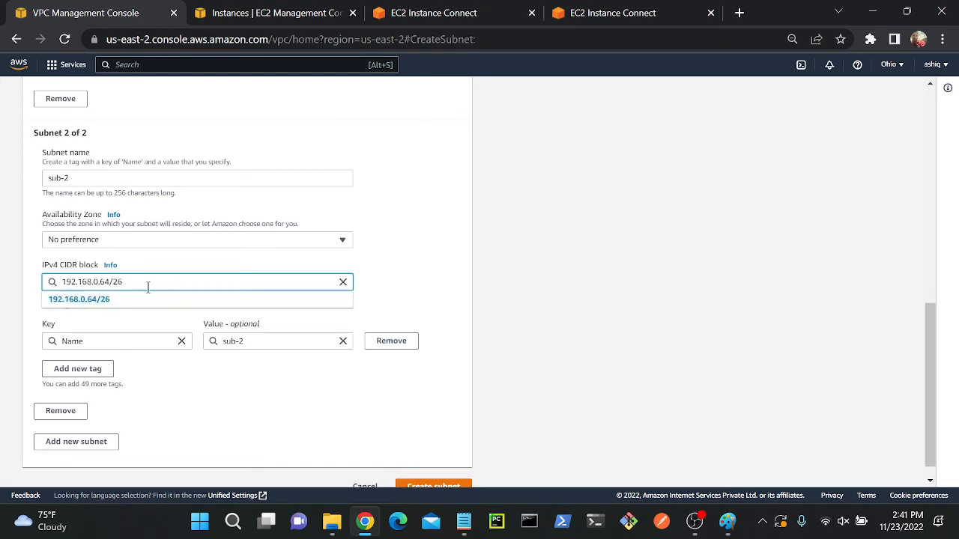
click(199, 309)
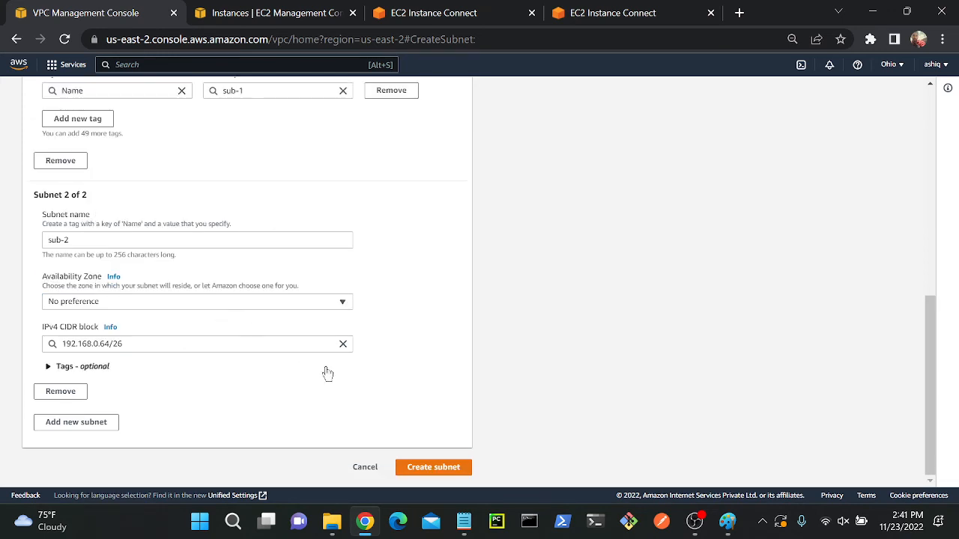
click(433, 467)
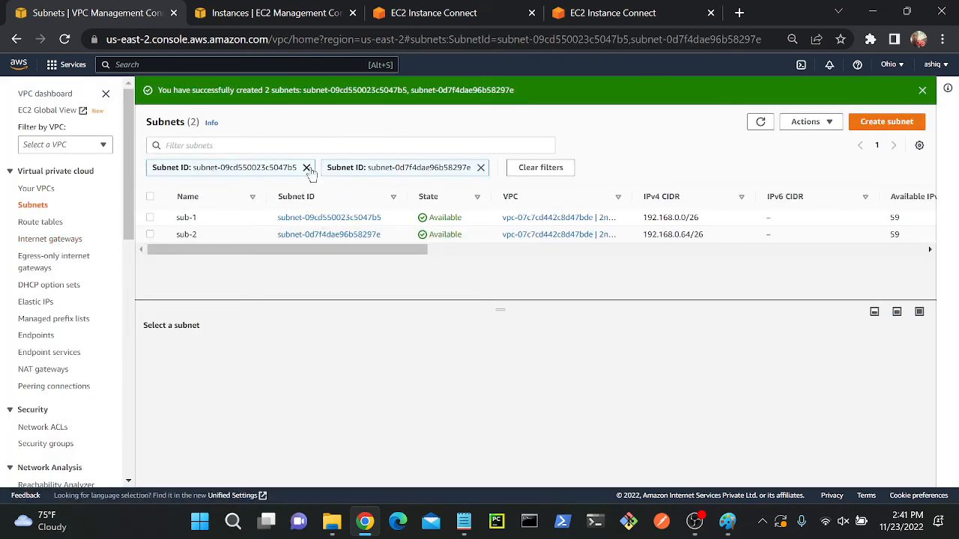
- Remove the subnet ID filters from the subnet list and widen its VPC column to read the full VPC names
click(306, 167)
click(306, 167)
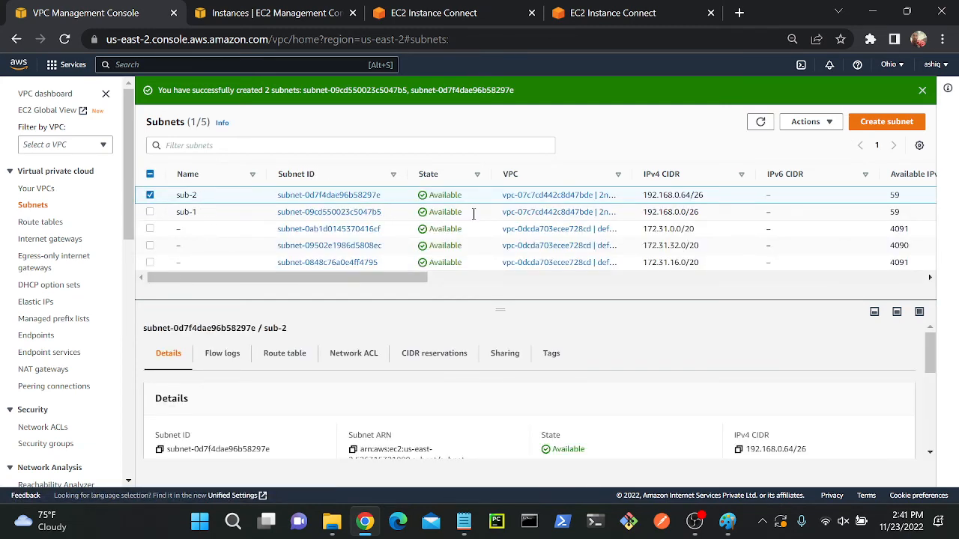
drag(634, 173, 677, 177)
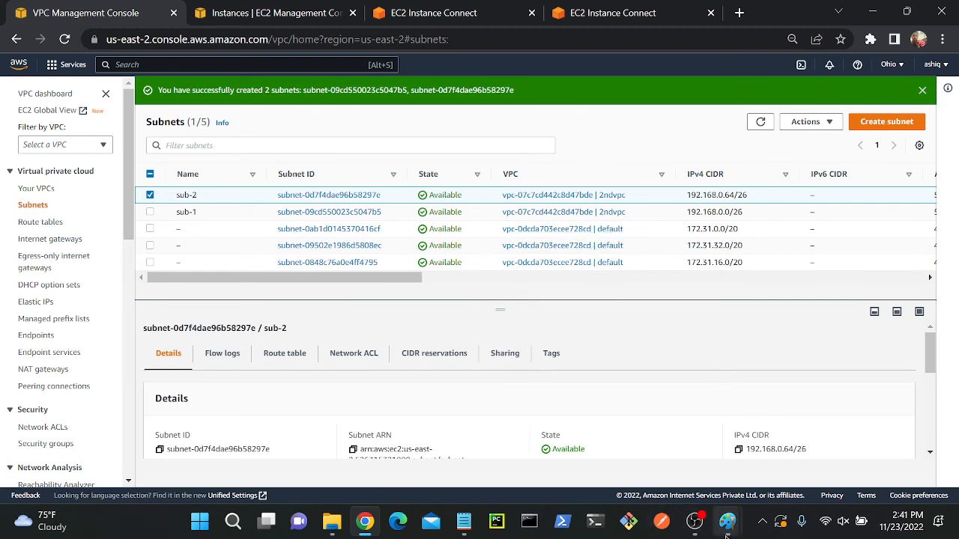
- Switch to the Paint drawing to review the two-subnet diagram, and return to Chrome
mouse_move(728, 522)
click(770, 448)
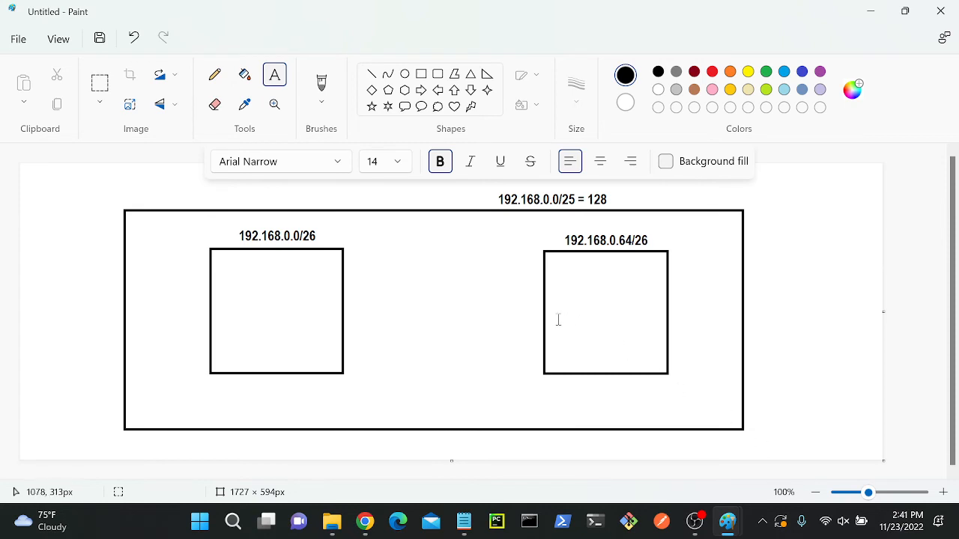
click(365, 522)
- Open the list of route tables, widen its VPC column, and select the route table of 2ndvpc to examine it
click(39, 222)
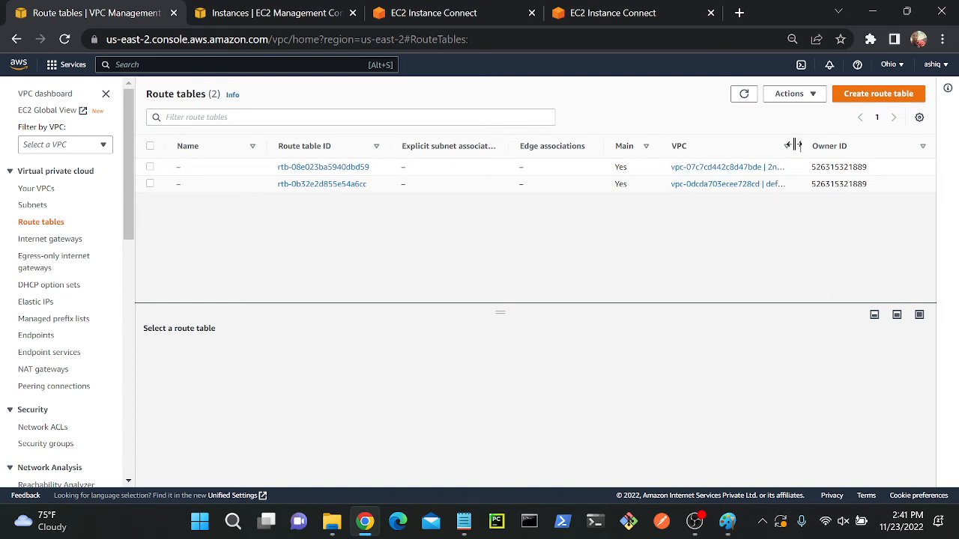
drag(794, 146, 830, 146)
click(822, 167)
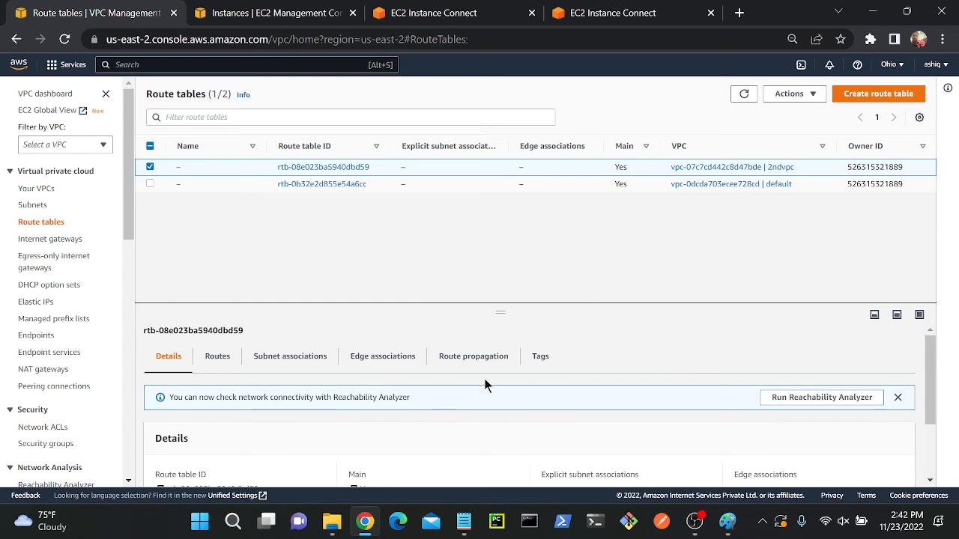
- Create a route table named 2ndrt in 2ndvpc and return to the list of route tables
click(884, 100)
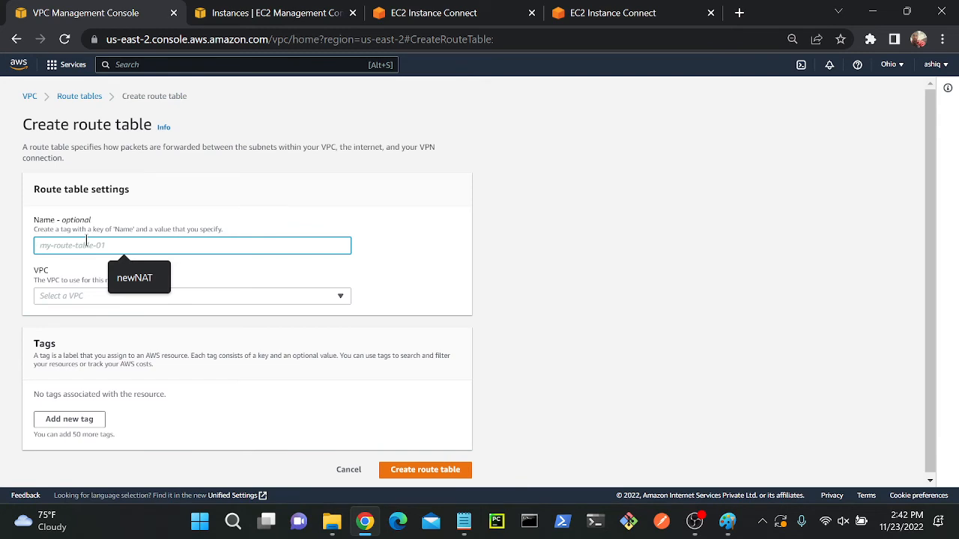
text(2ndrt)
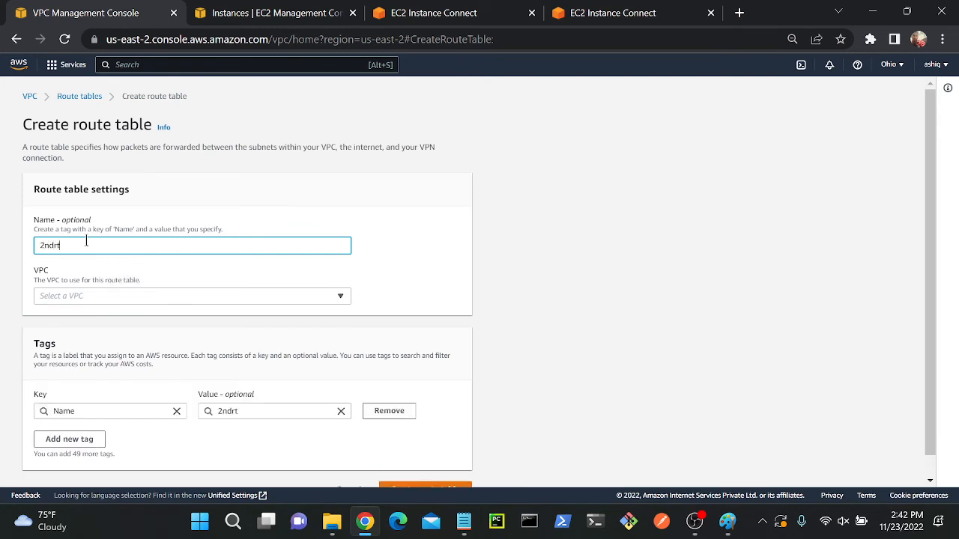
click(87, 296)
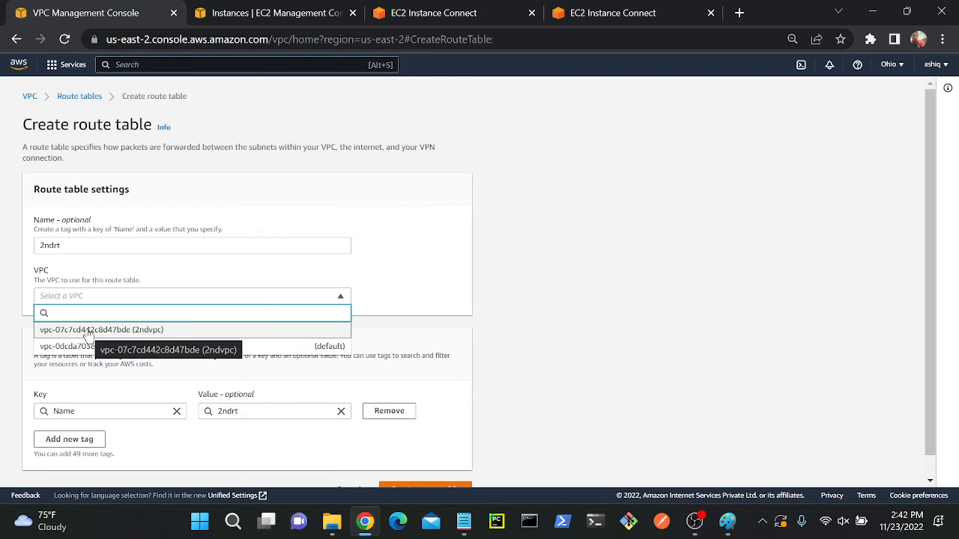
click(135, 331)
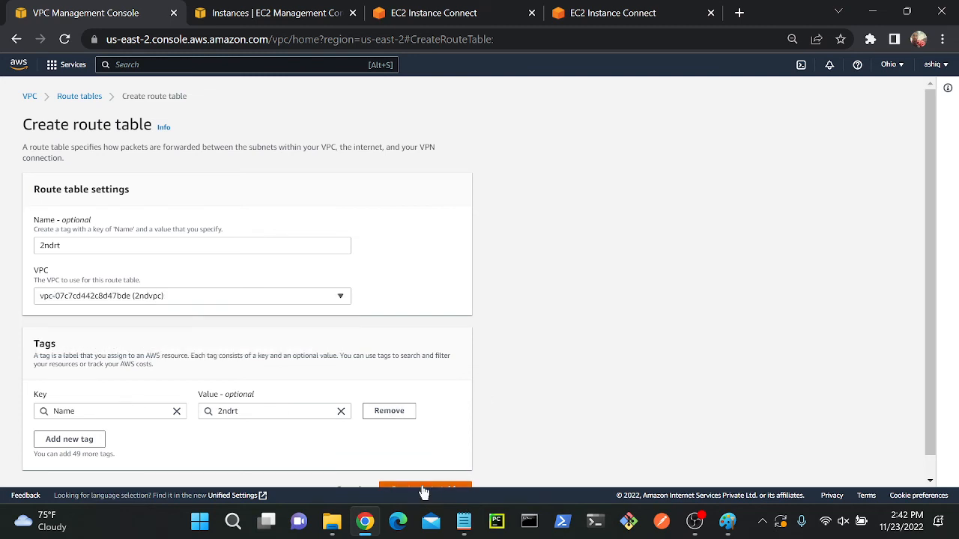
click(422, 487)
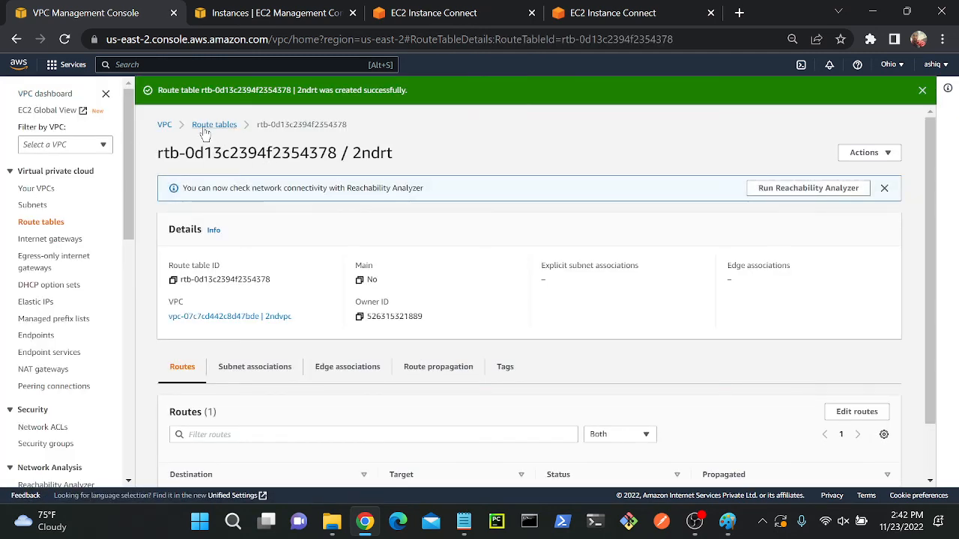
click(205, 125)
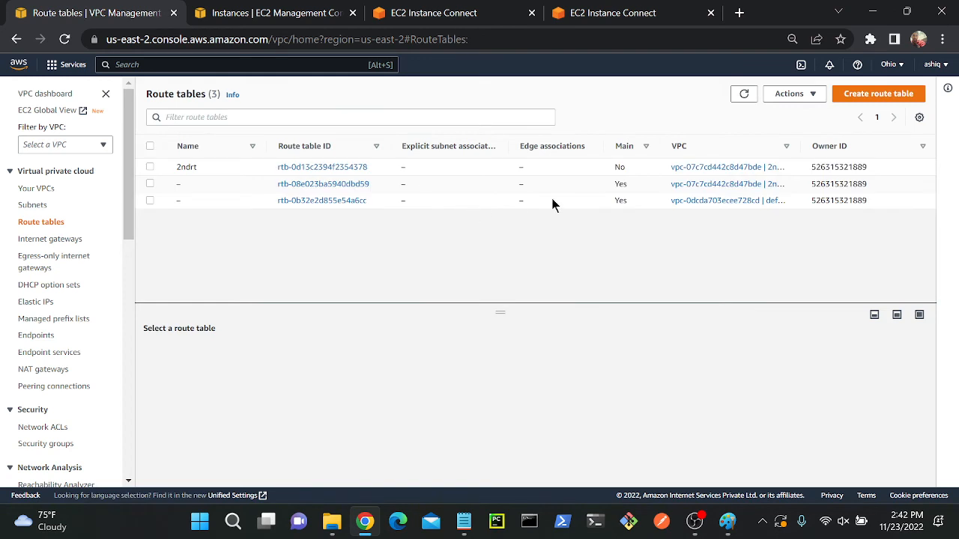
- Try to delete the unnamed main route table of 2ndvpc, and dismiss the deletion dialog
click(605, 166)
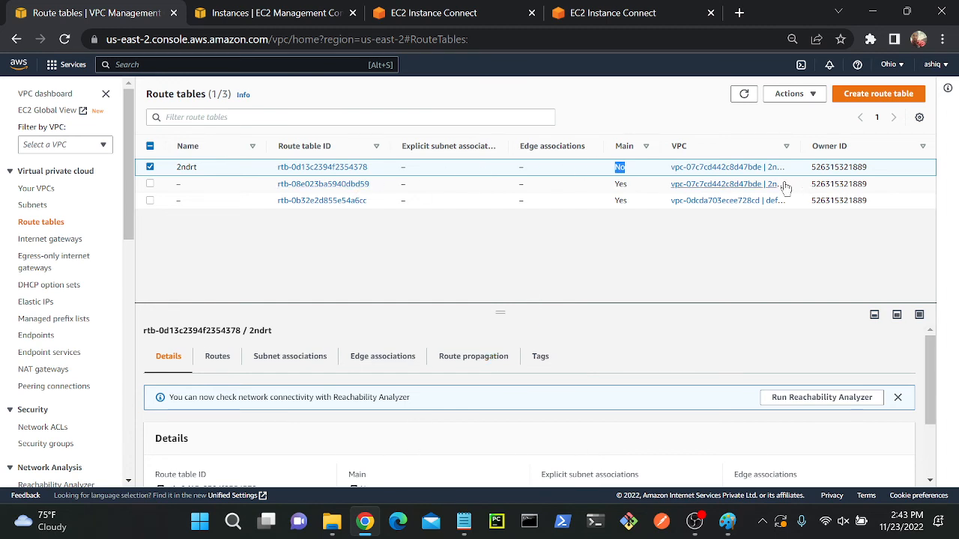
click(150, 183)
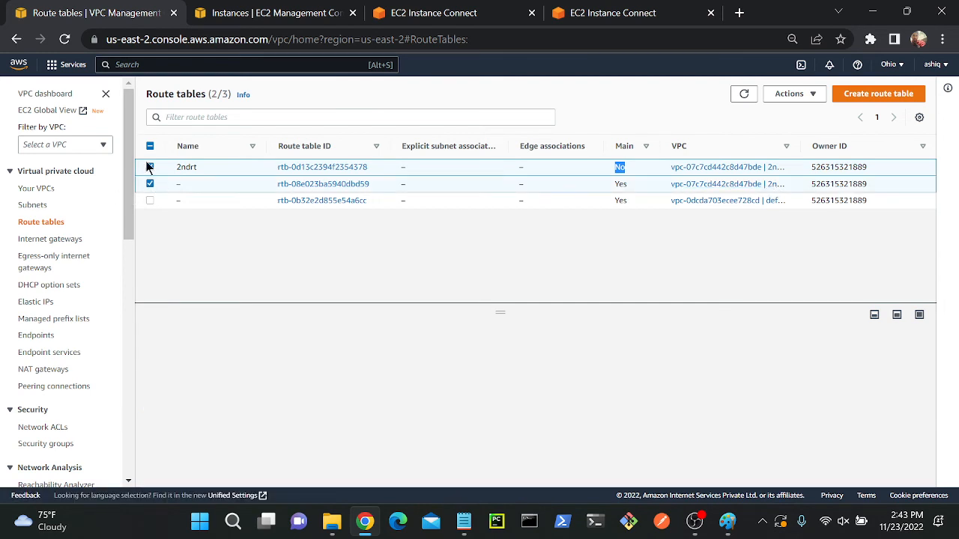
click(150, 167)
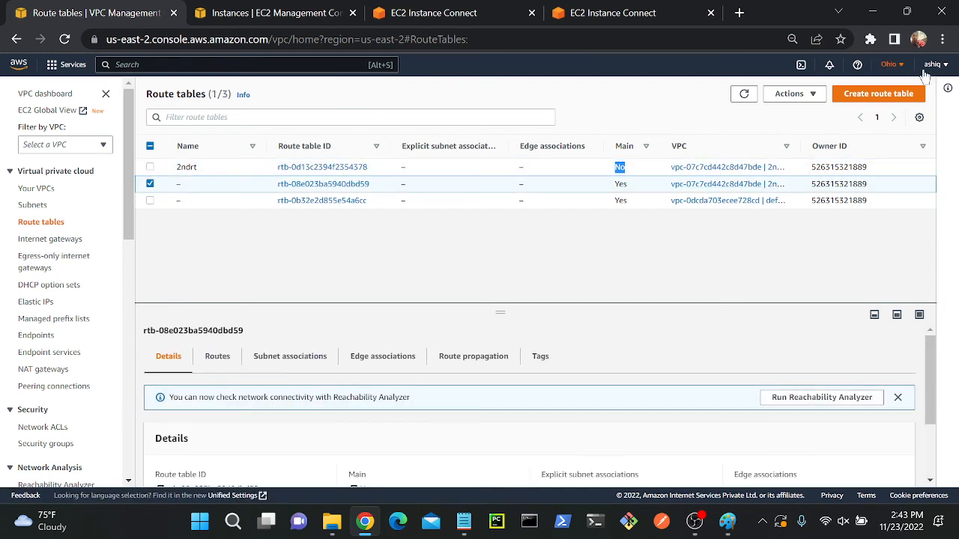
click(790, 96)
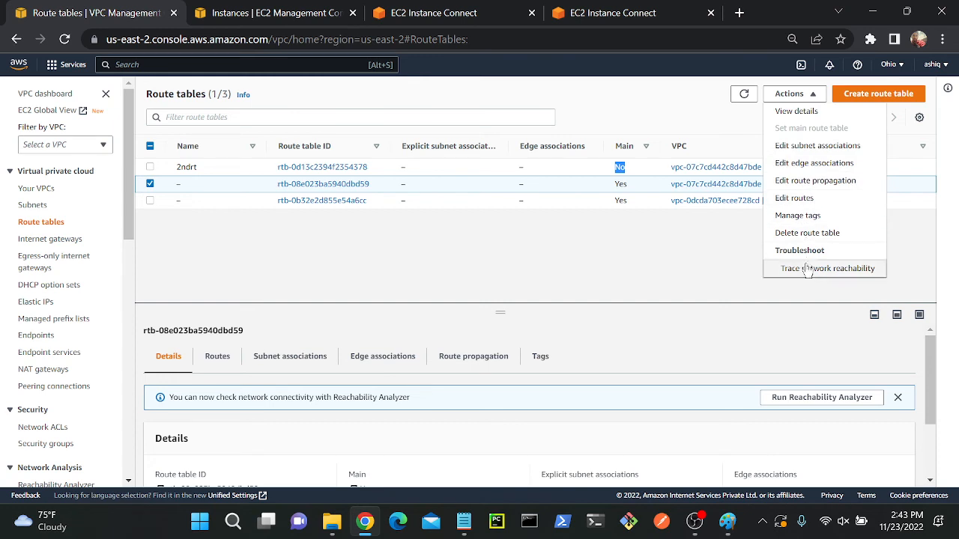
click(800, 238)
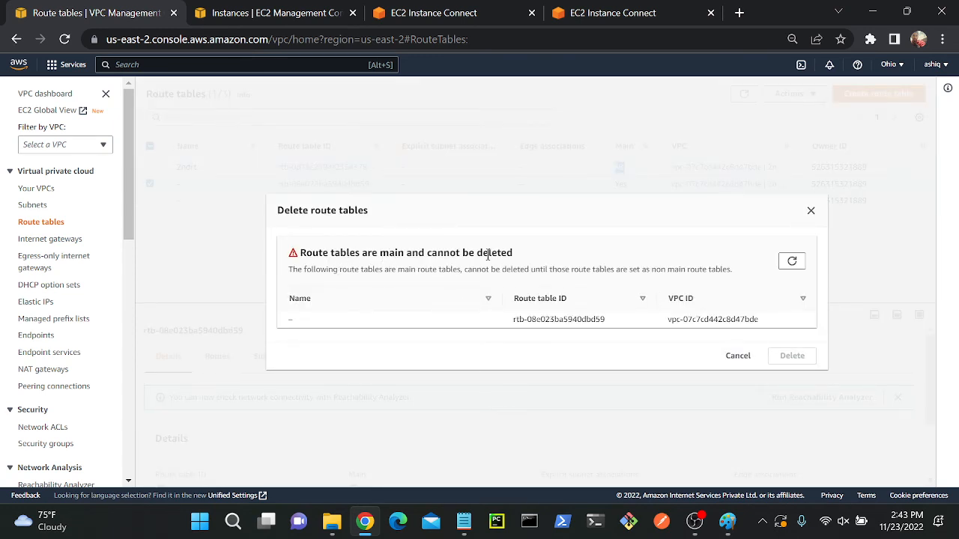
click(810, 215)
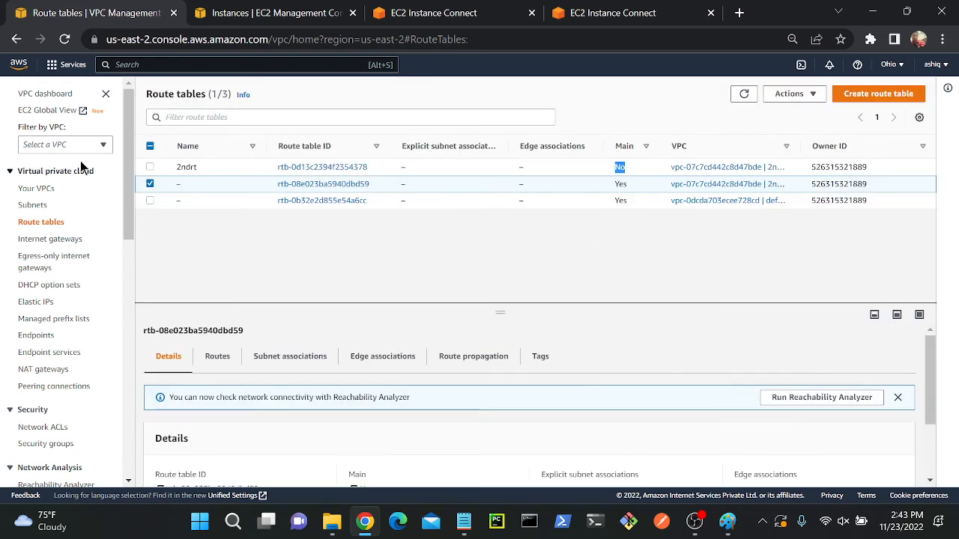
- Delete the non-main route table named 2ndrt from 2ndvpc, confirming the deletion with the word delete
click(151, 173)
click(791, 94)
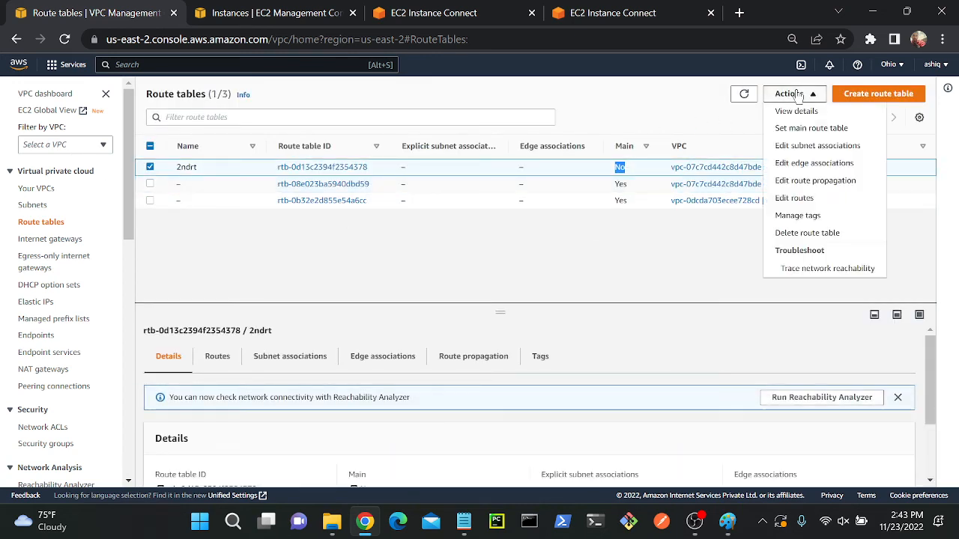
click(801, 232)
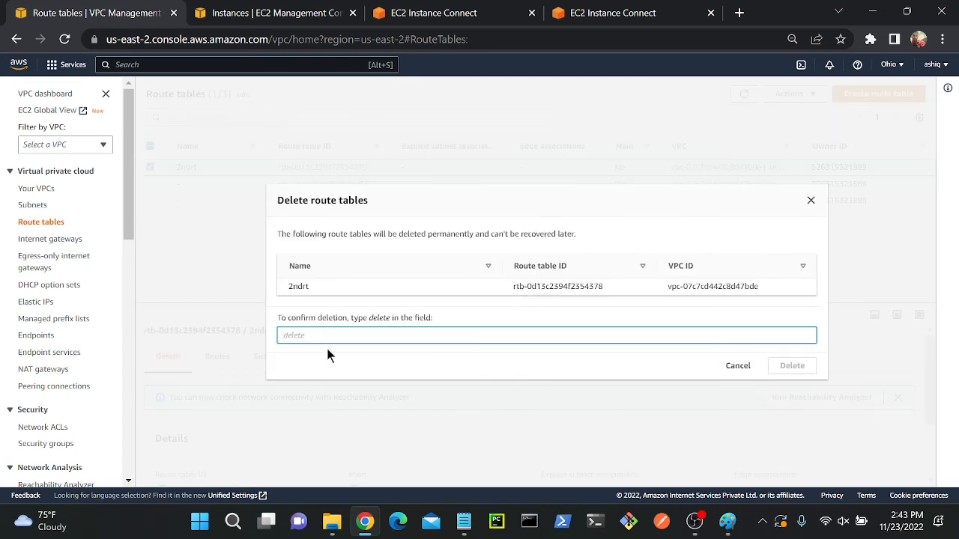
text(delete)
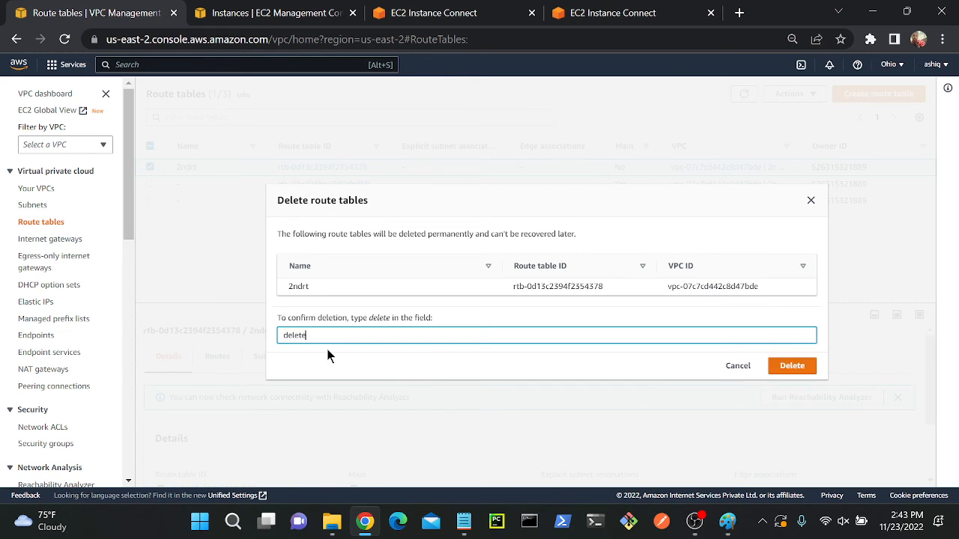
click(794, 366)
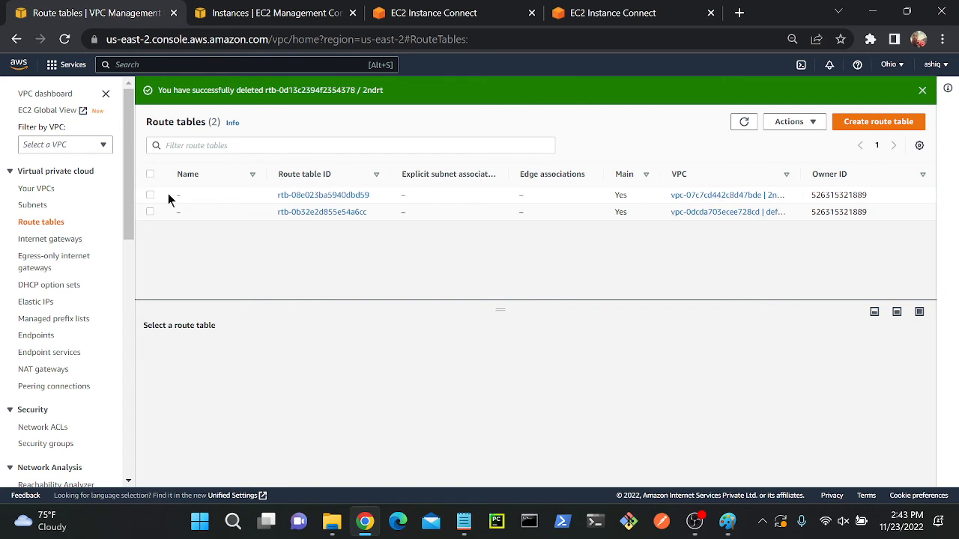
- Name the unnamed main route table of 2ndvpc 2ndrt and save the name
click(187, 195)
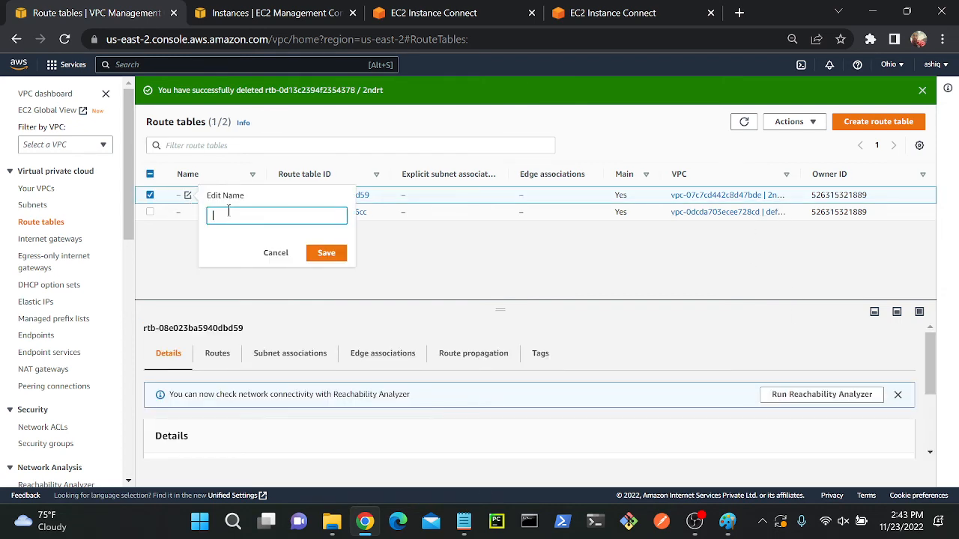
text(2nd)
key(Return)
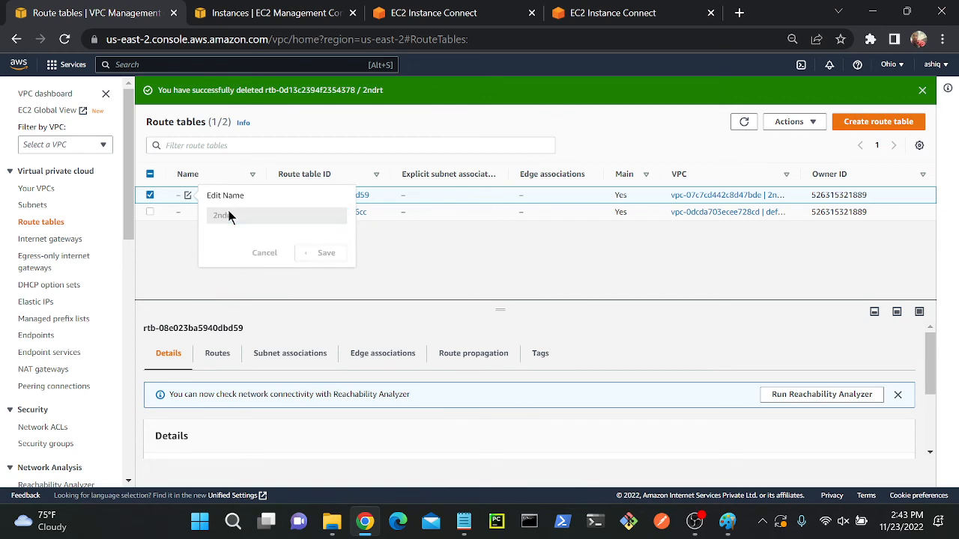
click(787, 122)
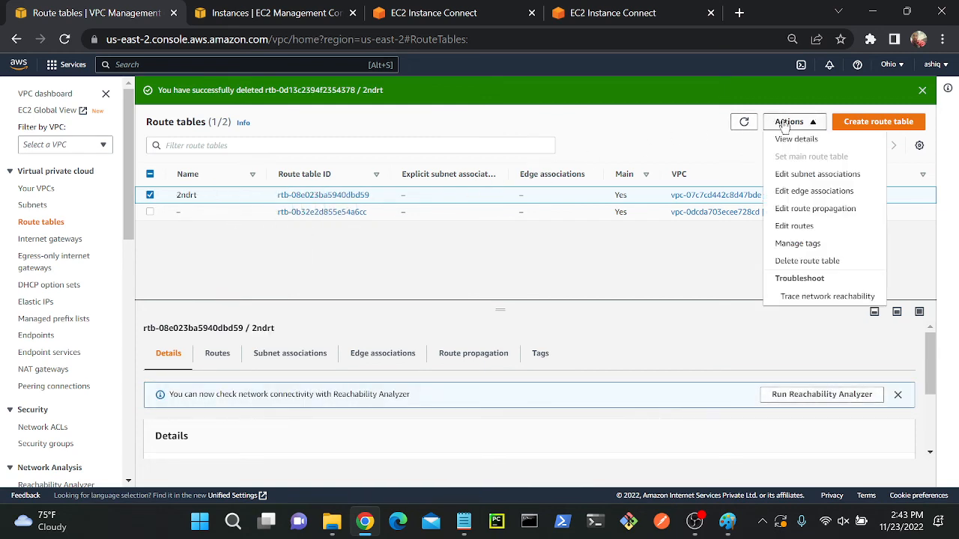
click(787, 122)
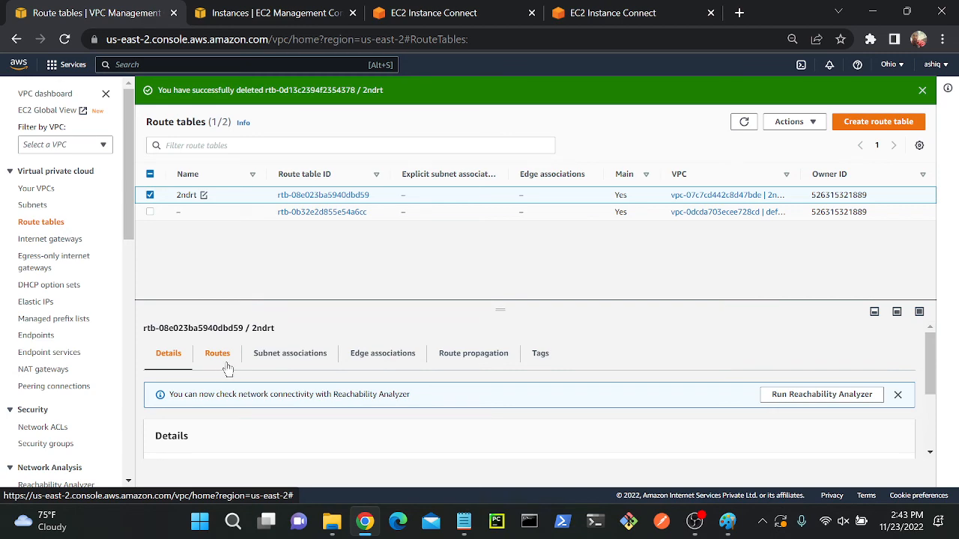
- Switch to the Paint diagram and draw a rectangle of about 110 × 181 px between the two subnet boxes
click(727, 524)
click(770, 460)
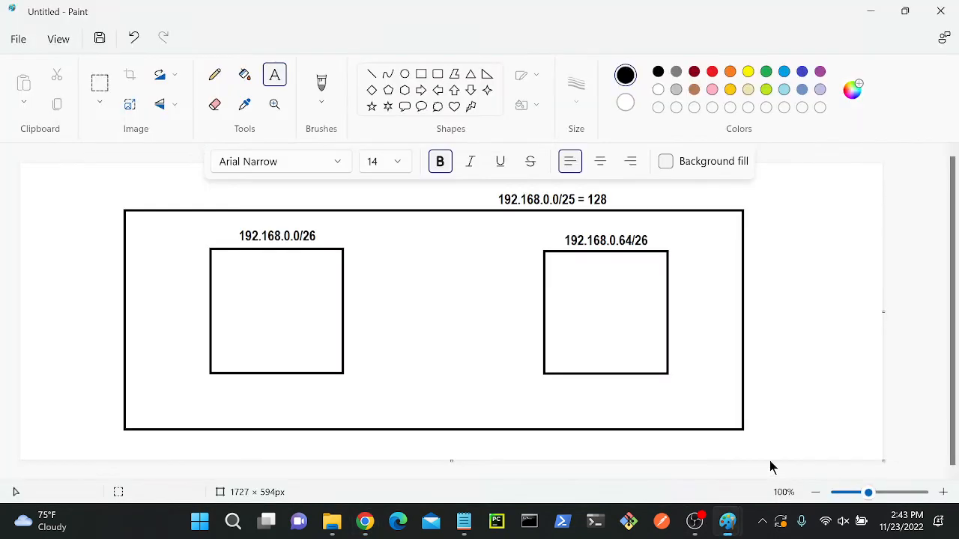
click(421, 73)
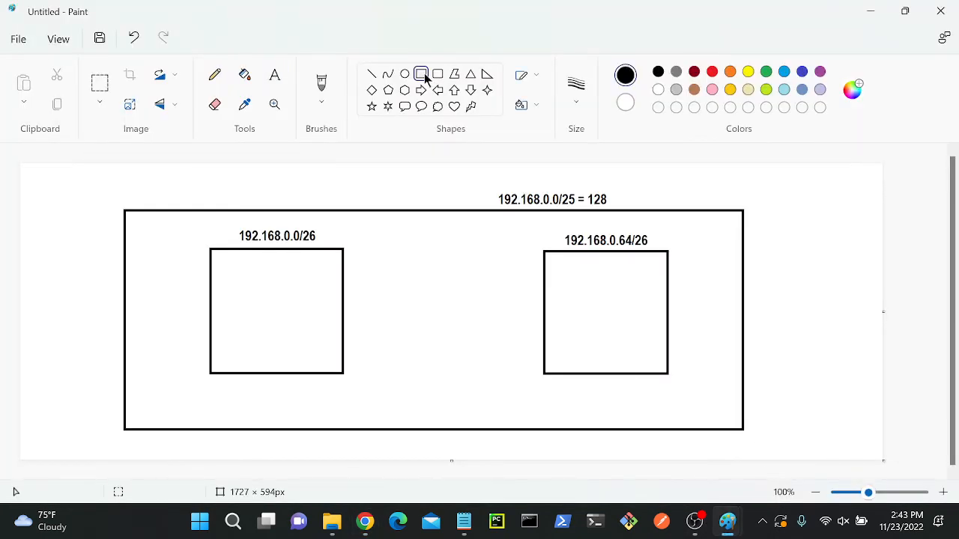
drag(414, 303, 469, 392)
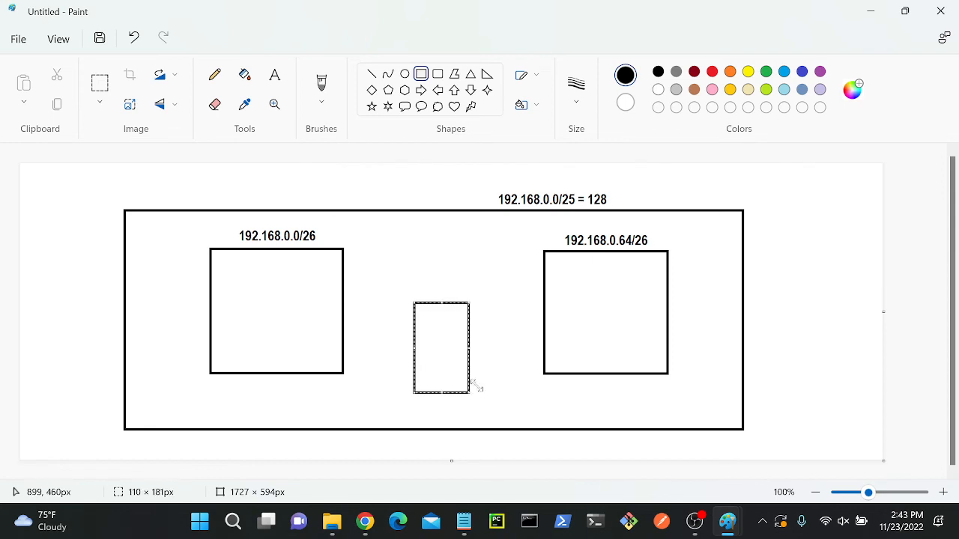
click(505, 344)
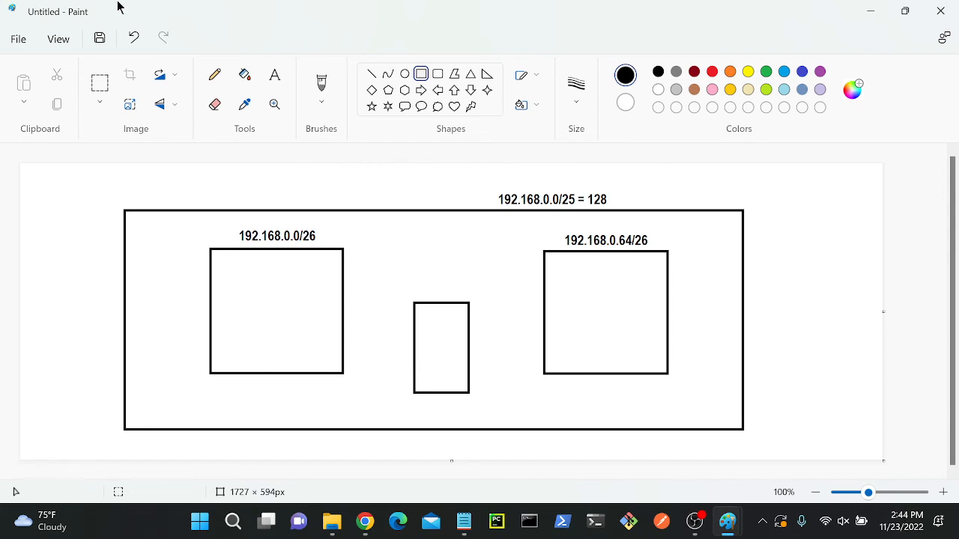
- Brush a line from the small rectangle to the 192.168.0.0/26 box, try one toward the 192.168.0.64/26 box, and undo the latter
click(314, 87)
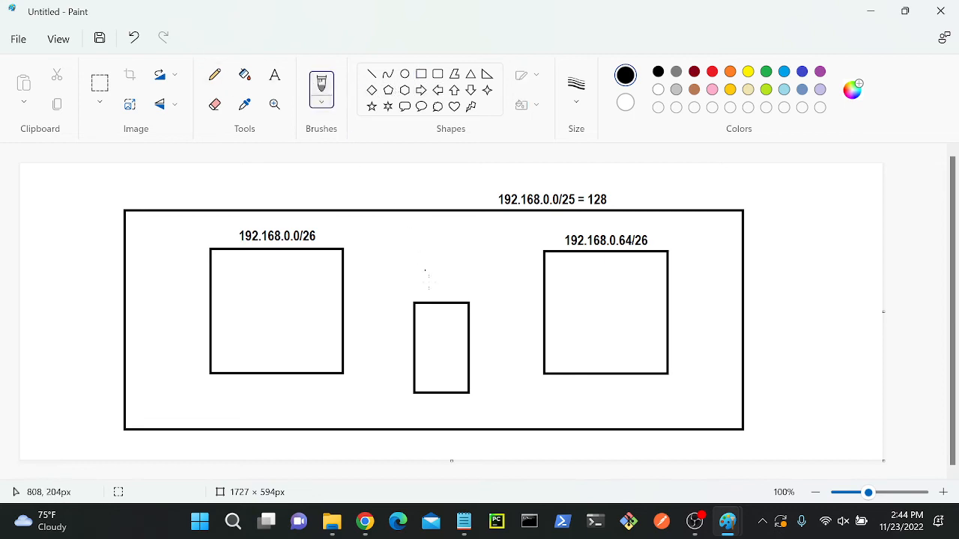
click(421, 318)
drag(409, 342, 350, 325)
drag(484, 332, 559, 310)
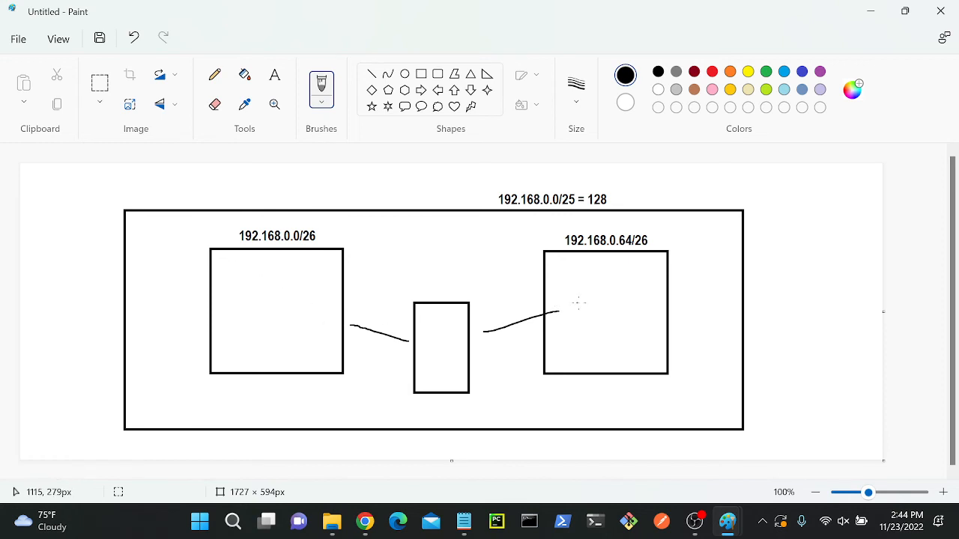
key(ctrl+z)
- Sketch a circle on the upper edge of the outer VPC box and an arrow to it from the small rectangle
mouse_move(409, 181)
mouse_down()
mouse_move(414, 219)
mouse_move(427, 177)
mouse_up()
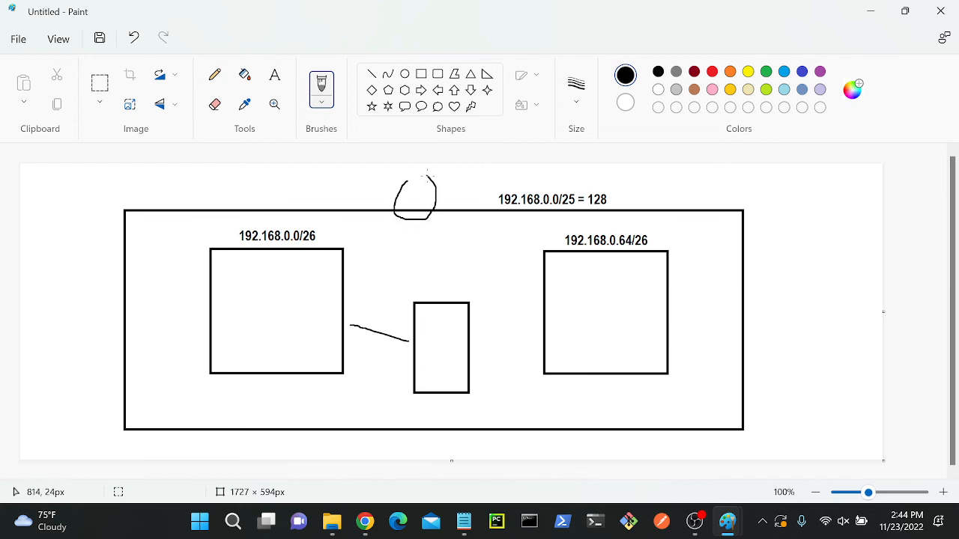
drag(436, 307, 422, 222)
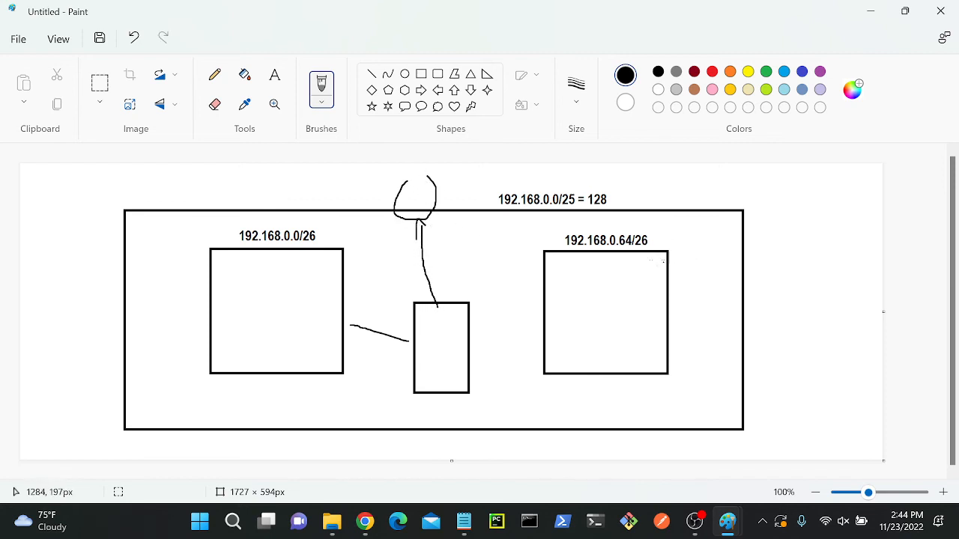
- Brush a short vertical mark inside each subnet box and a line connecting the small rectangle to the 192.168.0.64/26 box
drag(597, 300, 595, 330)
drag(272, 290, 271, 325)
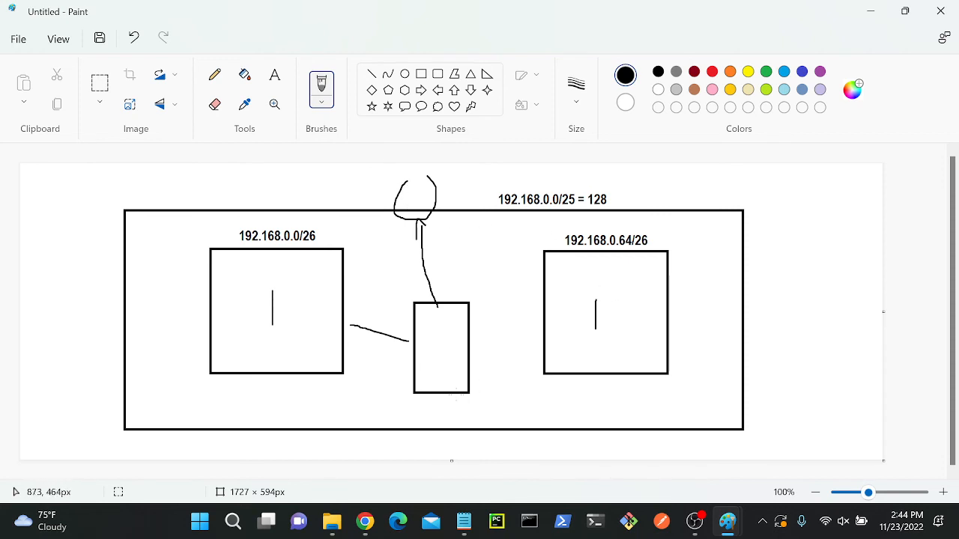
drag(464, 348, 546, 329)
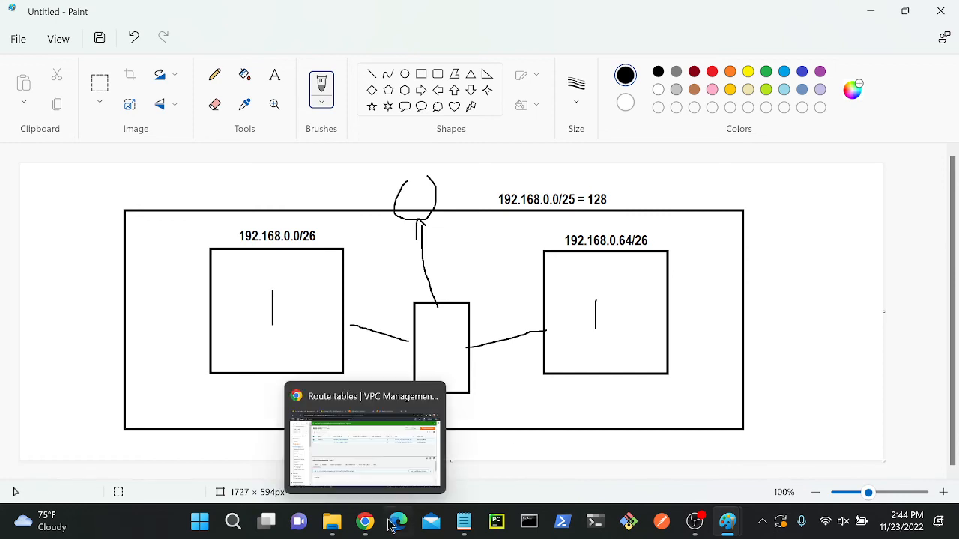
- Return to Chrome and associate only the subnet sub-1 with route table 2ndrt, saving the associations
click(365, 522)
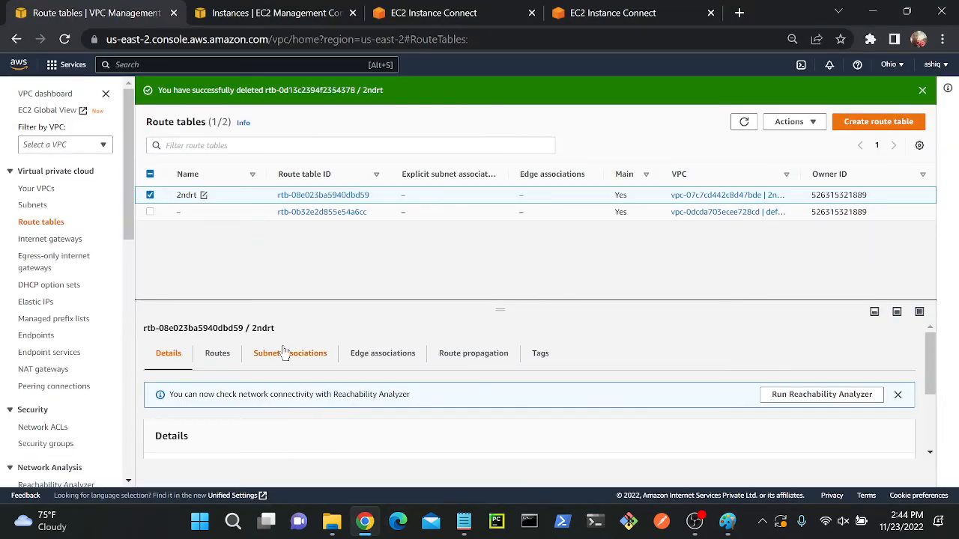
click(309, 355)
click(830, 398)
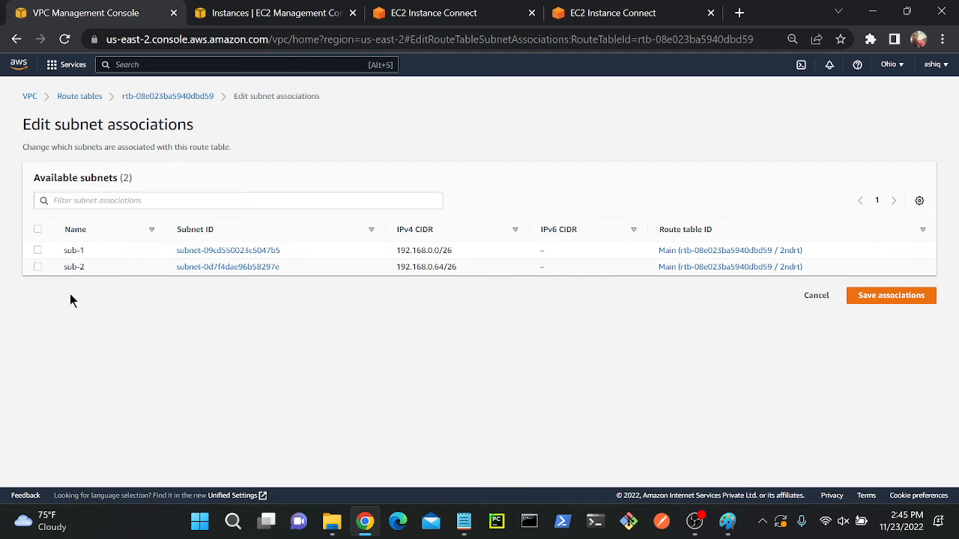
click(37, 250)
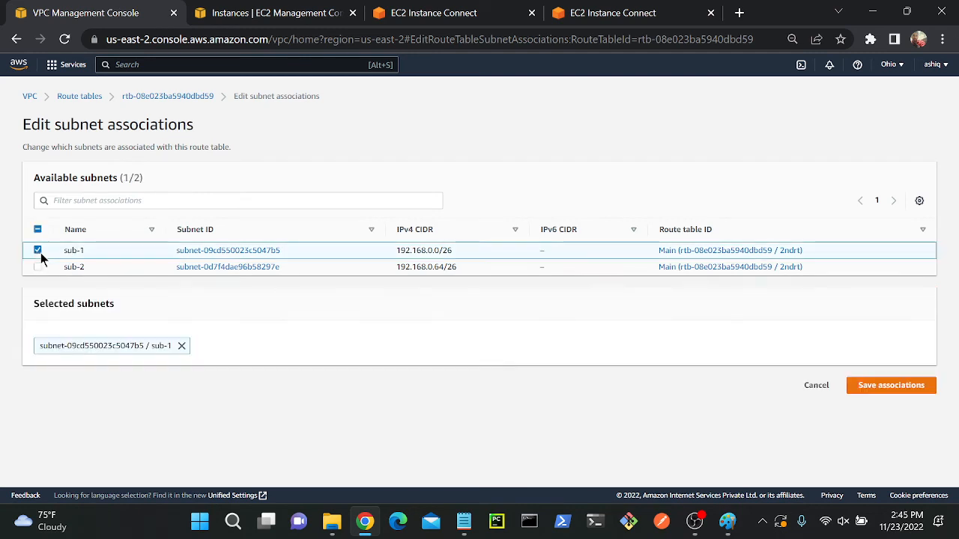
click(906, 383)
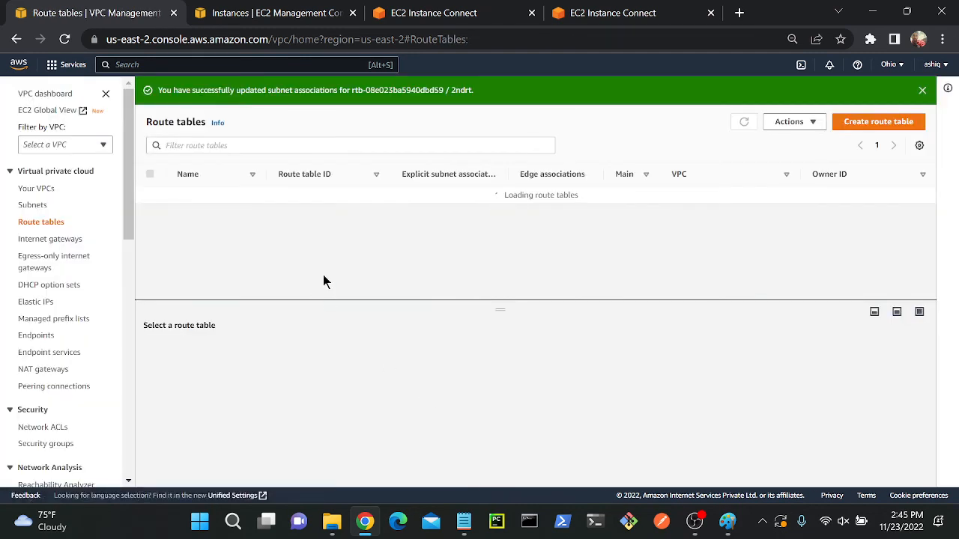
- Create an internet gateway with the name tag igw
click(50, 239)
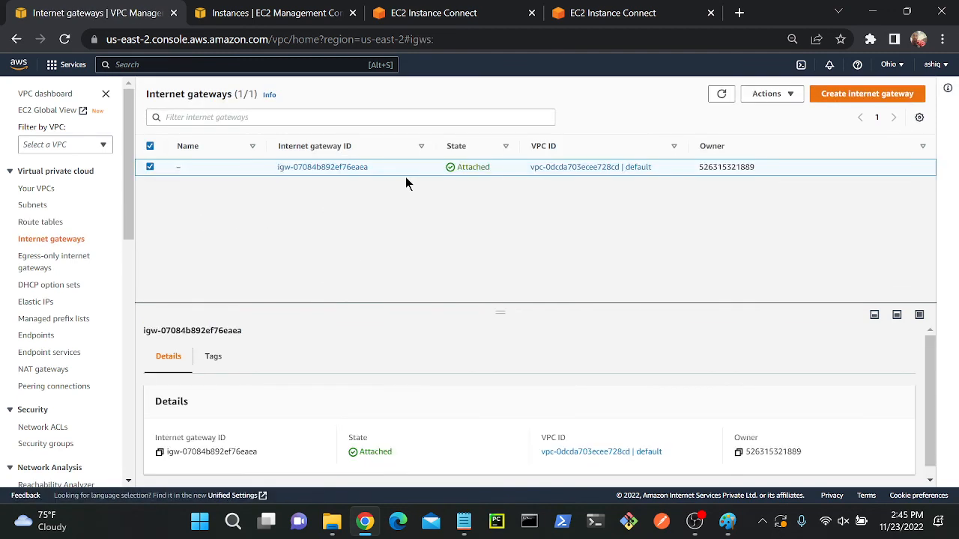
click(842, 99)
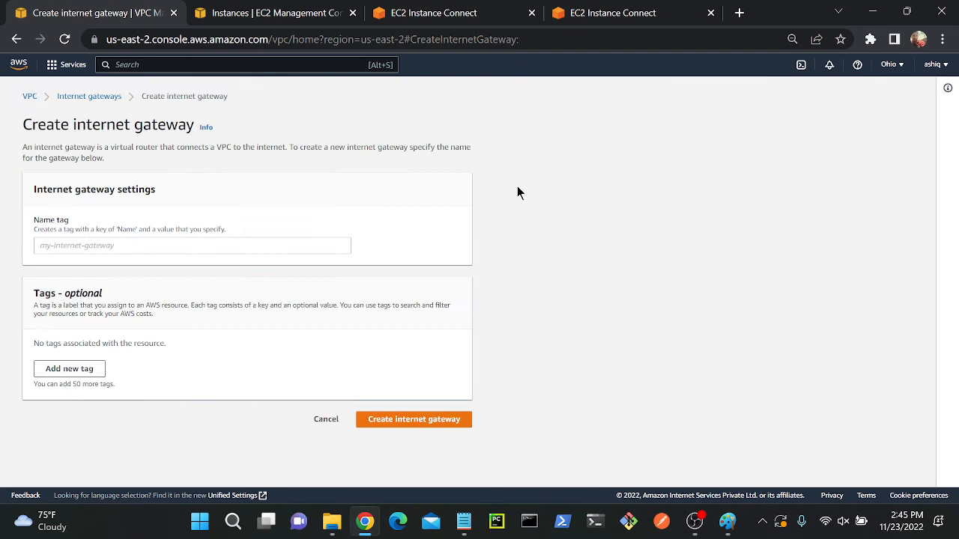
click(182, 250)
text(igw)
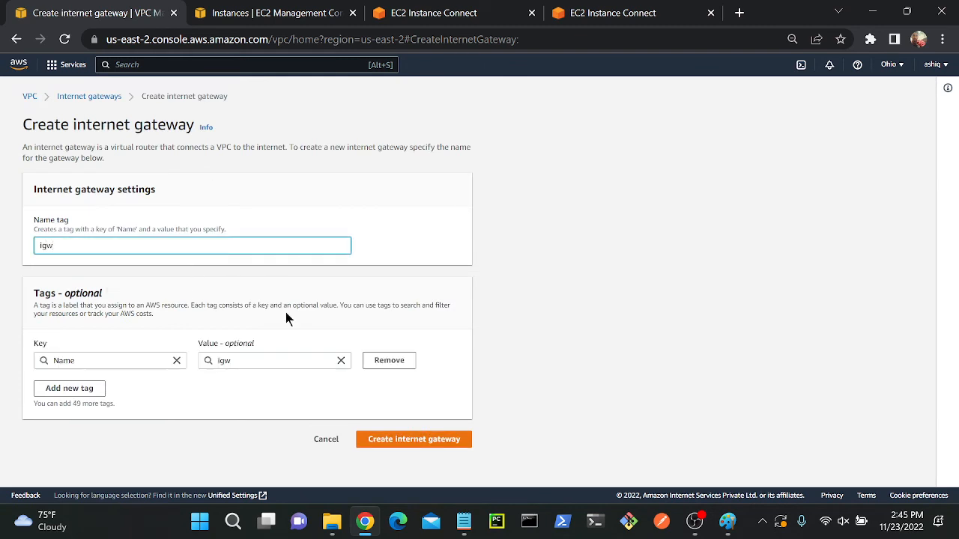
click(410, 442)
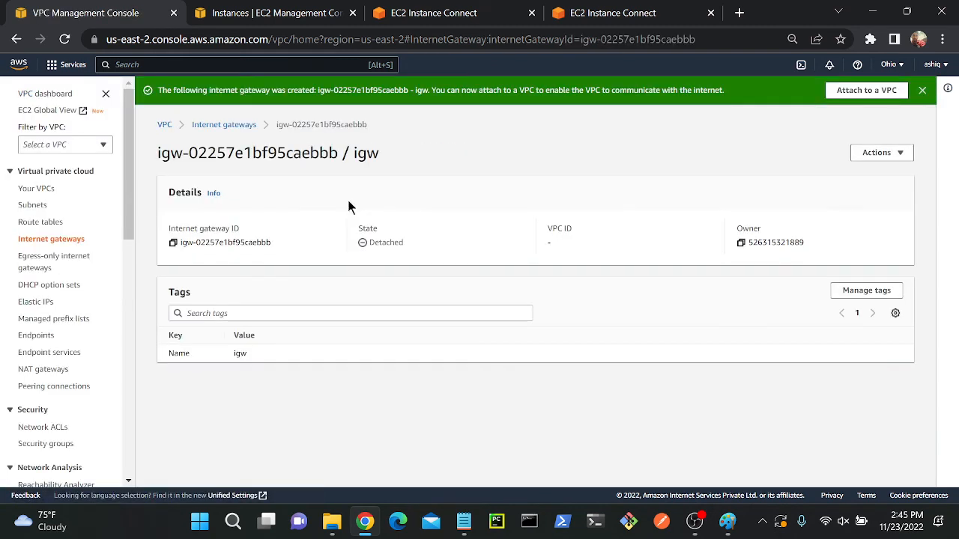
- Attach the internet gateway igw to 2ndvpc
drag(365, 241, 434, 248)
click(878, 153)
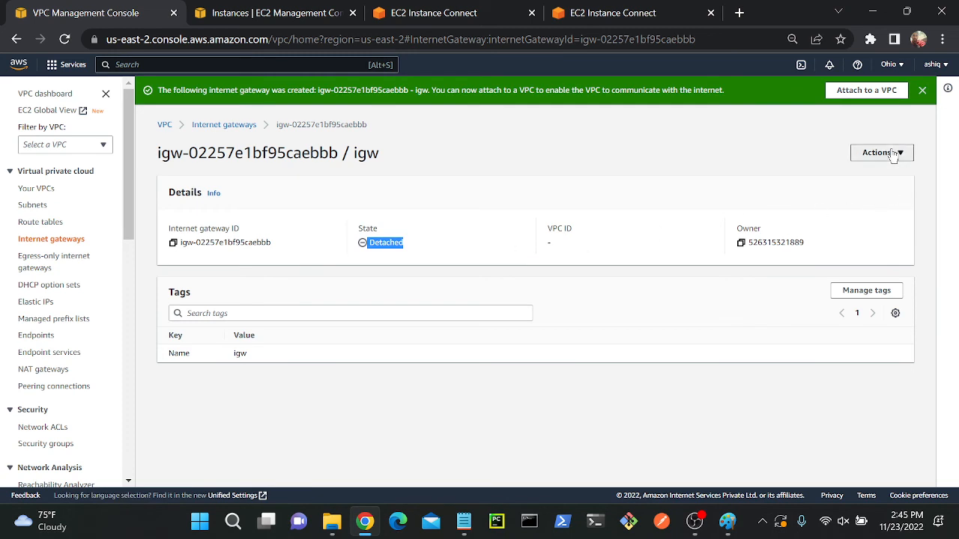
click(874, 178)
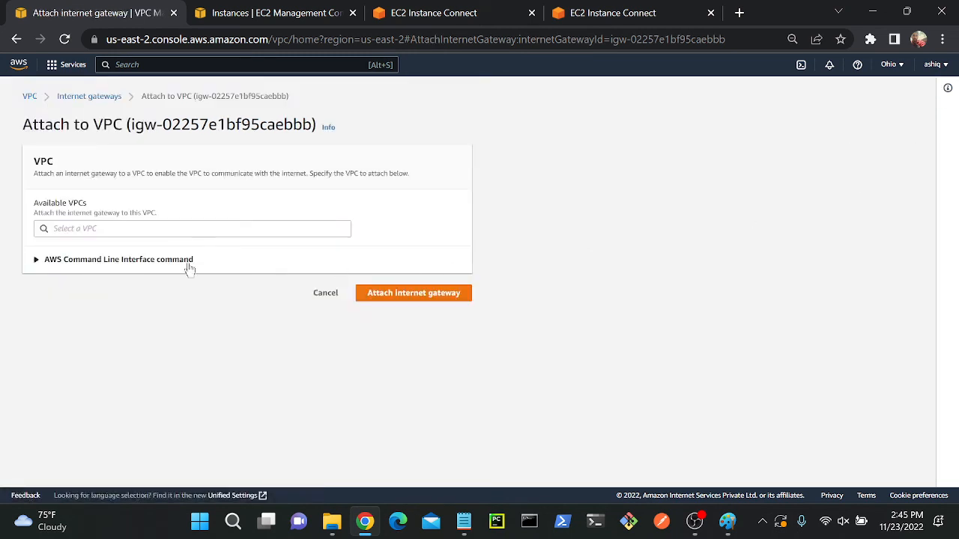
click(138, 228)
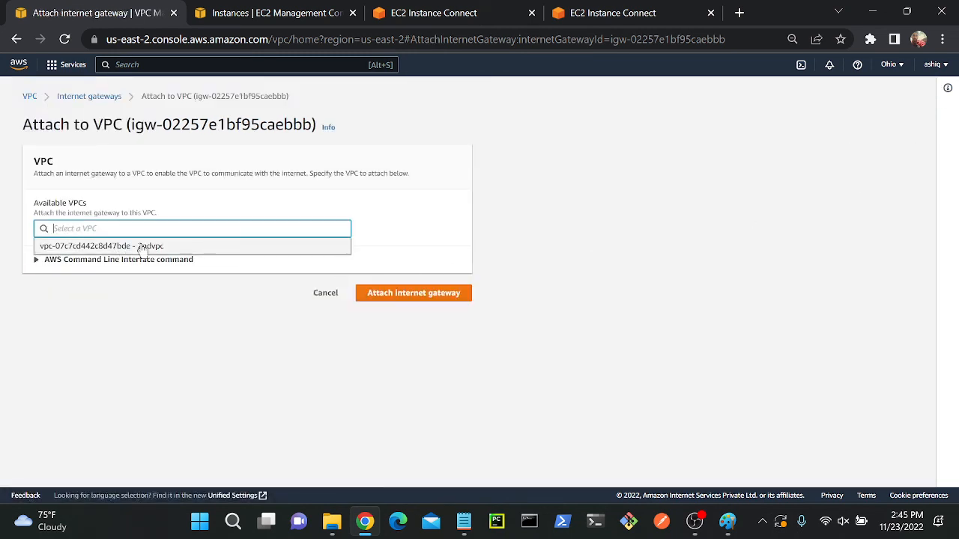
click(123, 247)
click(406, 298)
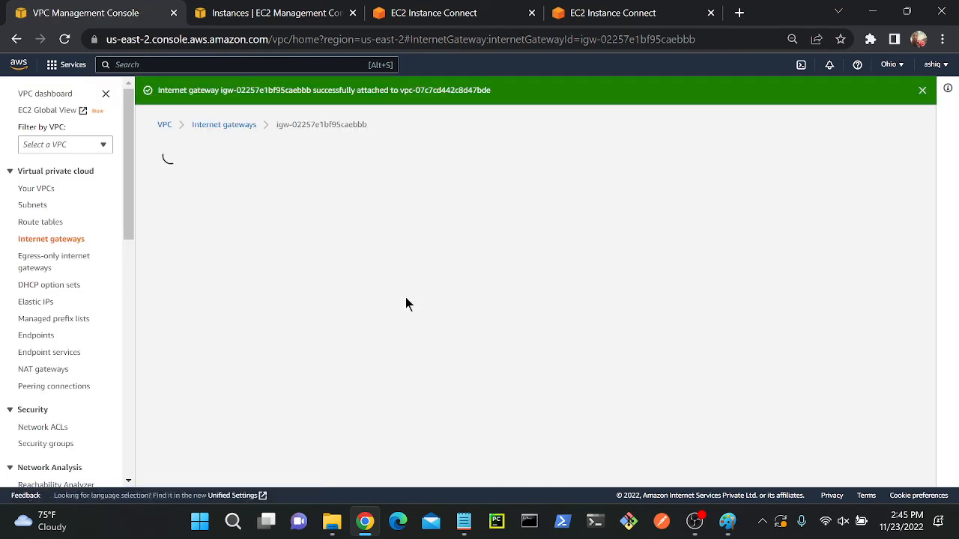
- Add a route to route table 2ndrt with destination 0.0.0.0/0 targeting the internet gateway igw, and save the changes
click(40, 224)
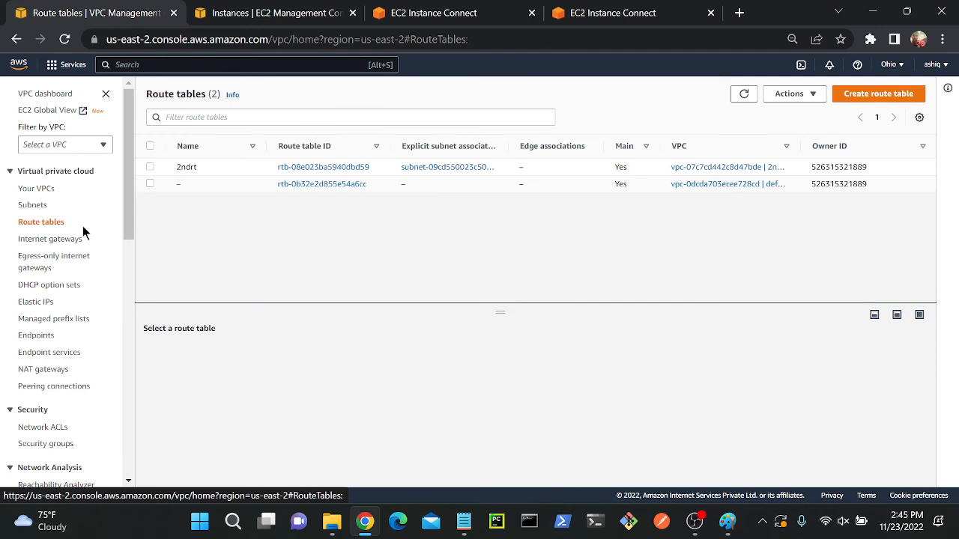
click(226, 173)
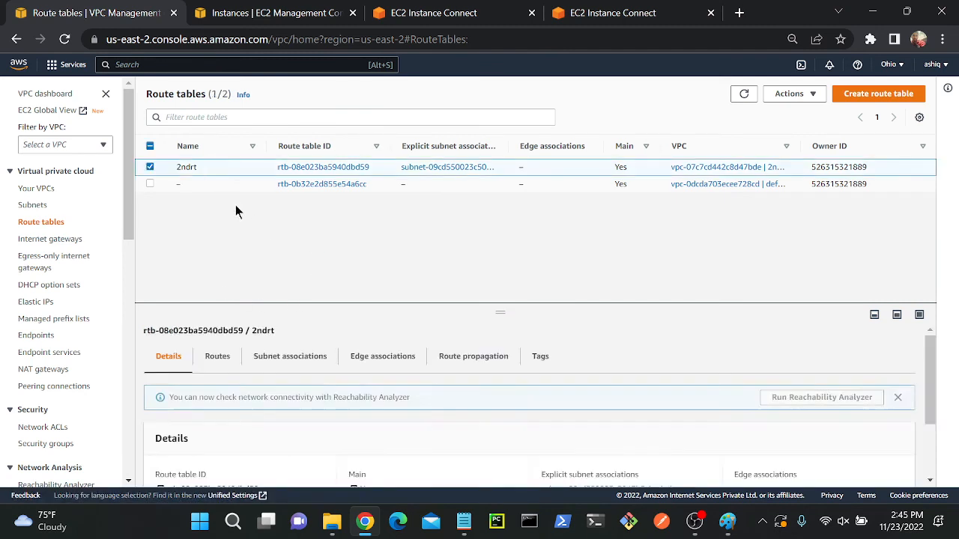
click(217, 356)
click(867, 404)
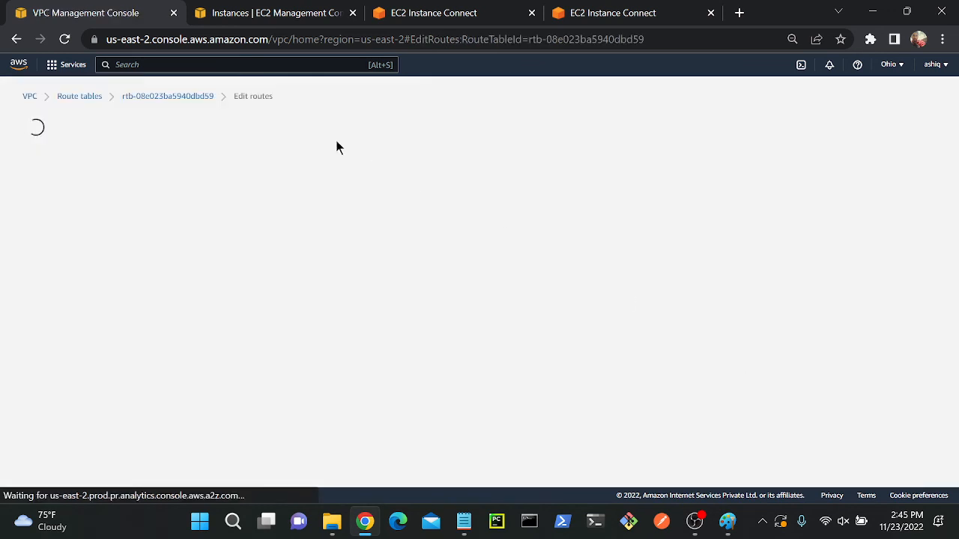
drag(31, 195, 138, 196)
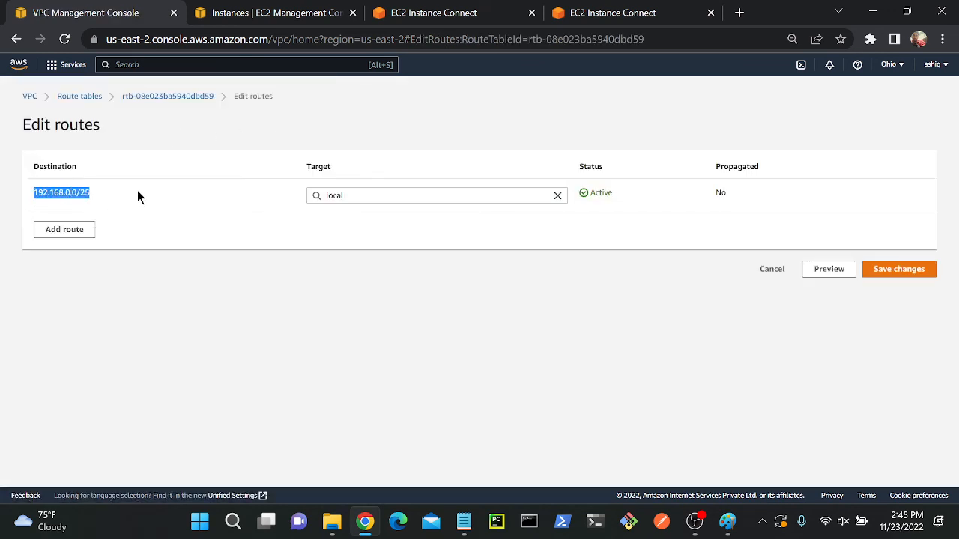
click(64, 230)
click(90, 226)
click(90, 242)
click(417, 229)
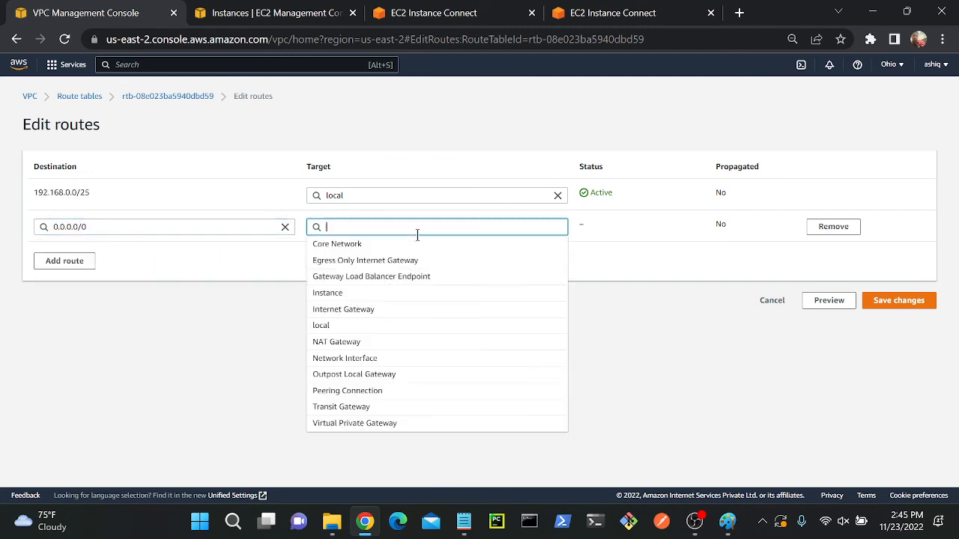
click(363, 309)
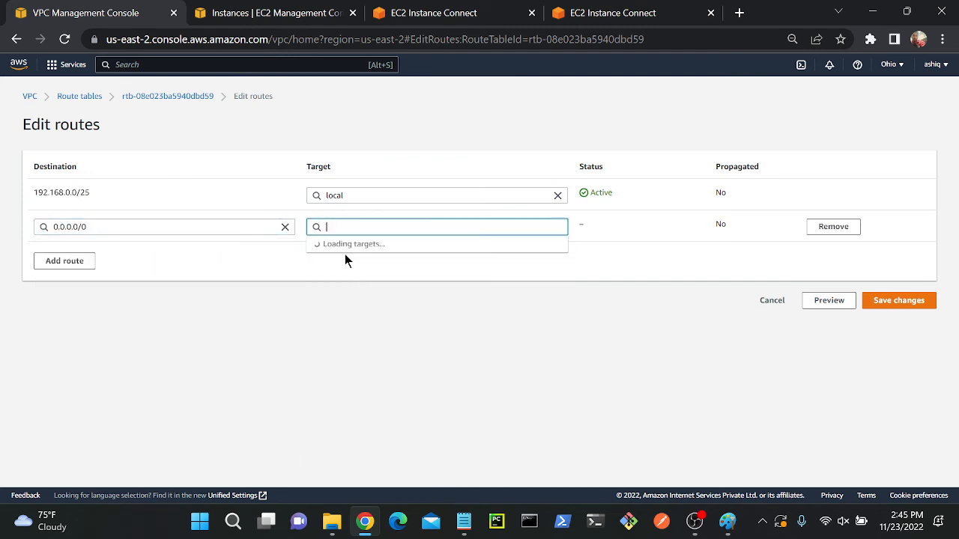
click(376, 248)
click(894, 300)
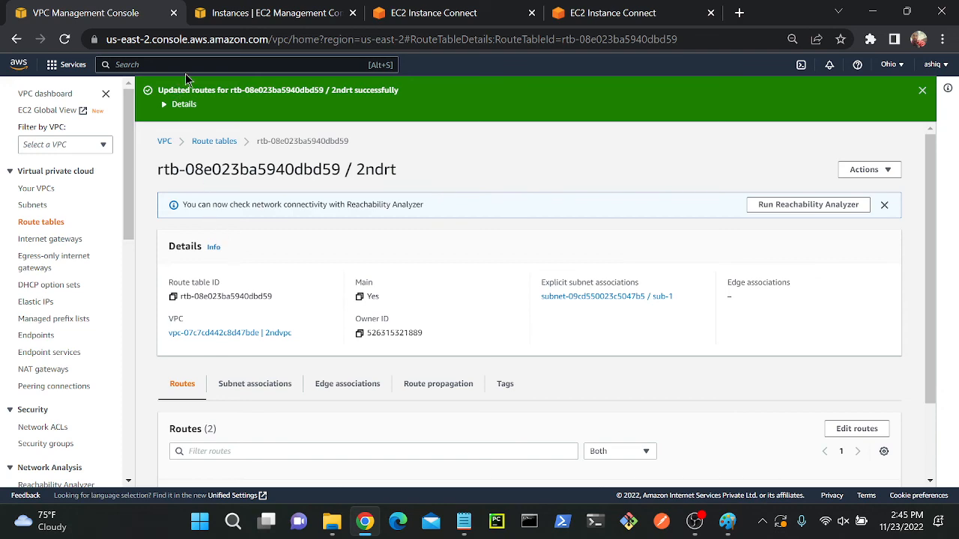
- Start launching a new EC2 instance named vm1 with the key pair keynovember
click(251, 15)
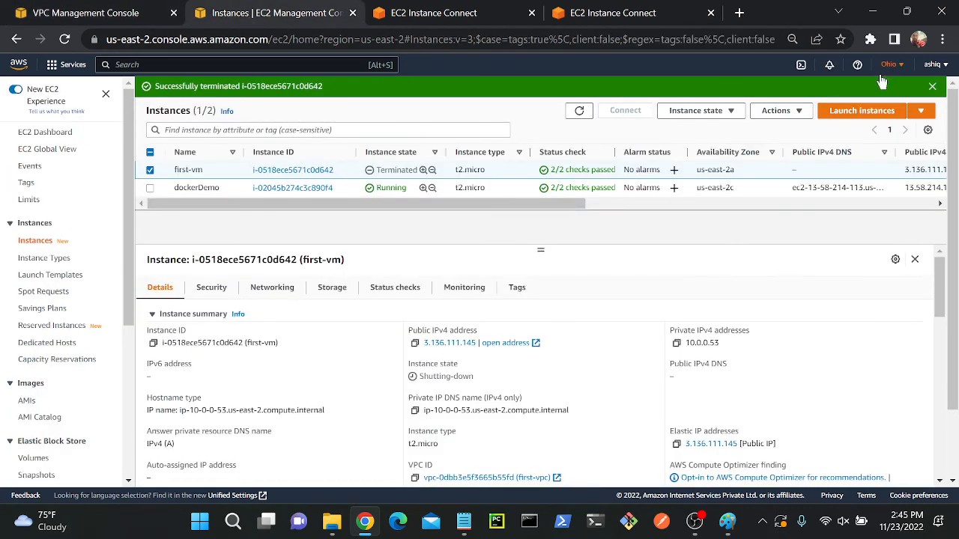
click(861, 110)
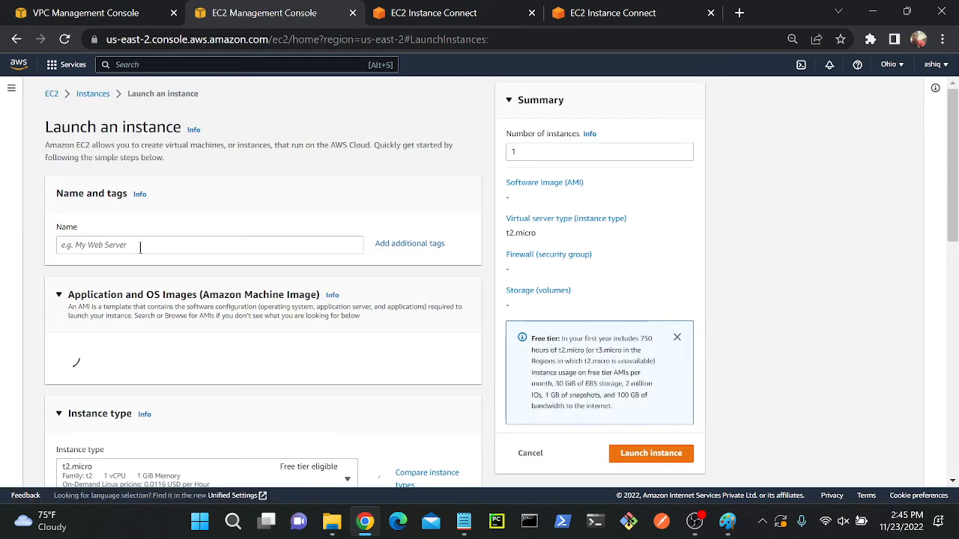
click(140, 248)
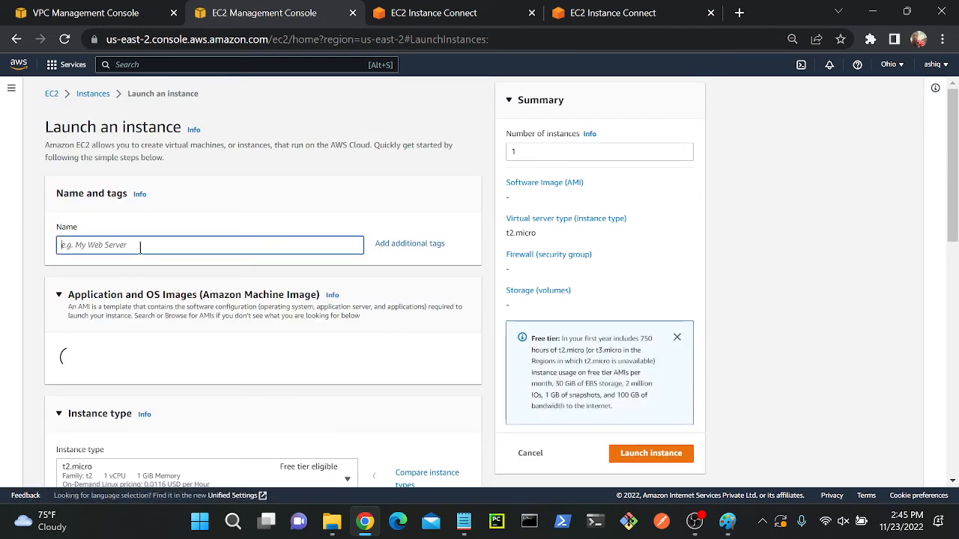
text(vm2)
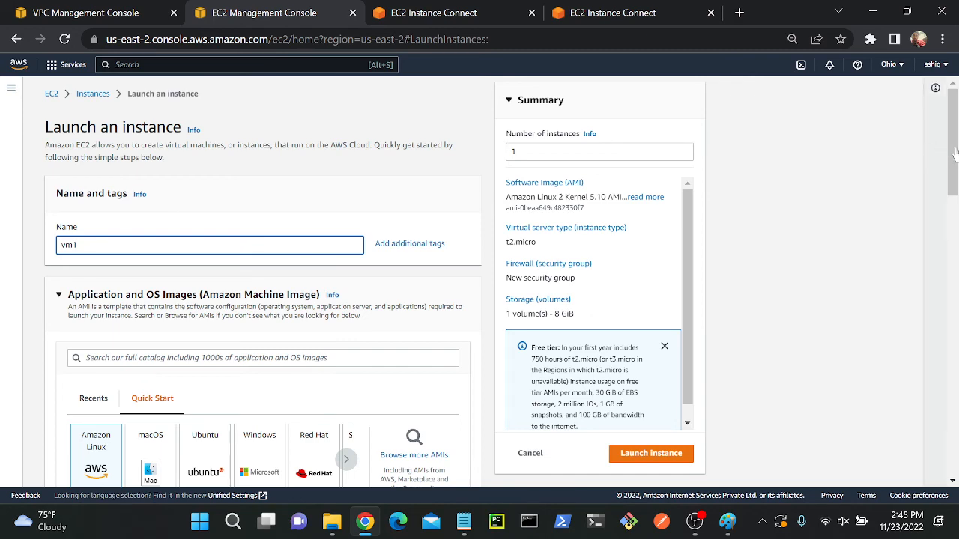
drag(953, 154, 952, 322)
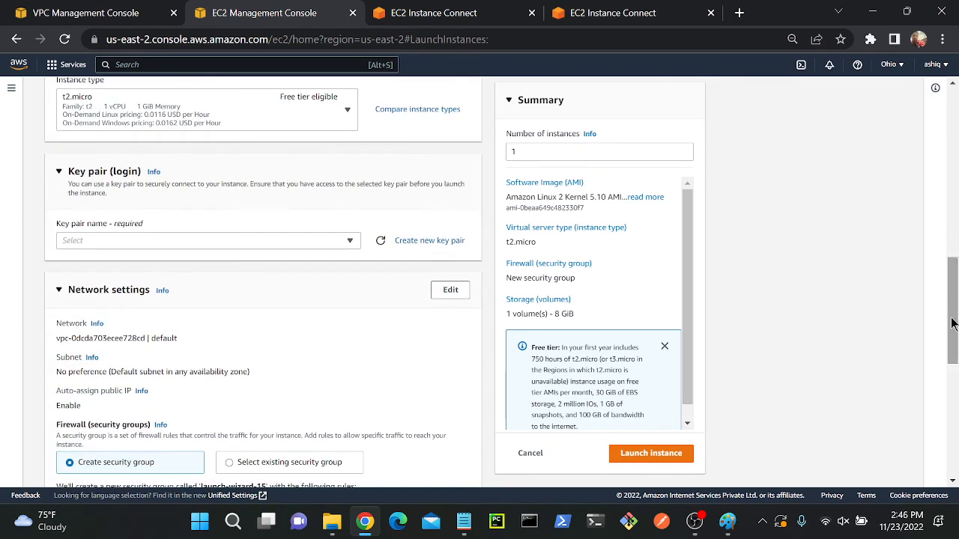
click(213, 243)
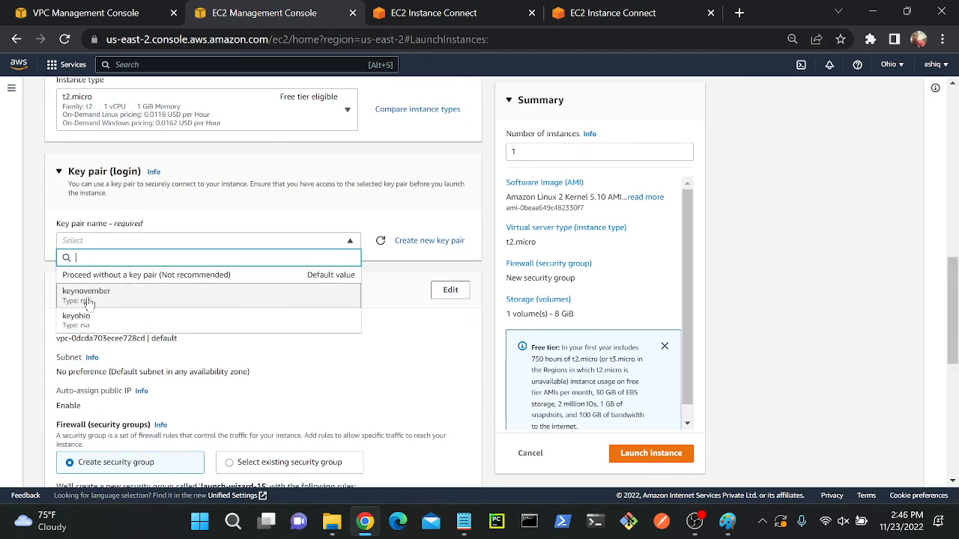
click(79, 300)
- Edit the instance's network settings to use the VPC 2ndvpc and the subnet sub-1
mouse_move(953, 279)
mouse_down()
mouse_move(954, 335)
mouse_move(953, 293)
mouse_up()
click(451, 236)
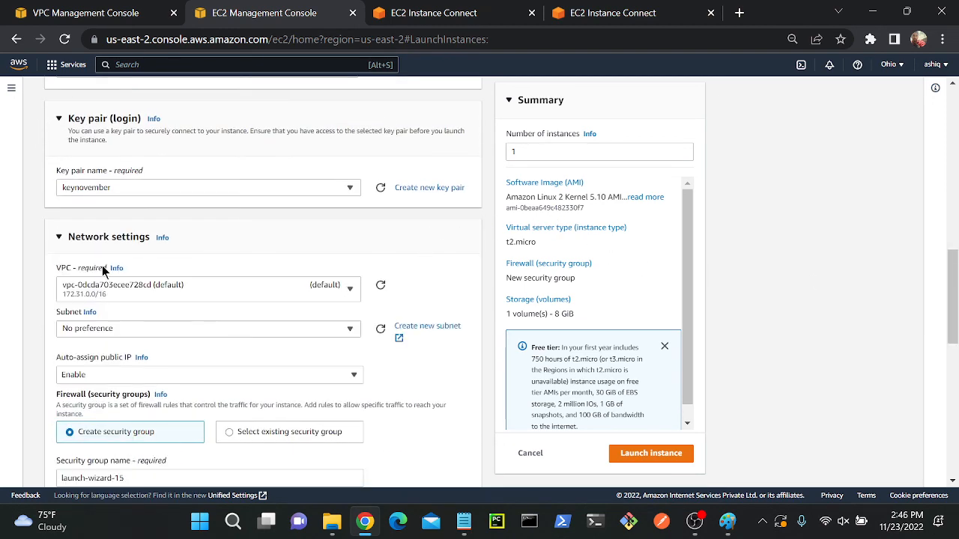
click(166, 293)
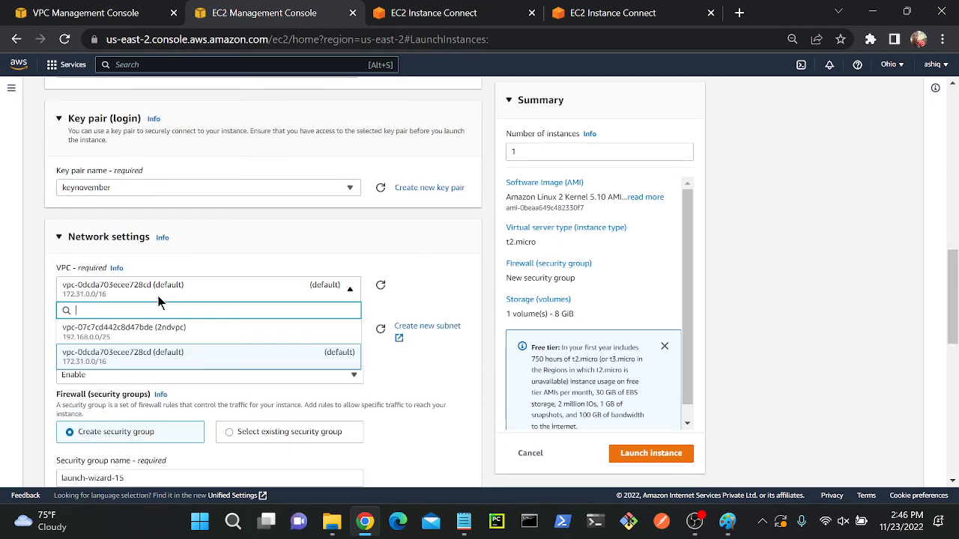
click(133, 332)
click(114, 338)
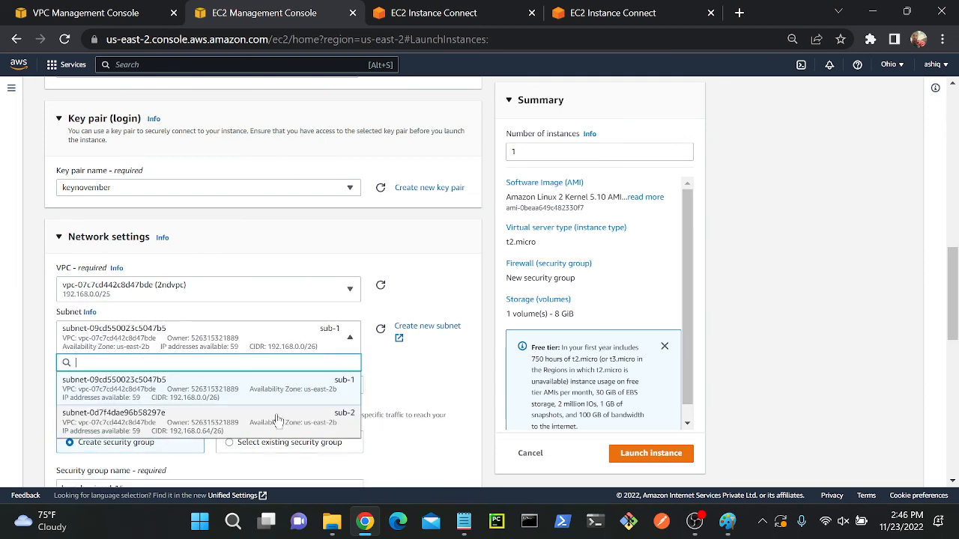
click(292, 395)
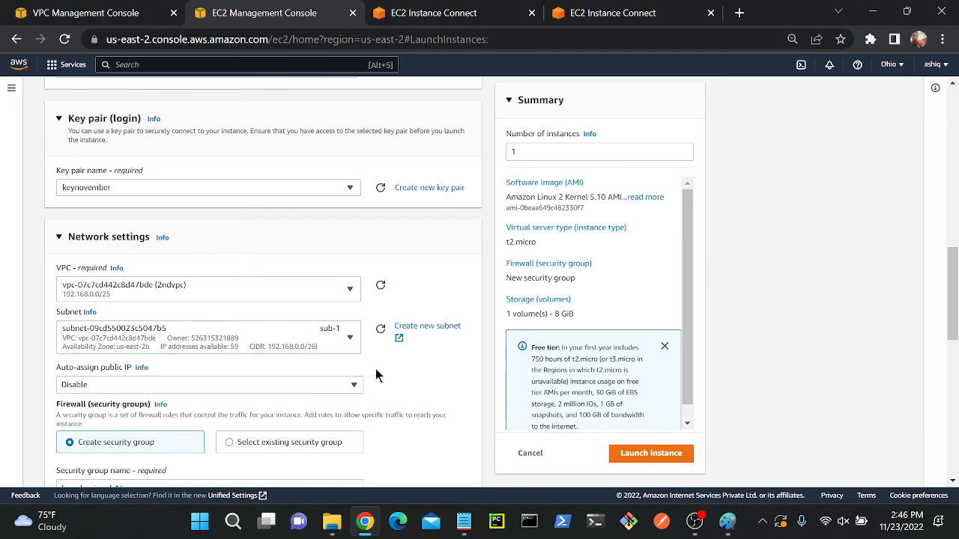
- Enable auto-assign public IP for vm1 and launch the instance
scroll(500, 256, down, 4)
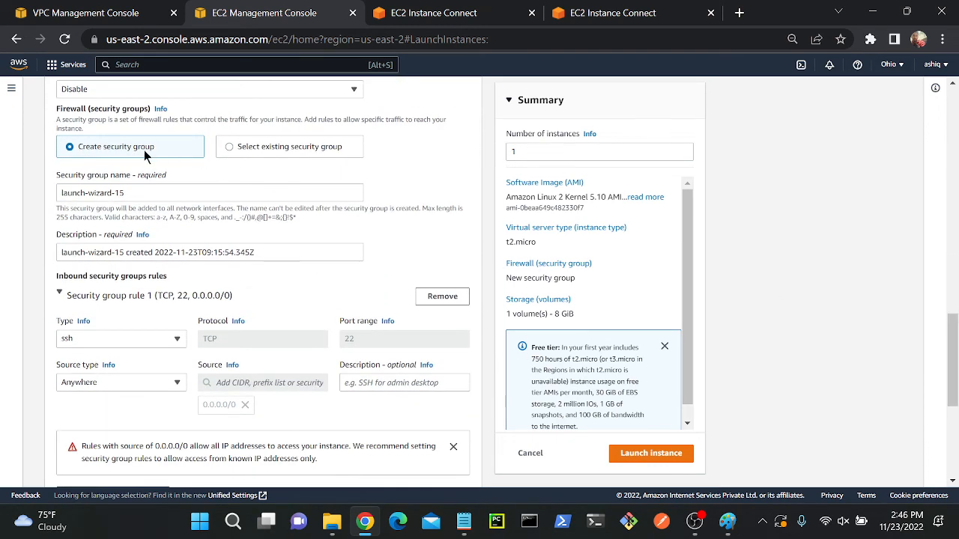
scroll(946, 315, up, 3)
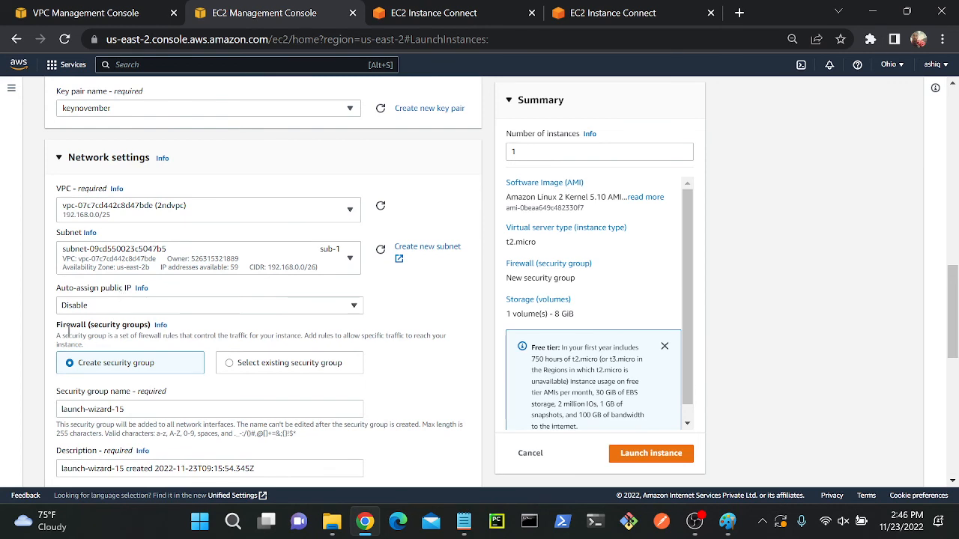
click(84, 305)
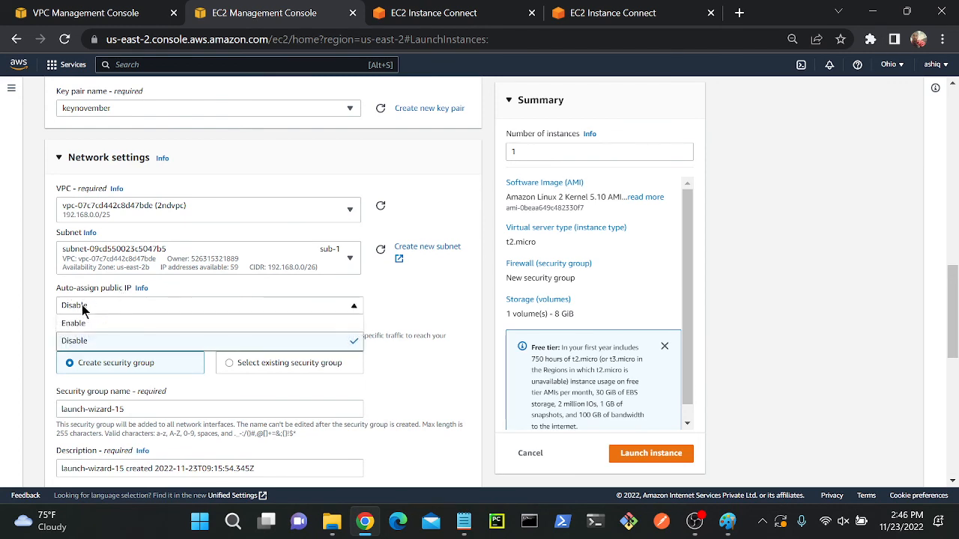
click(81, 322)
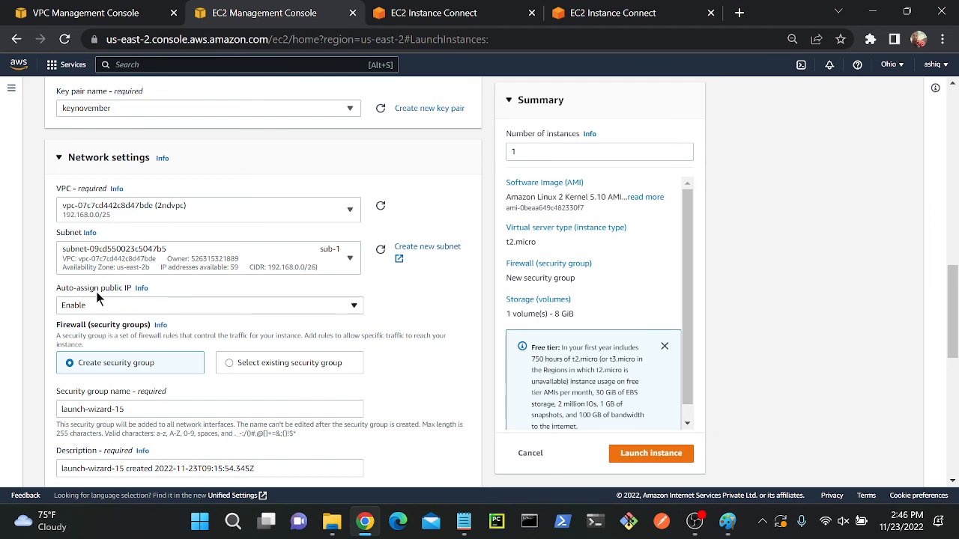
drag(950, 348, 940, 464)
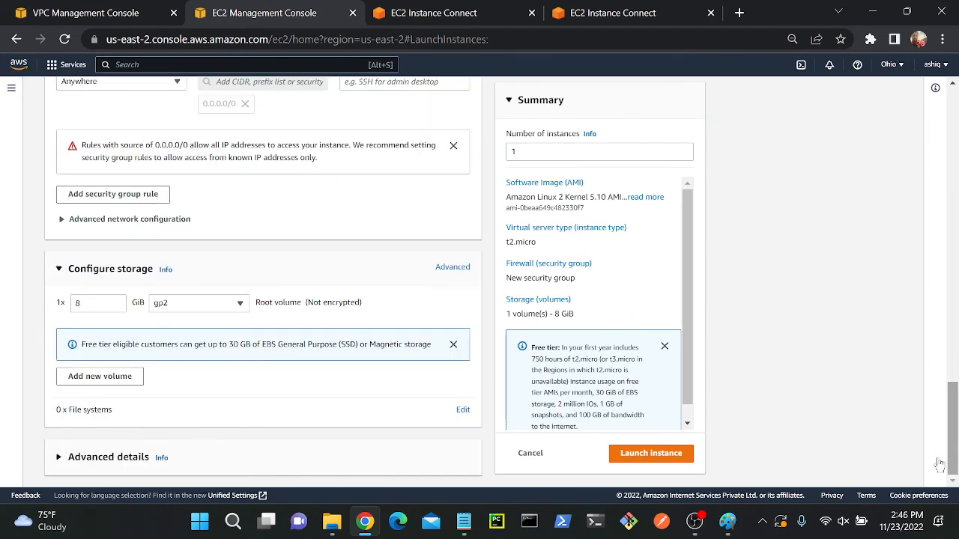
click(651, 454)
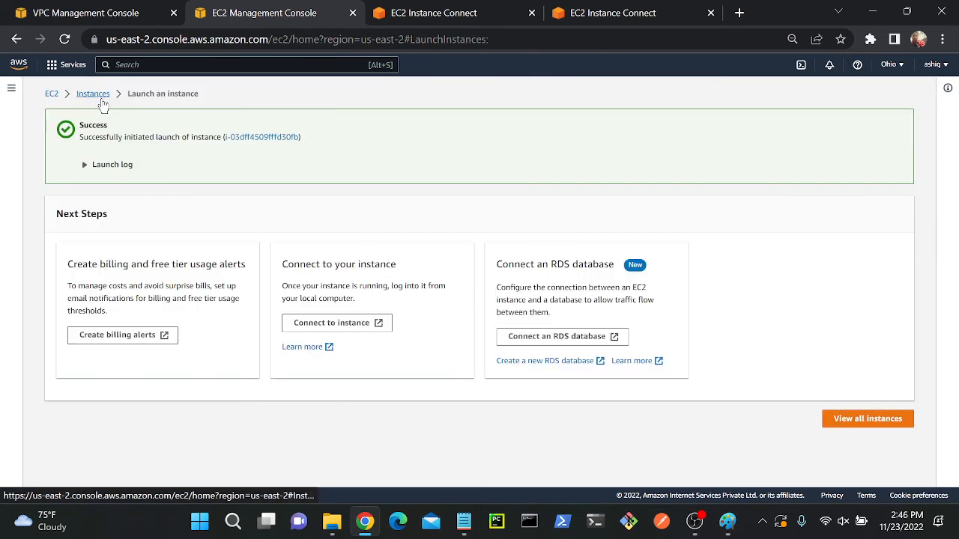
- Start launching another EC2 instance named vm-2 with the key pair keynovember
click(94, 95)
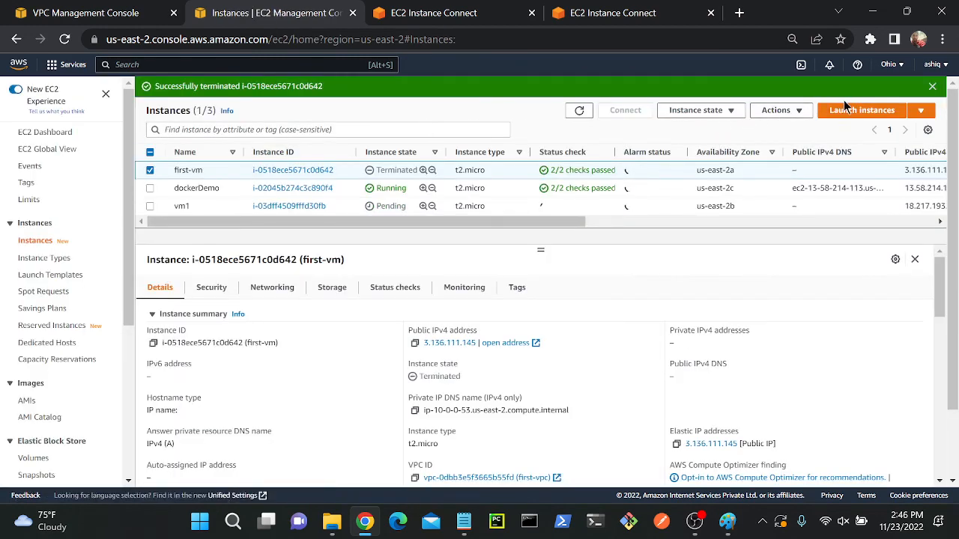
click(850, 111)
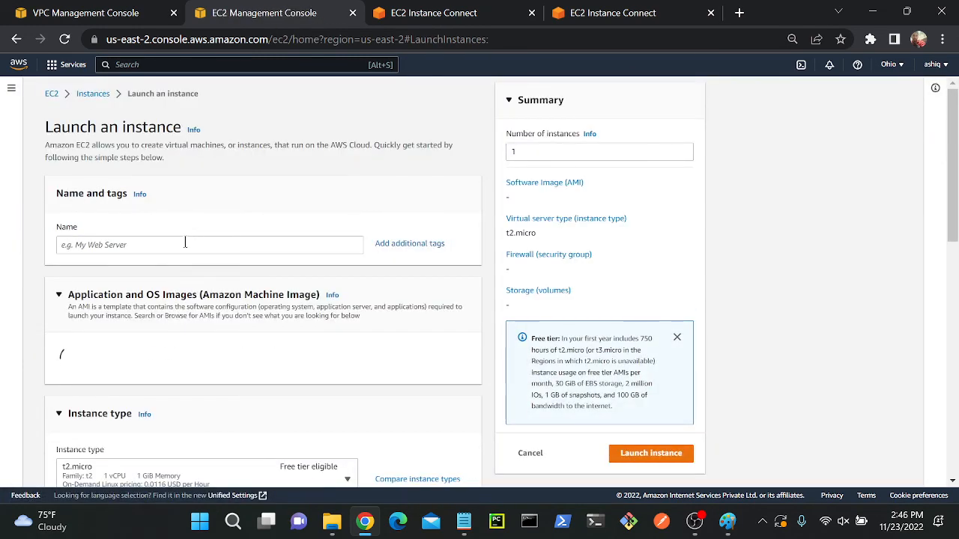
click(185, 243)
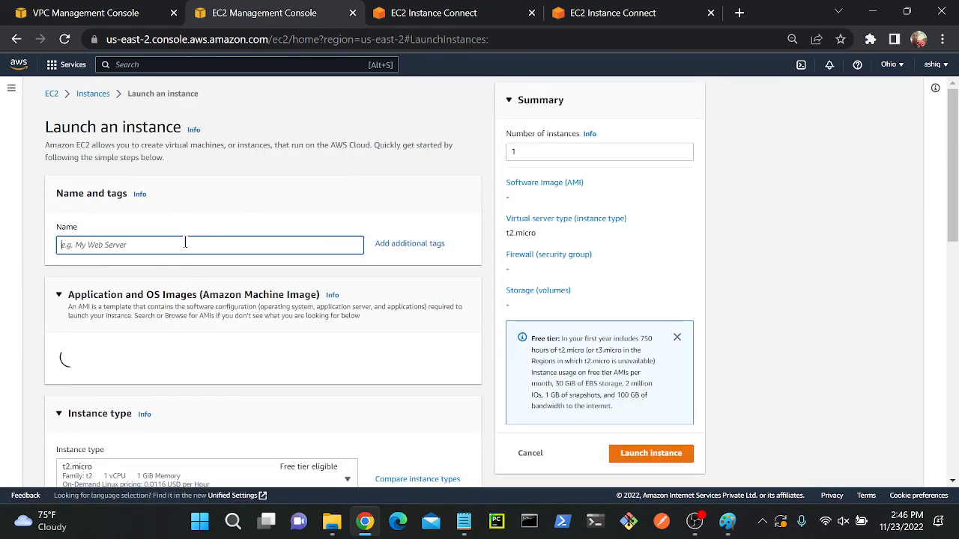
text(vm-2)
drag(952, 142, 953, 310)
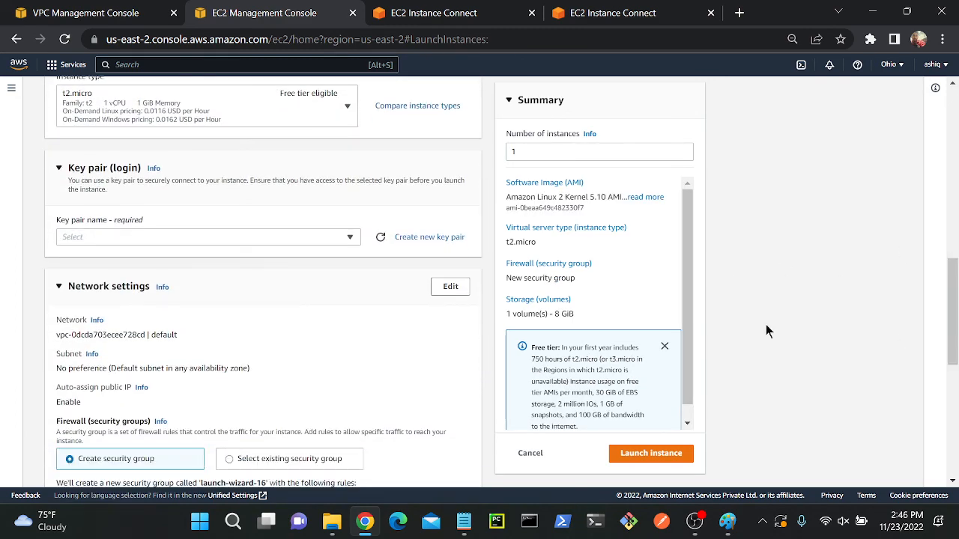
click(296, 243)
click(138, 308)
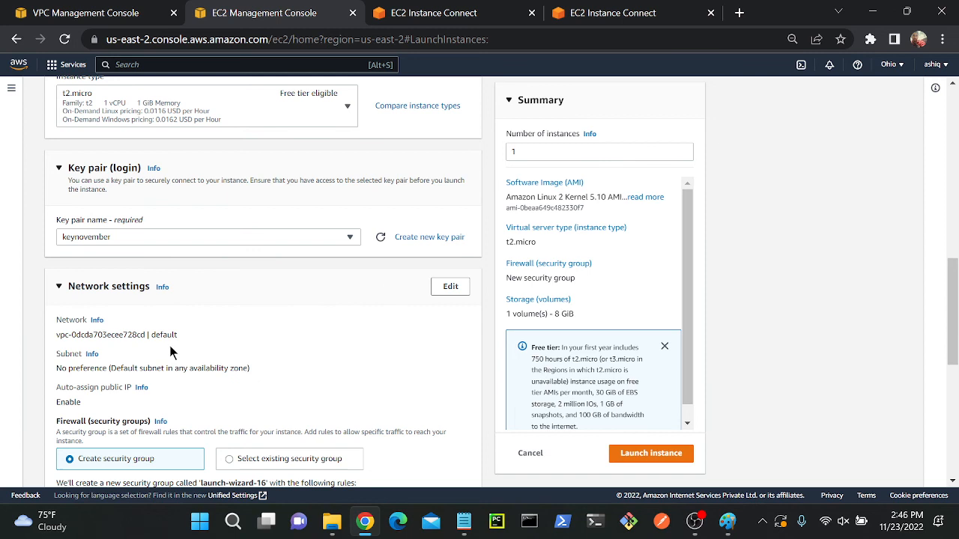
- Edit the network settings of vm-2 to use the VPC 2ndvpc and the subnet sub-2
click(451, 288)
click(123, 341)
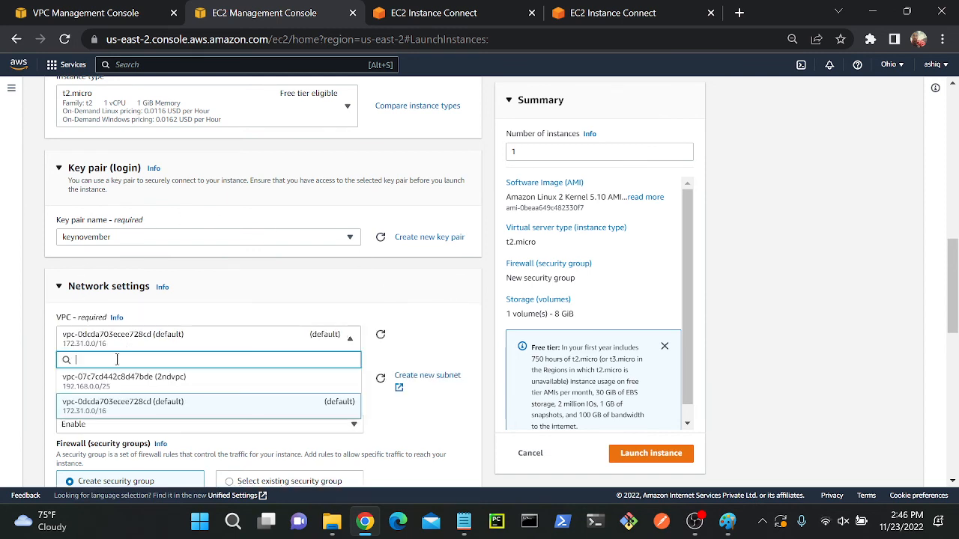
click(120, 382)
click(144, 390)
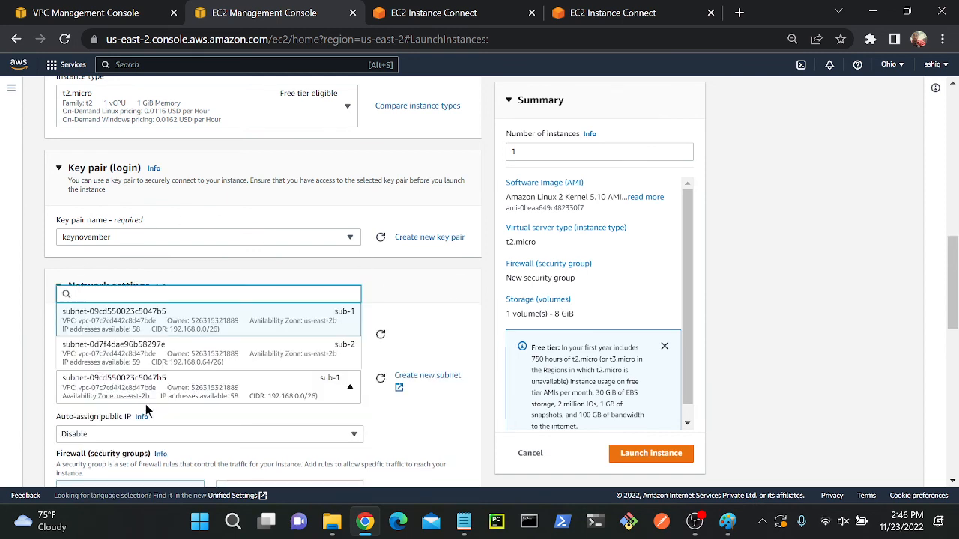
click(259, 363)
- Enable auto-assign public IP for vm-2 and launch the instance
scroll(527, 242, down, 3)
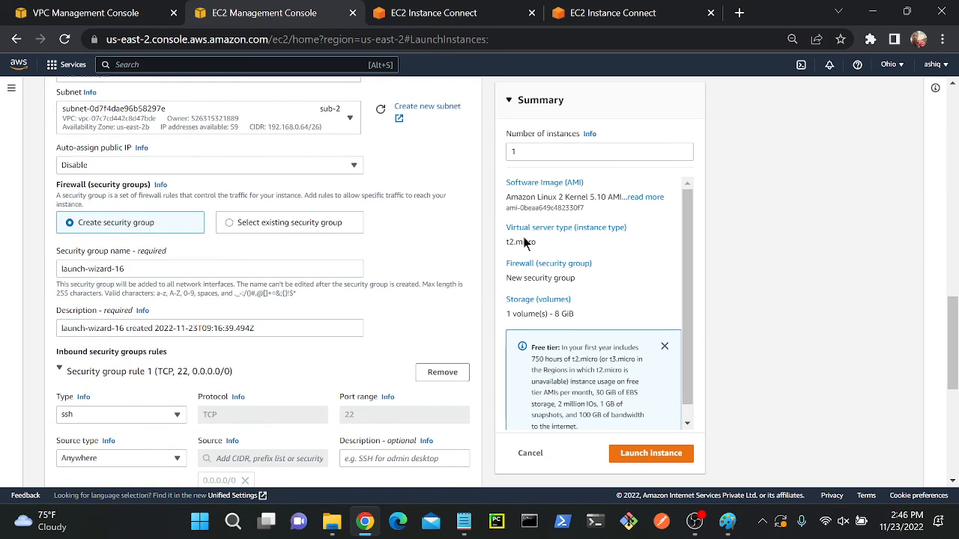
click(177, 163)
click(145, 182)
scroll(262, 285, down, 3)
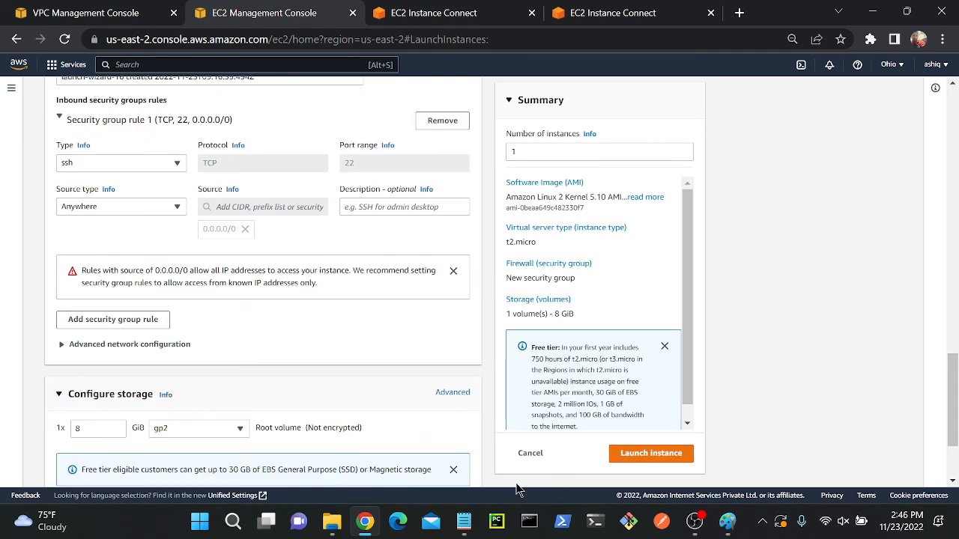
click(640, 453)
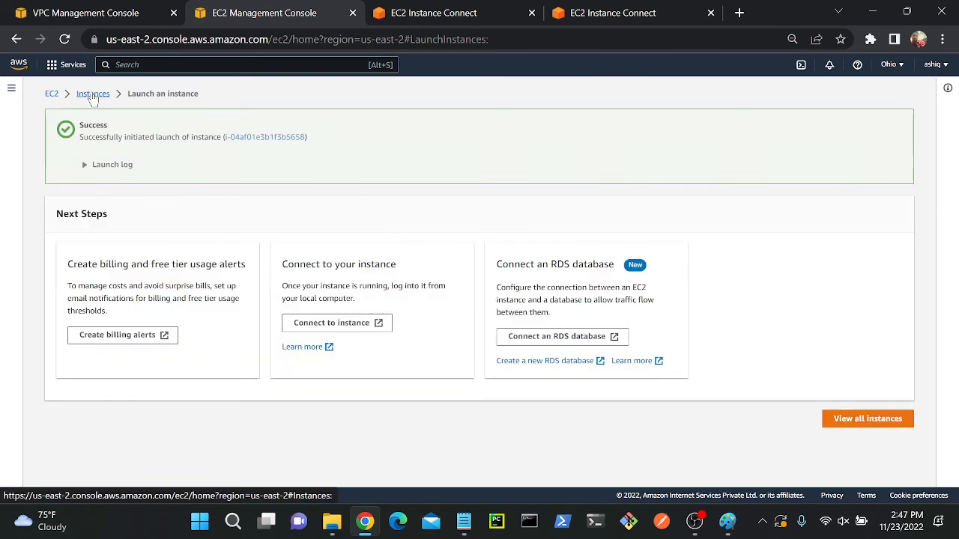
- Return to the instances list and view the details of vm1 and vm-2
click(92, 95)
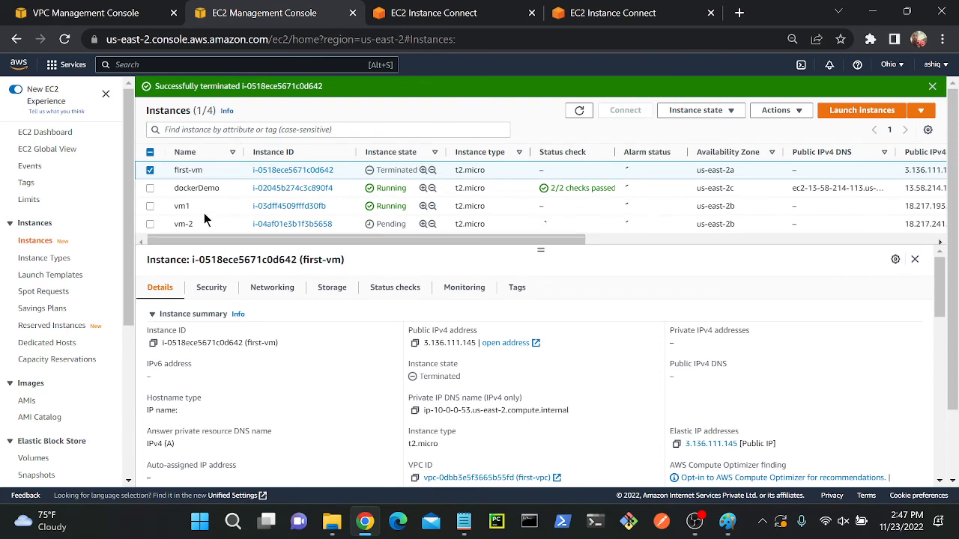
click(203, 211)
click(211, 228)
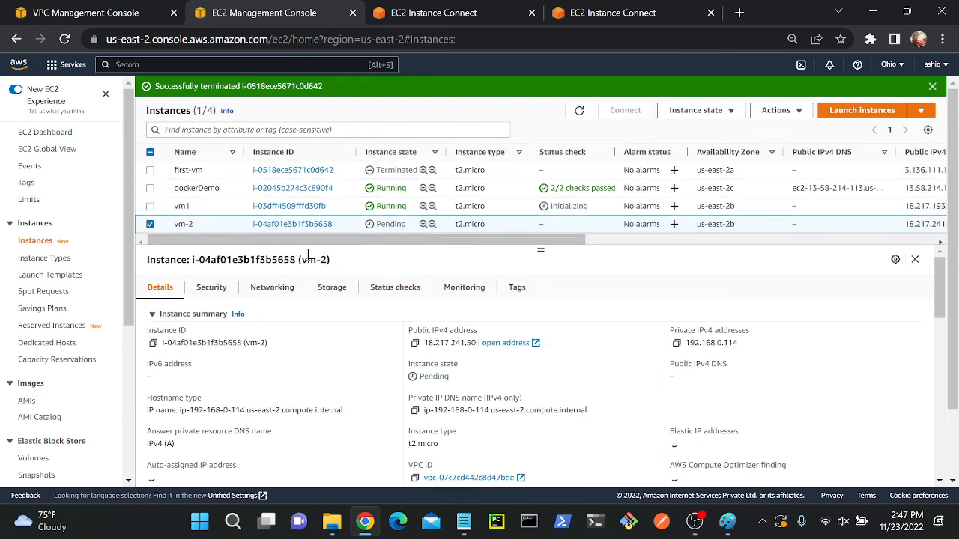
- Compare the VPC and subnet details of the vm1 and vm-2 instances
click(244, 210)
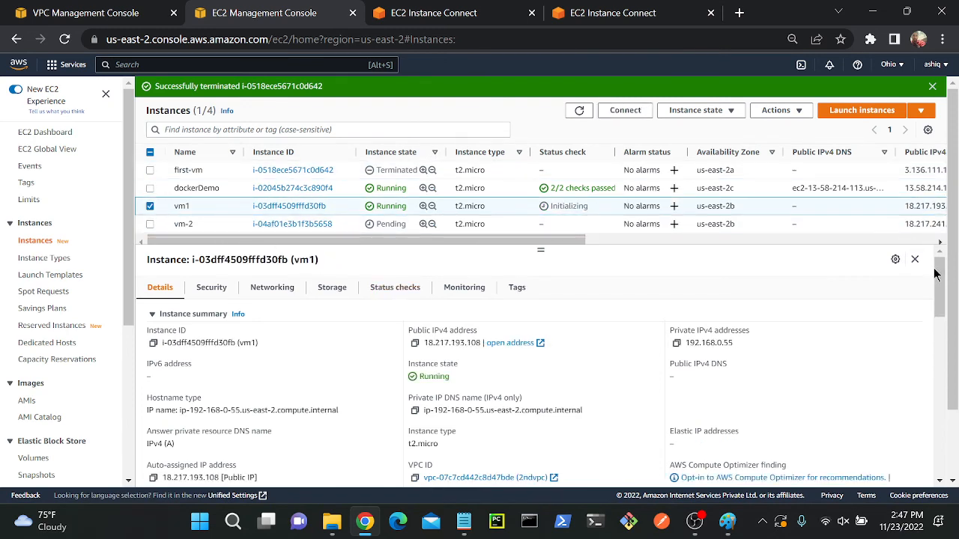
drag(938, 279, 938, 319)
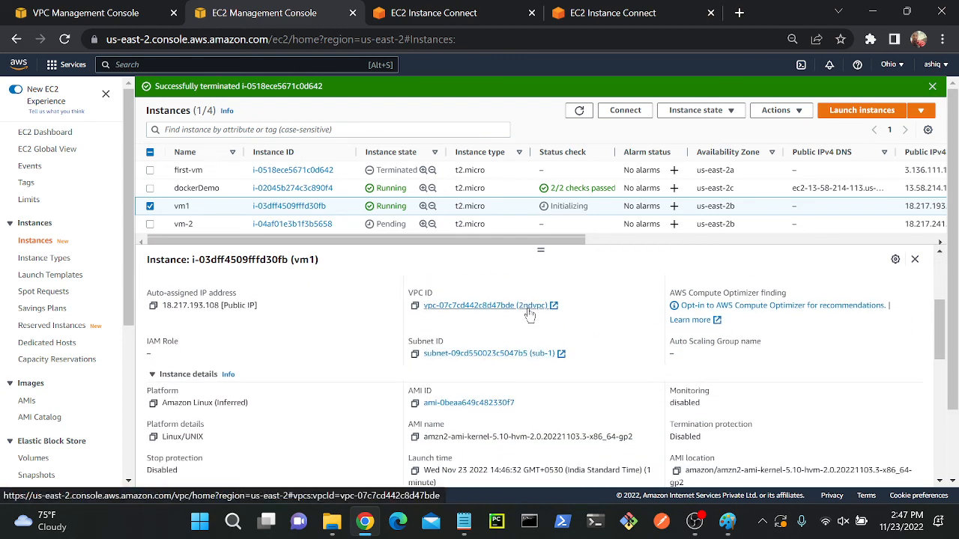
click(222, 228)
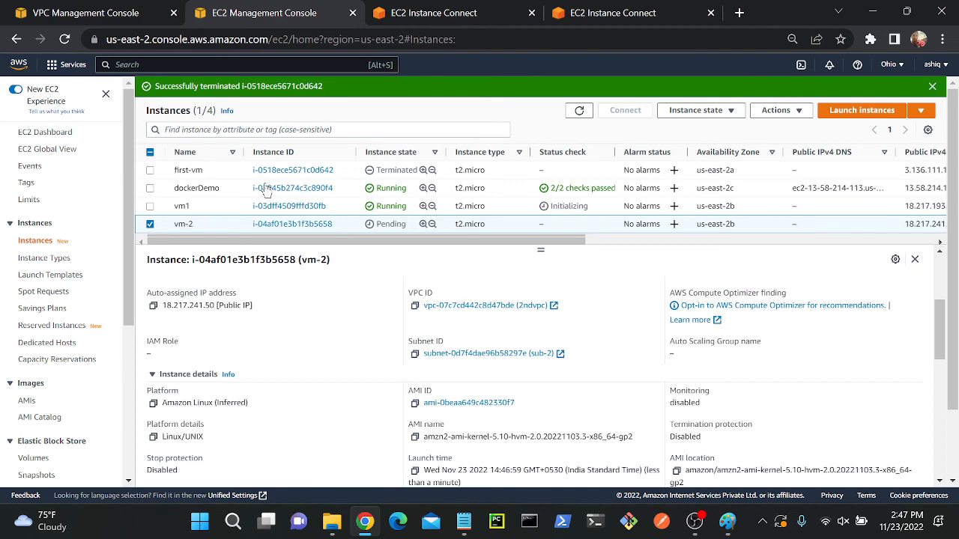
- Connect to vm1 through EC2 Instance Connect with the user name ec2-user
click(221, 210)
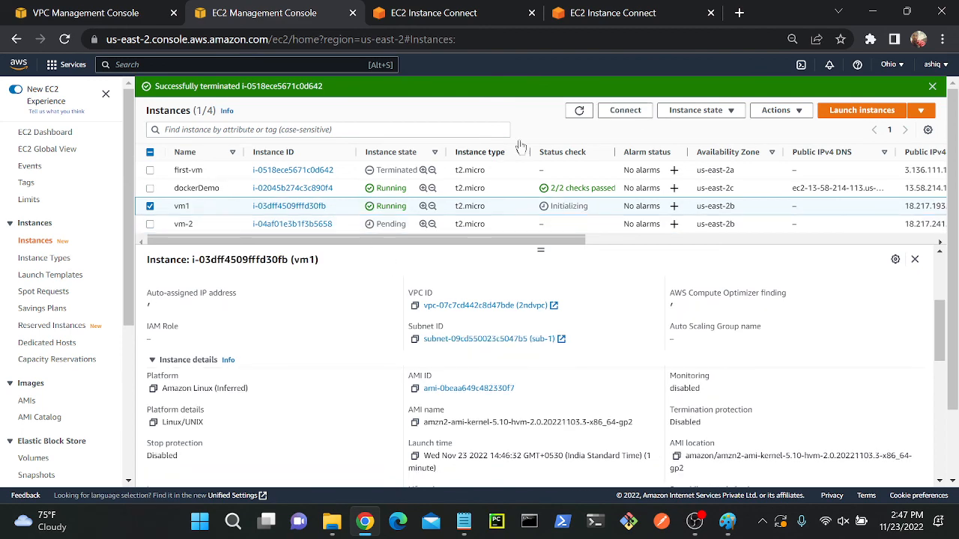
click(621, 114)
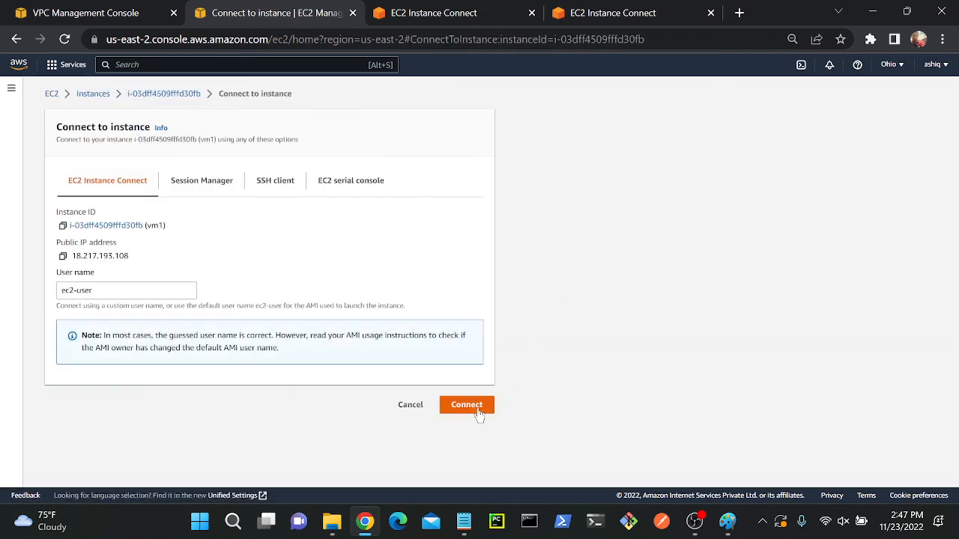
click(477, 408)
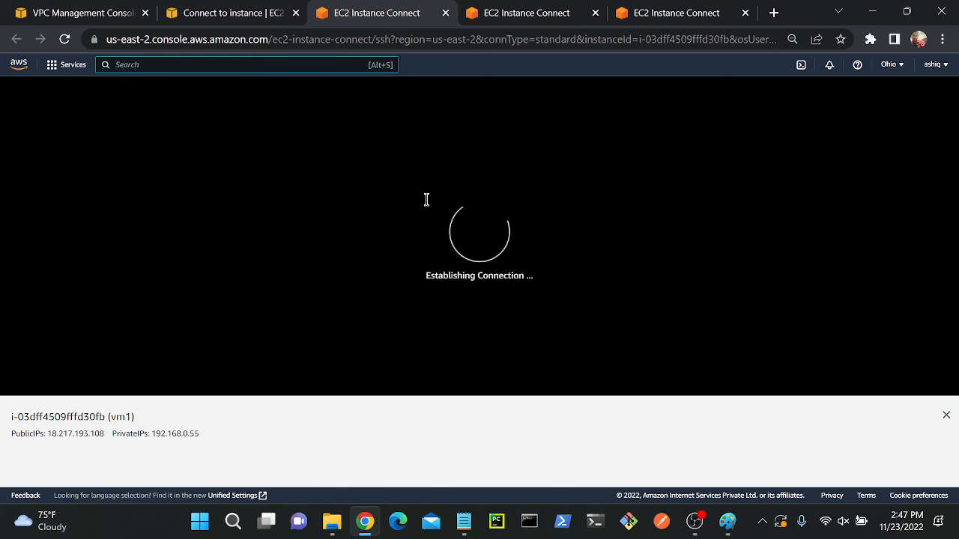
- Return to the instances list and connect to vm-2 through EC2 Instance Connect as ec2-user
click(265, 18)
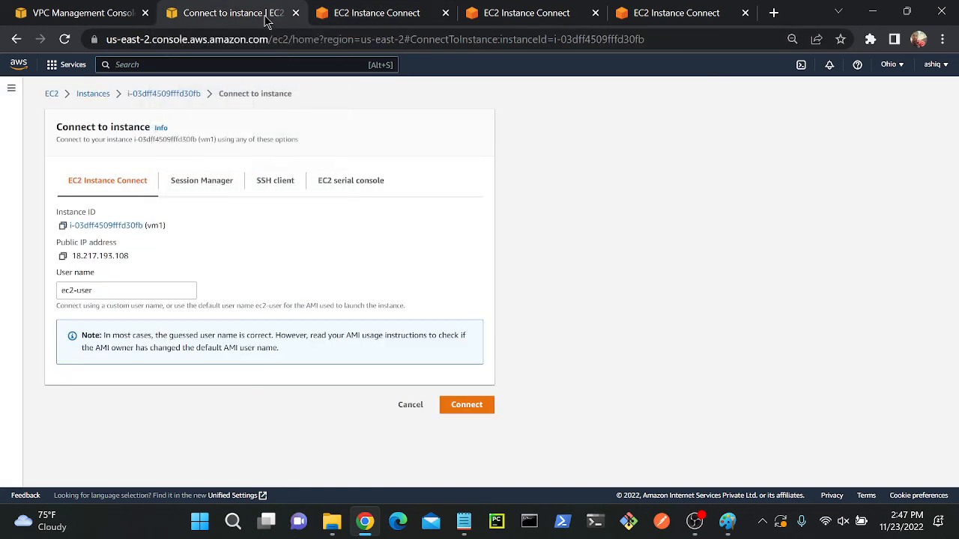
click(93, 94)
click(219, 204)
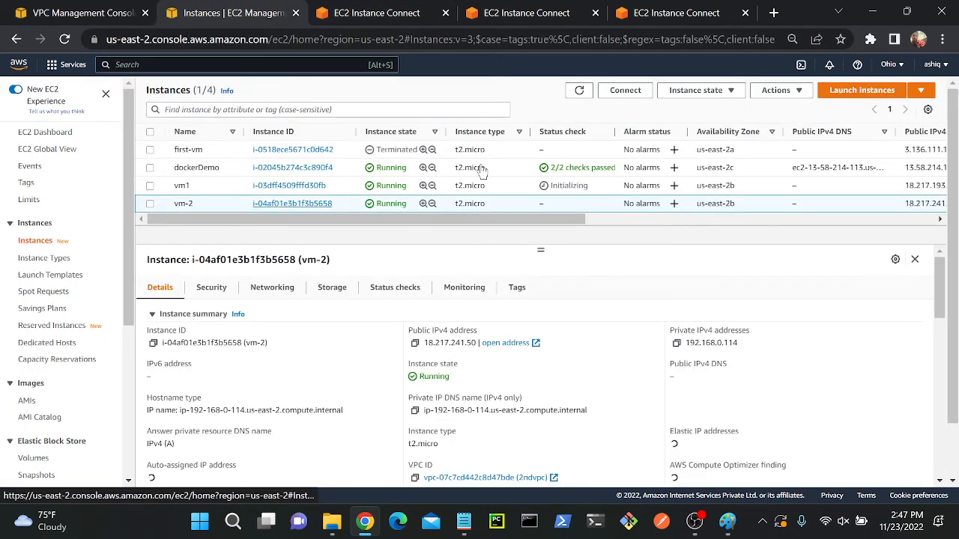
click(634, 91)
click(491, 403)
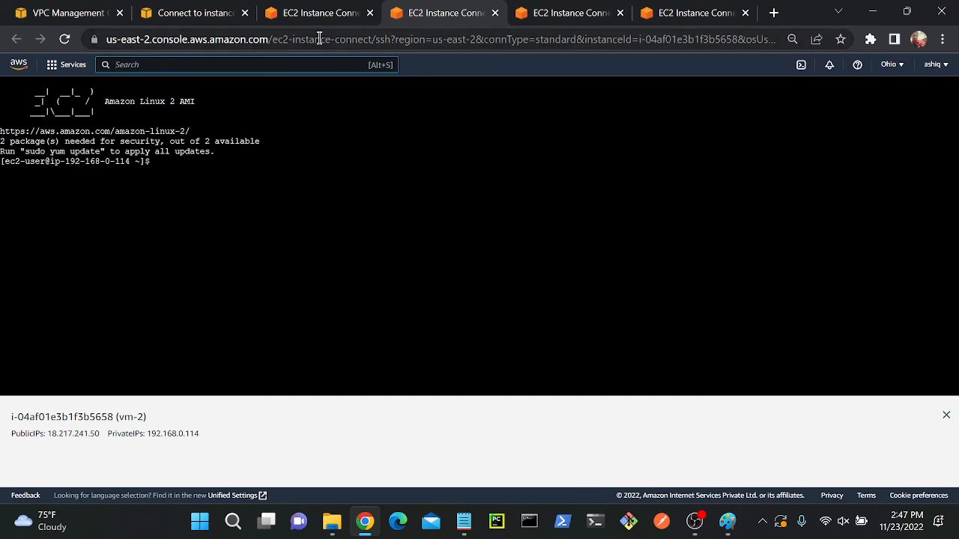
- Create a route table named rt-2 in the VPC 2ndvpc
click(214, 15)
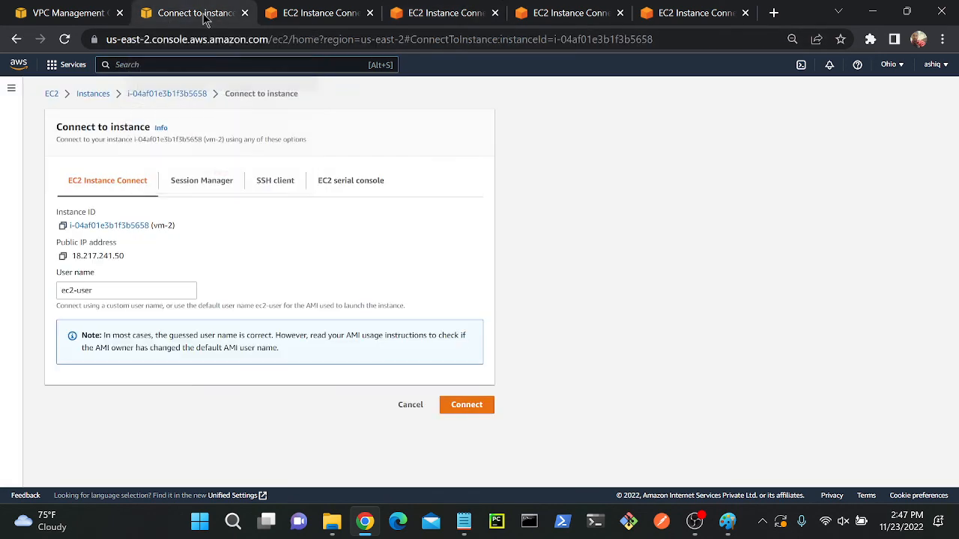
click(68, 14)
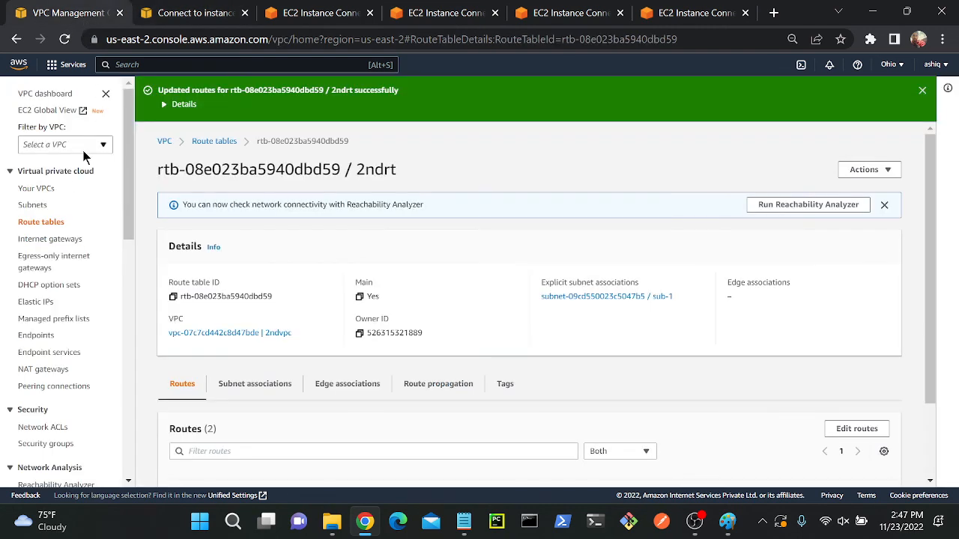
click(39, 223)
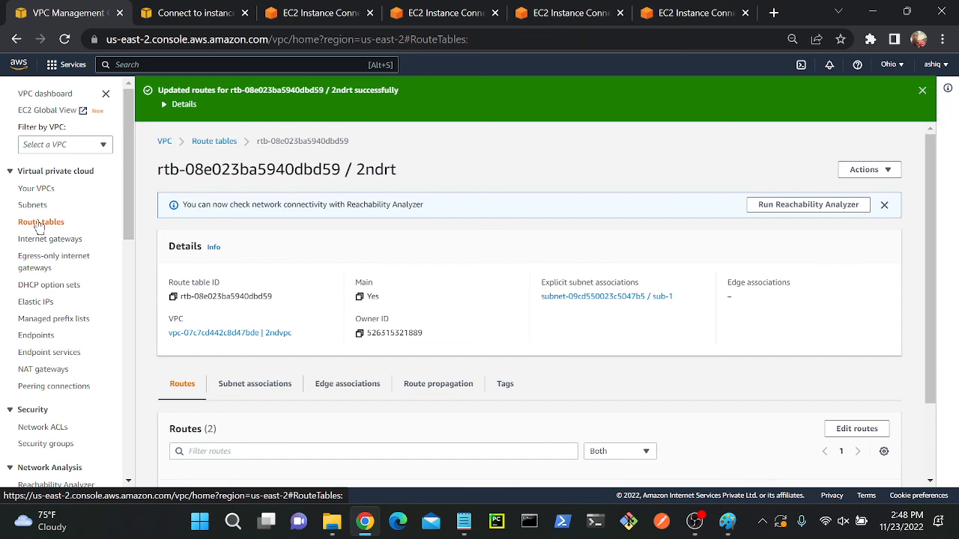
click(914, 141)
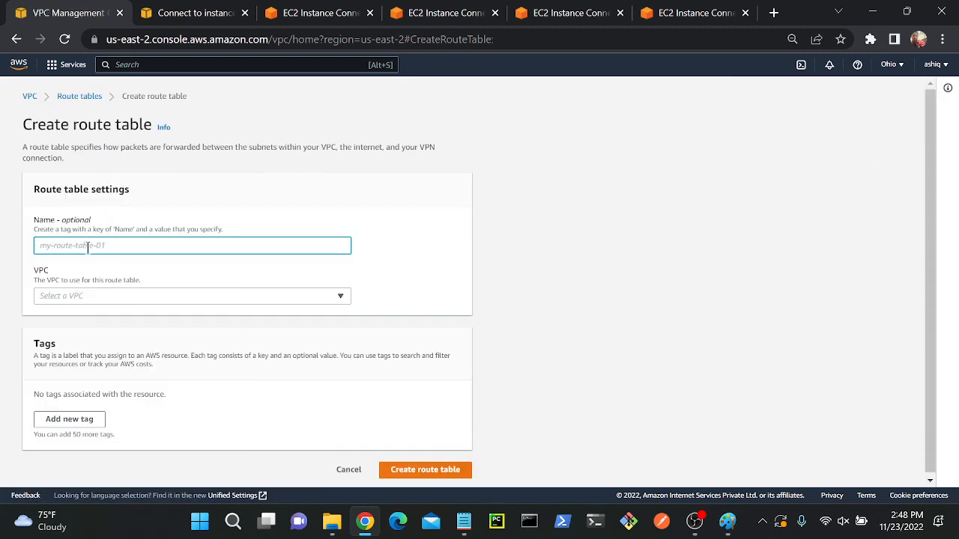
text(rt-2)
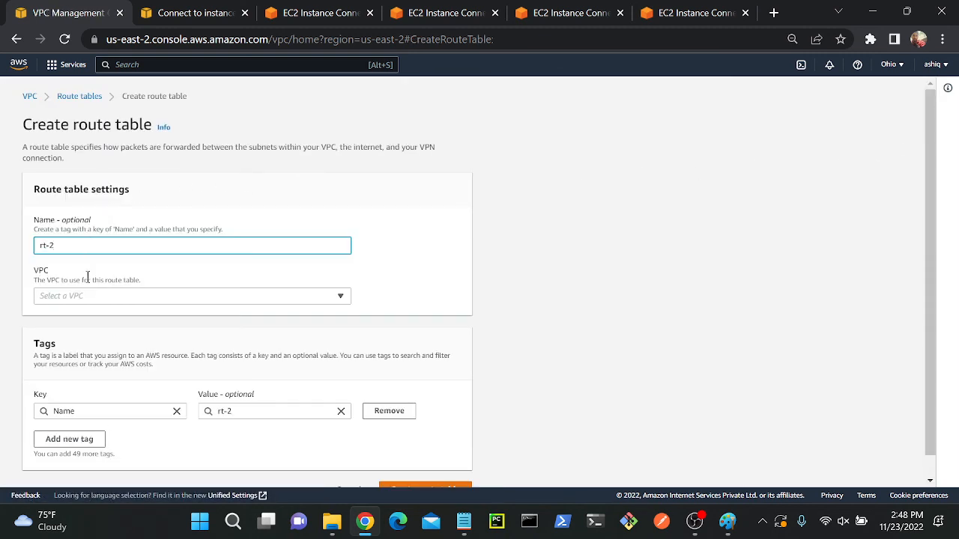
click(90, 295)
click(90, 335)
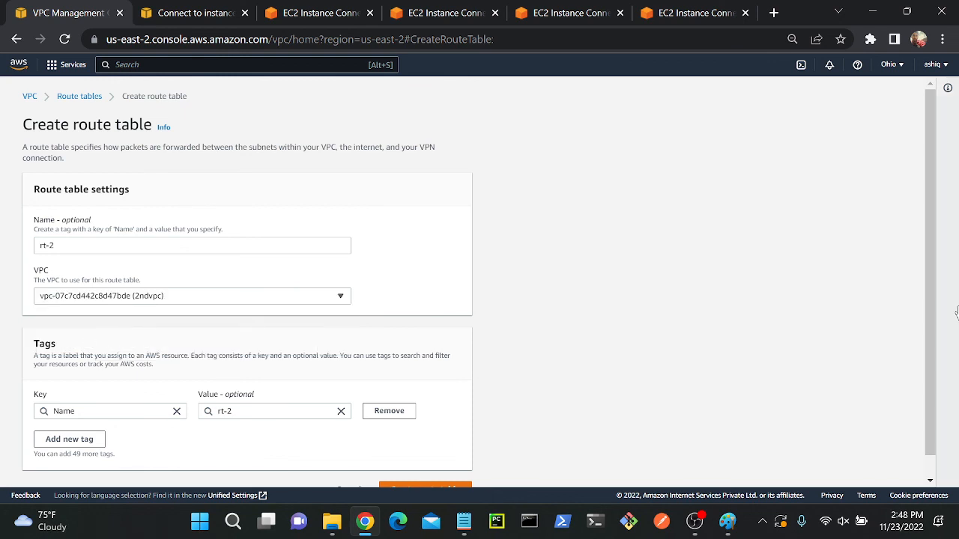
scroll(383, 326, down, 1)
click(418, 466)
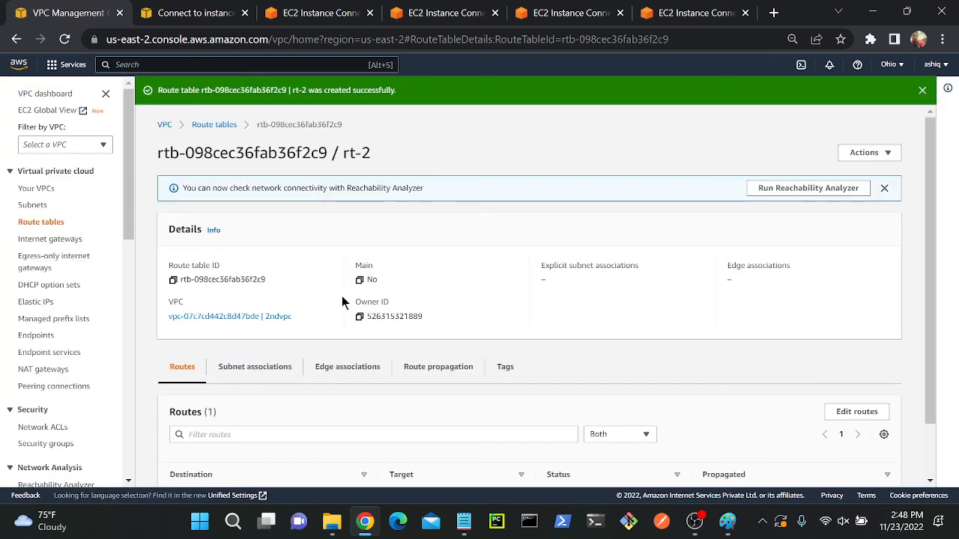
- Associate the subnets sub-1 and sub-2 with the route table rt-2
click(251, 368)
click(832, 411)
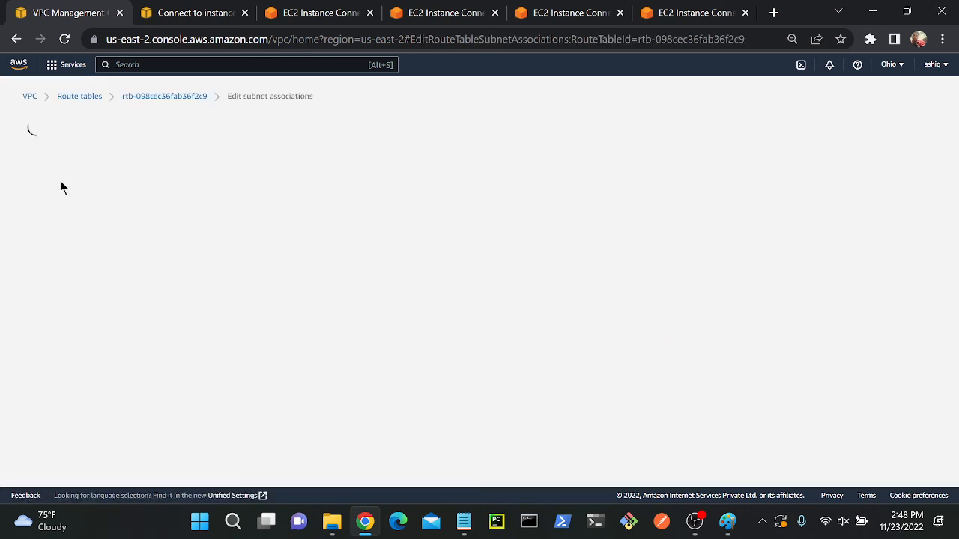
click(39, 251)
click(38, 267)
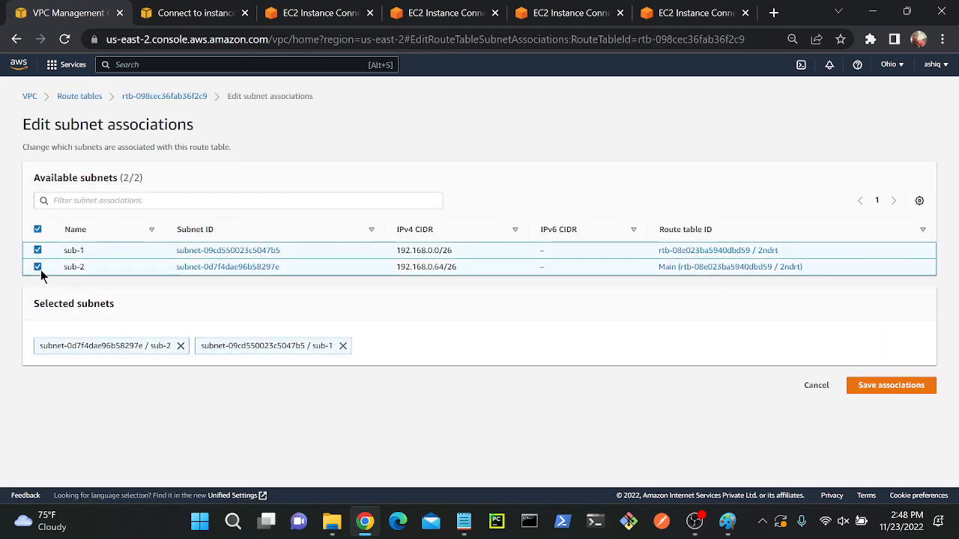
click(857, 395)
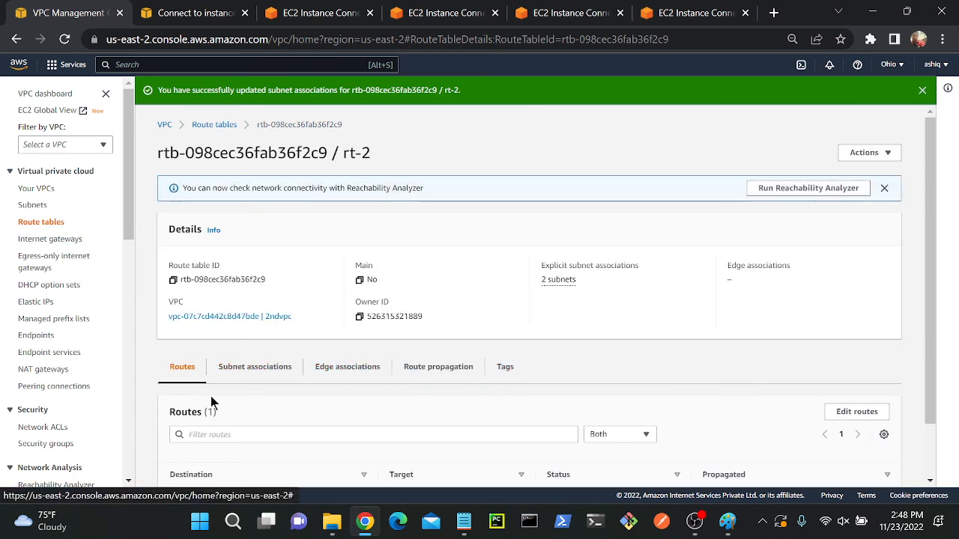
- Add a route to rt-2 with destination 0.0.0.0/0 targeting the internet gateway, and save the routes
click(832, 411)
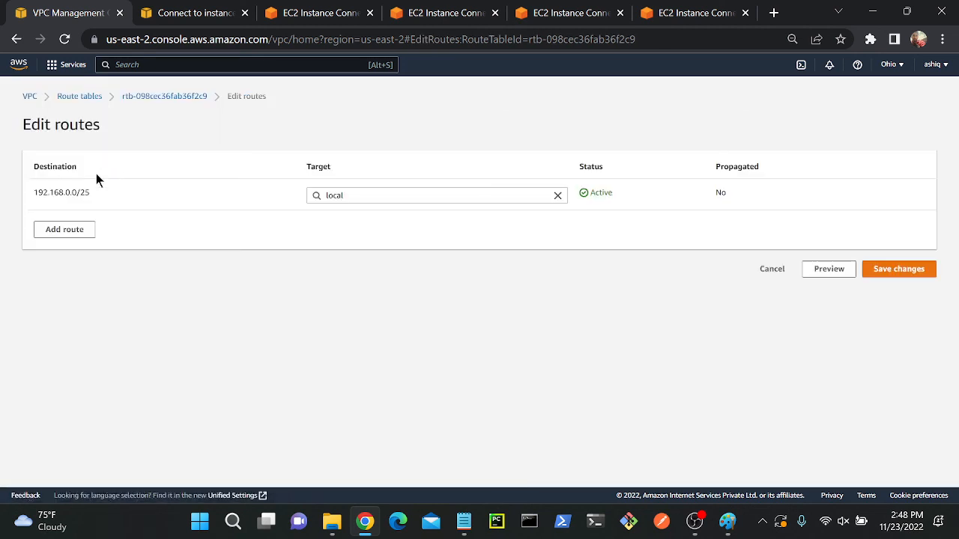
click(94, 234)
click(90, 227)
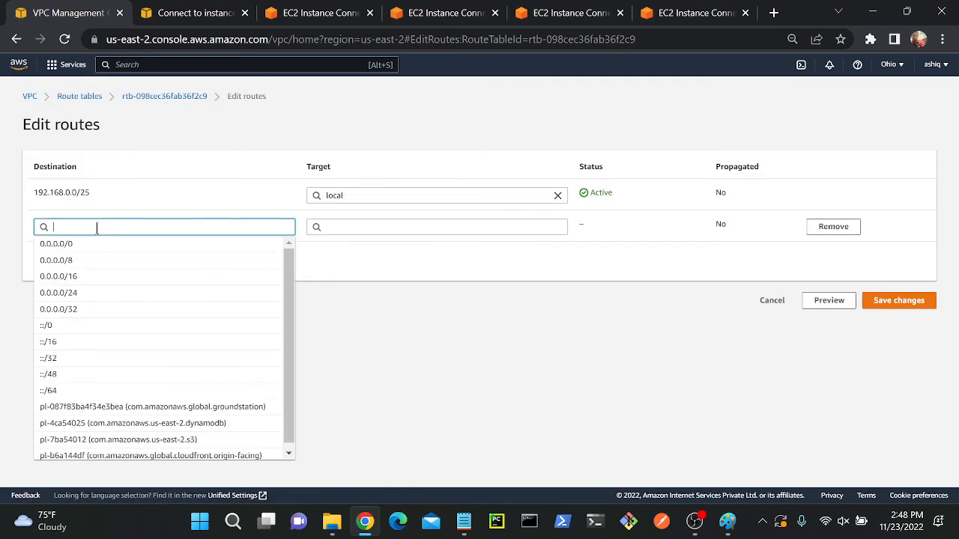
click(88, 242)
click(367, 227)
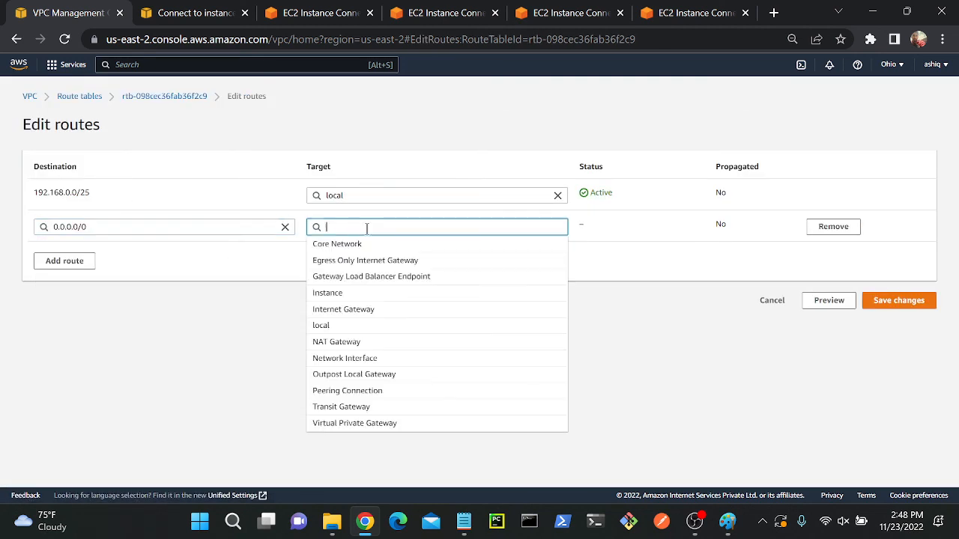
click(364, 310)
click(382, 244)
click(902, 300)
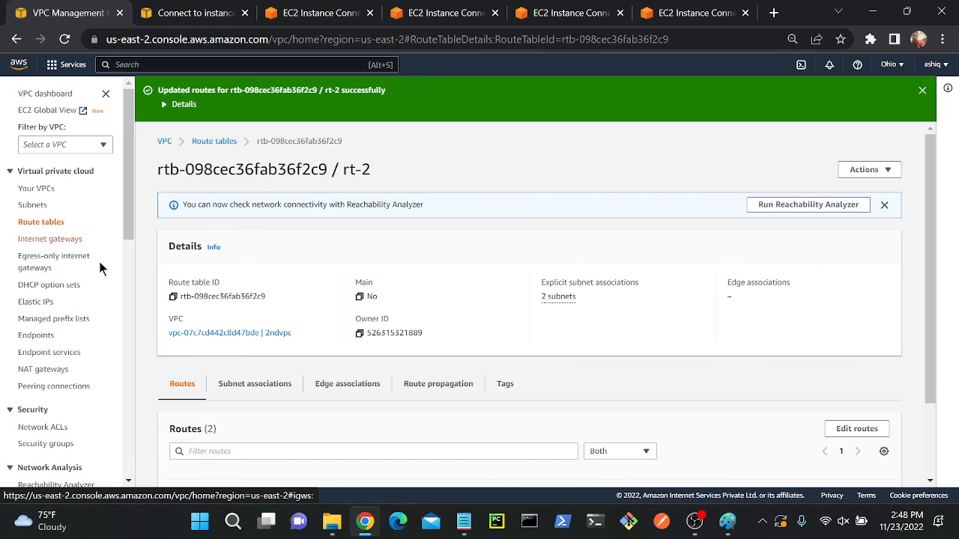
- Remove sub-2 from the subnet associations of rt-2, keeping only sub-1, and save
click(276, 378)
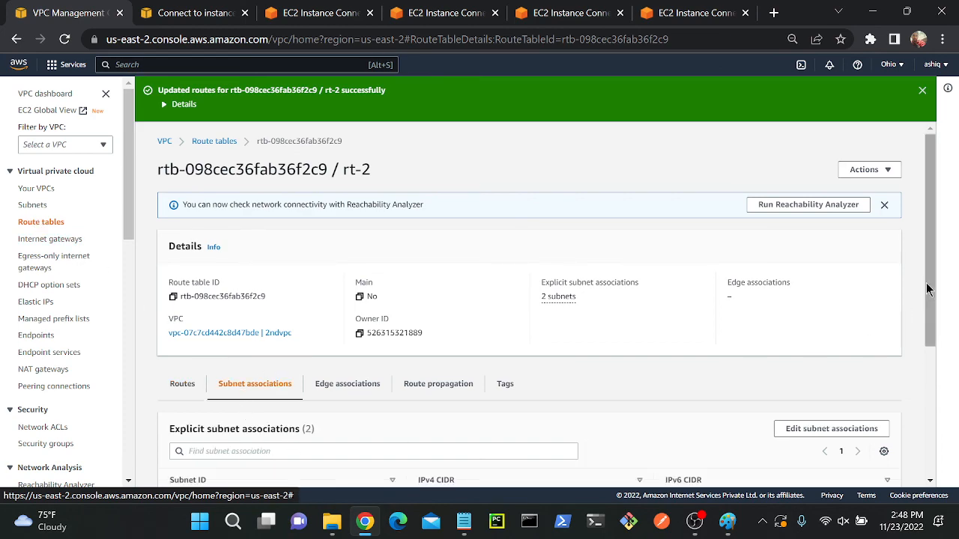
scroll(927, 289, down, 3)
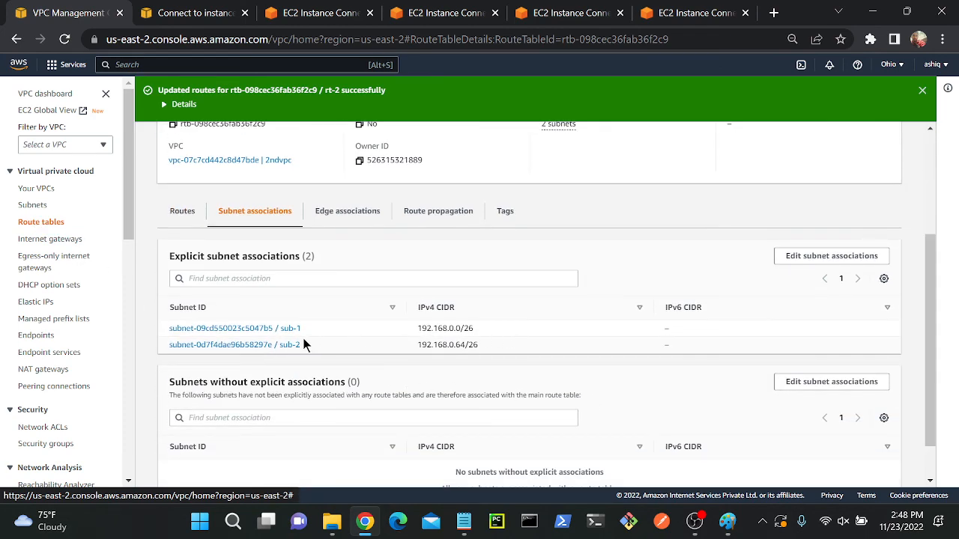
click(798, 257)
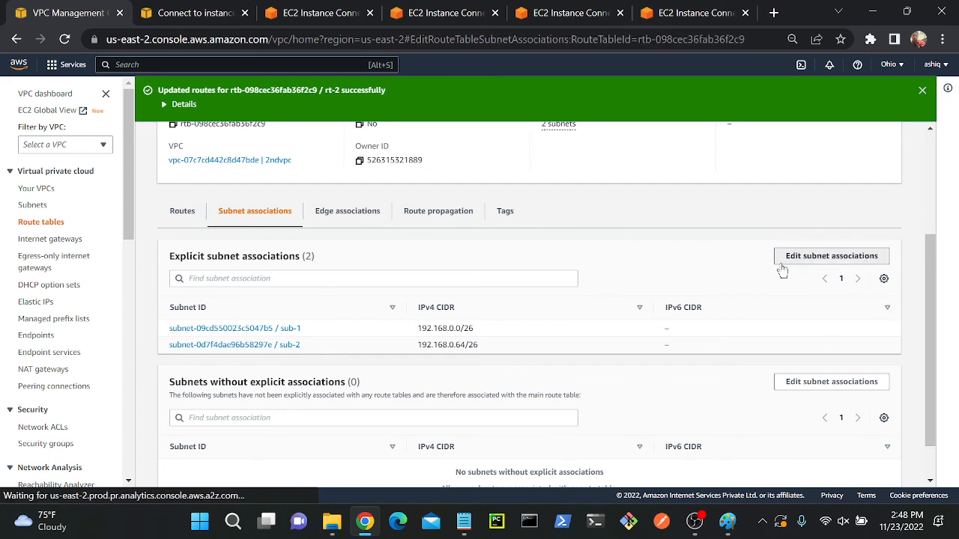
click(47, 267)
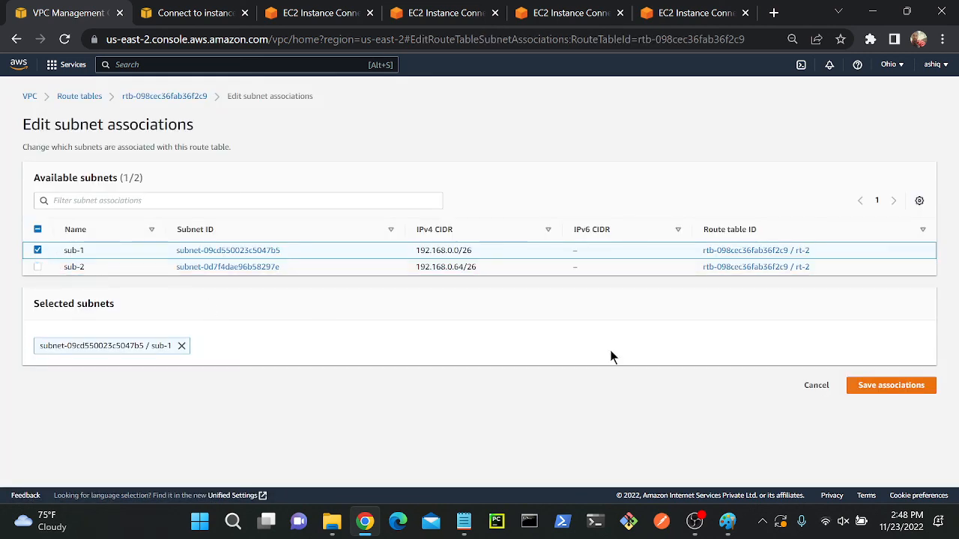
click(858, 386)
- Reload the vm-2 terminal session to test whether the instance can still be reached
click(469, 7)
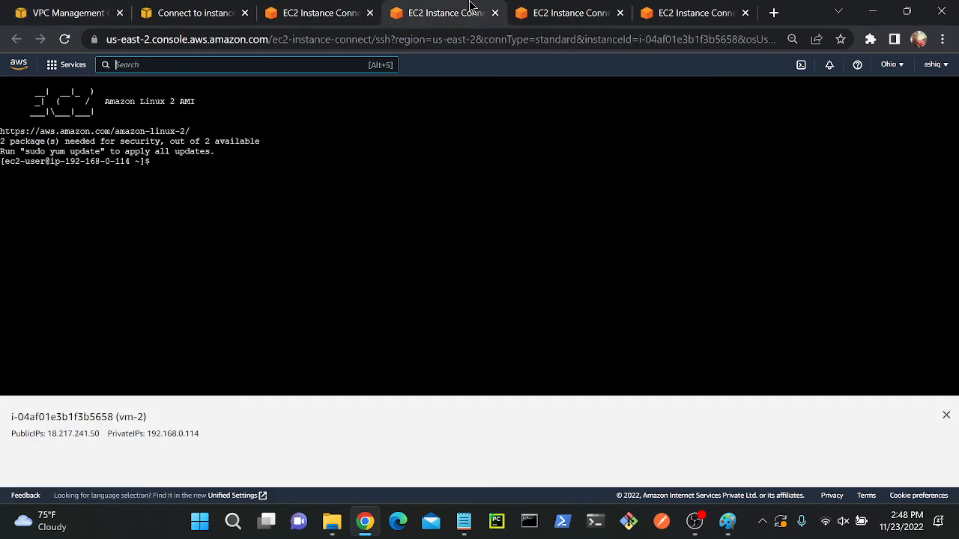
click(60, 43)
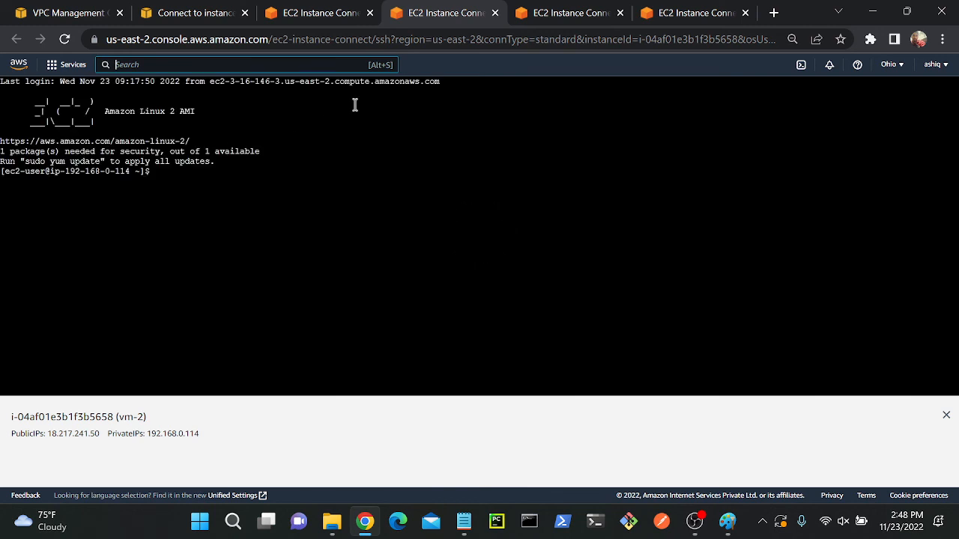
click(178, 10)
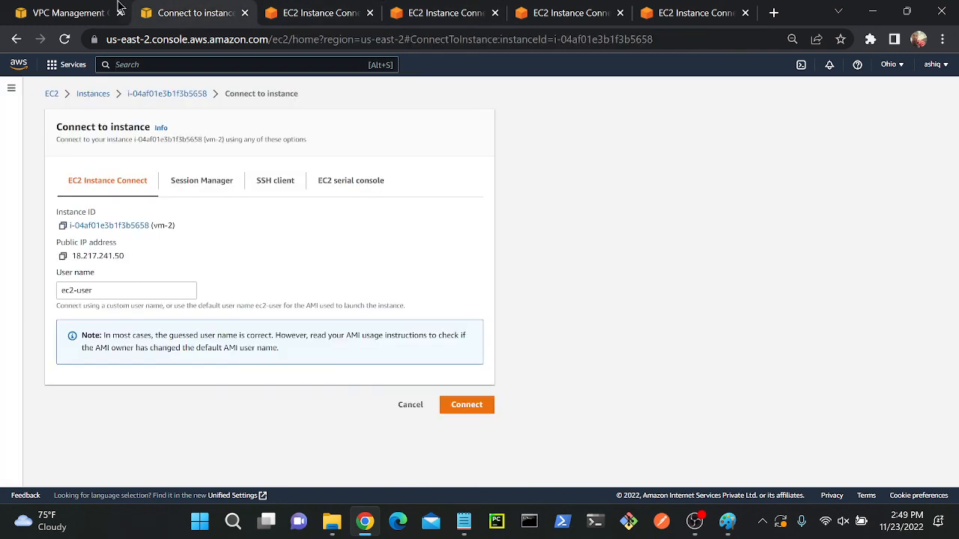
- Create a route table named rt-3 in the VPC 2ndvpc
click(98, 6)
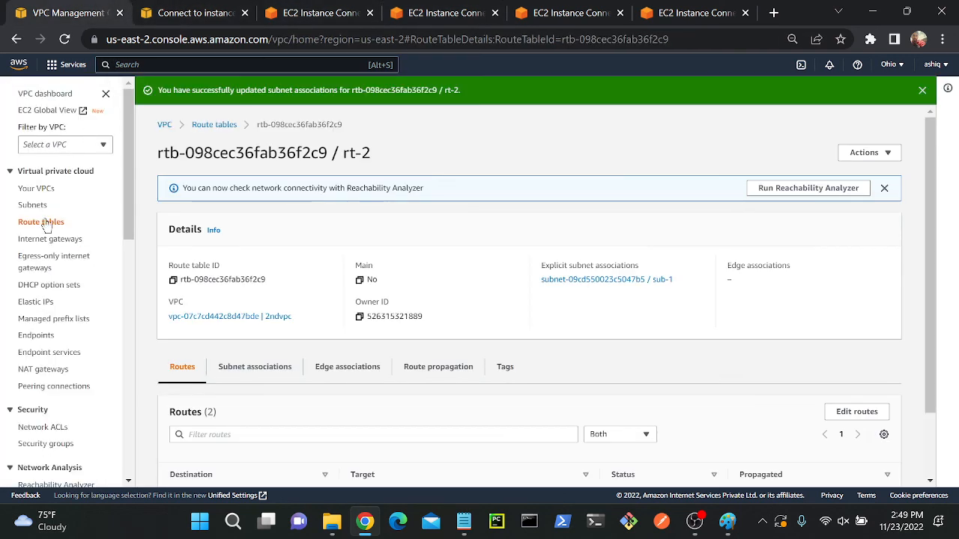
click(41, 222)
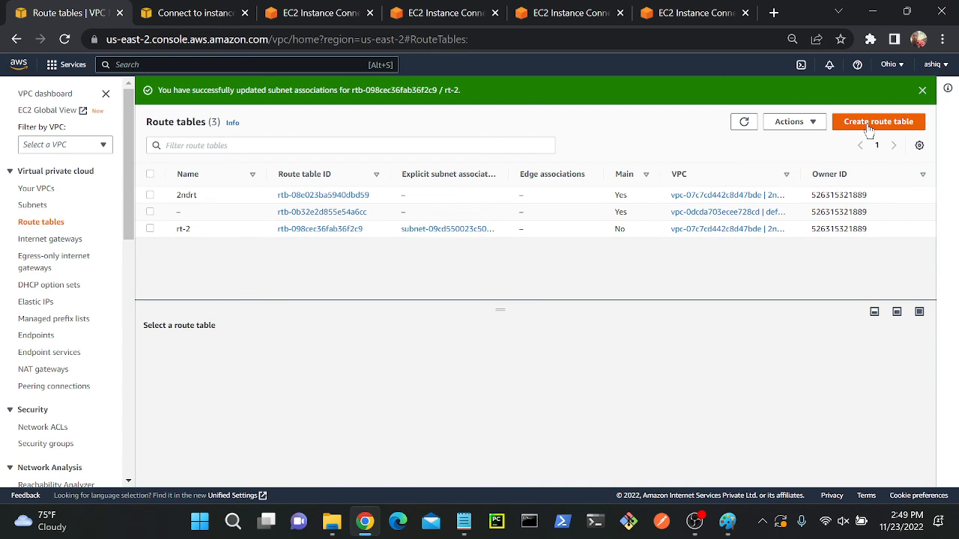
click(873, 122)
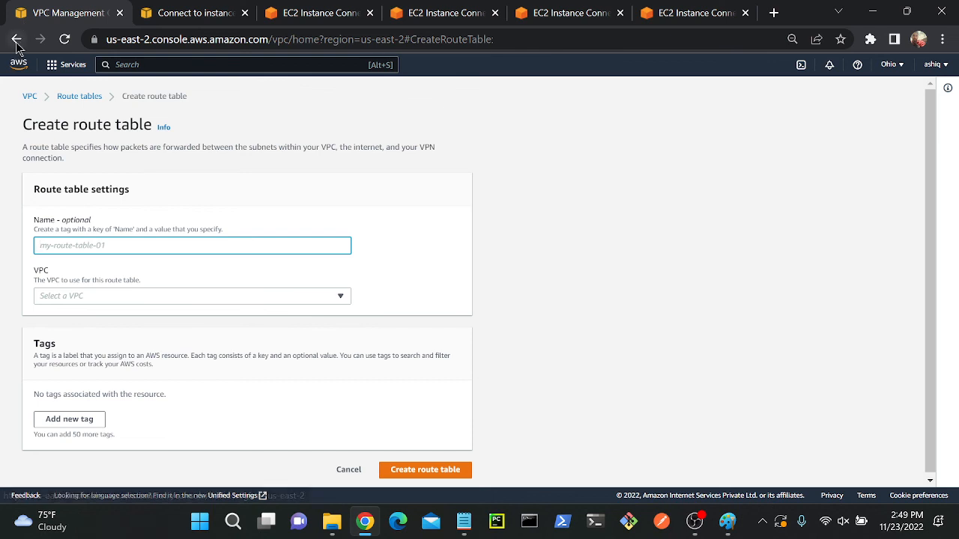
click(80, 299)
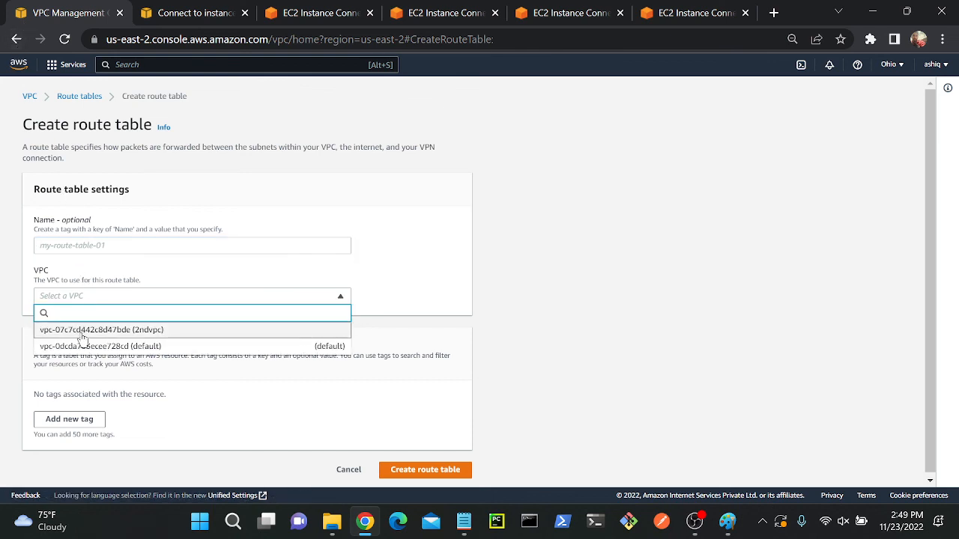
click(80, 331)
click(80, 246)
text(rt-3)
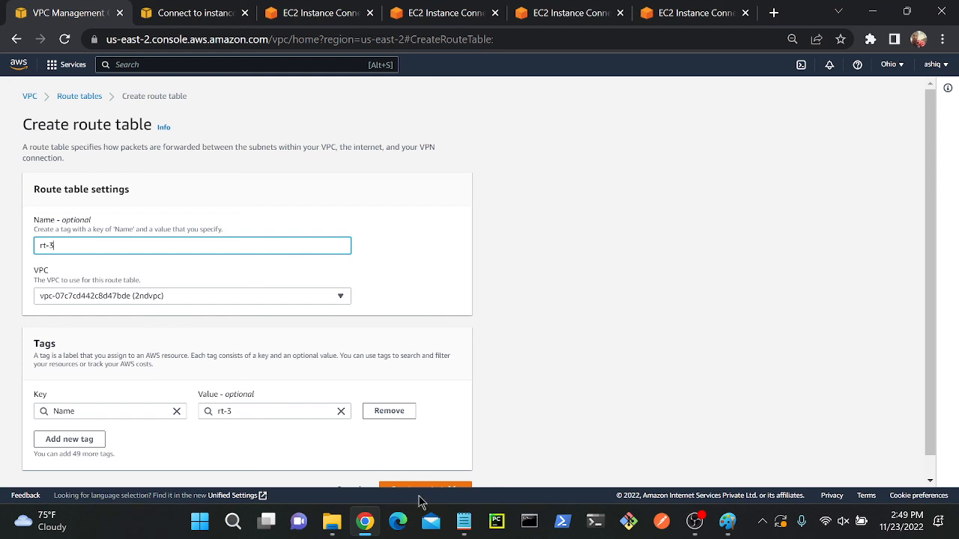
click(428, 487)
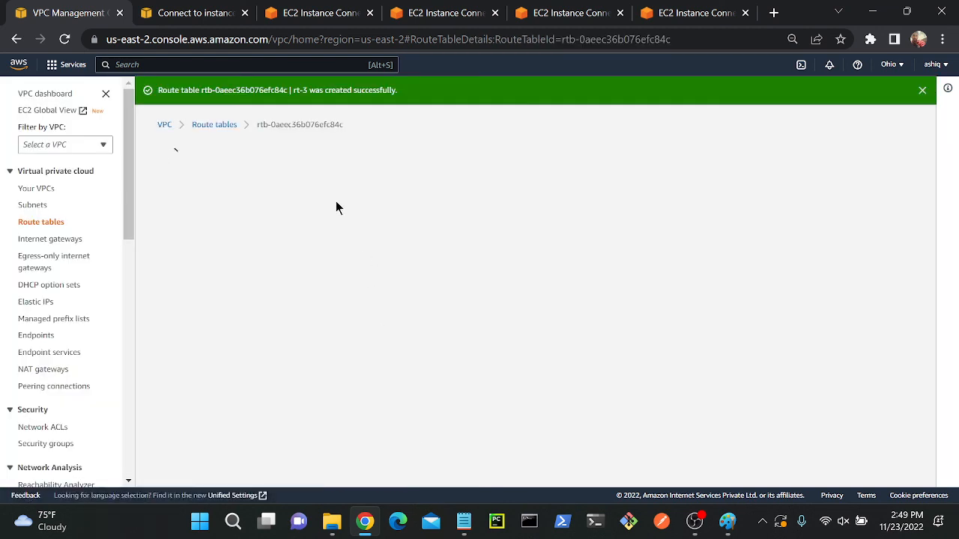
- Remove sub-1 from the subnet associations of route table rt-2 and save the associations
click(214, 125)
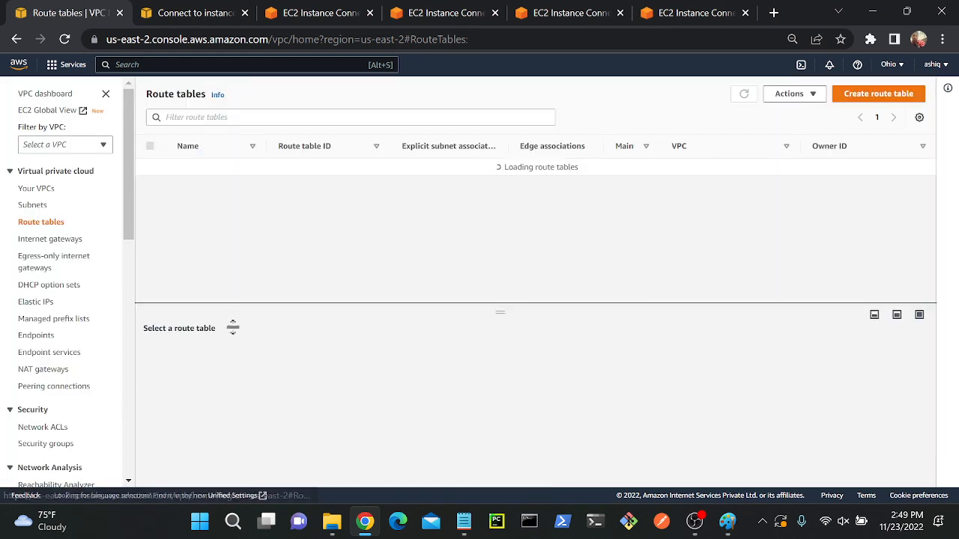
click(225, 203)
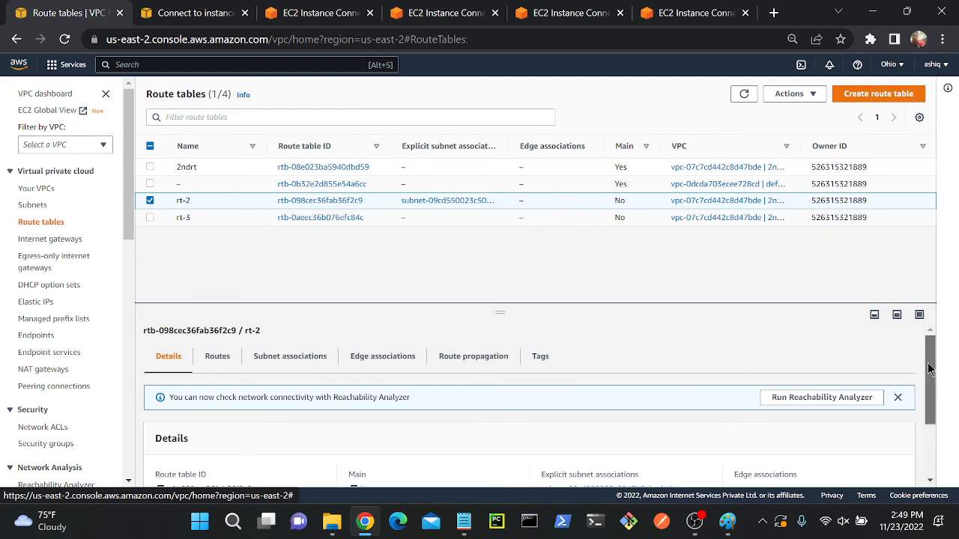
scroll(920, 374, down, 2)
drag(935, 412, 929, 364)
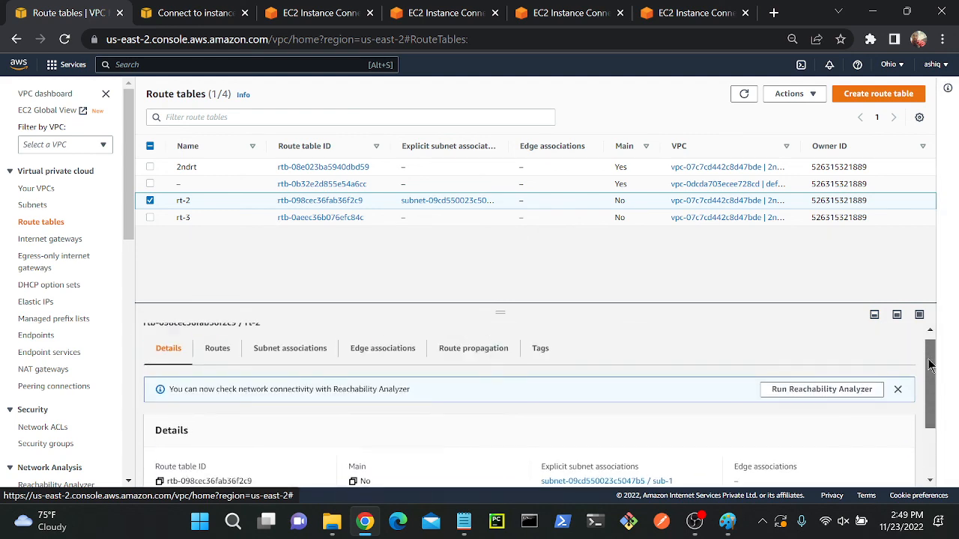
click(277, 367)
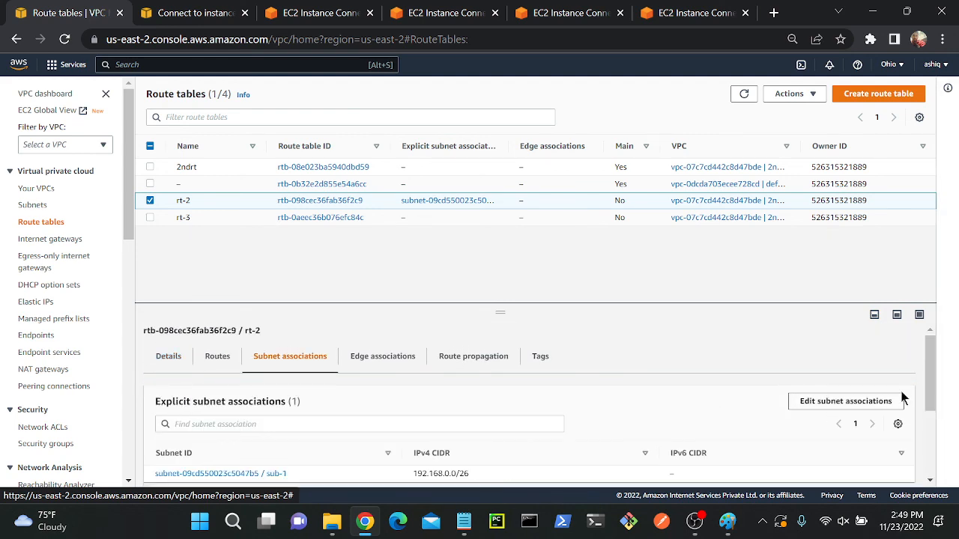
scroll(877, 405, down, 1)
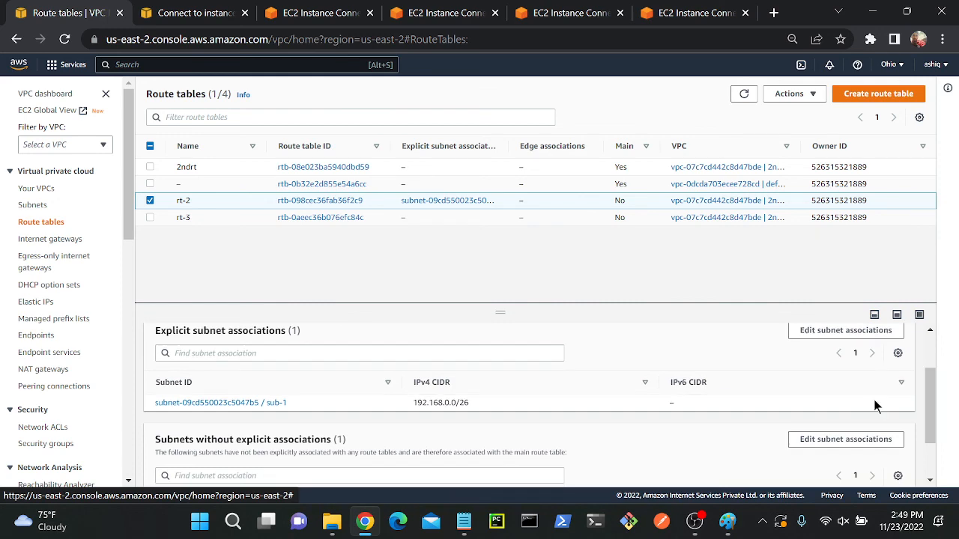
click(844, 331)
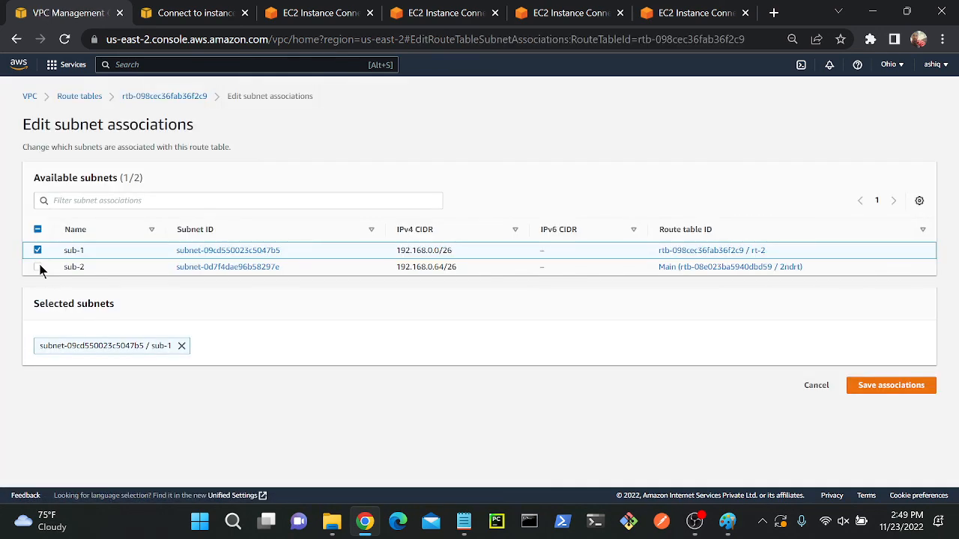
click(37, 251)
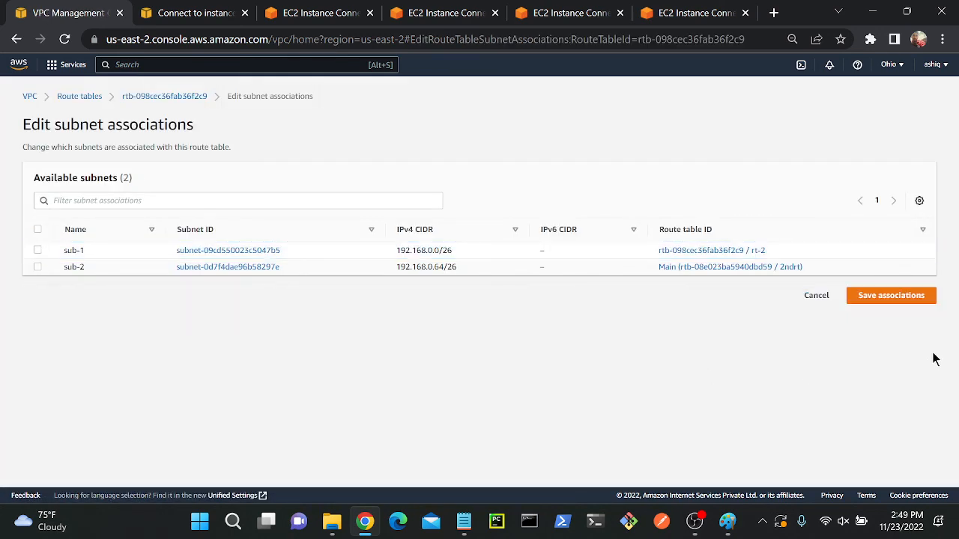
click(898, 295)
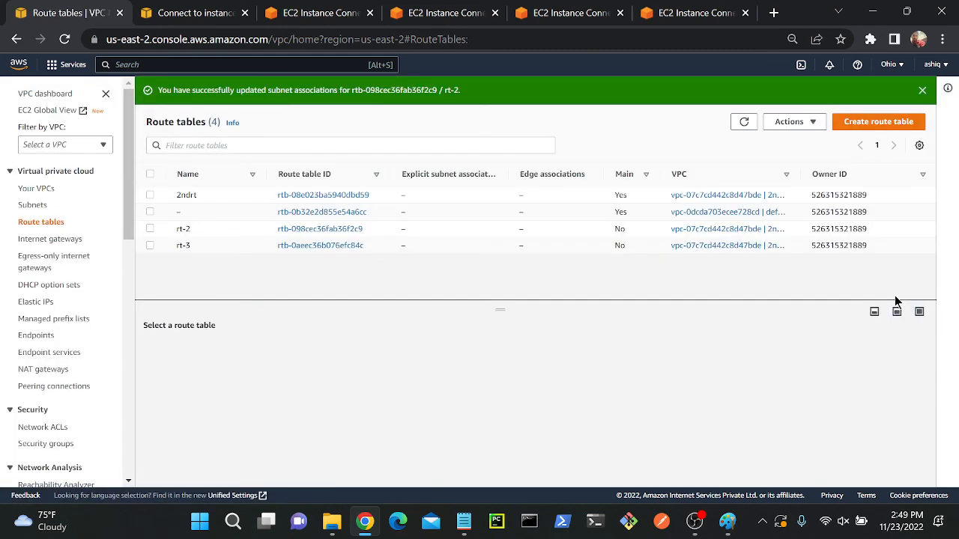
- Delete the route table rt-2, confirming the deletion with the word delete
click(220, 229)
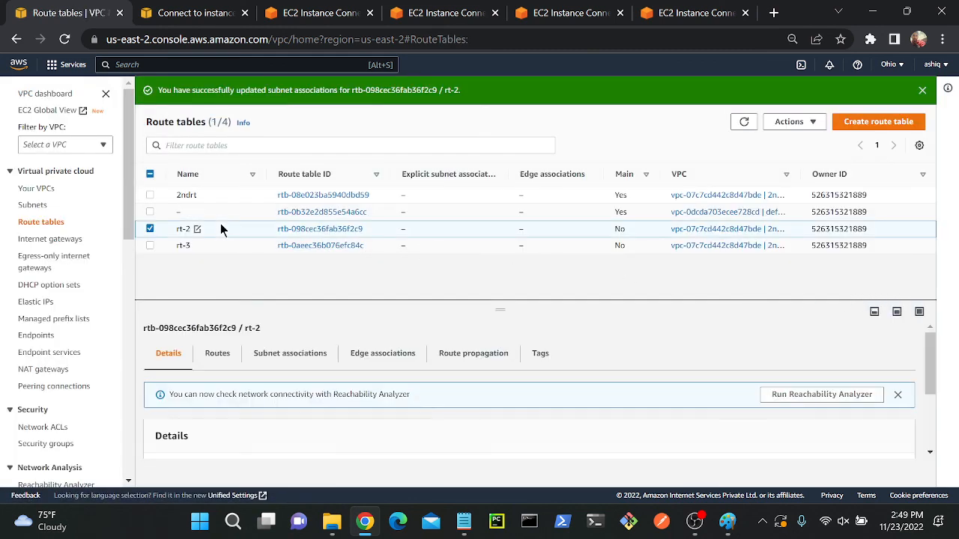
click(793, 123)
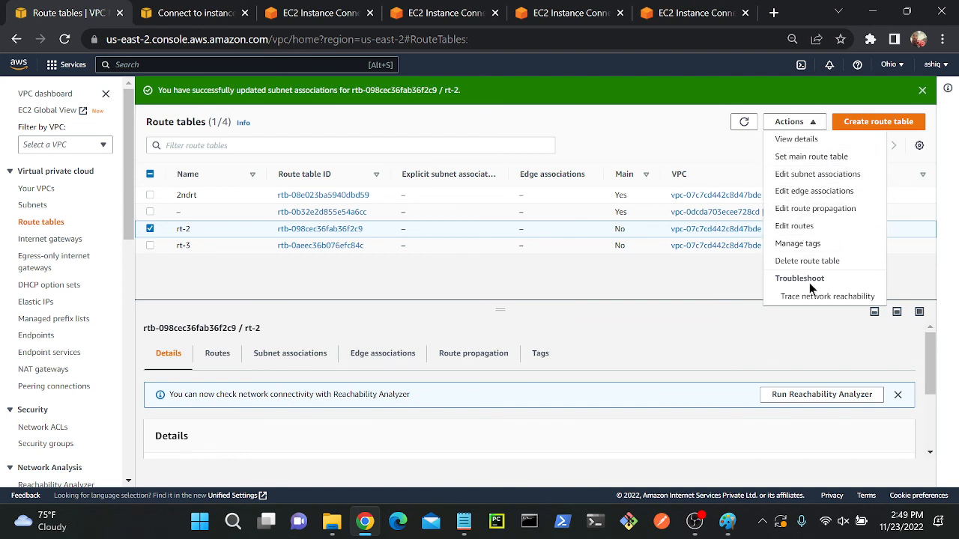
click(807, 260)
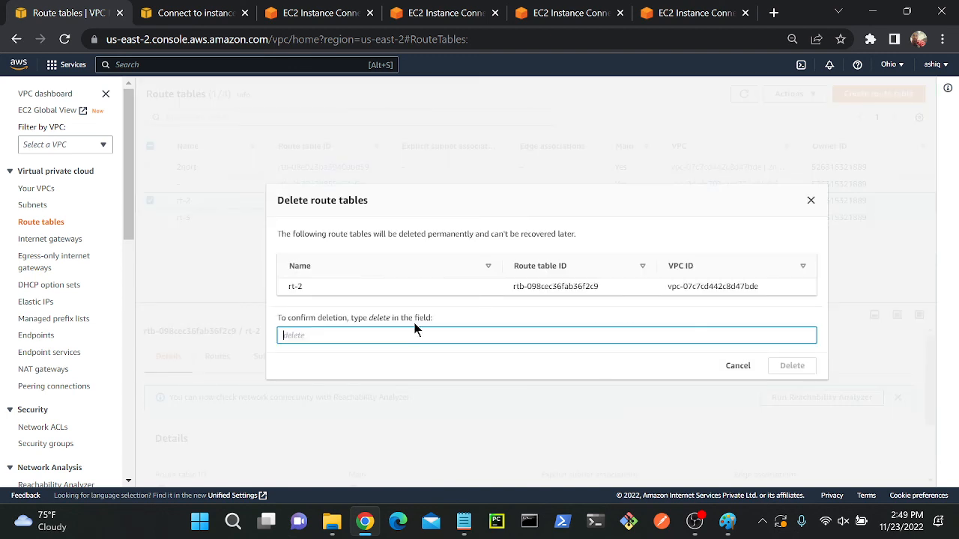
text(delete)
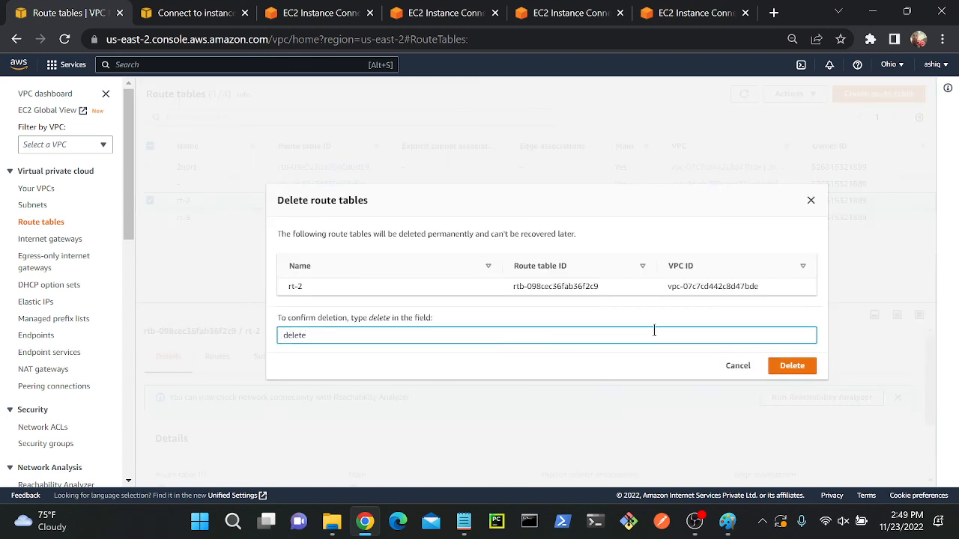
click(796, 367)
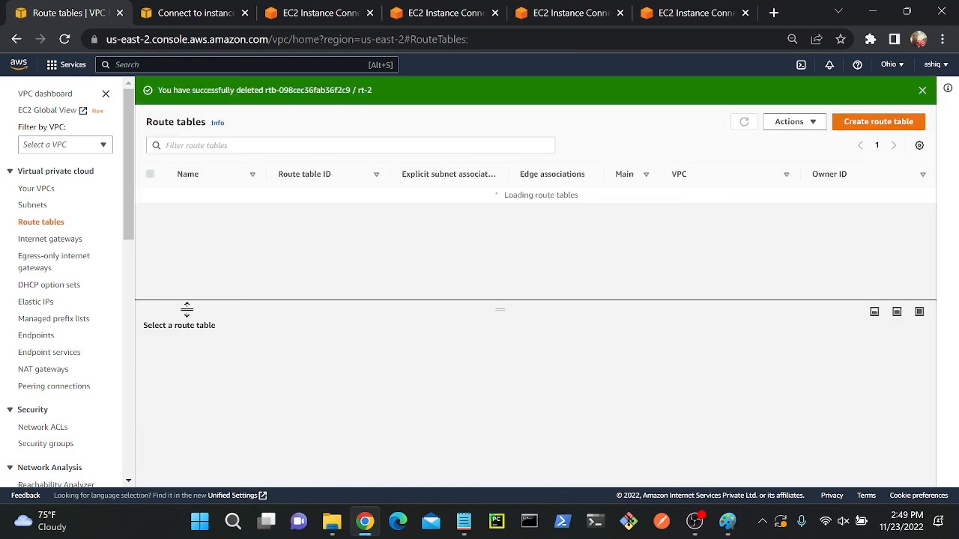
- Open the subnet associations of route table 2ndrt for editing and try to save them with neither sub-1 nor sub-2 selected
click(251, 196)
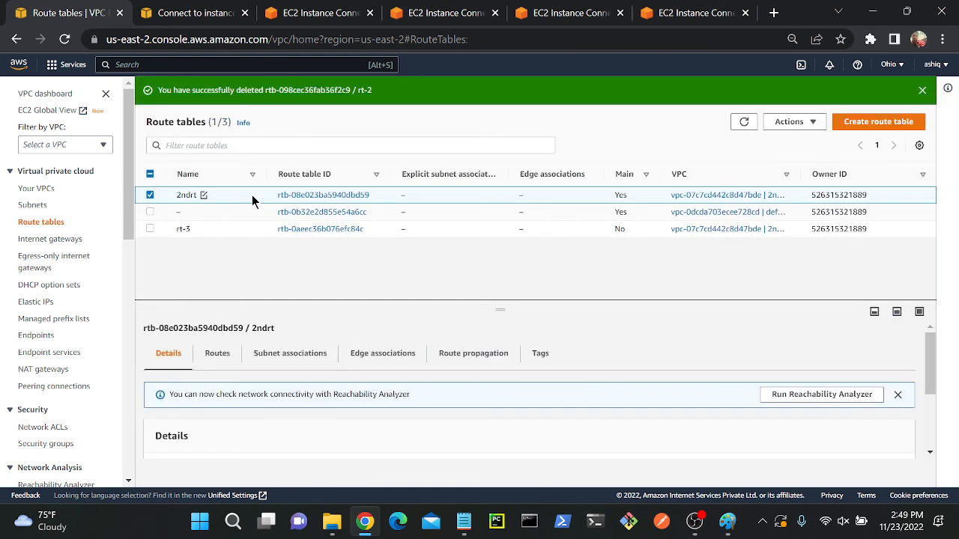
click(811, 123)
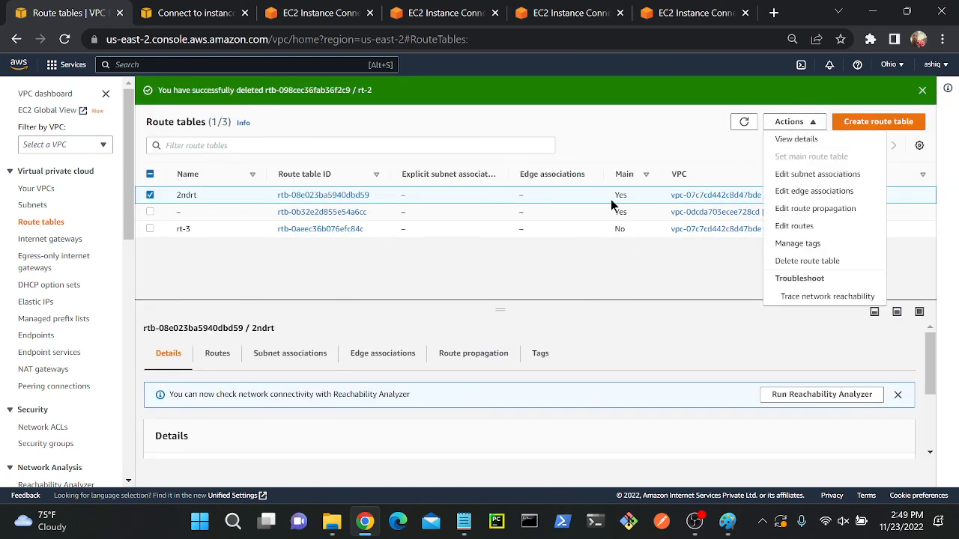
click(693, 241)
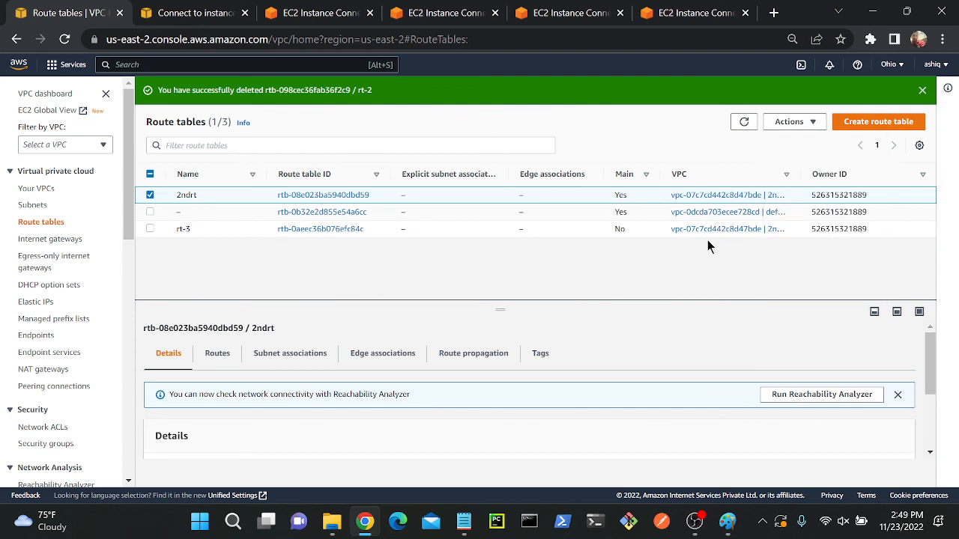
click(255, 351)
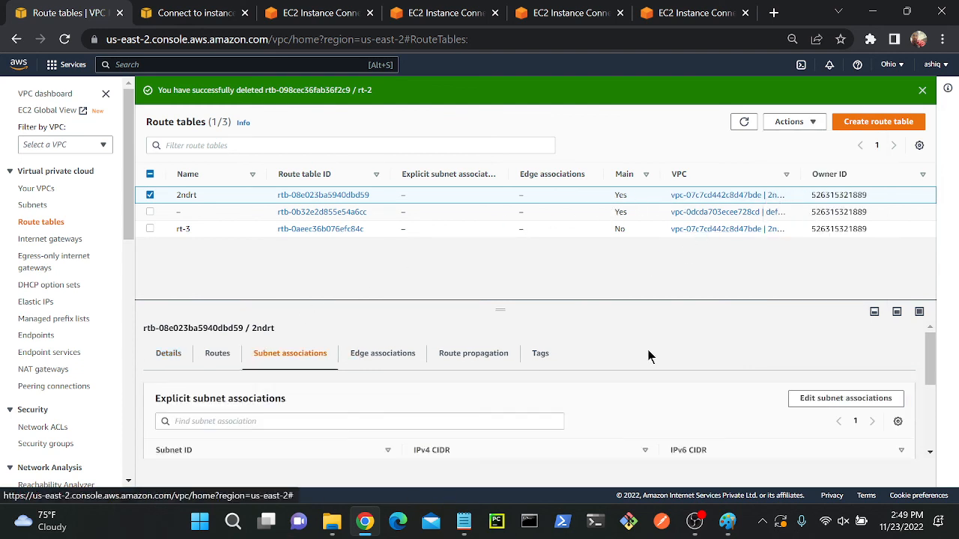
drag(930, 349, 931, 383)
scroll(931, 378, down, 1)
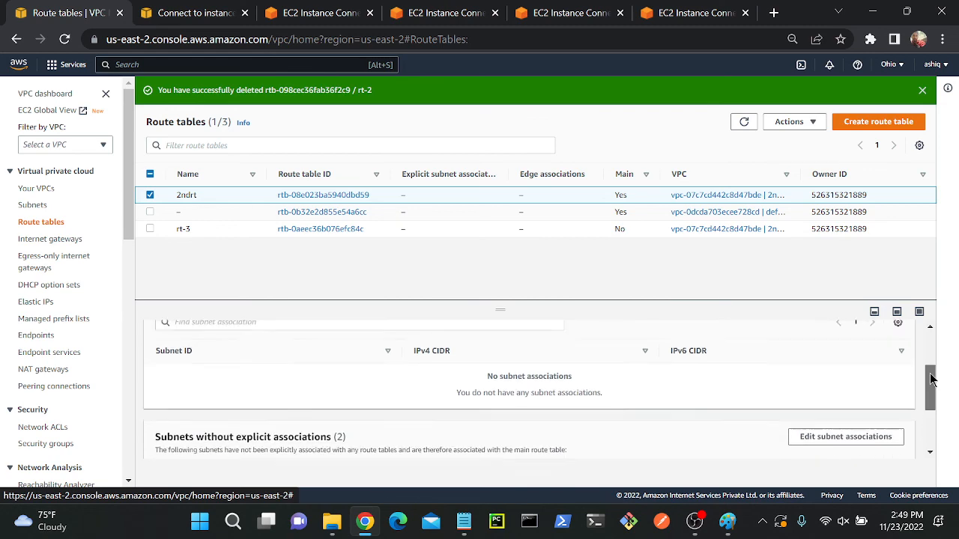
scroll(931, 355, up, 2)
click(843, 362)
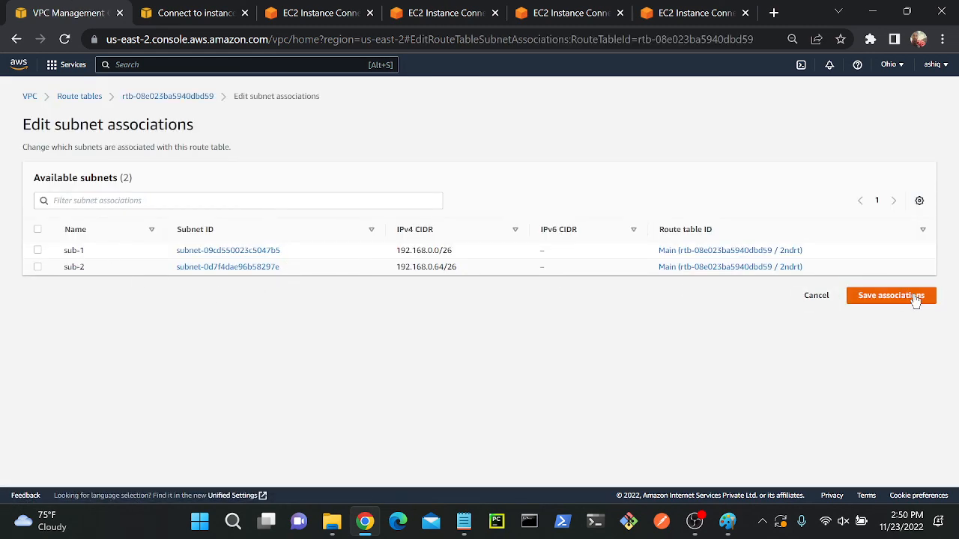
click(916, 299)
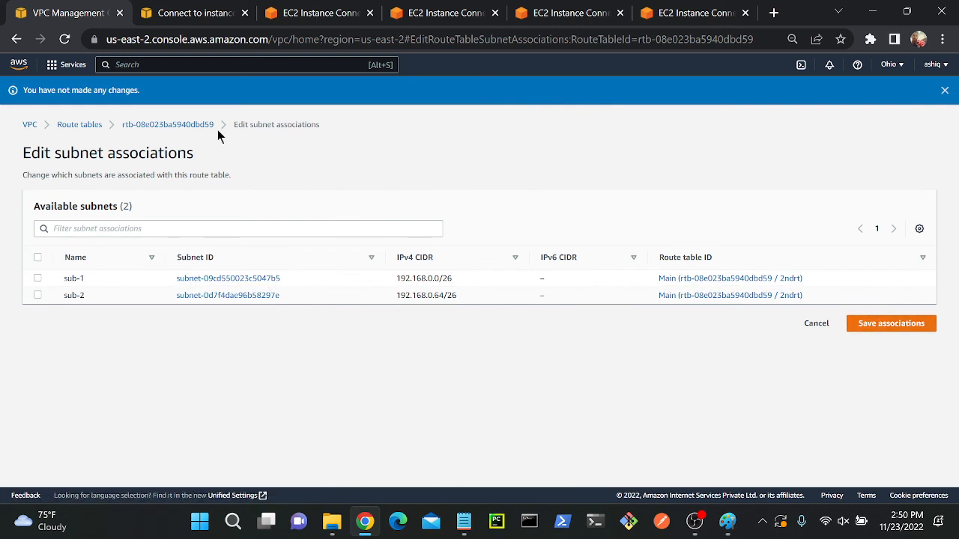
- Associate the subnets sub-1 and sub-2 with the route table rt-3 and save the associations
click(80, 124)
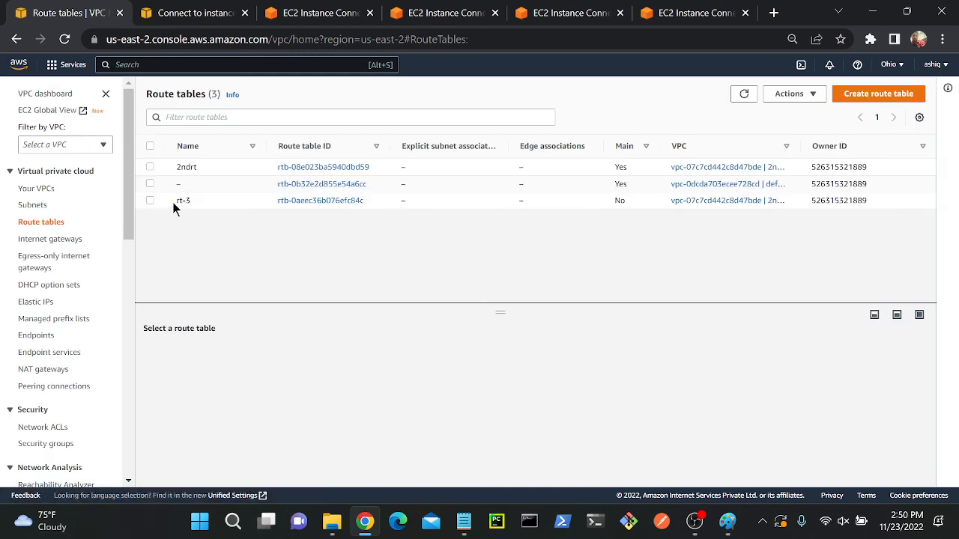
click(152, 200)
click(293, 358)
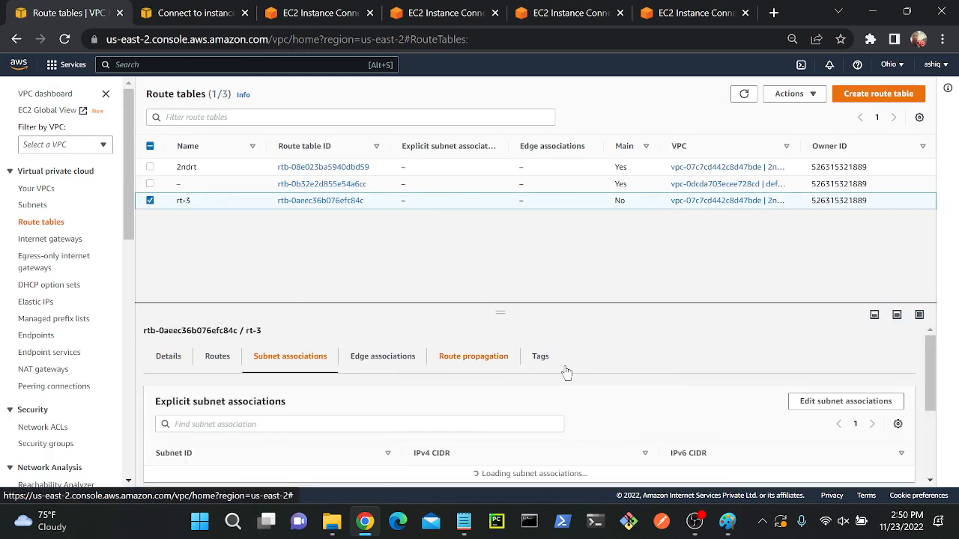
click(845, 402)
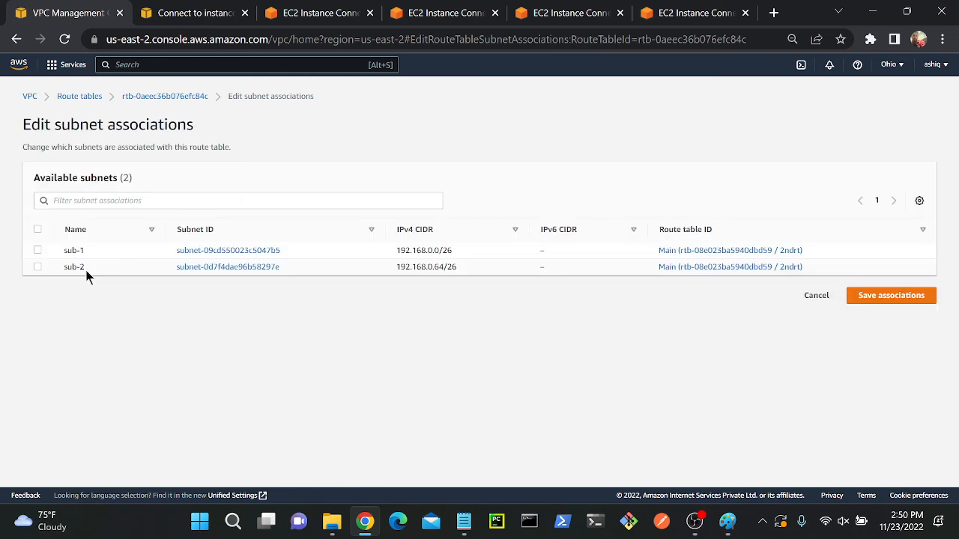
click(39, 252)
click(38, 267)
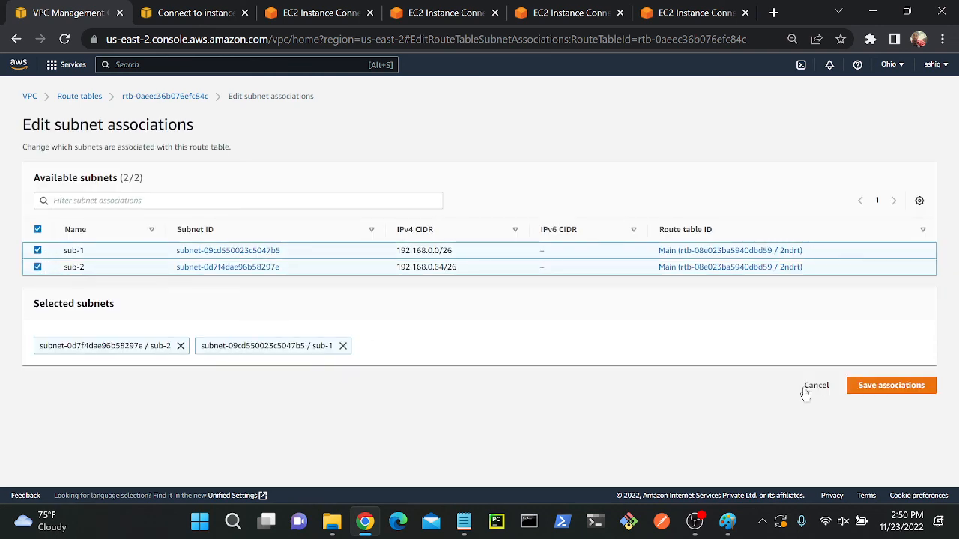
click(890, 385)
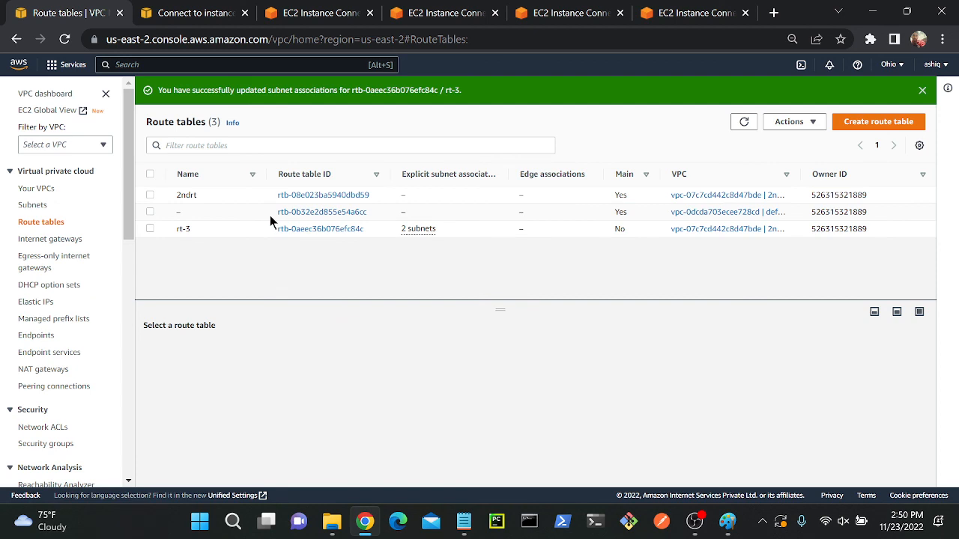
- Review the subnet associations of route table rt-3 and widen the Main column in the route table list
click(226, 228)
click(273, 353)
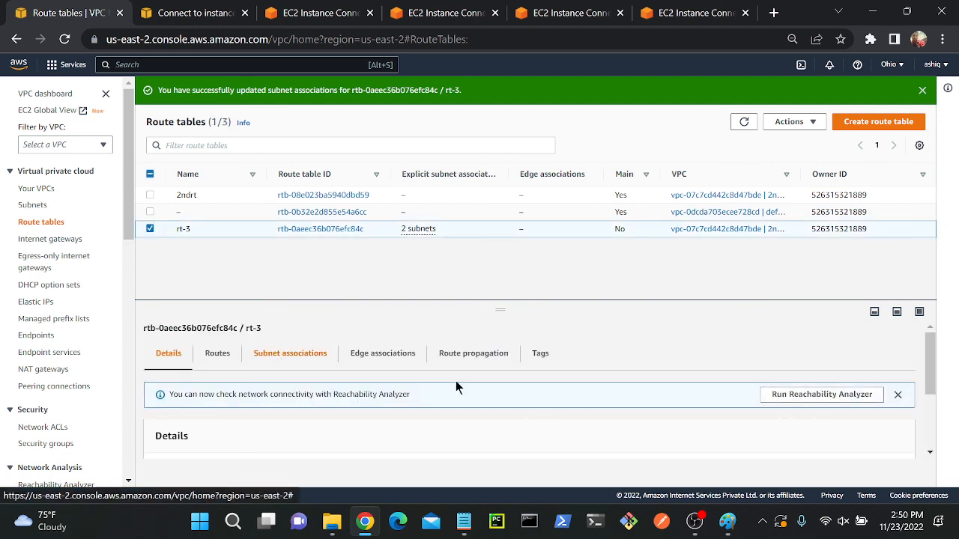
drag(930, 343, 932, 397)
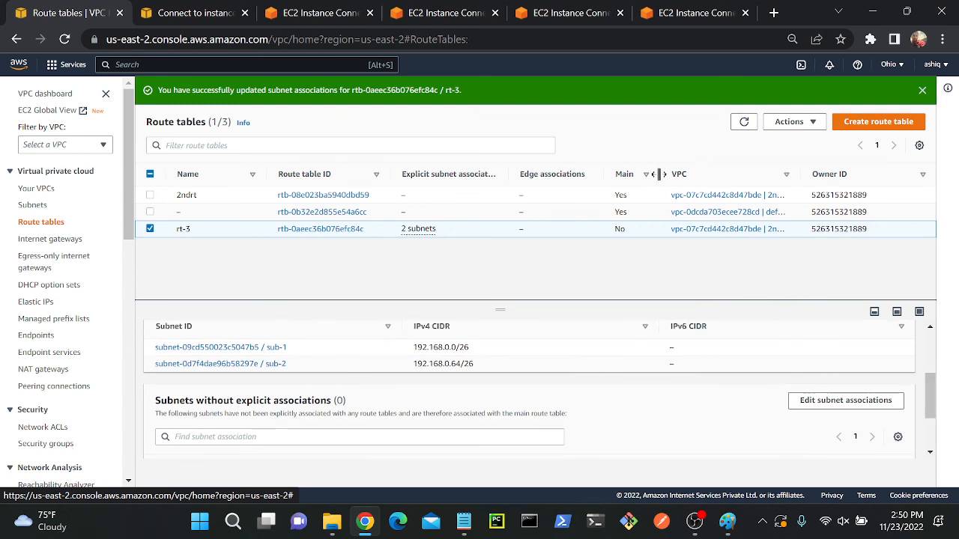
drag(659, 174, 716, 173)
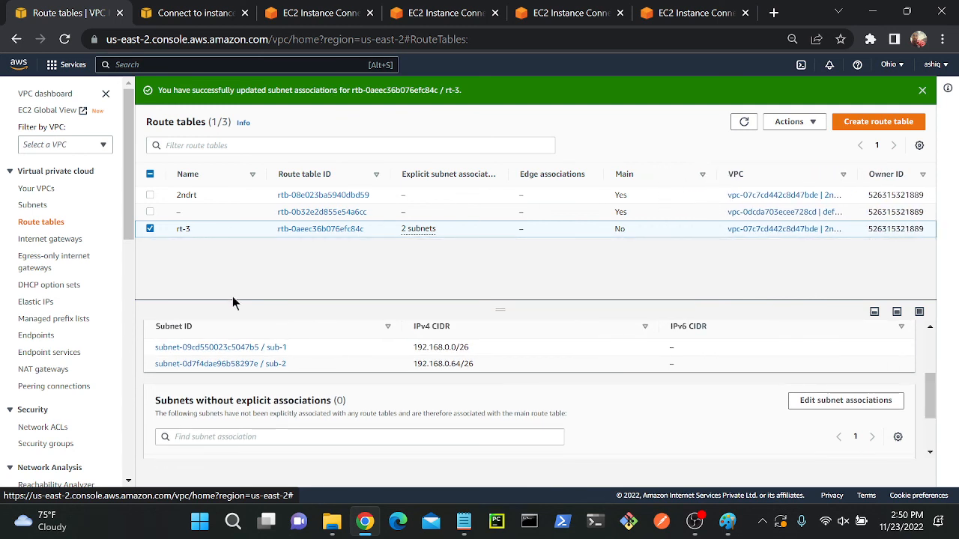
scroll(916, 383, up, 3)
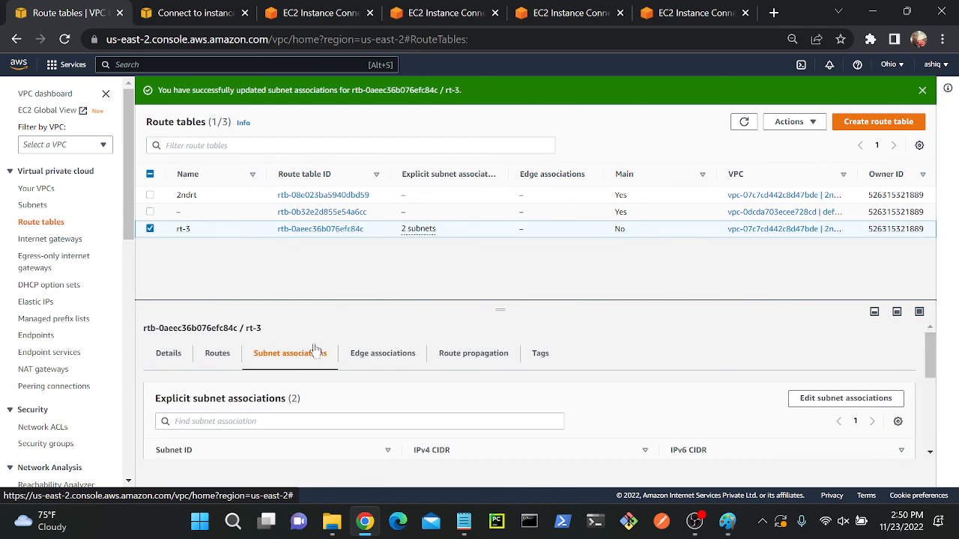
- Examine the routes of route table rt-3 and reload the EC2 Instance Connect session of vm-2
click(210, 360)
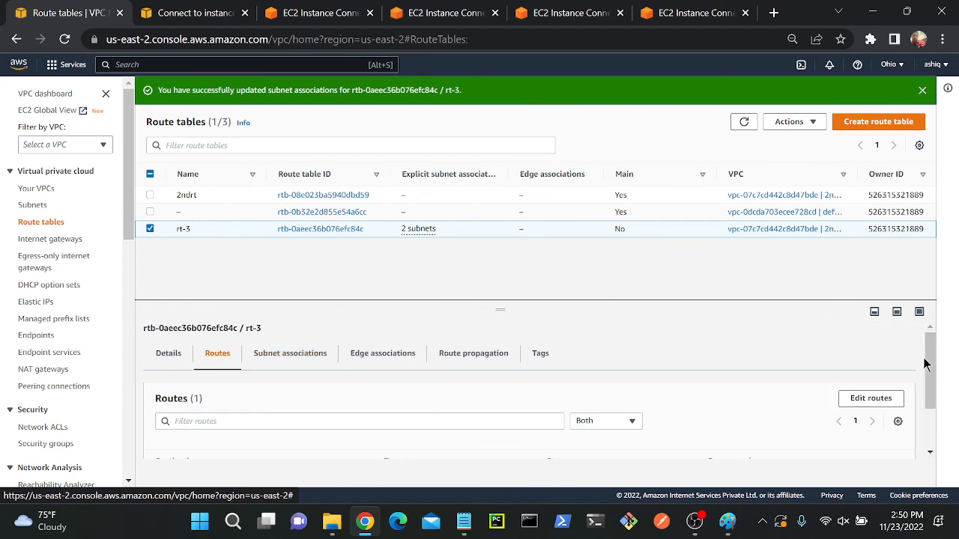
drag(927, 365, 934, 407)
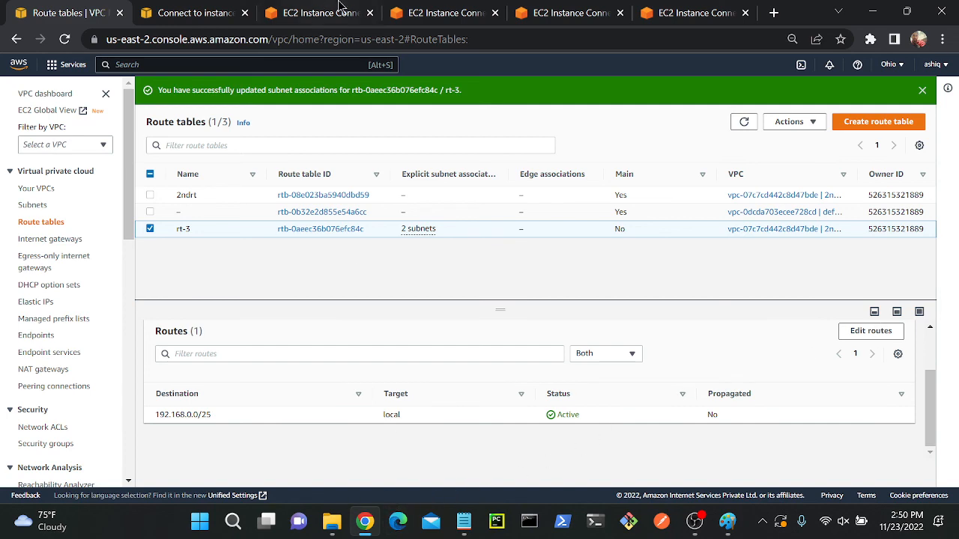
click(484, 9)
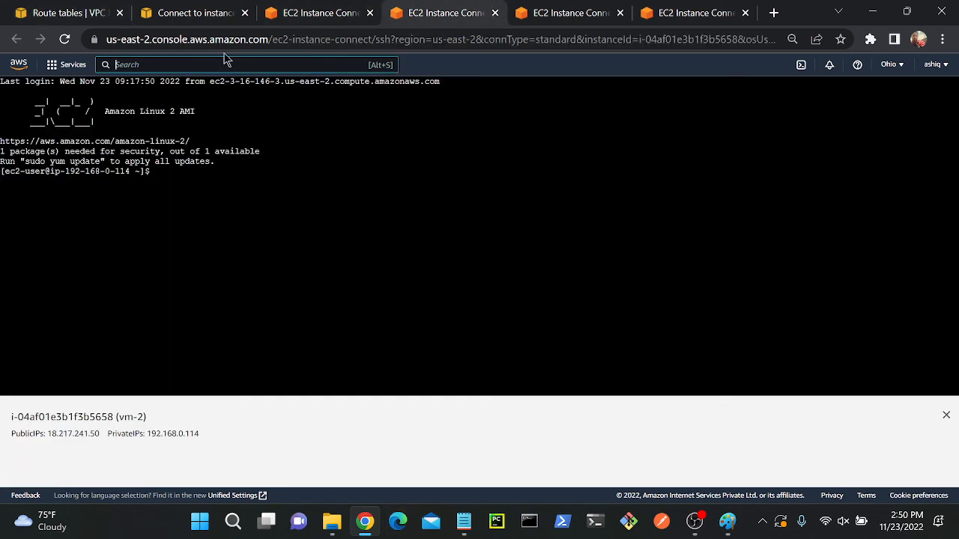
click(64, 39)
- Close the first-vm session and the surplus session beside it, and check the connections to vm1 and vm-2
click(628, 14)
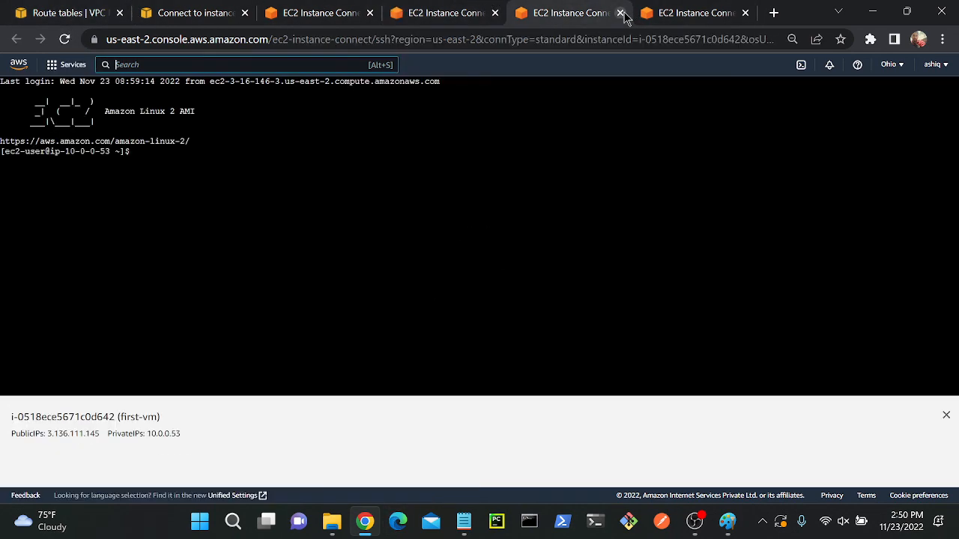
click(622, 13)
click(622, 14)
click(433, 7)
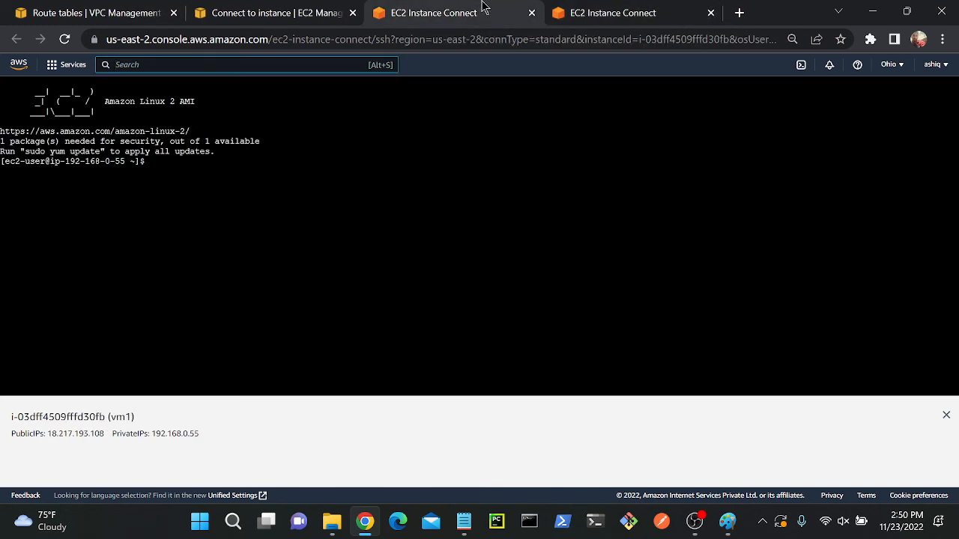
click(584, 11)
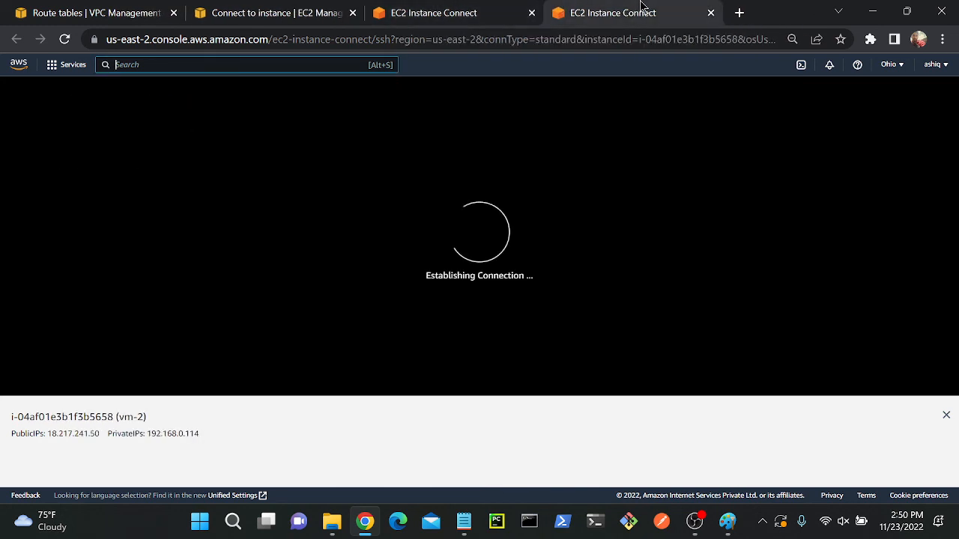
click(435, 9)
click(649, 10)
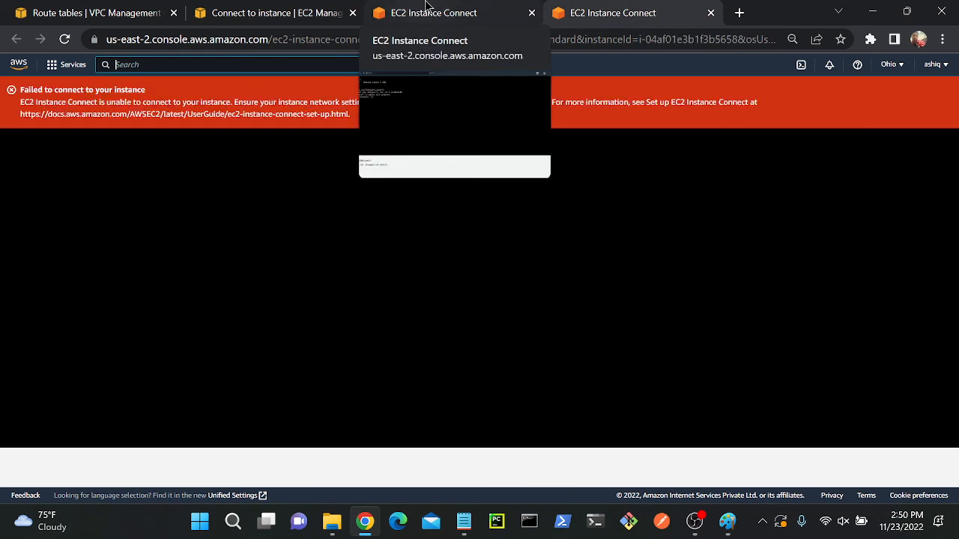
- Return to the EC2 instance list and close the existing vm1 and vm-2 sessions
click(294, 7)
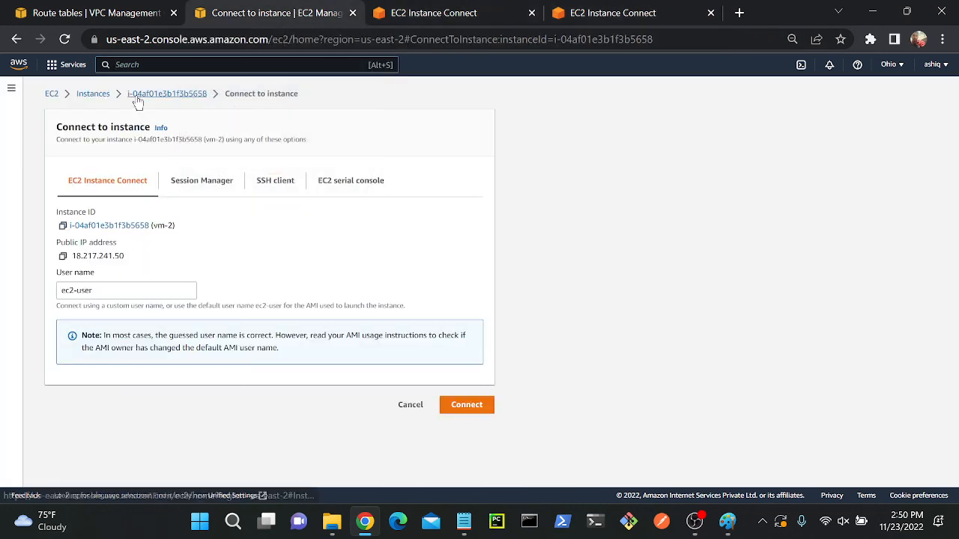
click(93, 93)
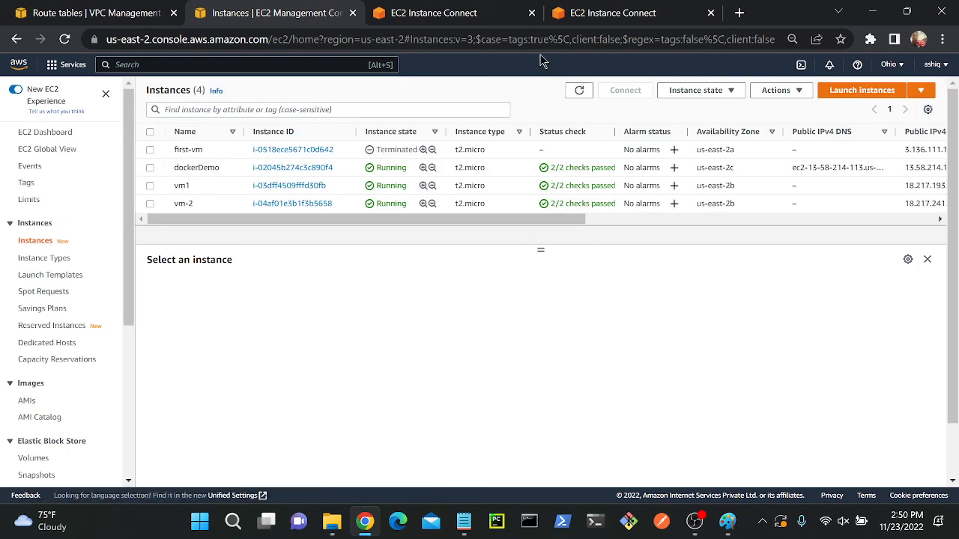
click(531, 13)
click(531, 13)
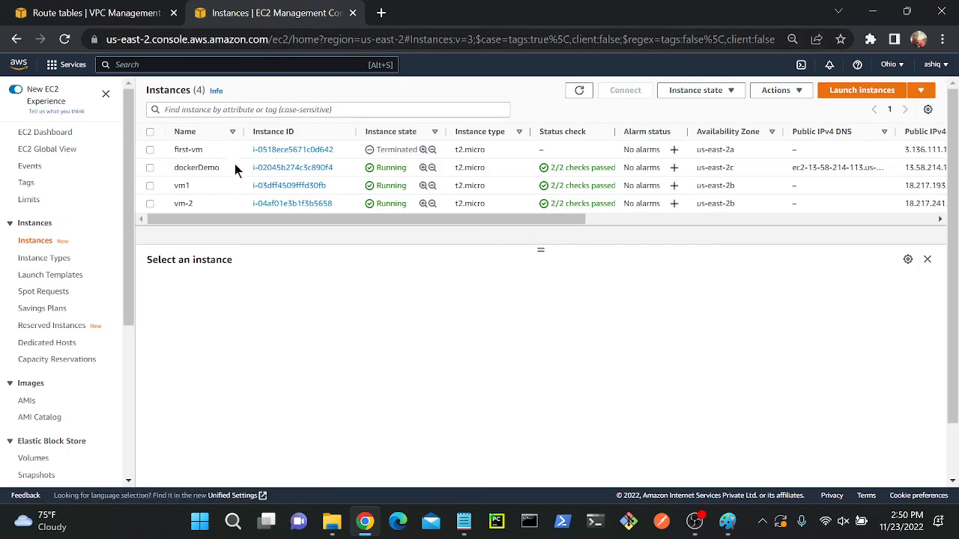
- Start a new EC2 Instance Connect session to vm1
click(233, 188)
click(626, 90)
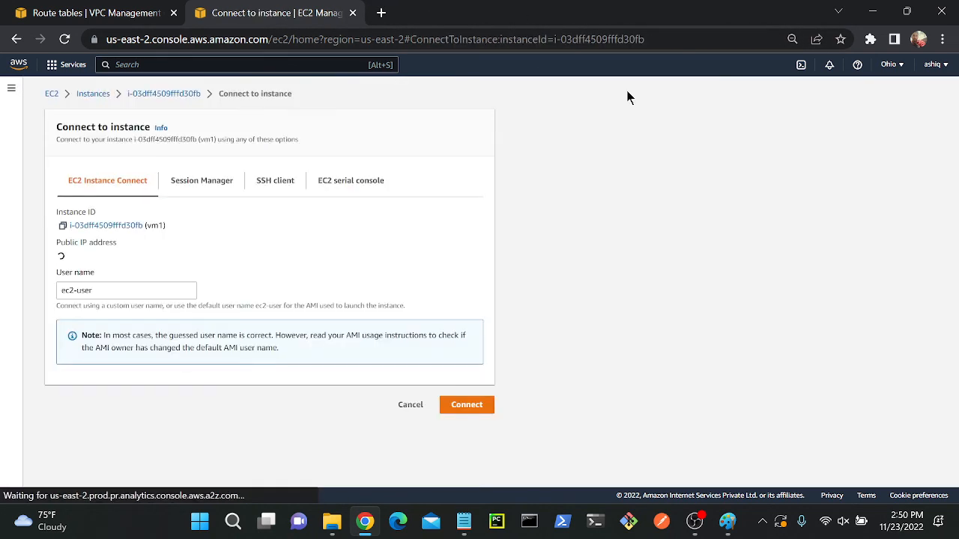
click(478, 406)
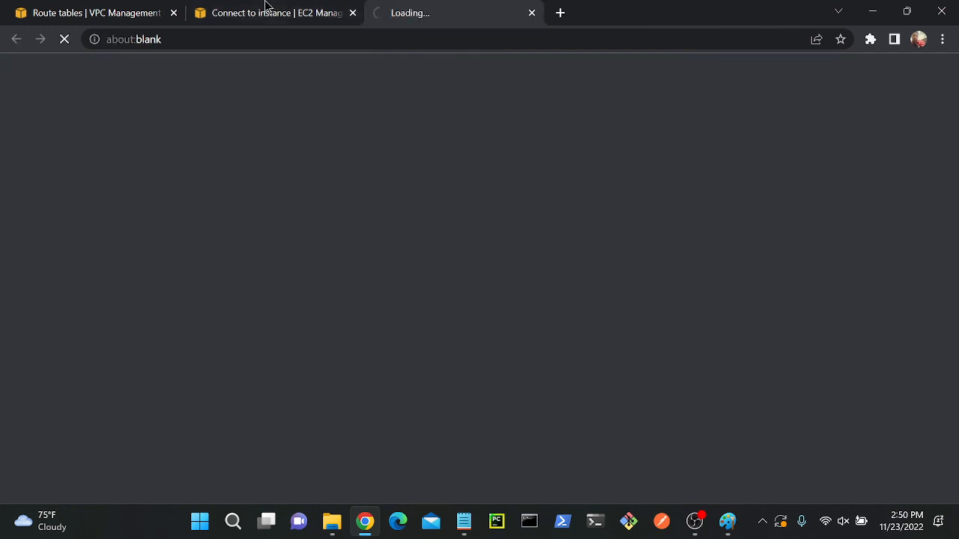
- Start a new EC2 Instance Connect session to vm-2 and check the connections to both virtual machines
click(266, 10)
click(101, 97)
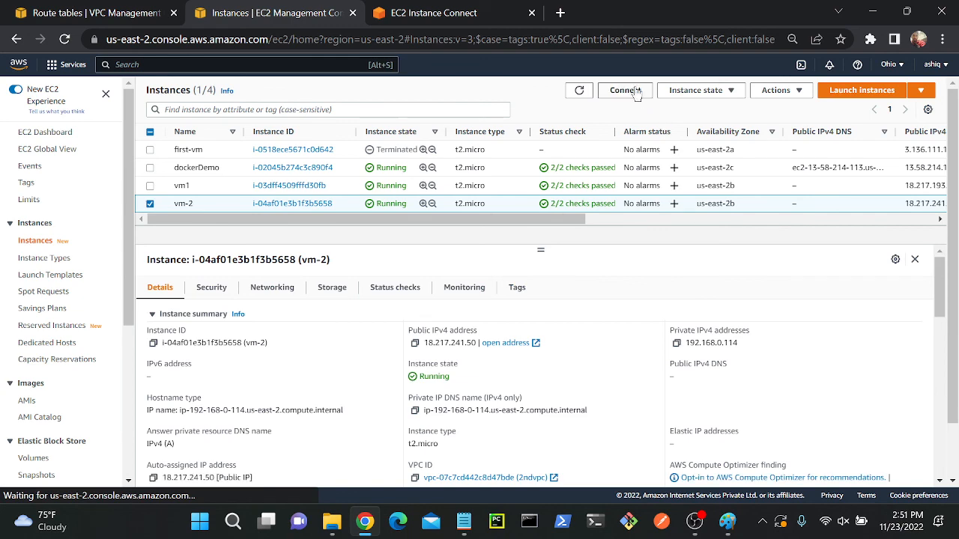
click(625, 90)
click(455, 403)
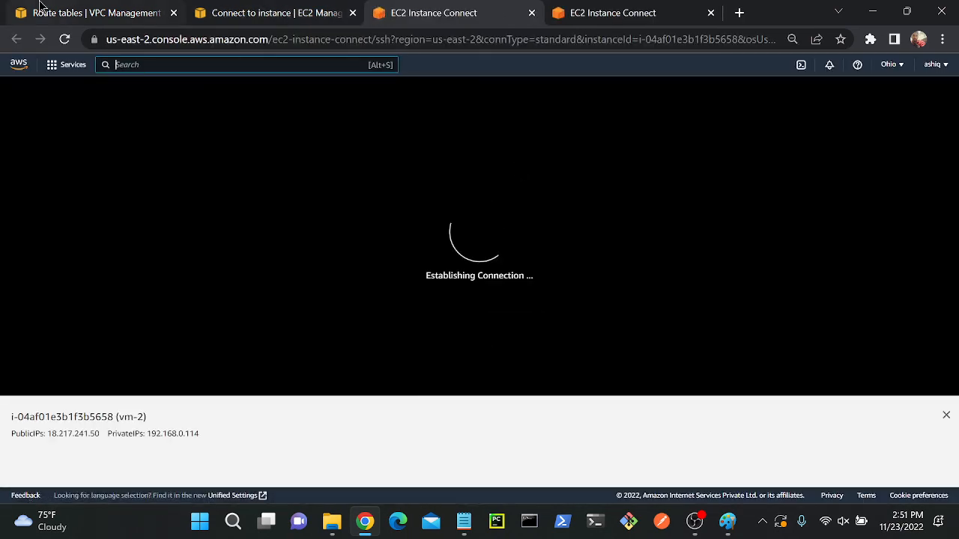
click(558, 9)
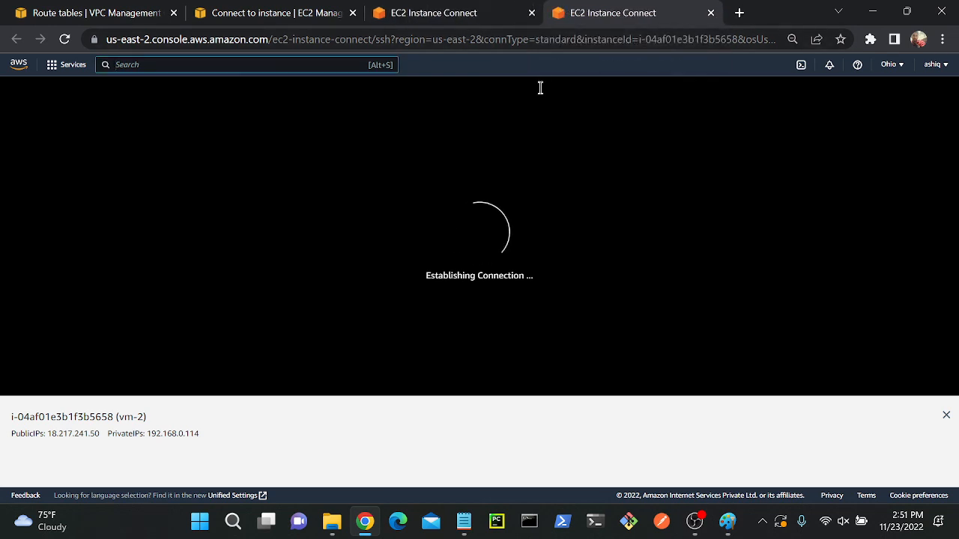
click(486, 7)
click(675, 6)
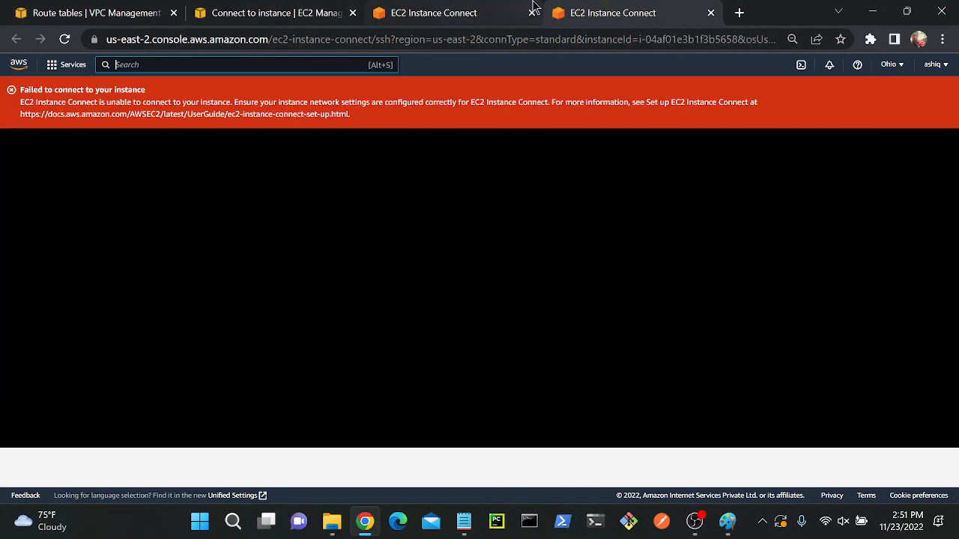
- Add a route to rt-3 with destination 0.0.0.0/0 and the internet gateway igw as target, and save the changes
click(299, 10)
key(ctrl+1)
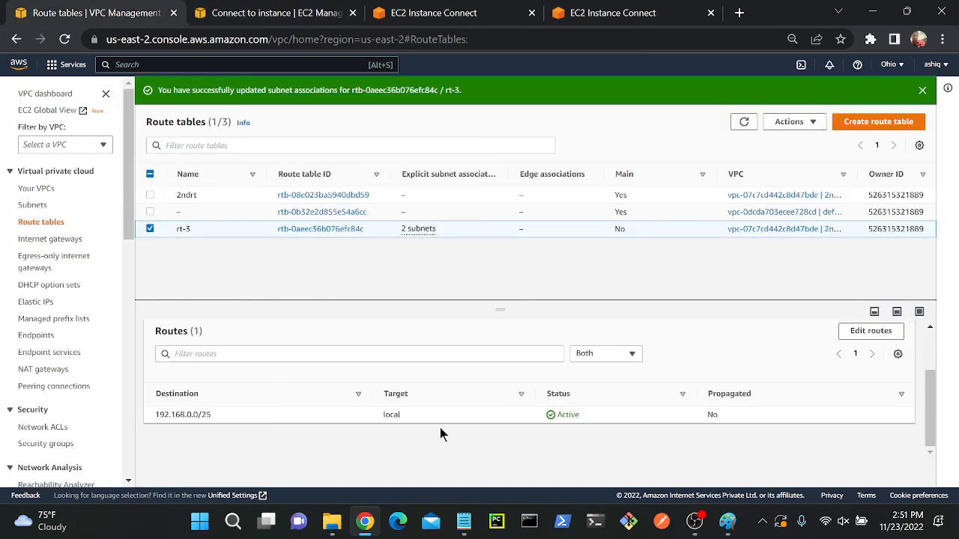
click(869, 332)
click(65, 230)
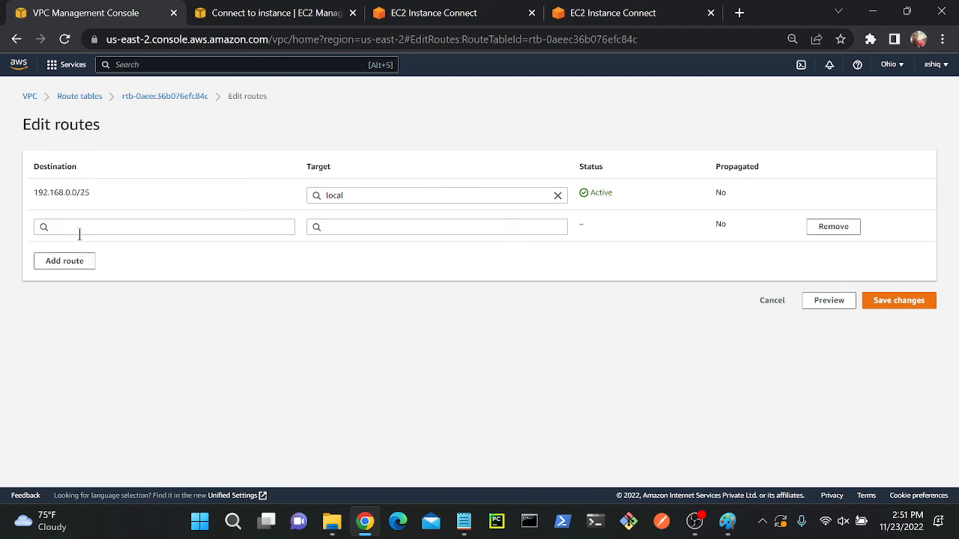
click(80, 232)
click(75, 244)
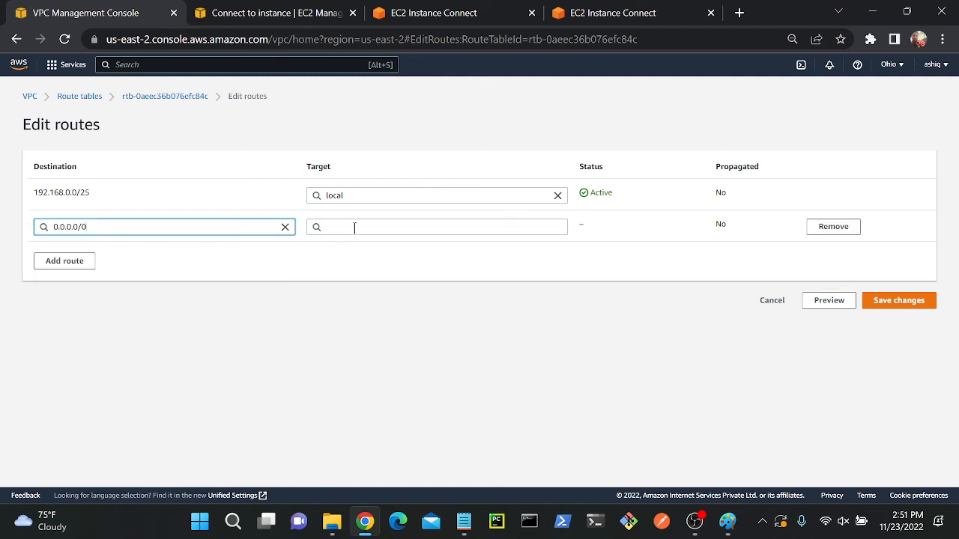
click(356, 227)
click(355, 309)
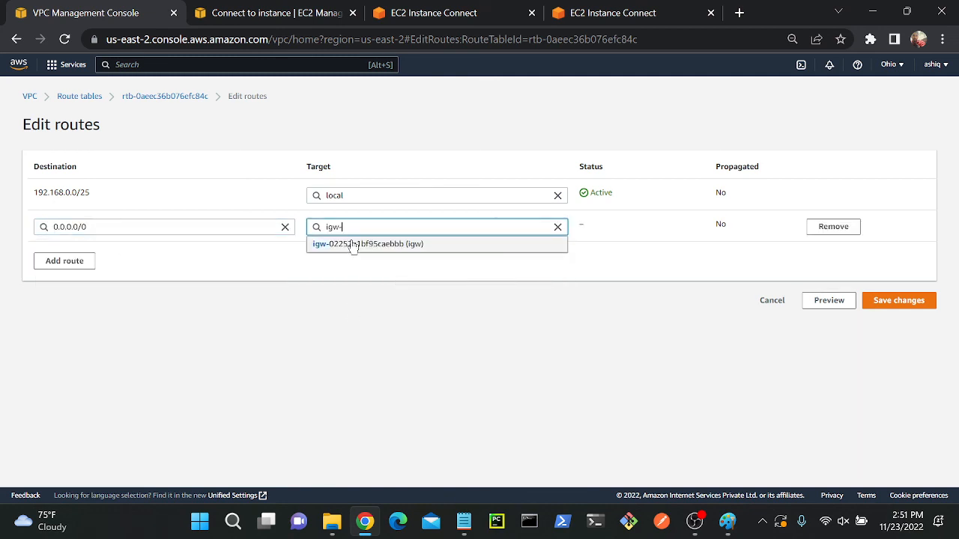
click(352, 243)
click(884, 304)
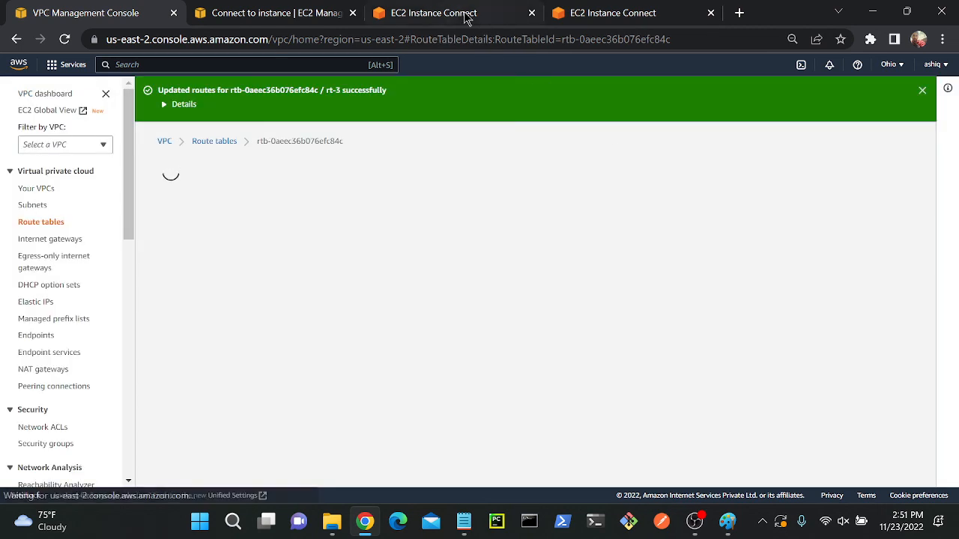
- Reload the vm1 and vm-2 sessions and check whether both instances can be reached
click(460, 15)
click(65, 41)
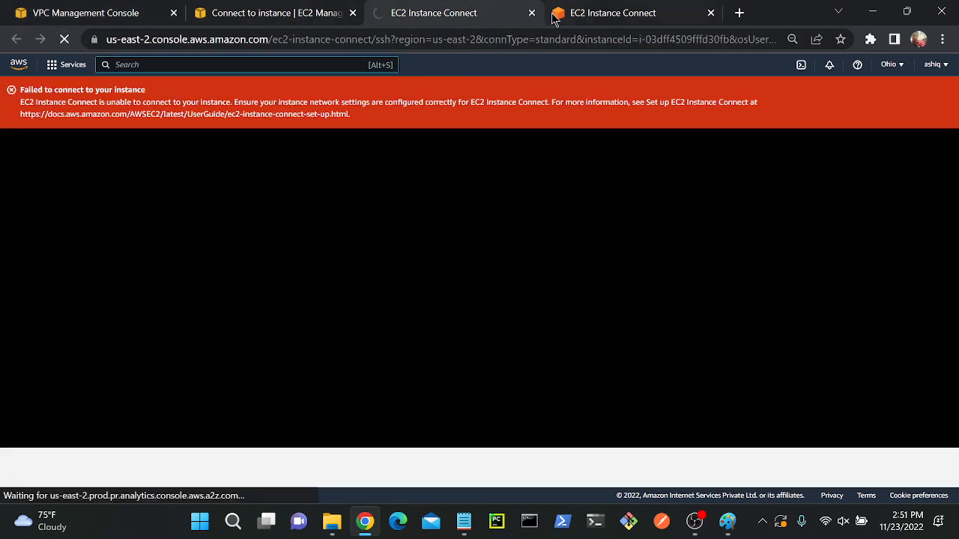
click(576, 15)
click(63, 39)
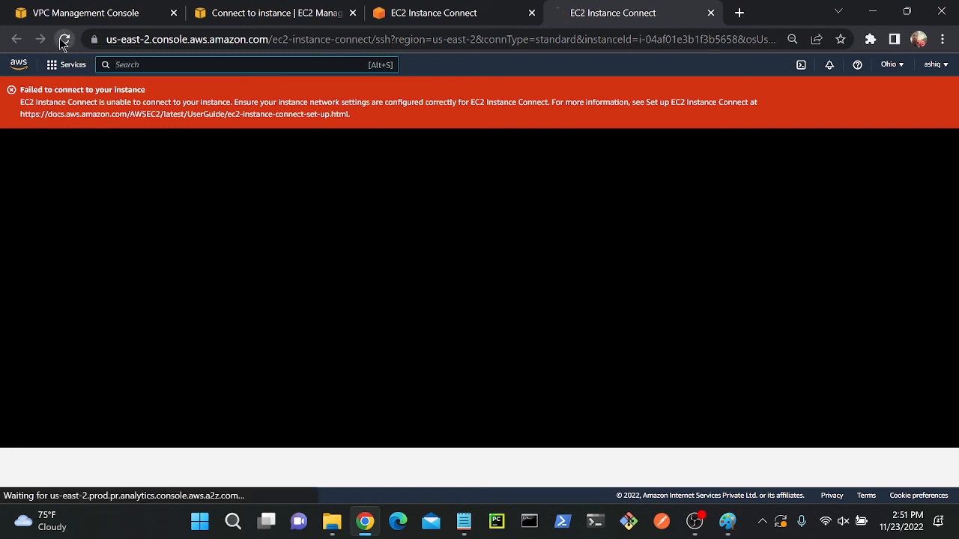
click(461, 13)
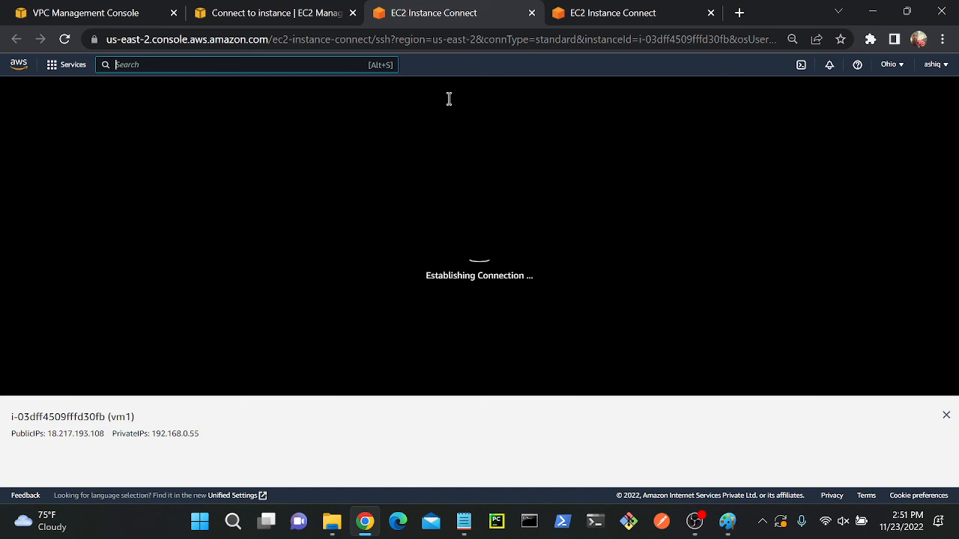
click(589, 15)
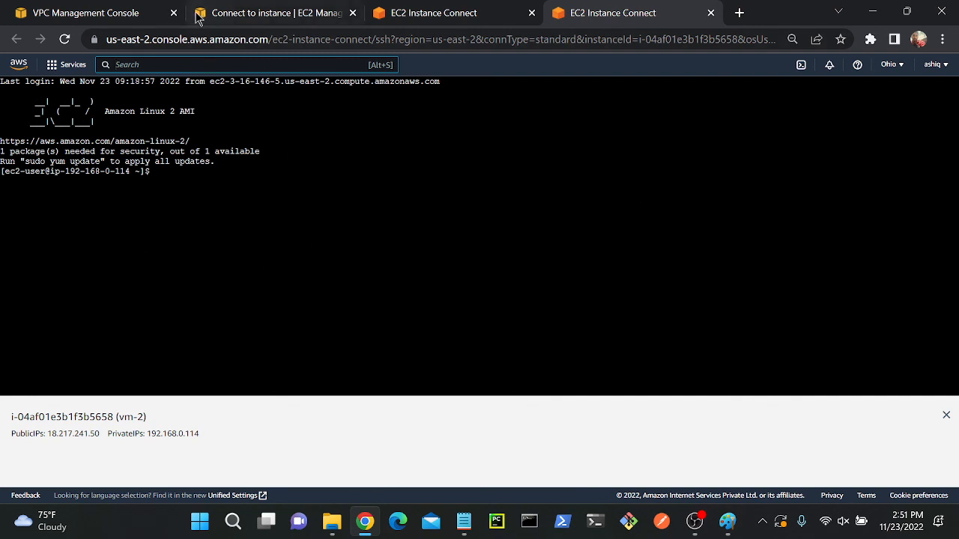
- Save rt-3 with only sub-1 associated, and widen the Explicit subnet associations column in the route table list
click(82, 9)
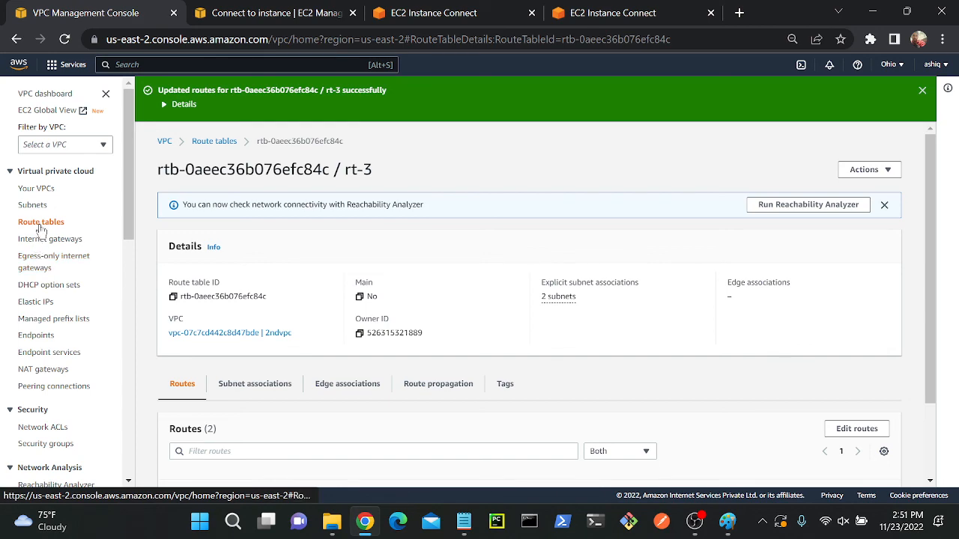
click(259, 383)
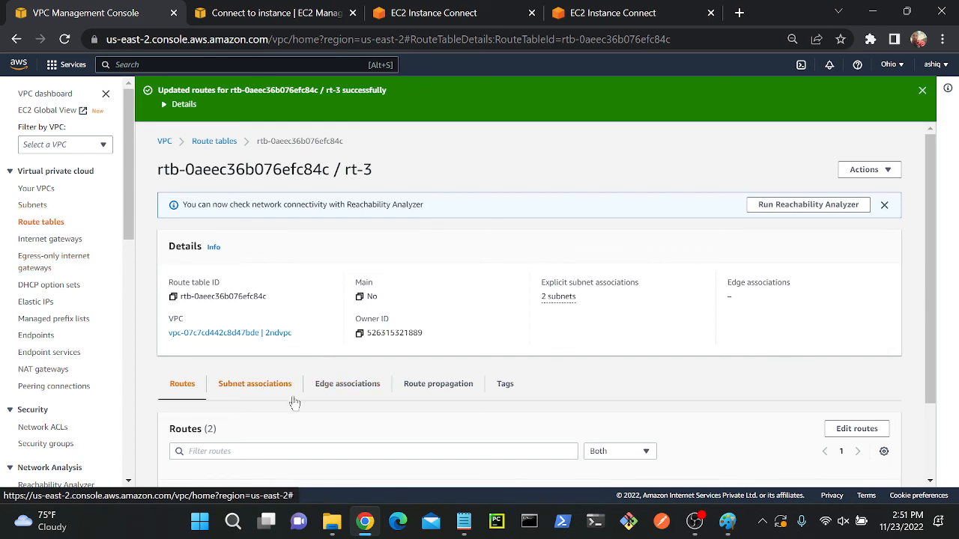
scroll(912, 279, down, 3)
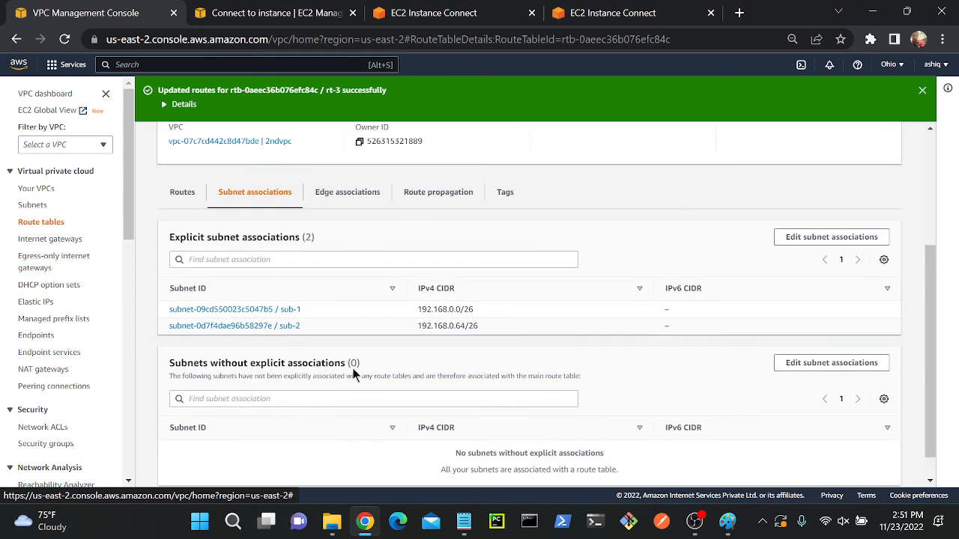
click(854, 238)
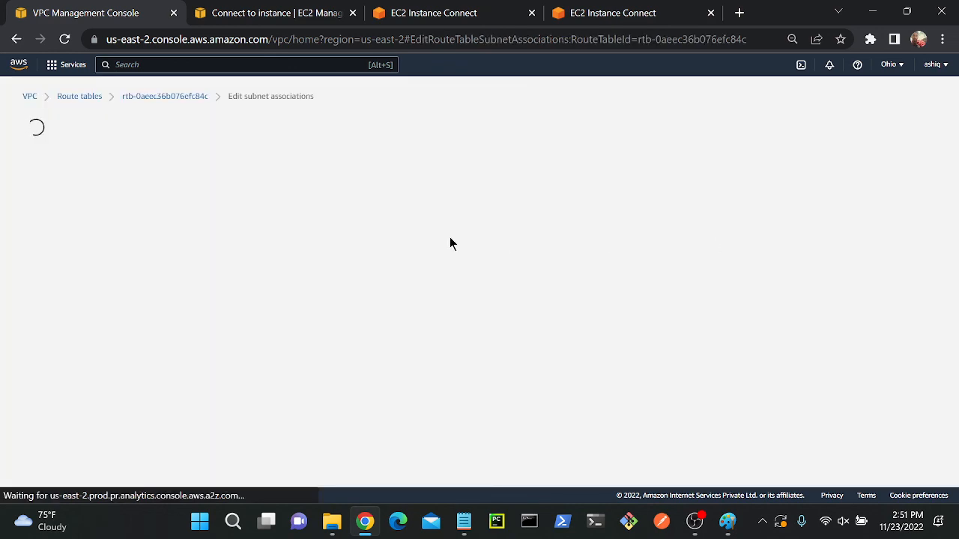
click(42, 269)
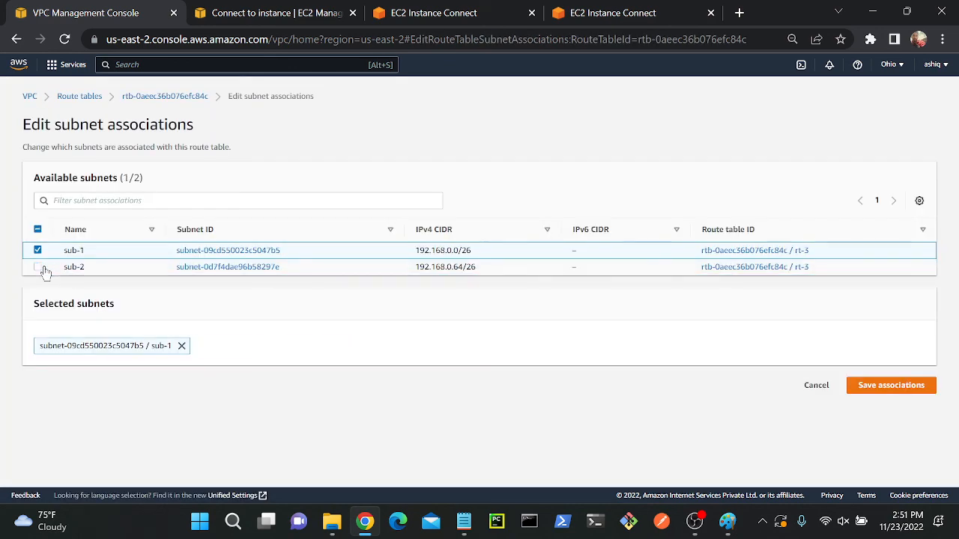
click(38, 252)
click(39, 253)
click(891, 385)
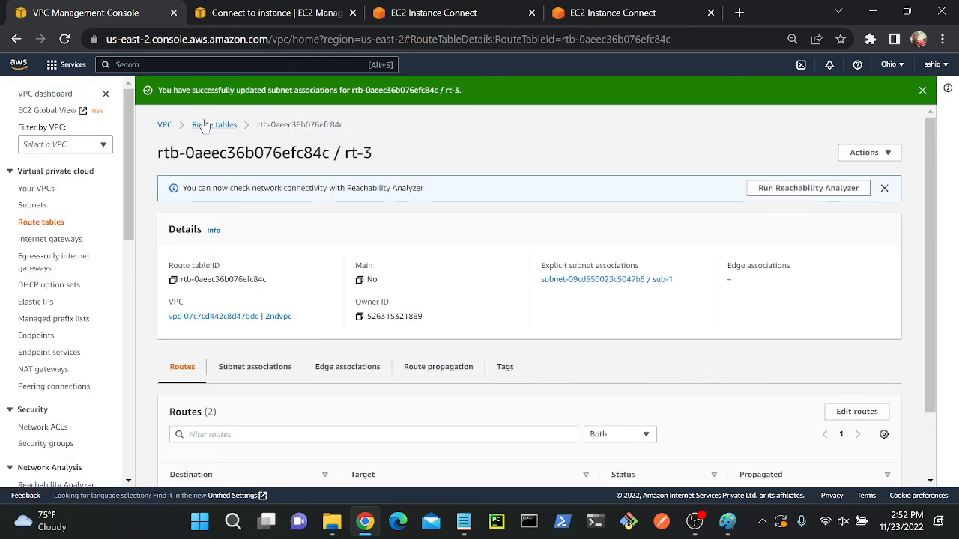
click(214, 124)
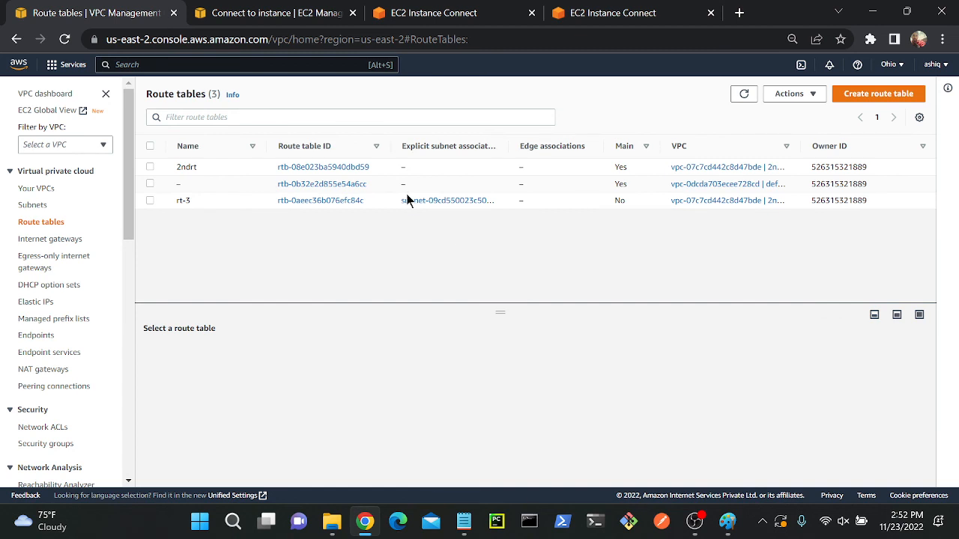
drag(508, 150, 582, 151)
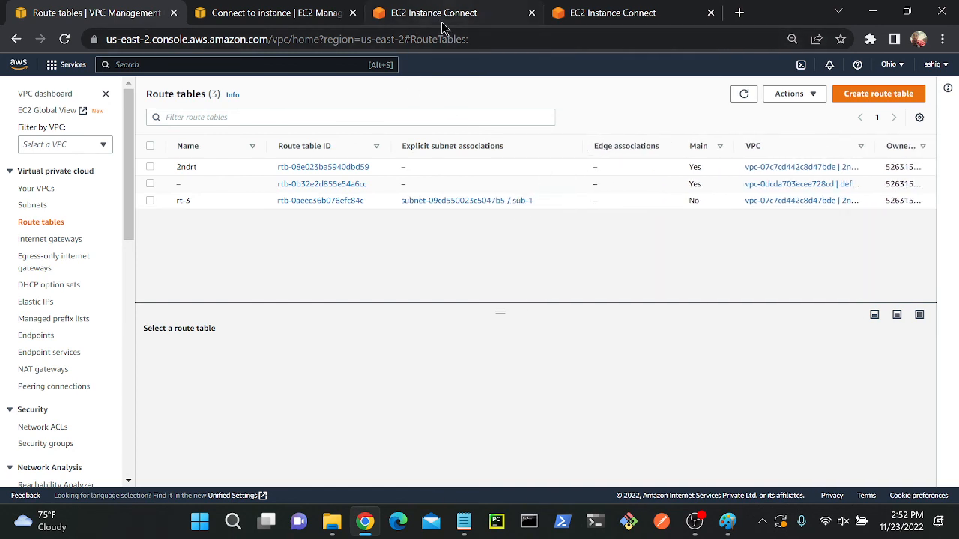
- Reload the vm-2 and vm1 sessions to retest both connections with only sub-1 associated with rt-3, and return to the route table list
click(697, 14)
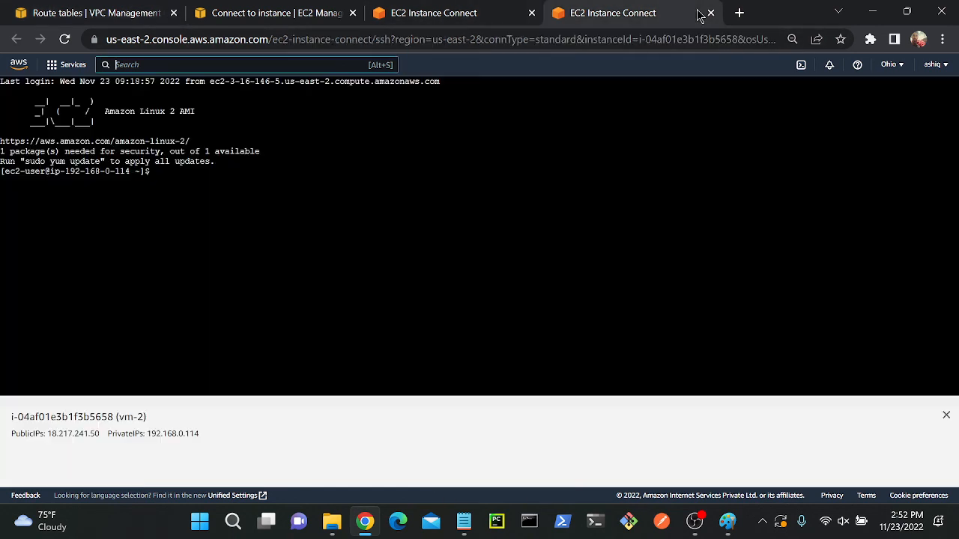
click(64, 39)
click(438, 13)
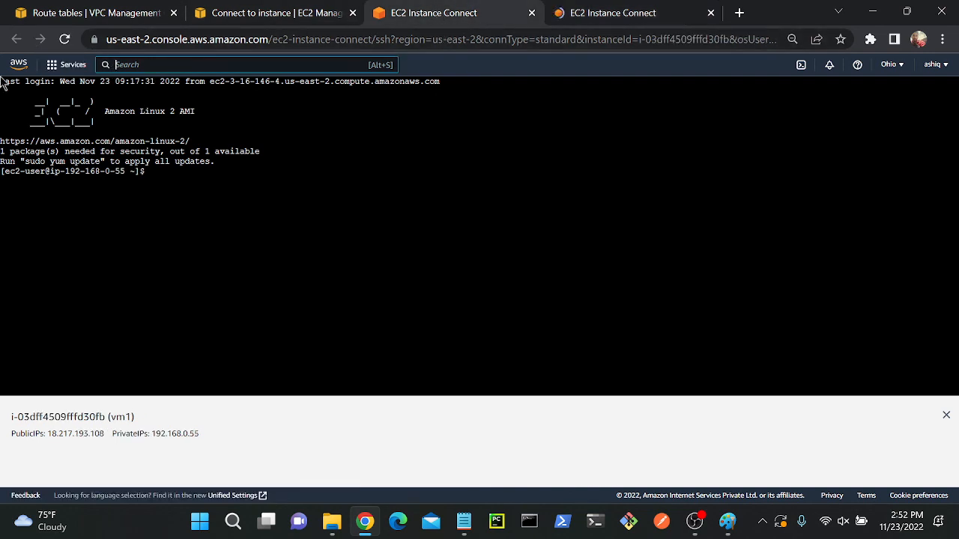
click(64, 37)
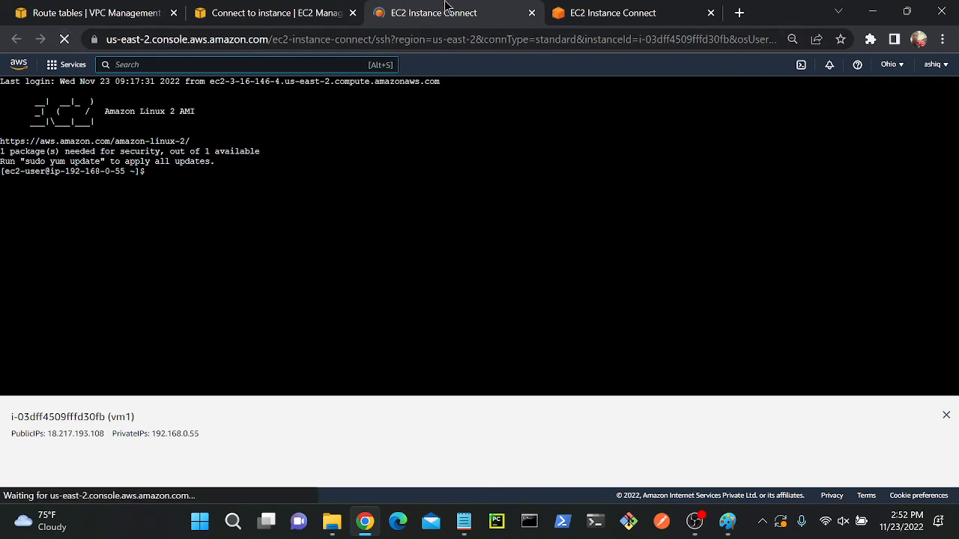
click(596, 16)
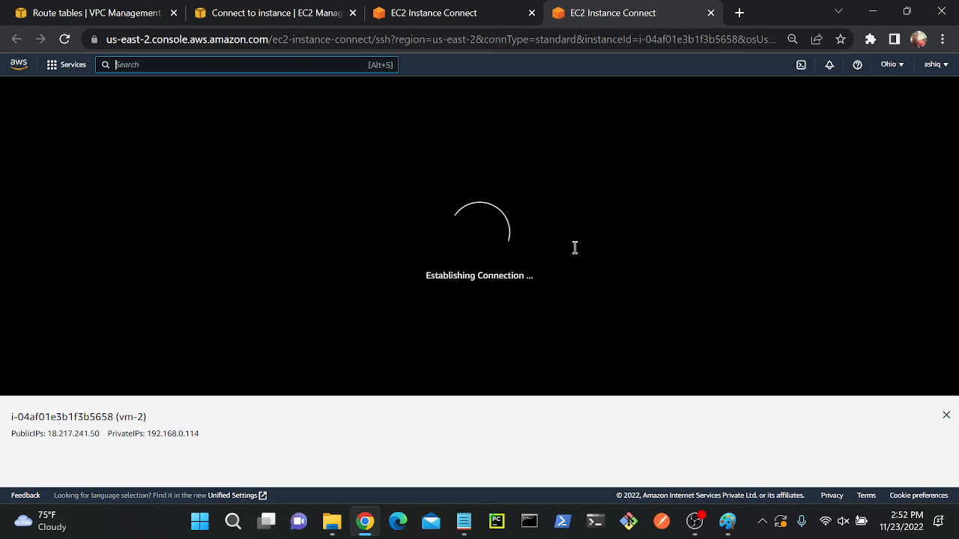
mouse_move(442, 20)
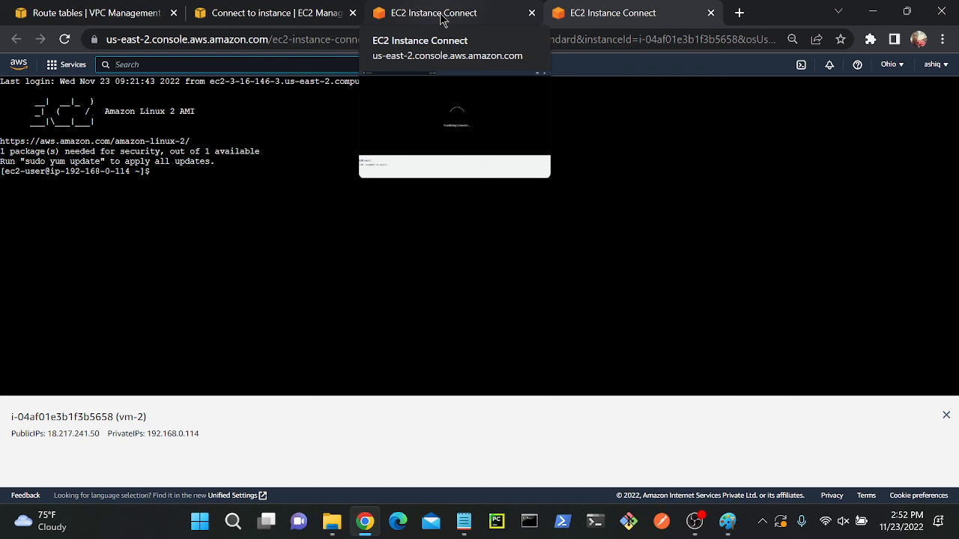
click(442, 18)
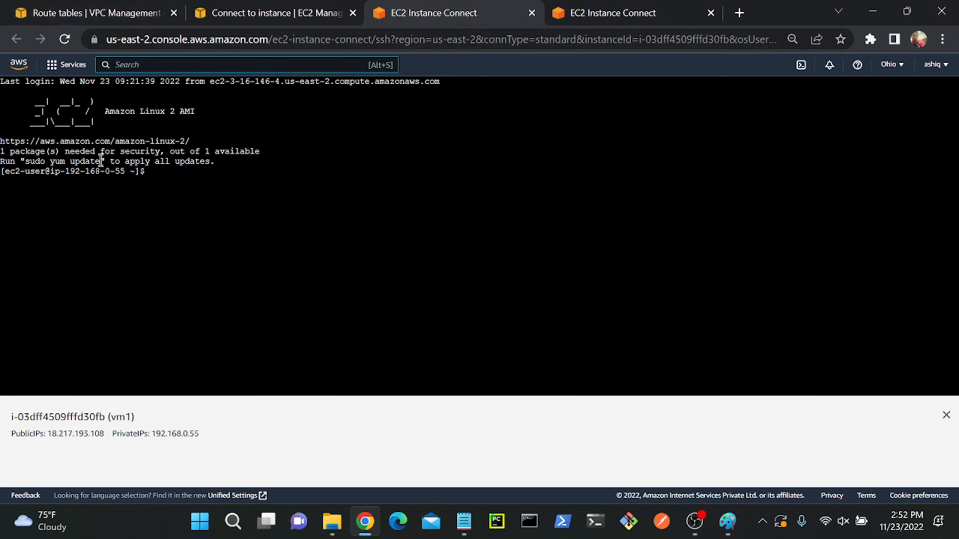
click(93, 24)
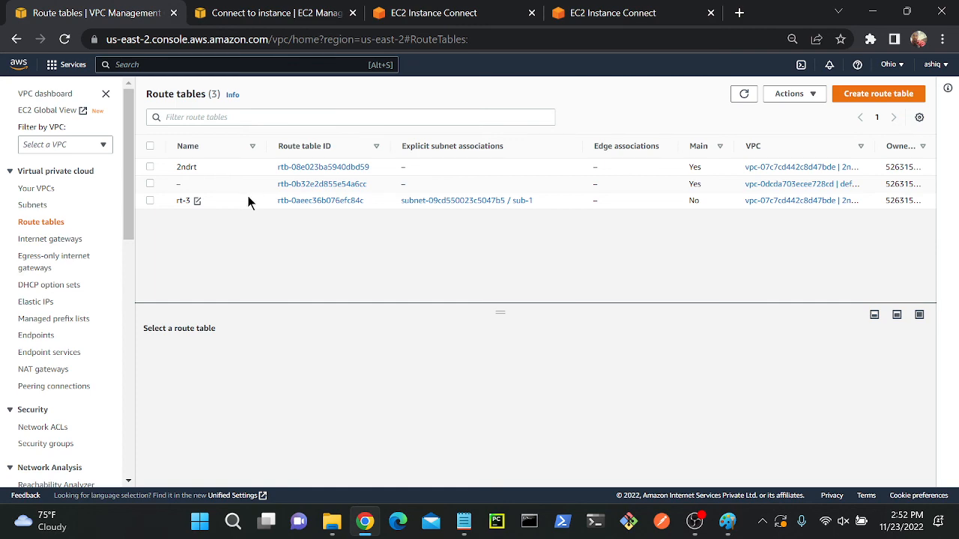
click(696, 520)
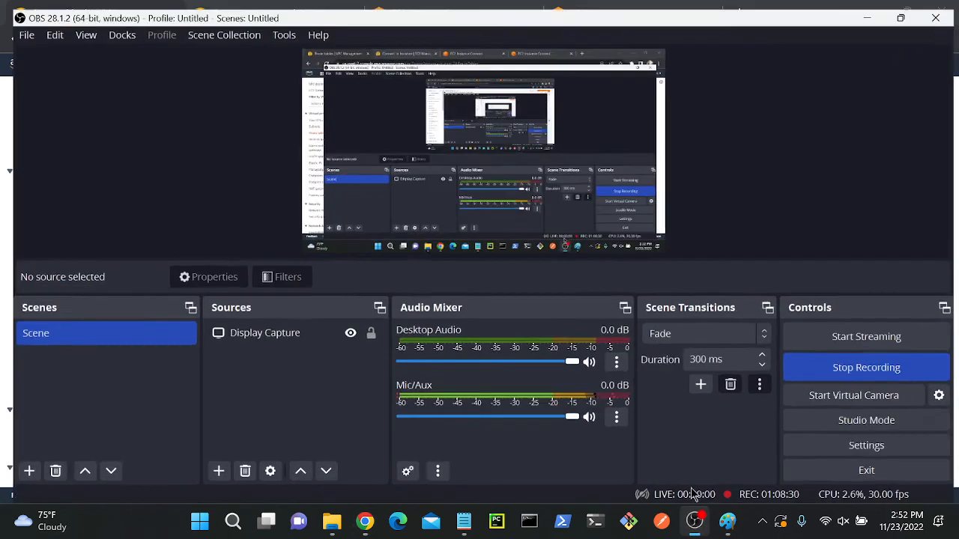